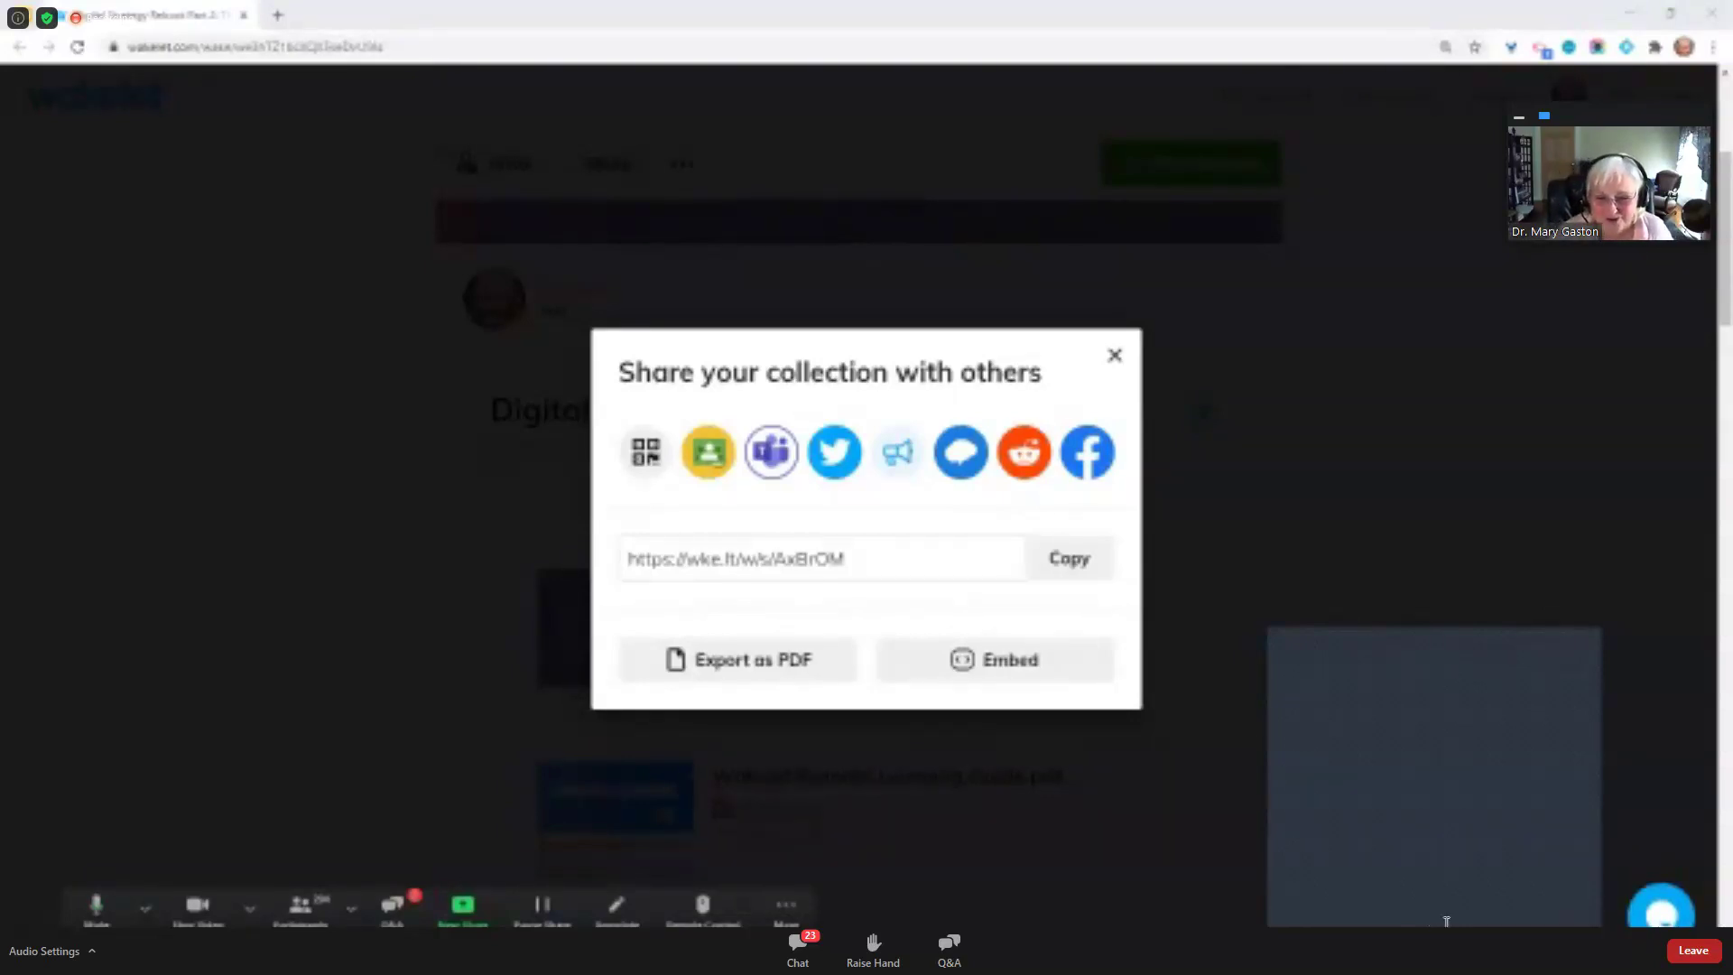
# Close the sharing dialog, then create a new collection from the home page and title it "Sample Wakelet"
pyautogui.click(1116, 359)
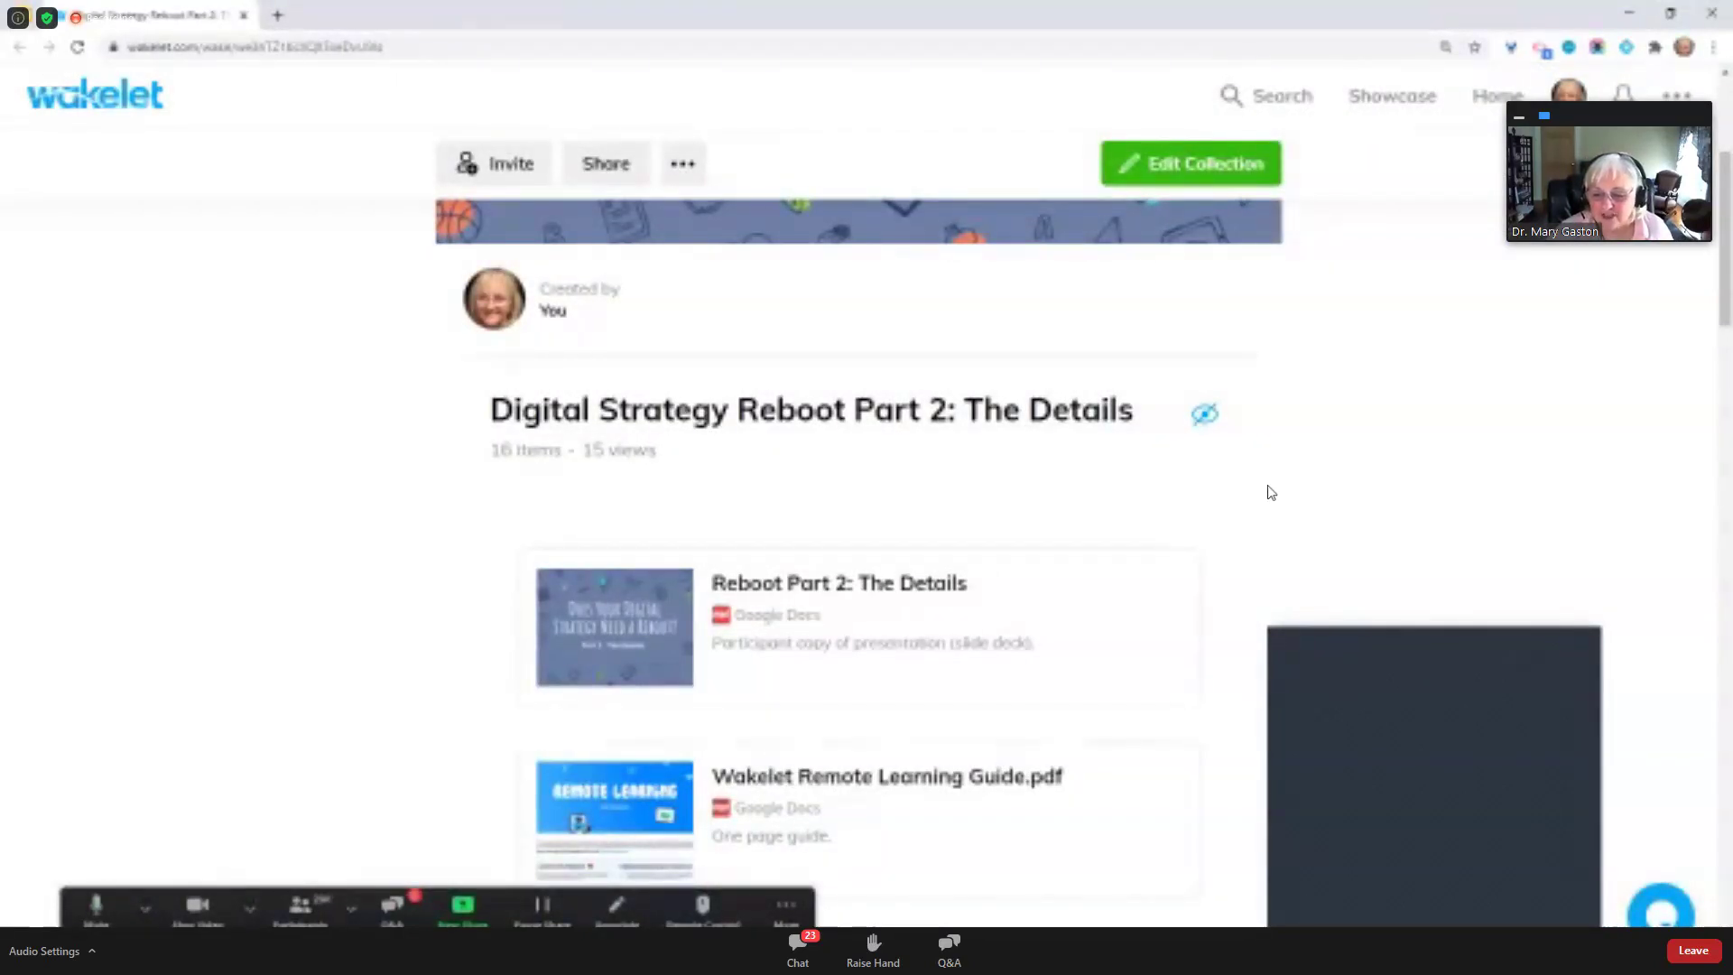
pyautogui.scroll(-2, 1271, 492)
pyautogui.scroll(3, 1270, 492)
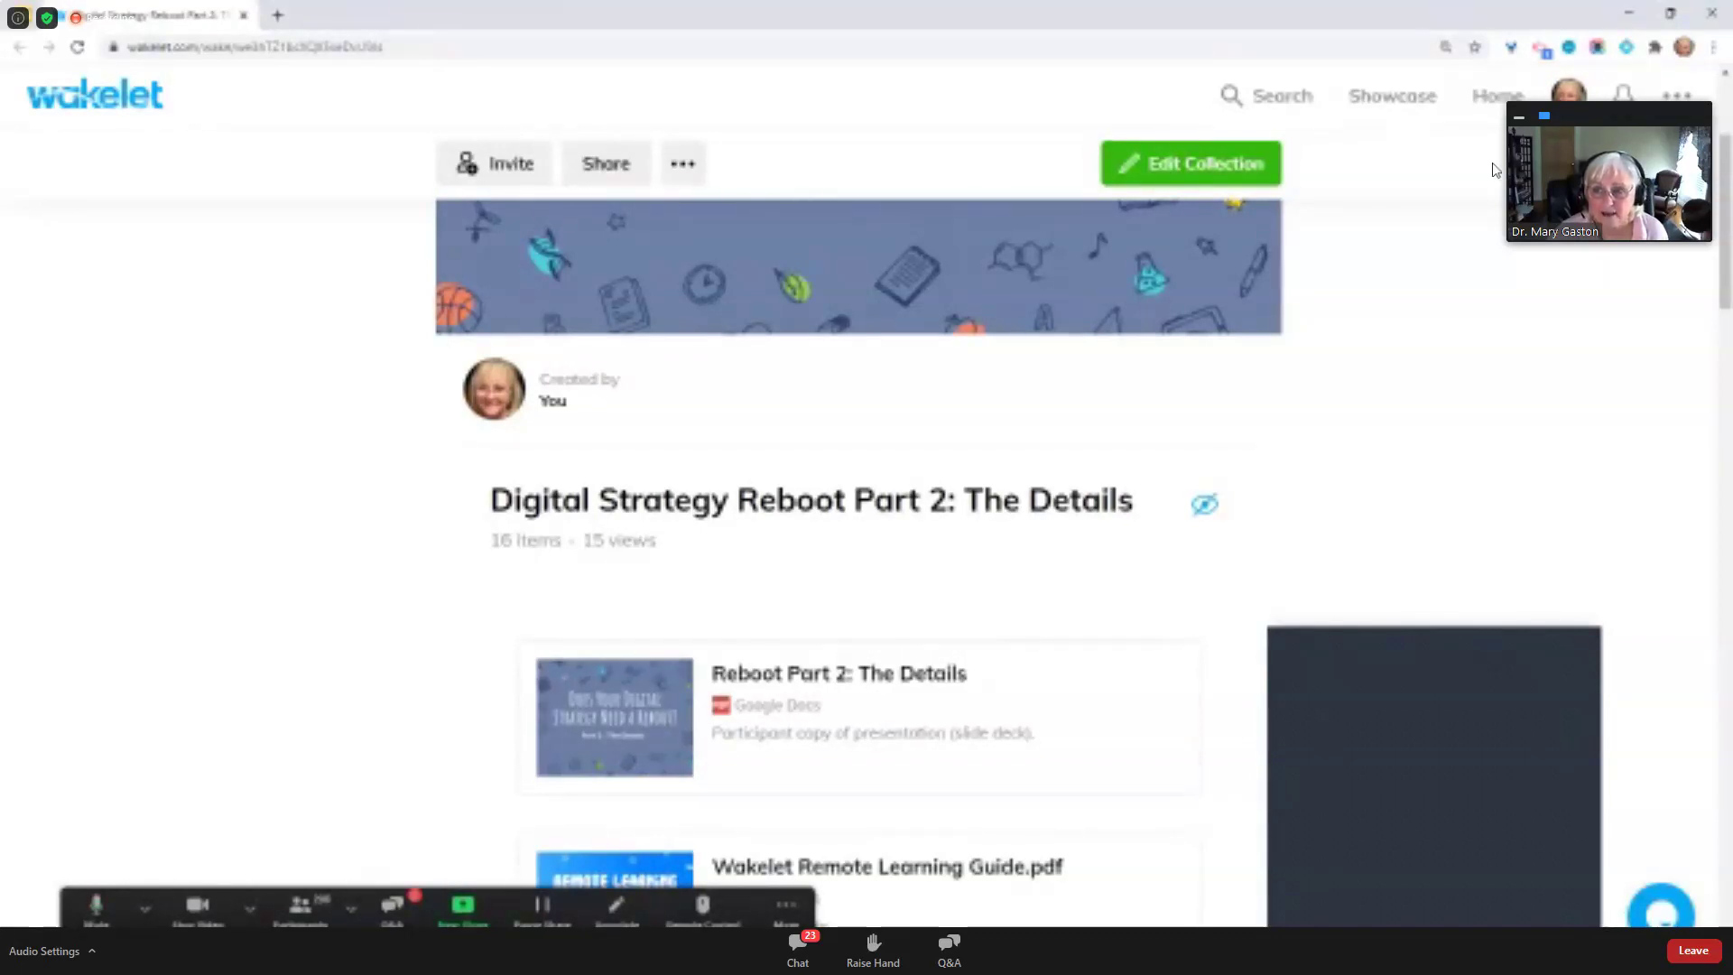
pyautogui.click(1498, 96)
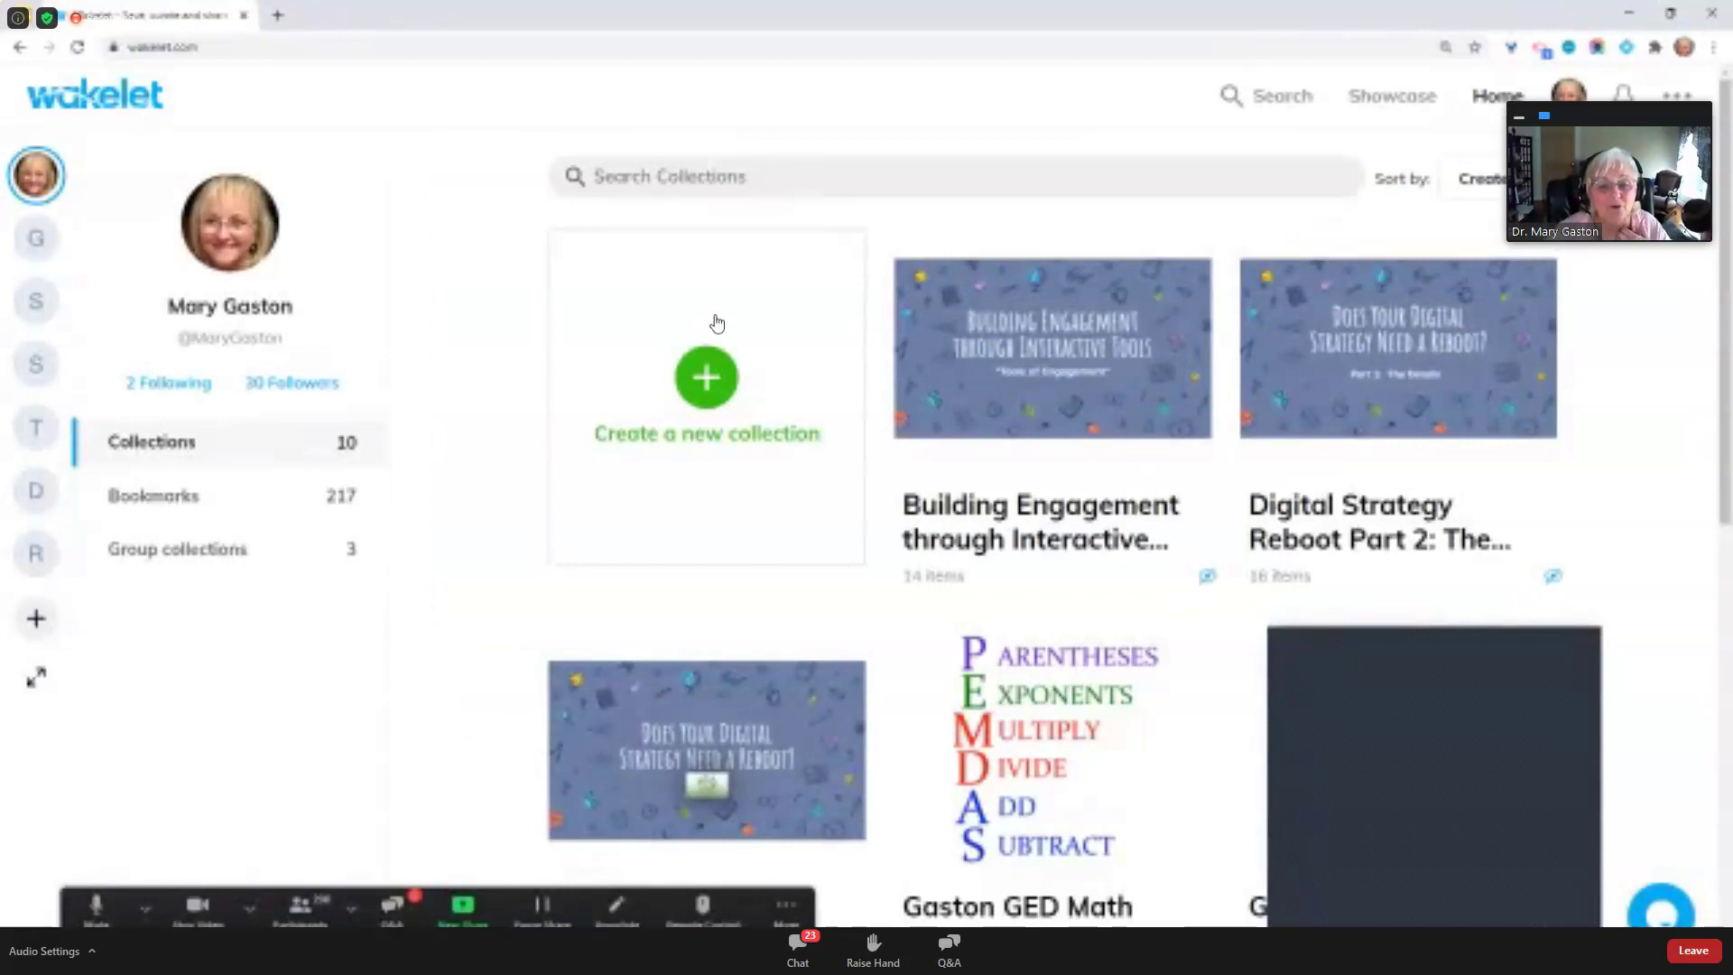
pyautogui.click(708, 386)
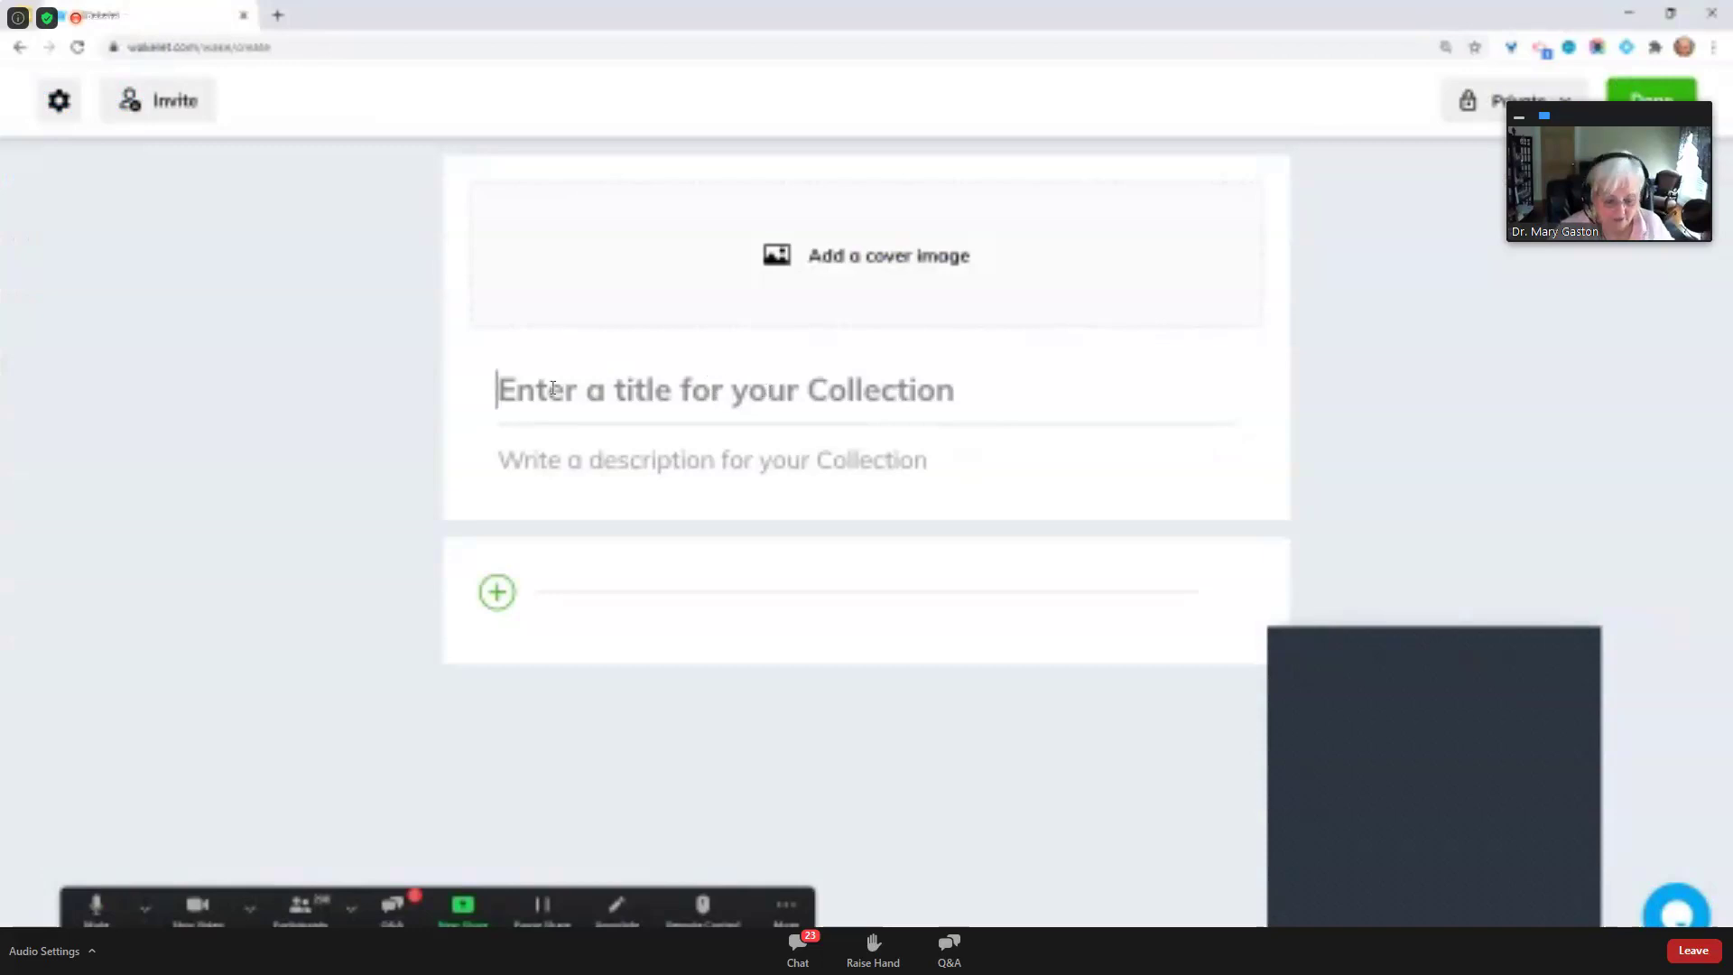
pyautogui.write('Sam')
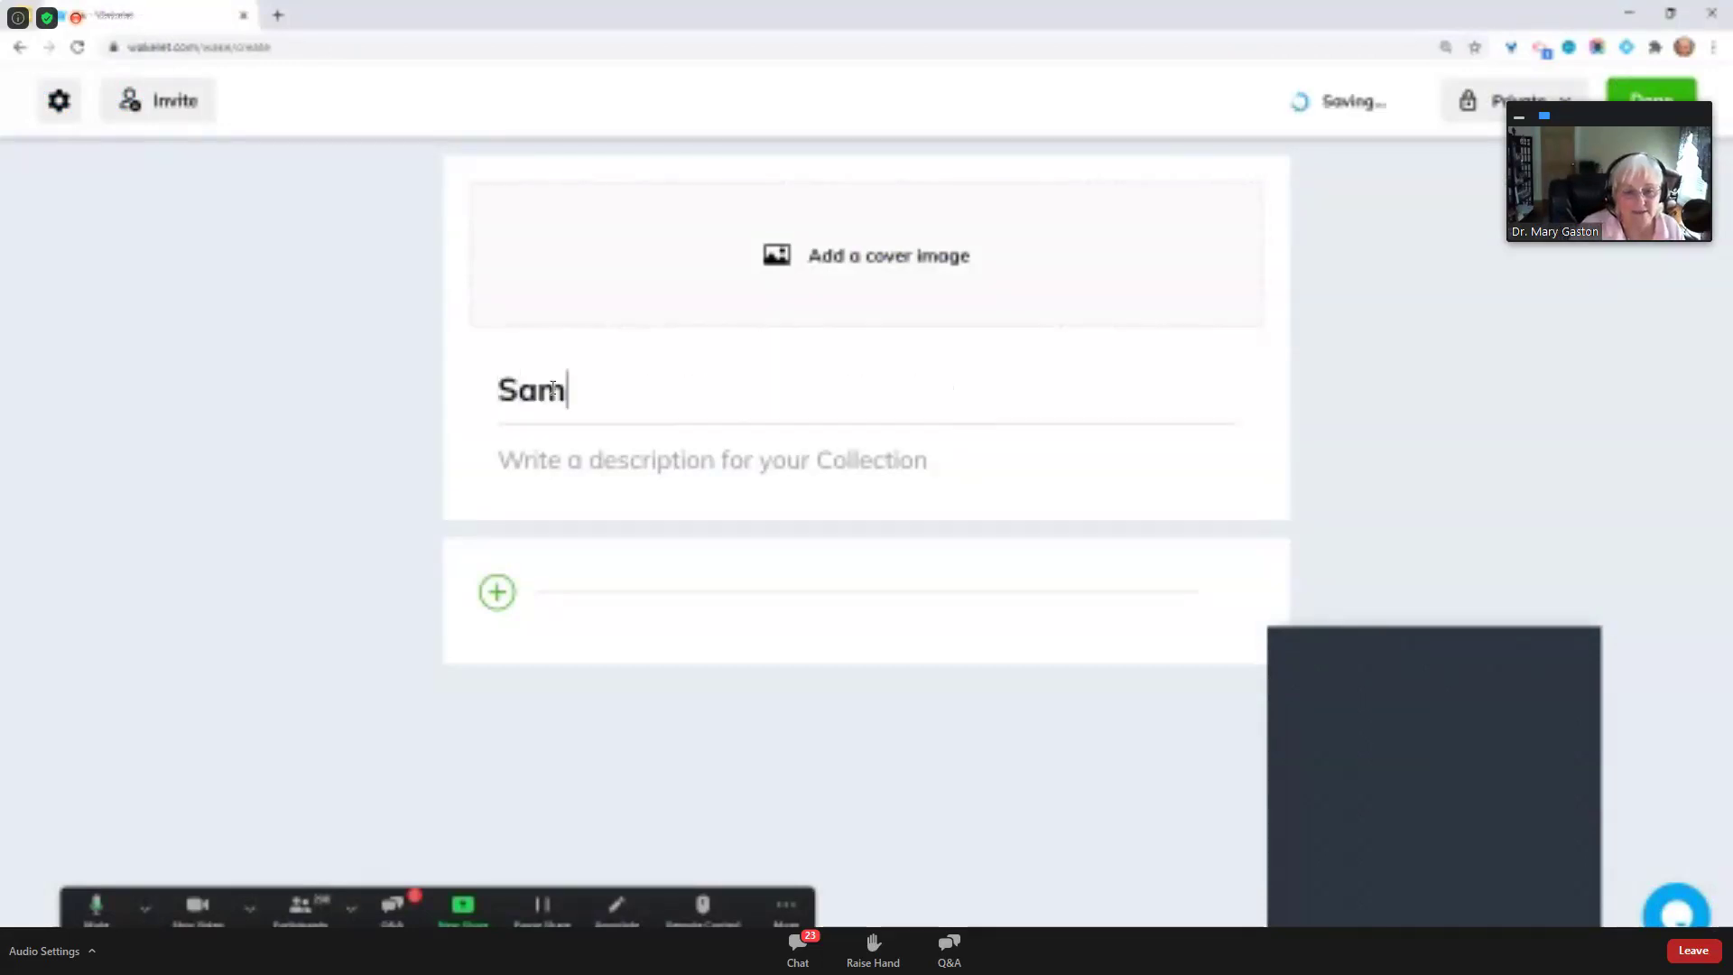
pyautogui.write('ple Wakelet')
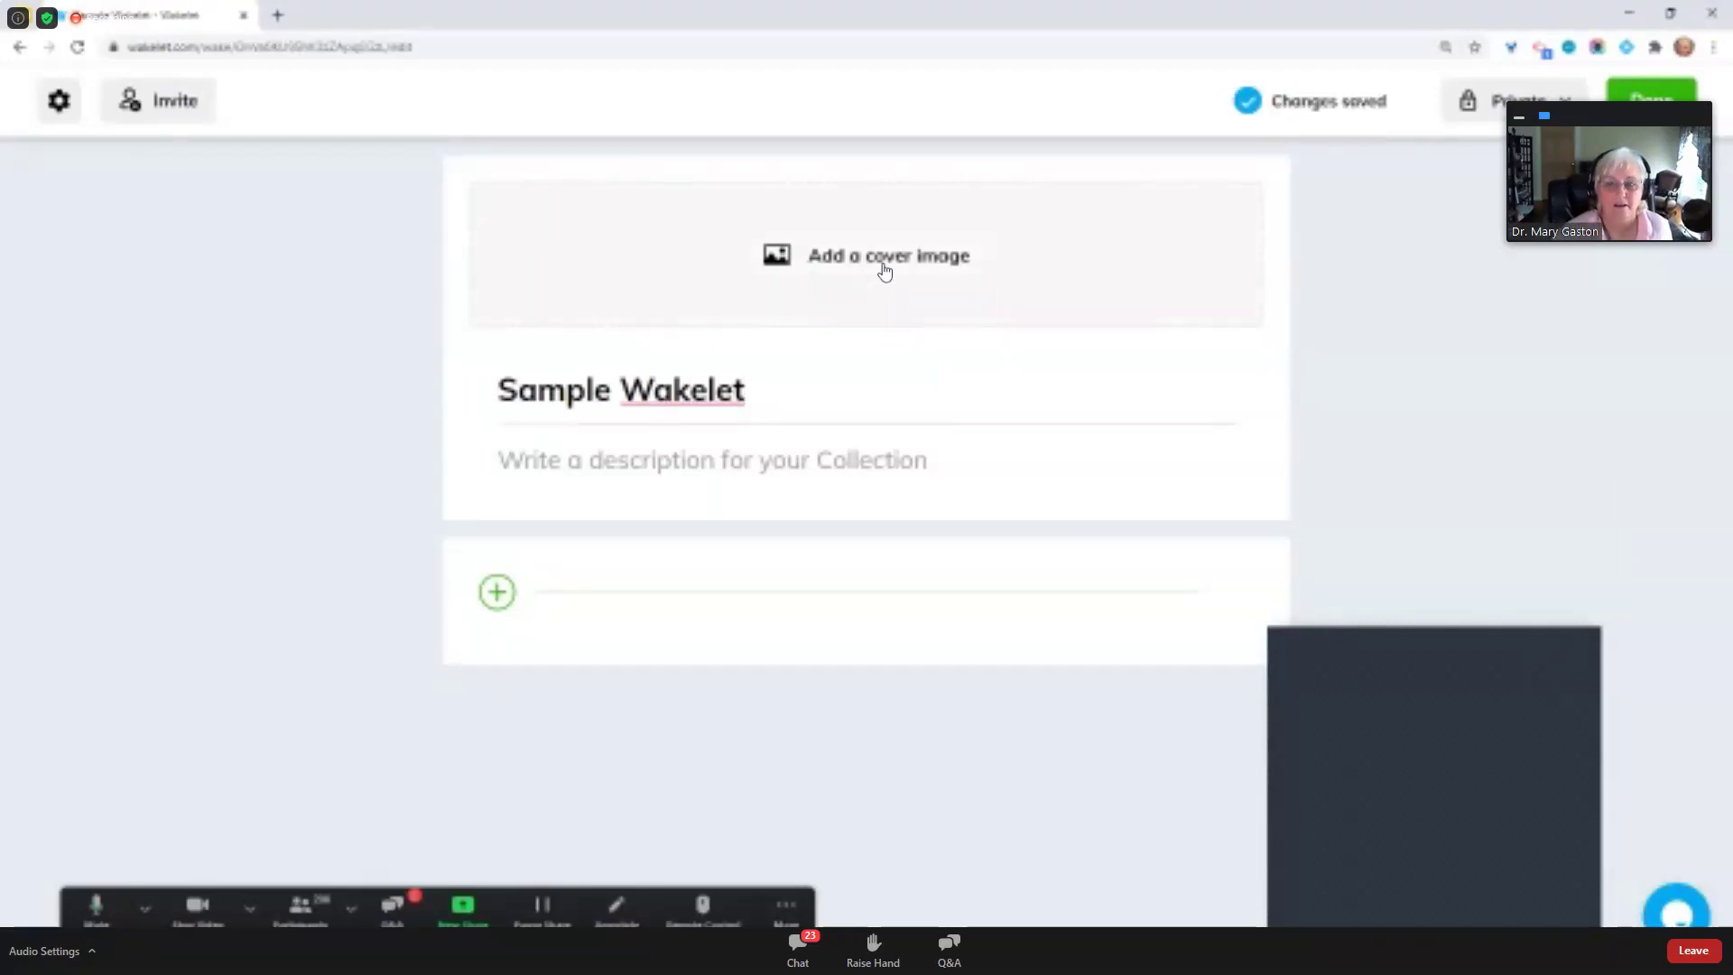
# Add a cover image from the photo library, choosing the dark palm tree on an orange background
pyautogui.click(863, 325)
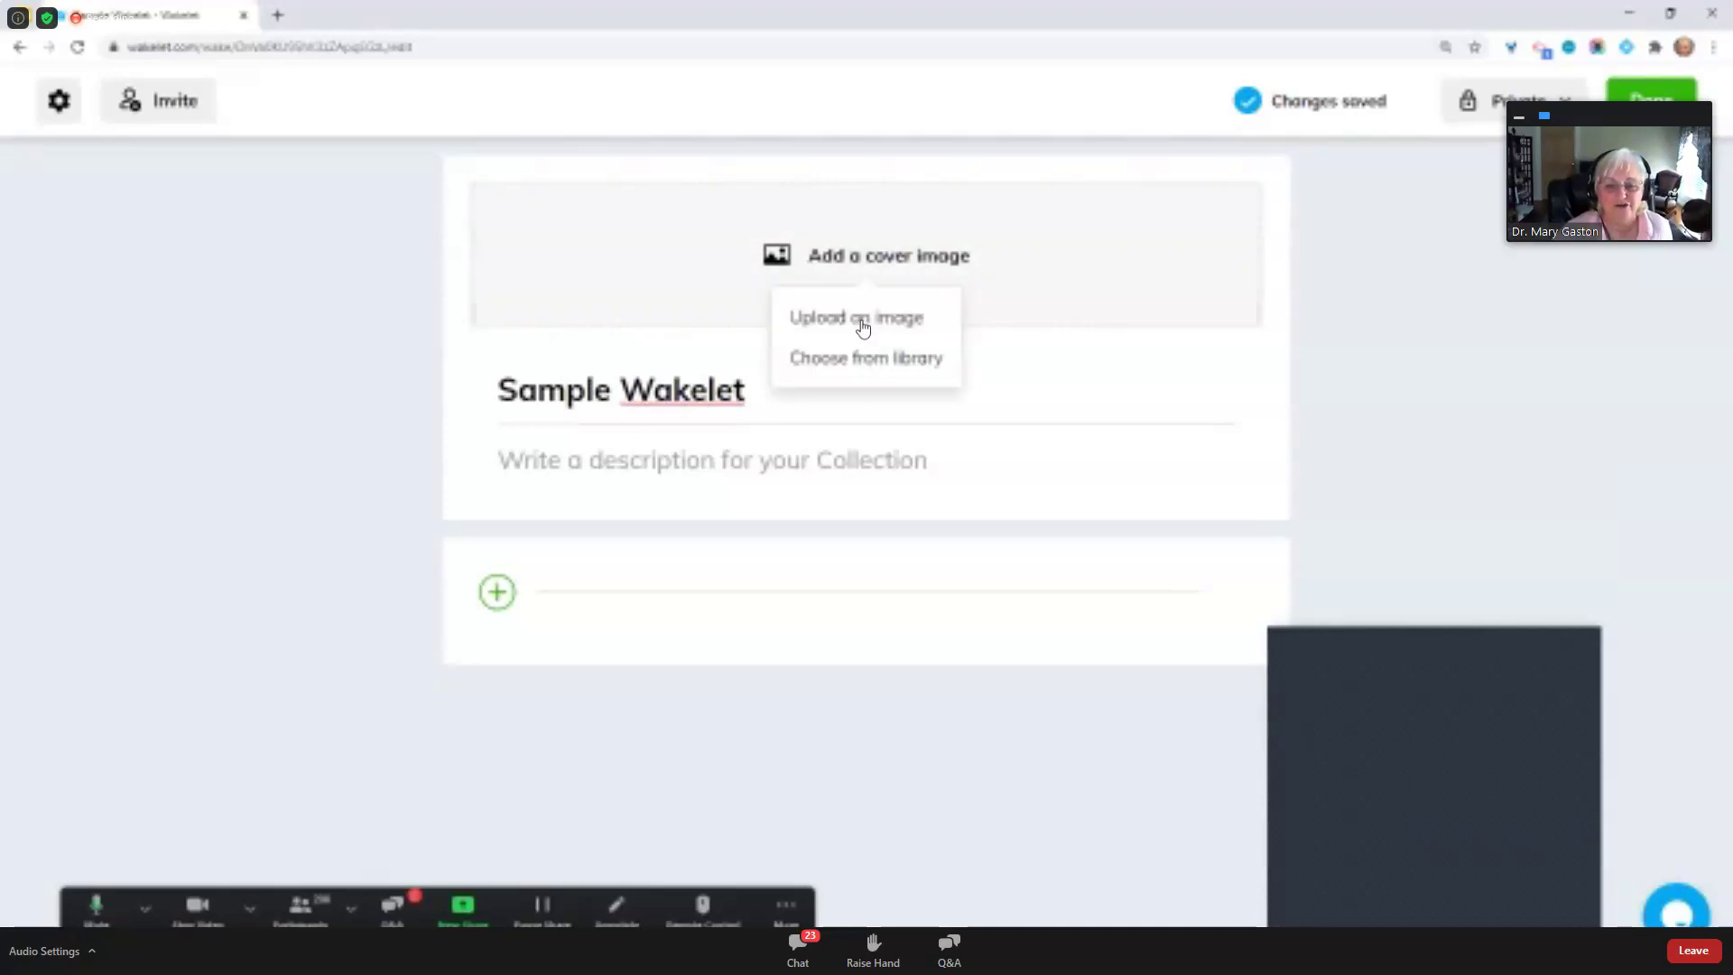
pyautogui.click(875, 360)
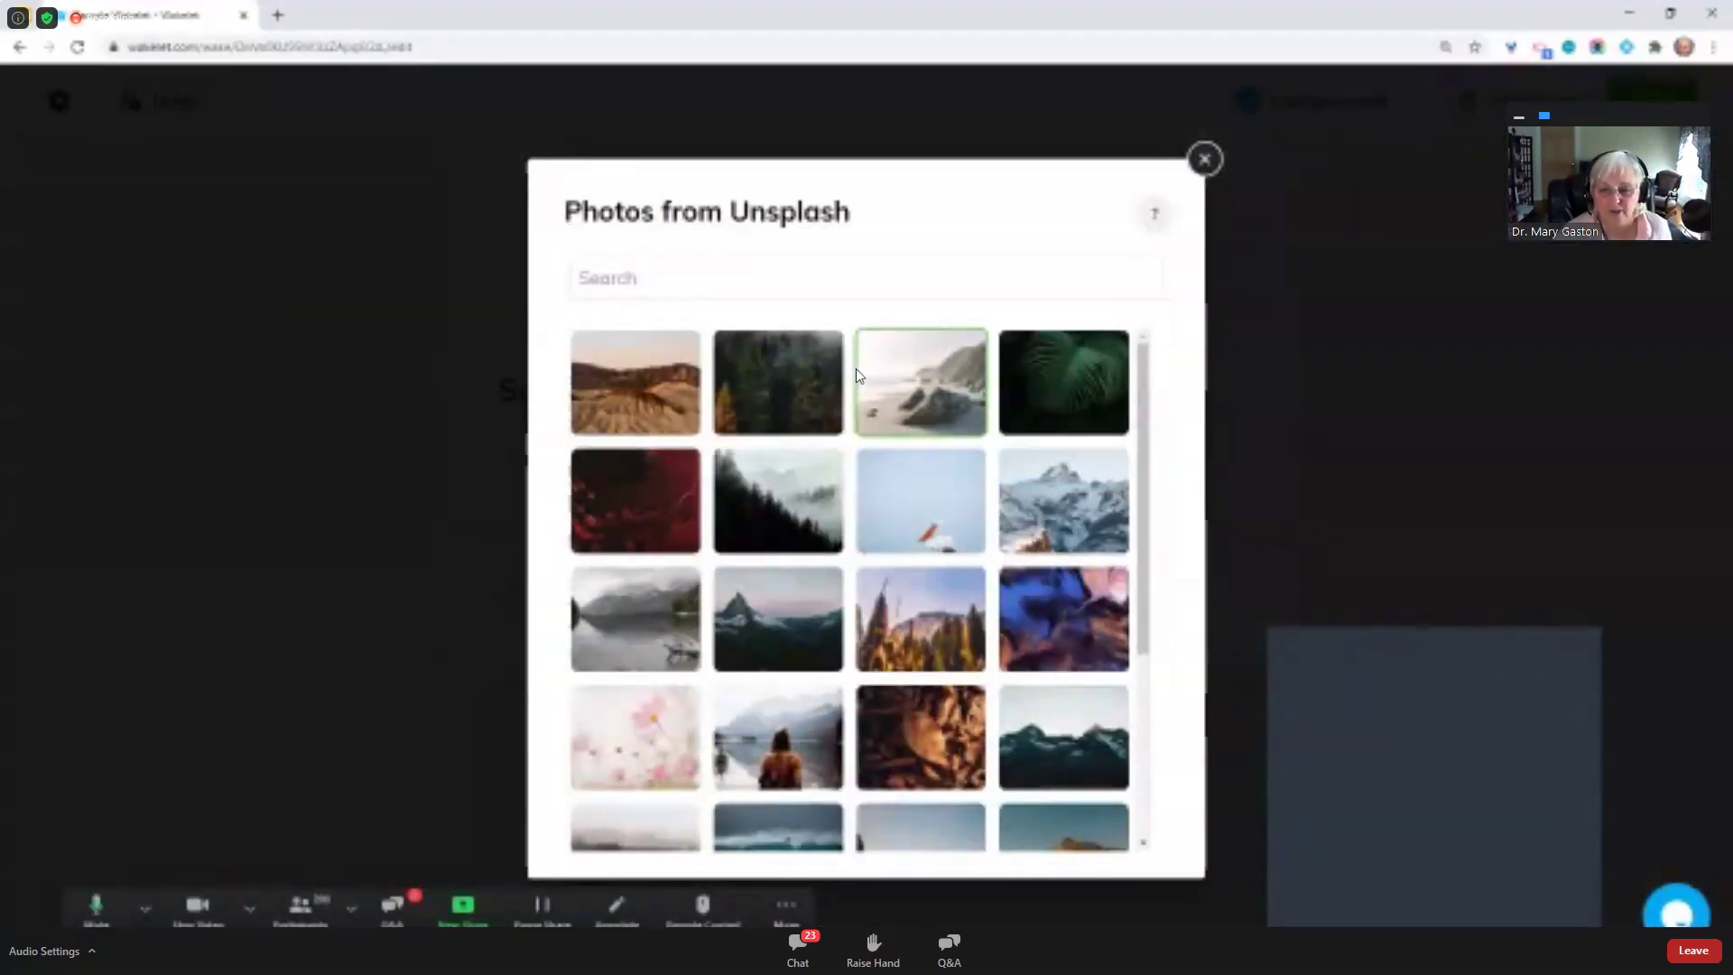
pyautogui.scroll(-5, 930, 379)
pyautogui.scroll(-10, 1008, 384)
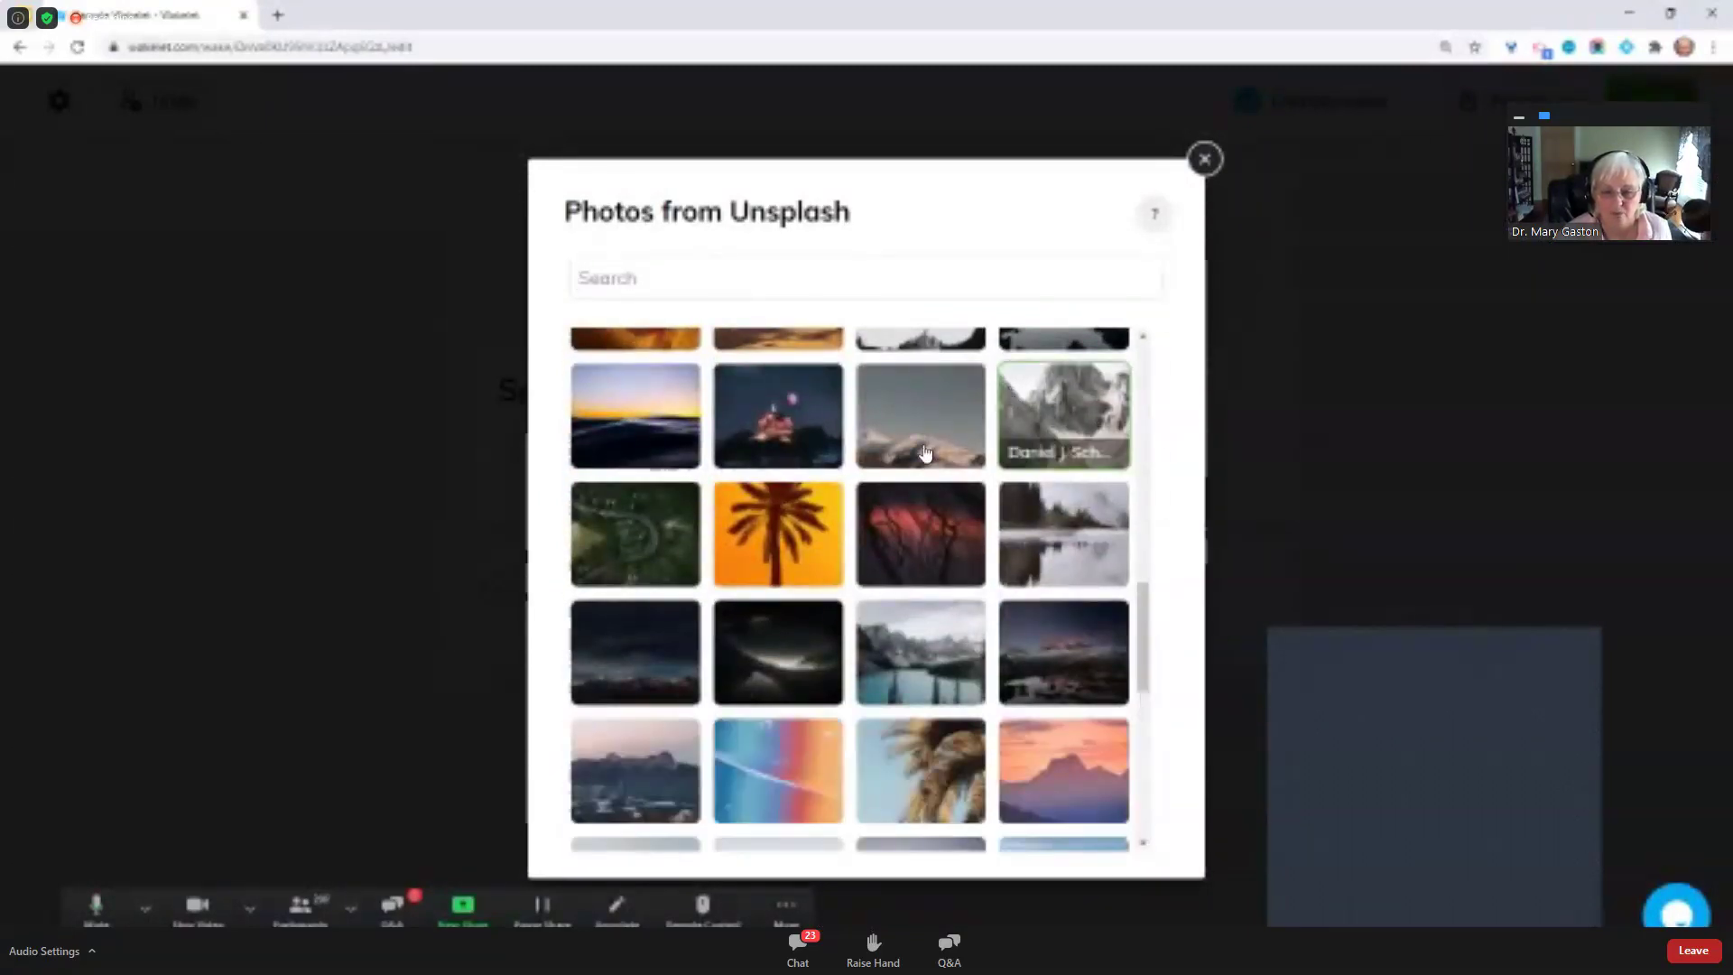
pyautogui.click(770, 538)
pyautogui.scroll(-2, 953, 365)
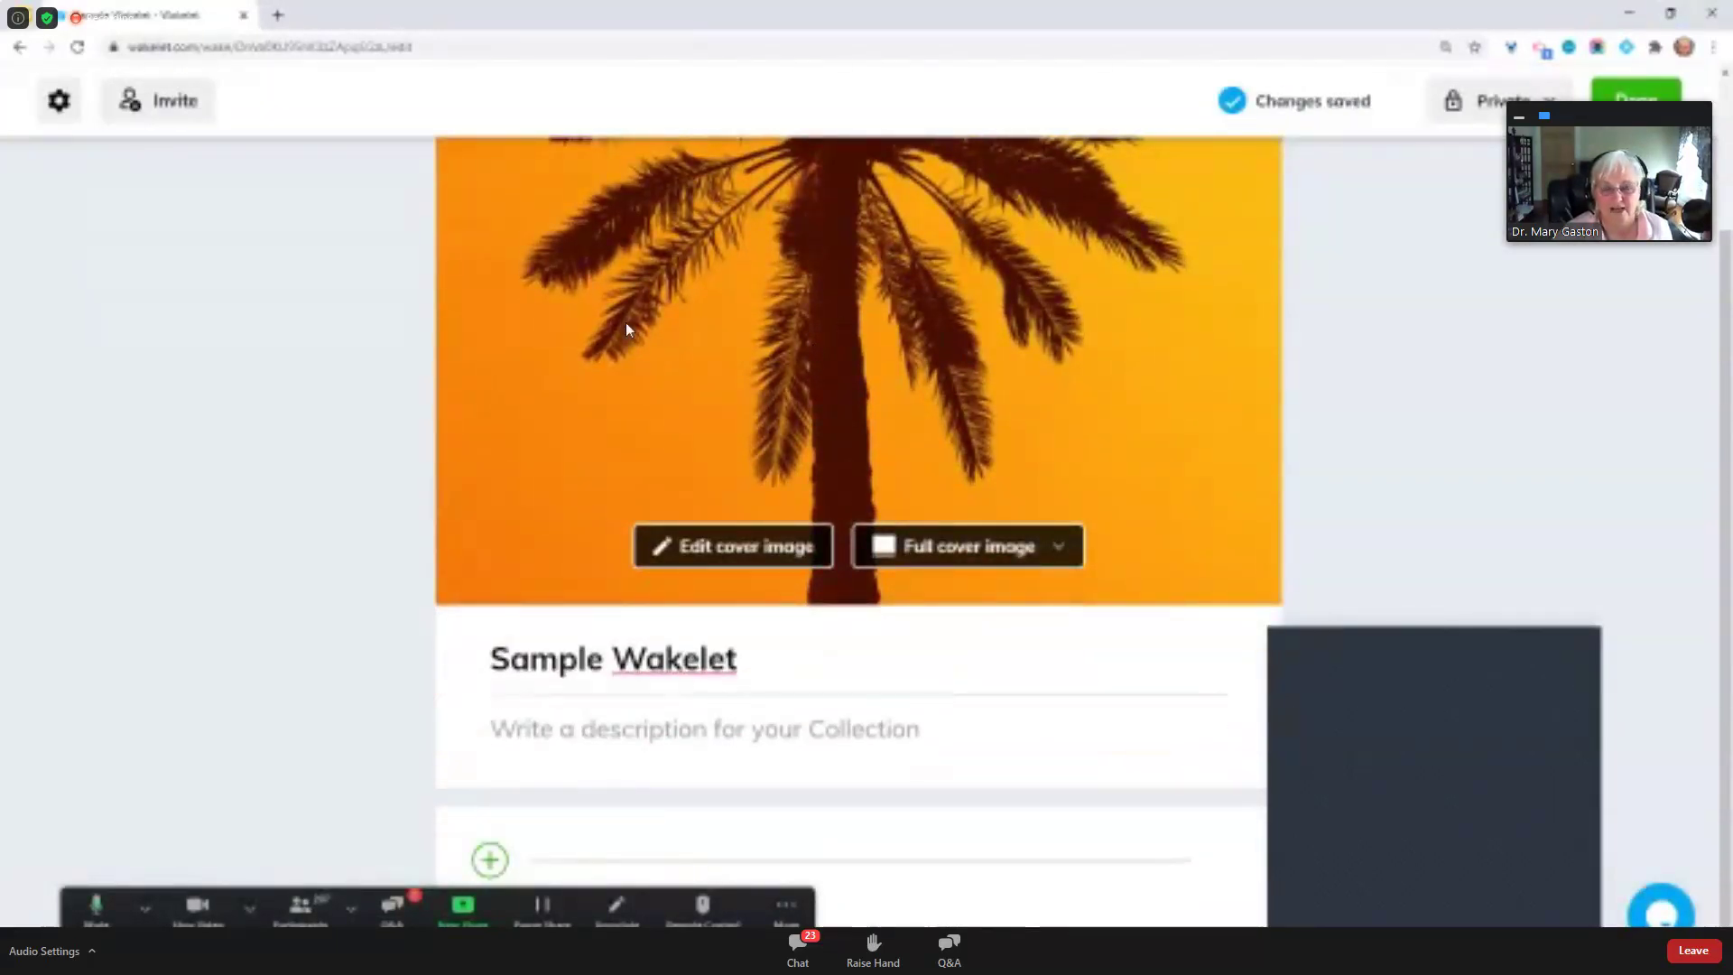
# Add a background image from the photo library in the collection's settings, choosing the palm fronds against a pale blue sky
pyautogui.click(56, 103)
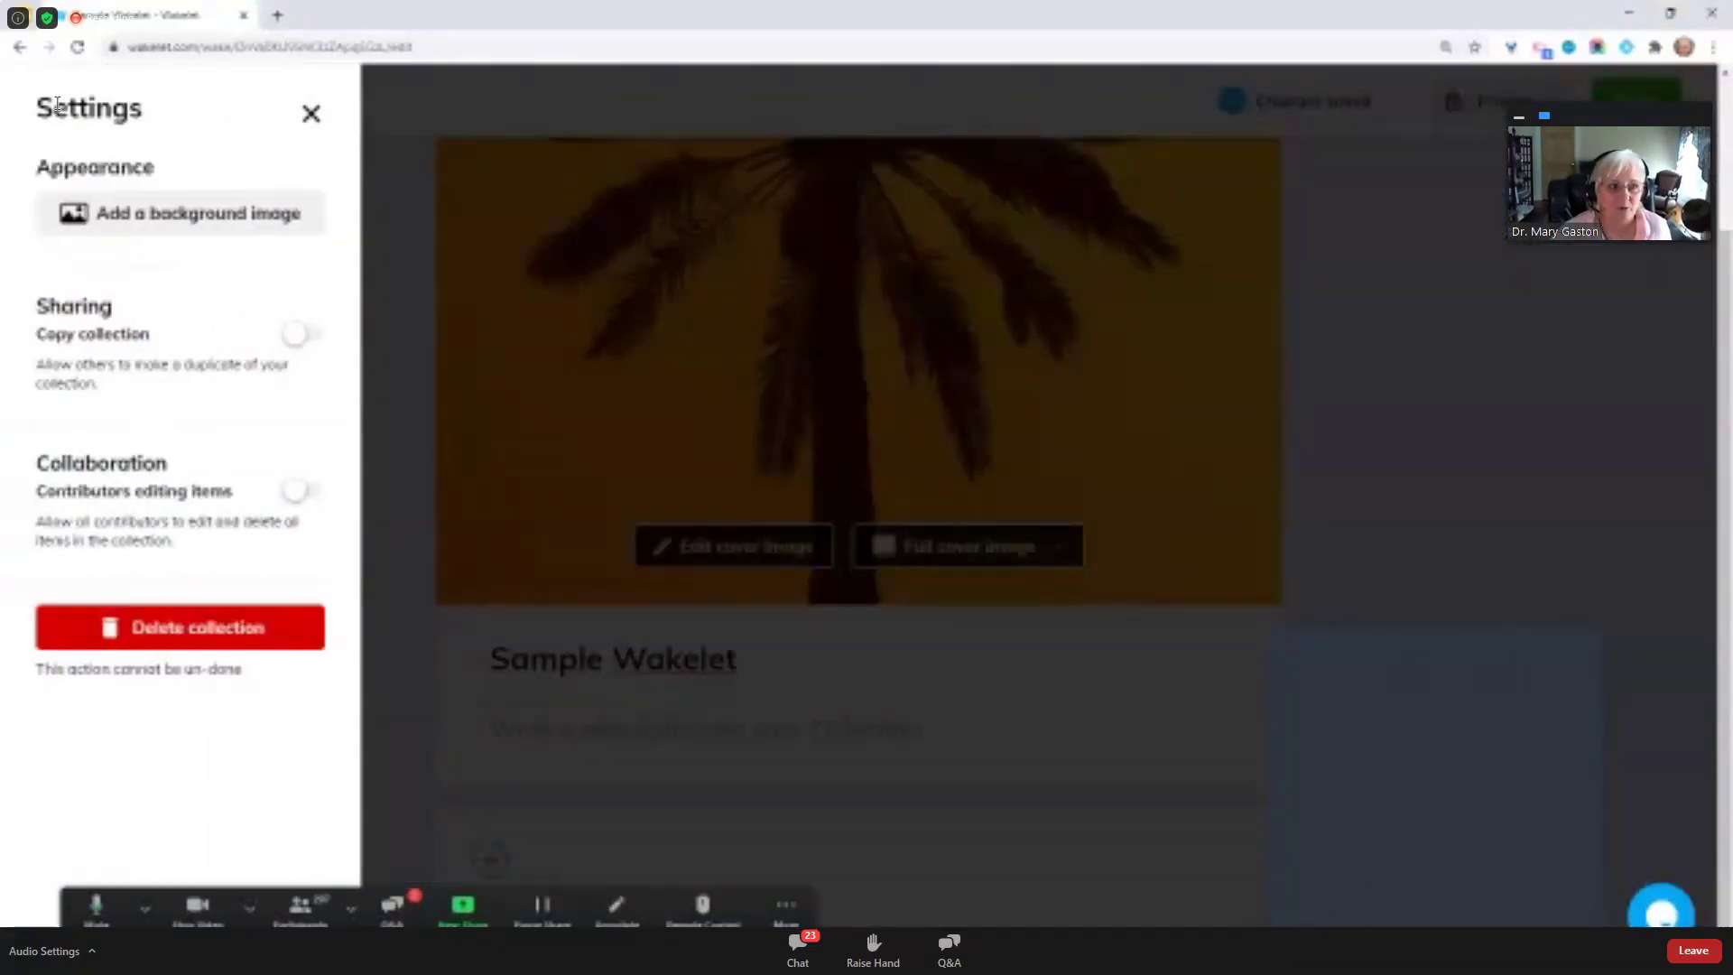
pyautogui.click(187, 224)
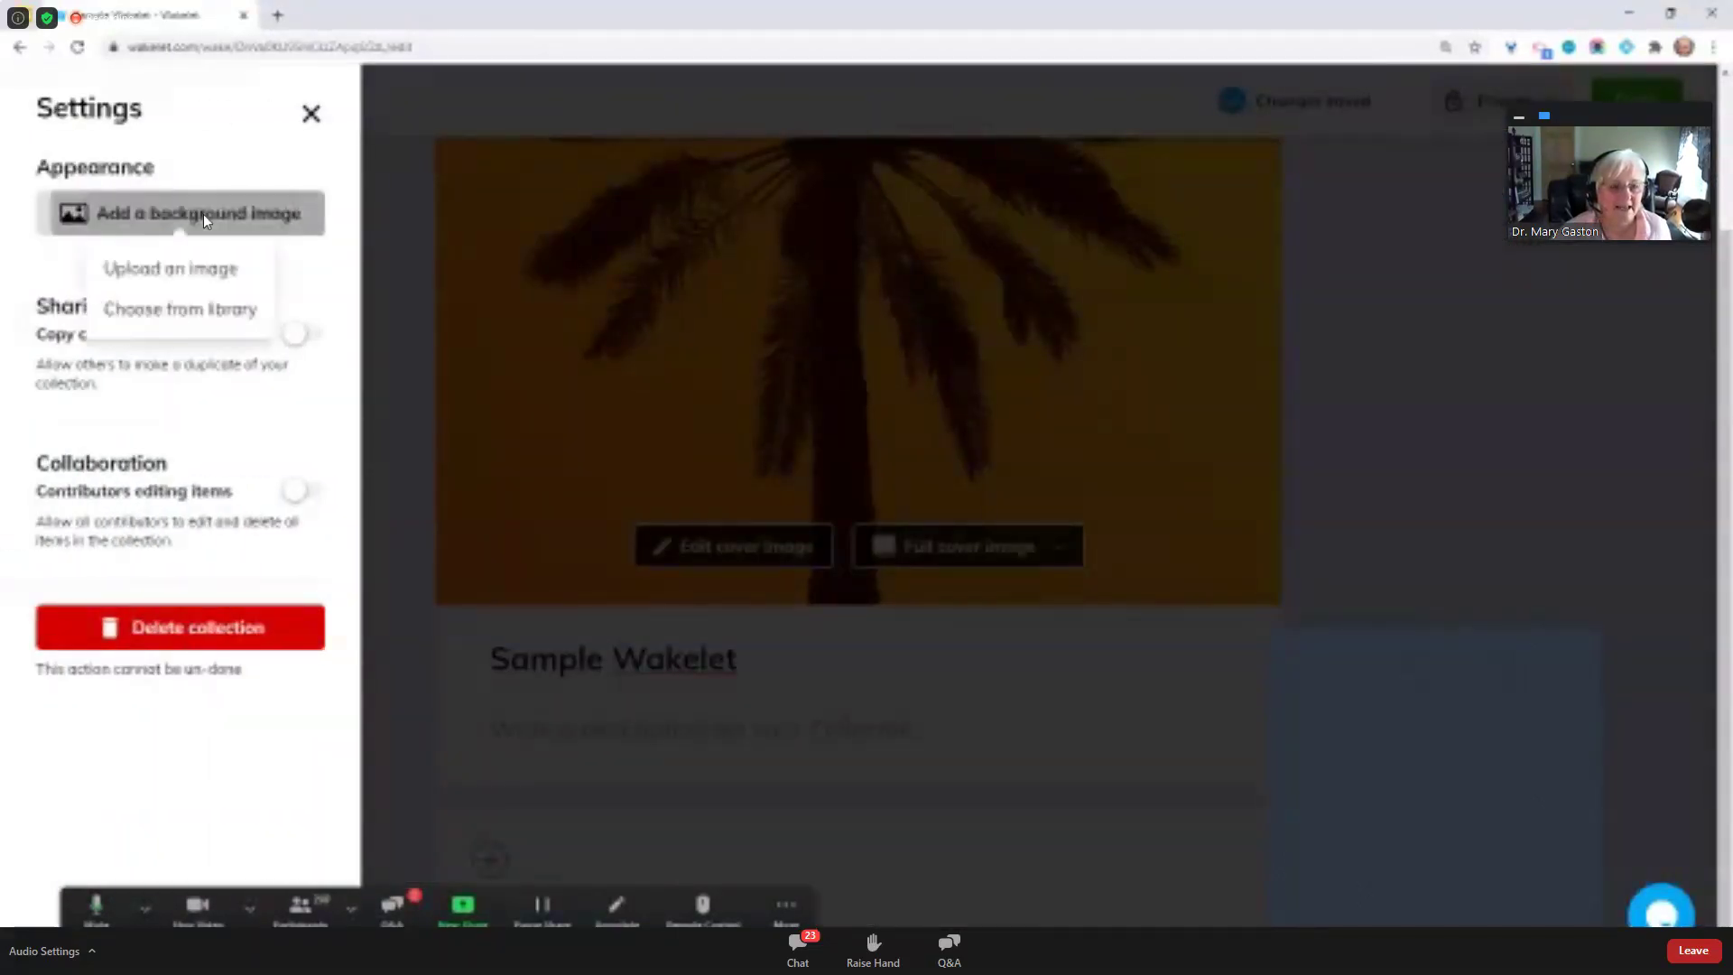
pyautogui.click(181, 309)
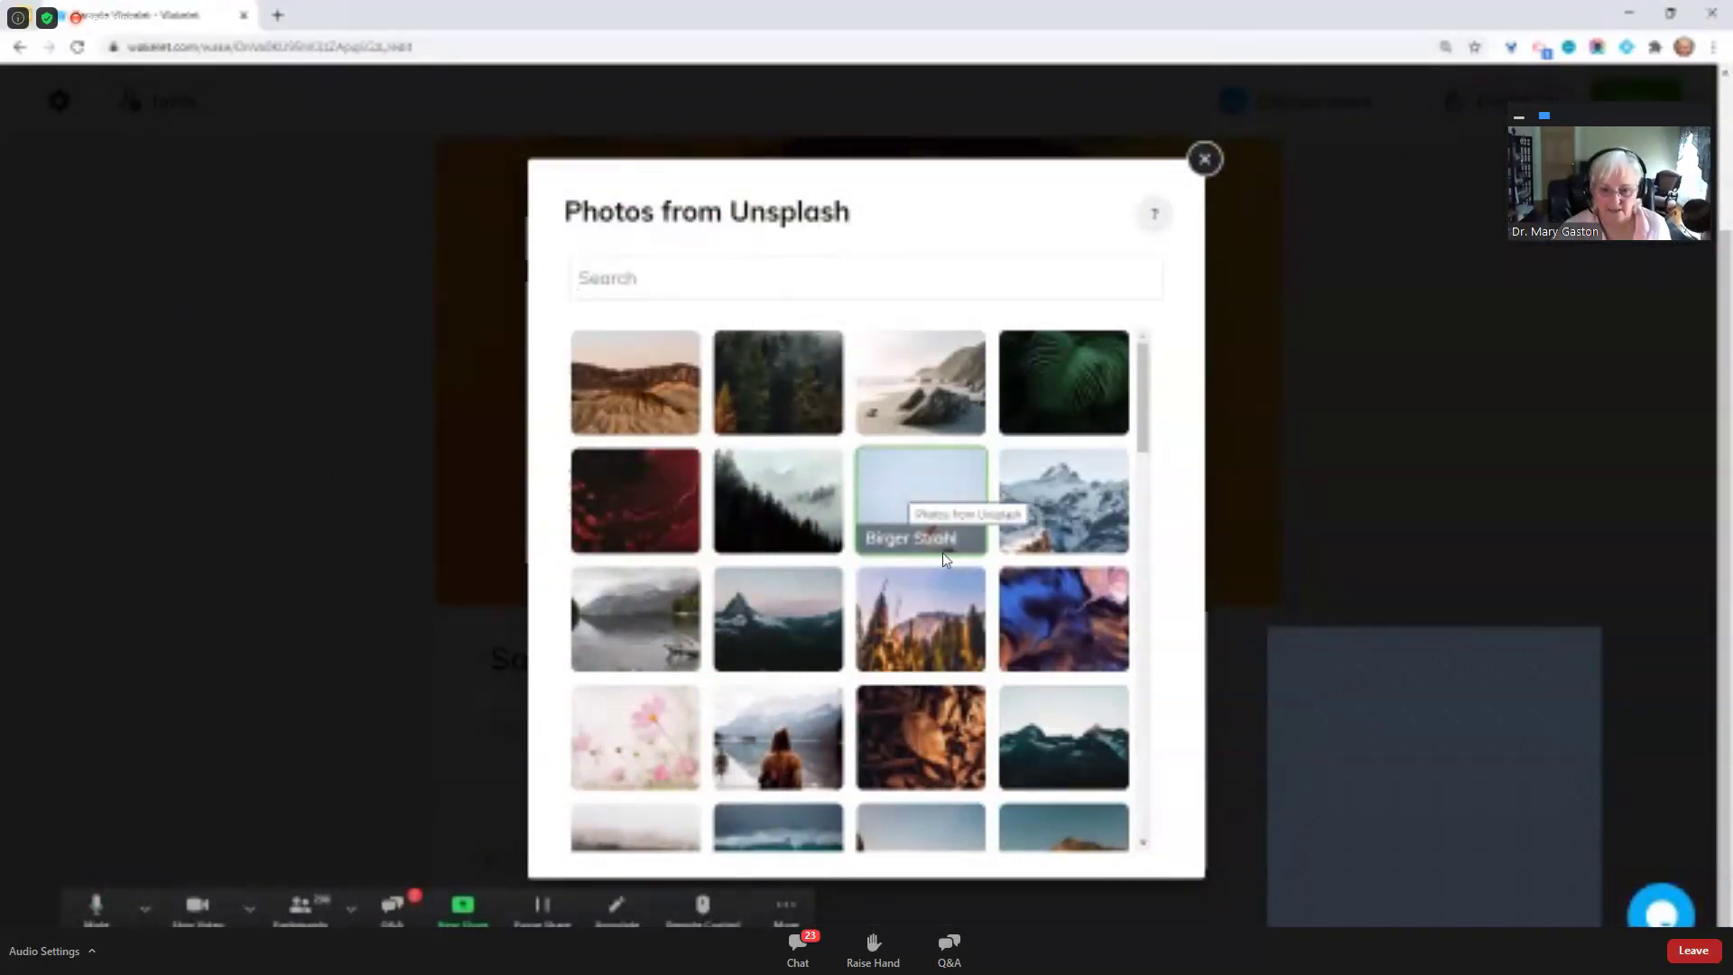
pyautogui.scroll(-10, 940, 553)
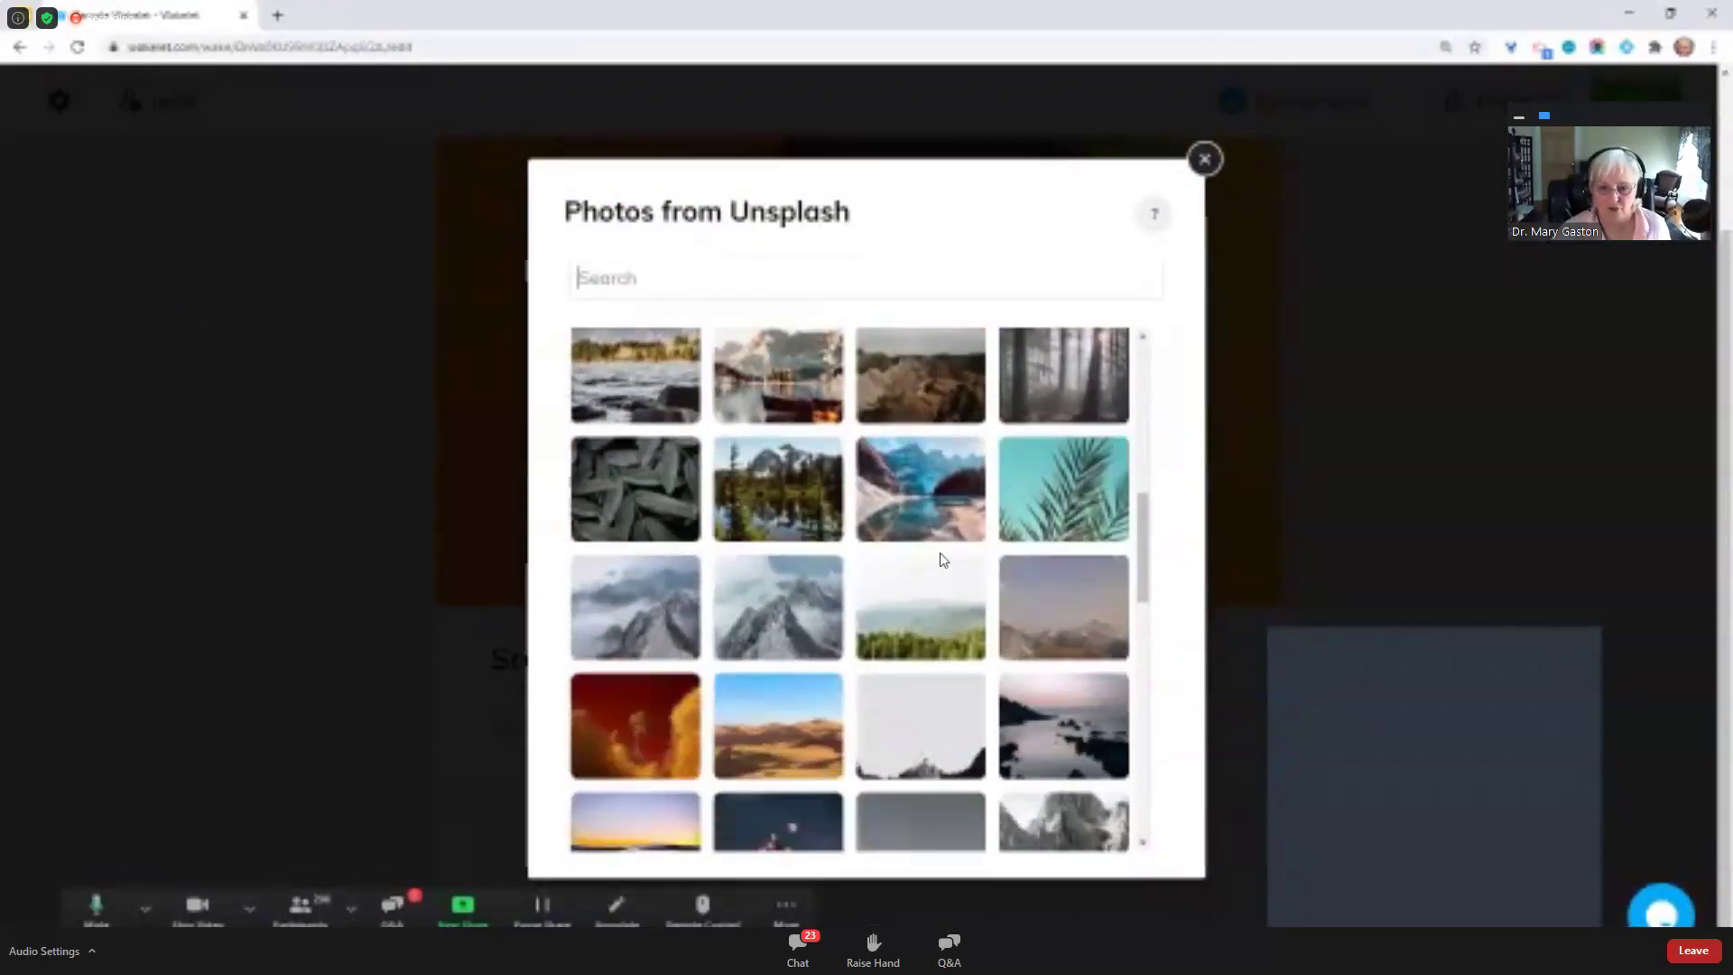
pyautogui.scroll(-2, 939, 559)
pyautogui.scroll(-2, 940, 560)
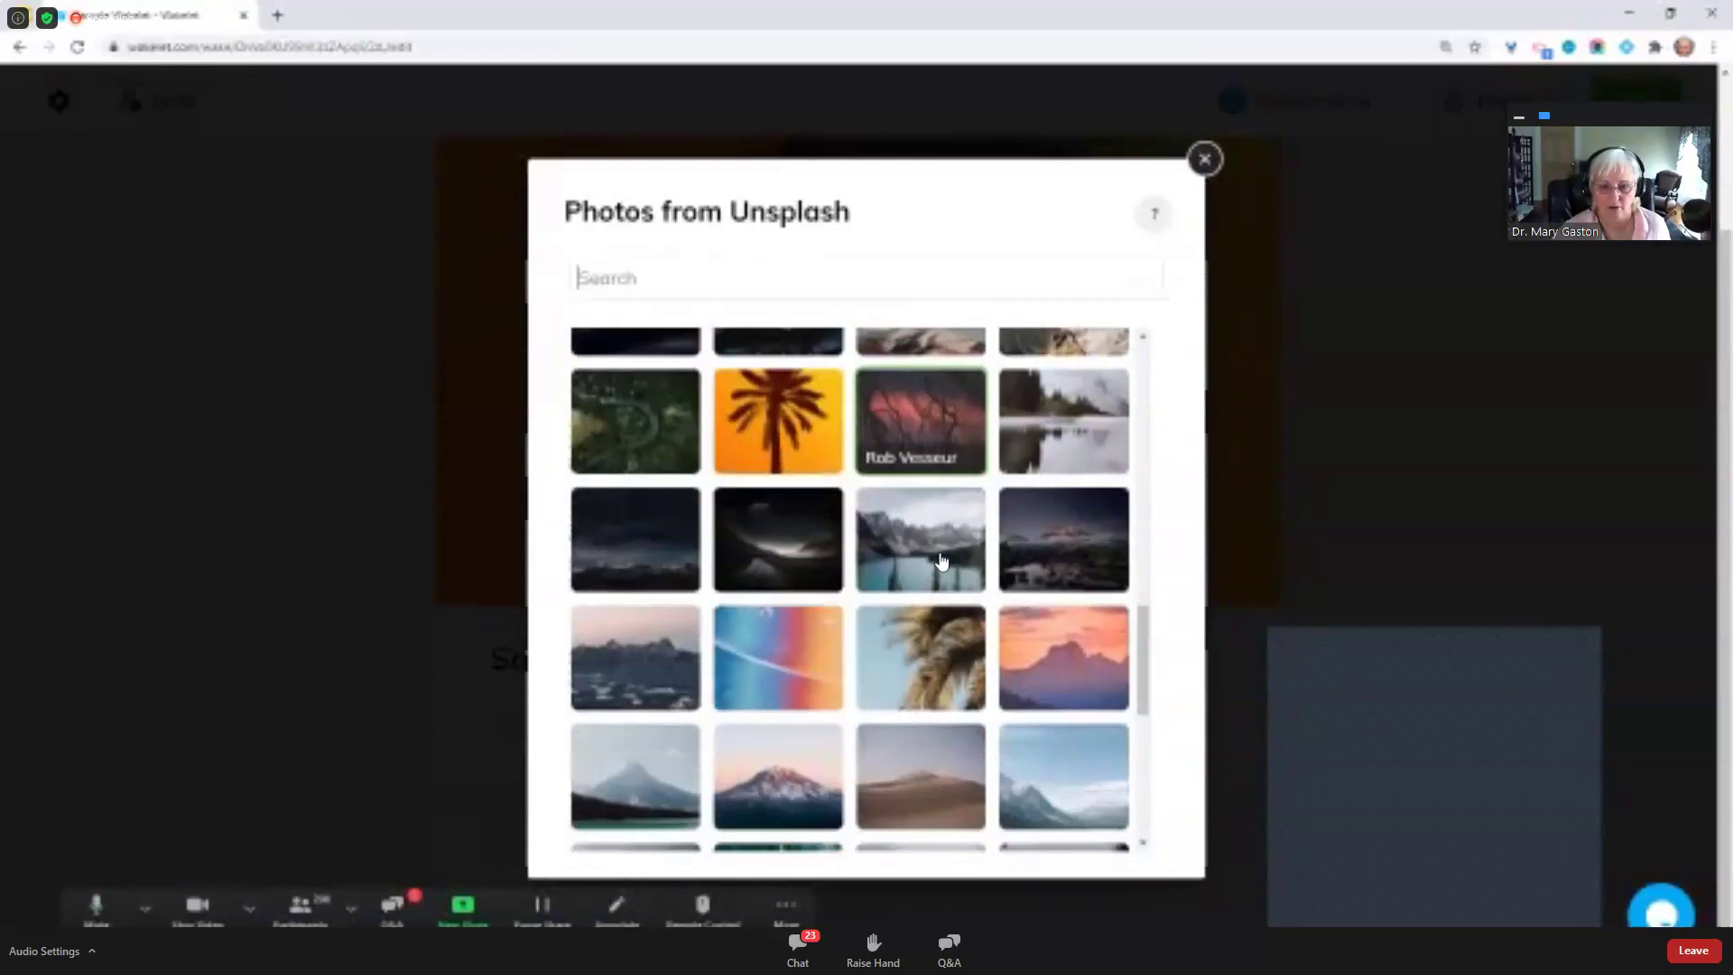
pyautogui.scroll(-4, 940, 560)
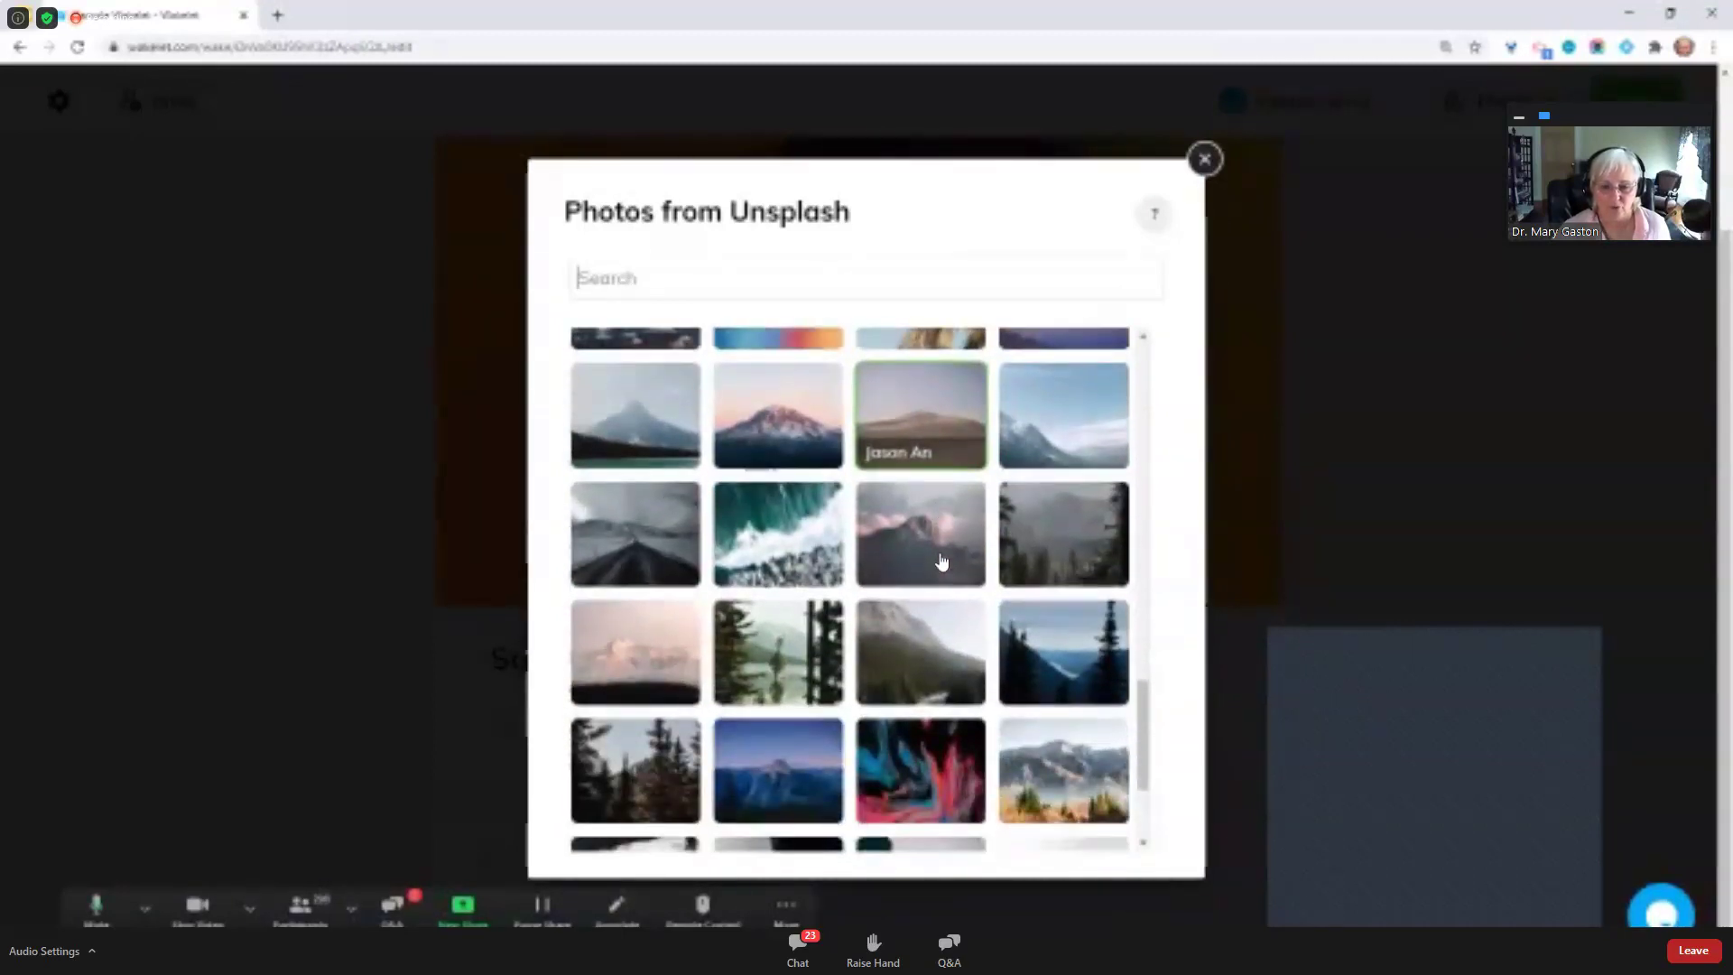
pyautogui.scroll(3, 940, 560)
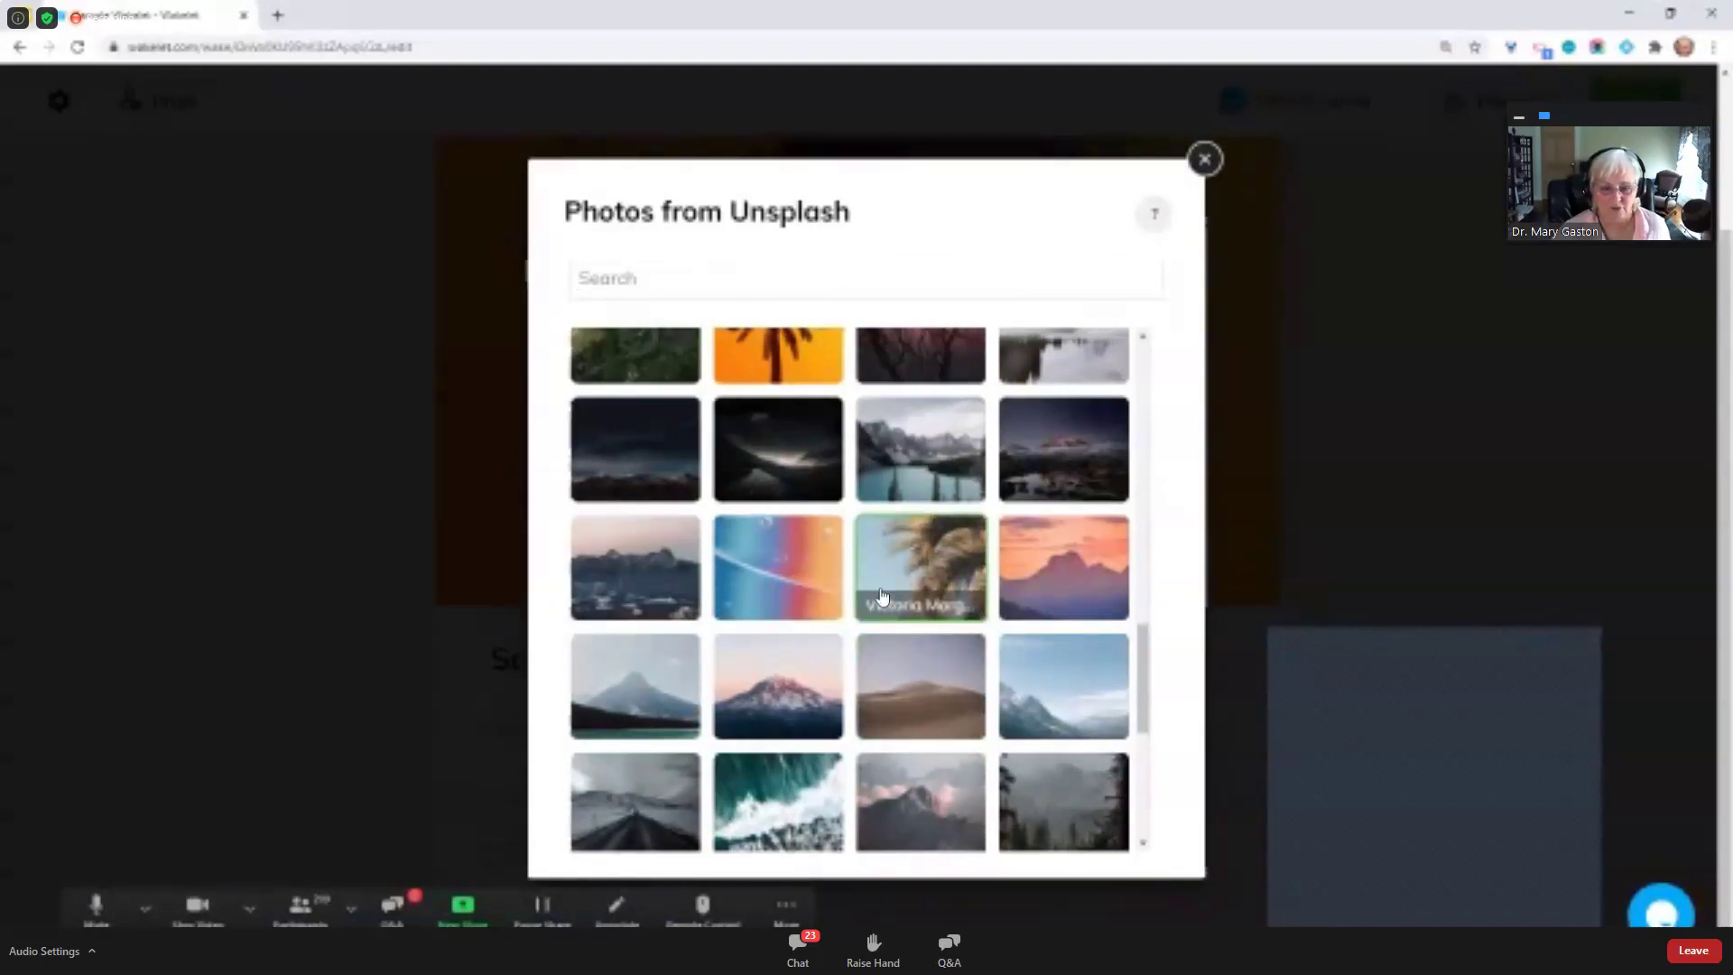
pyautogui.click(883, 596)
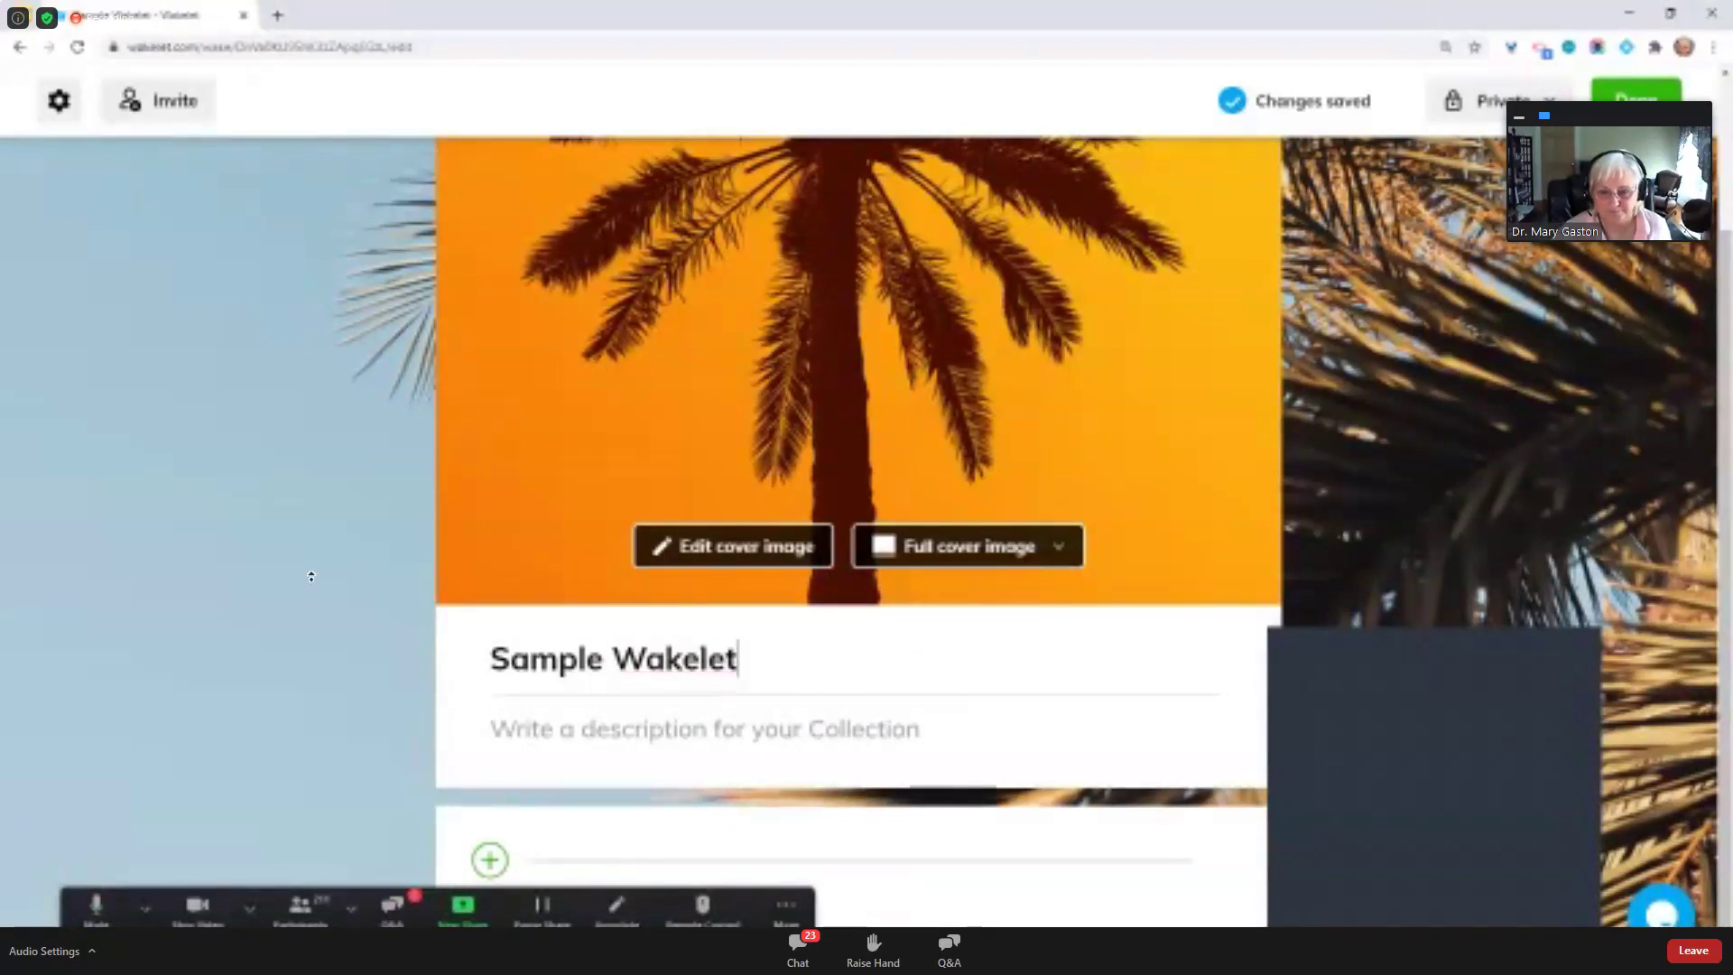
# Move the meeting toolbar off the add-item control and add the web address padlet.com as the collection's first item
pyautogui.scroll(-2, 477, 543)
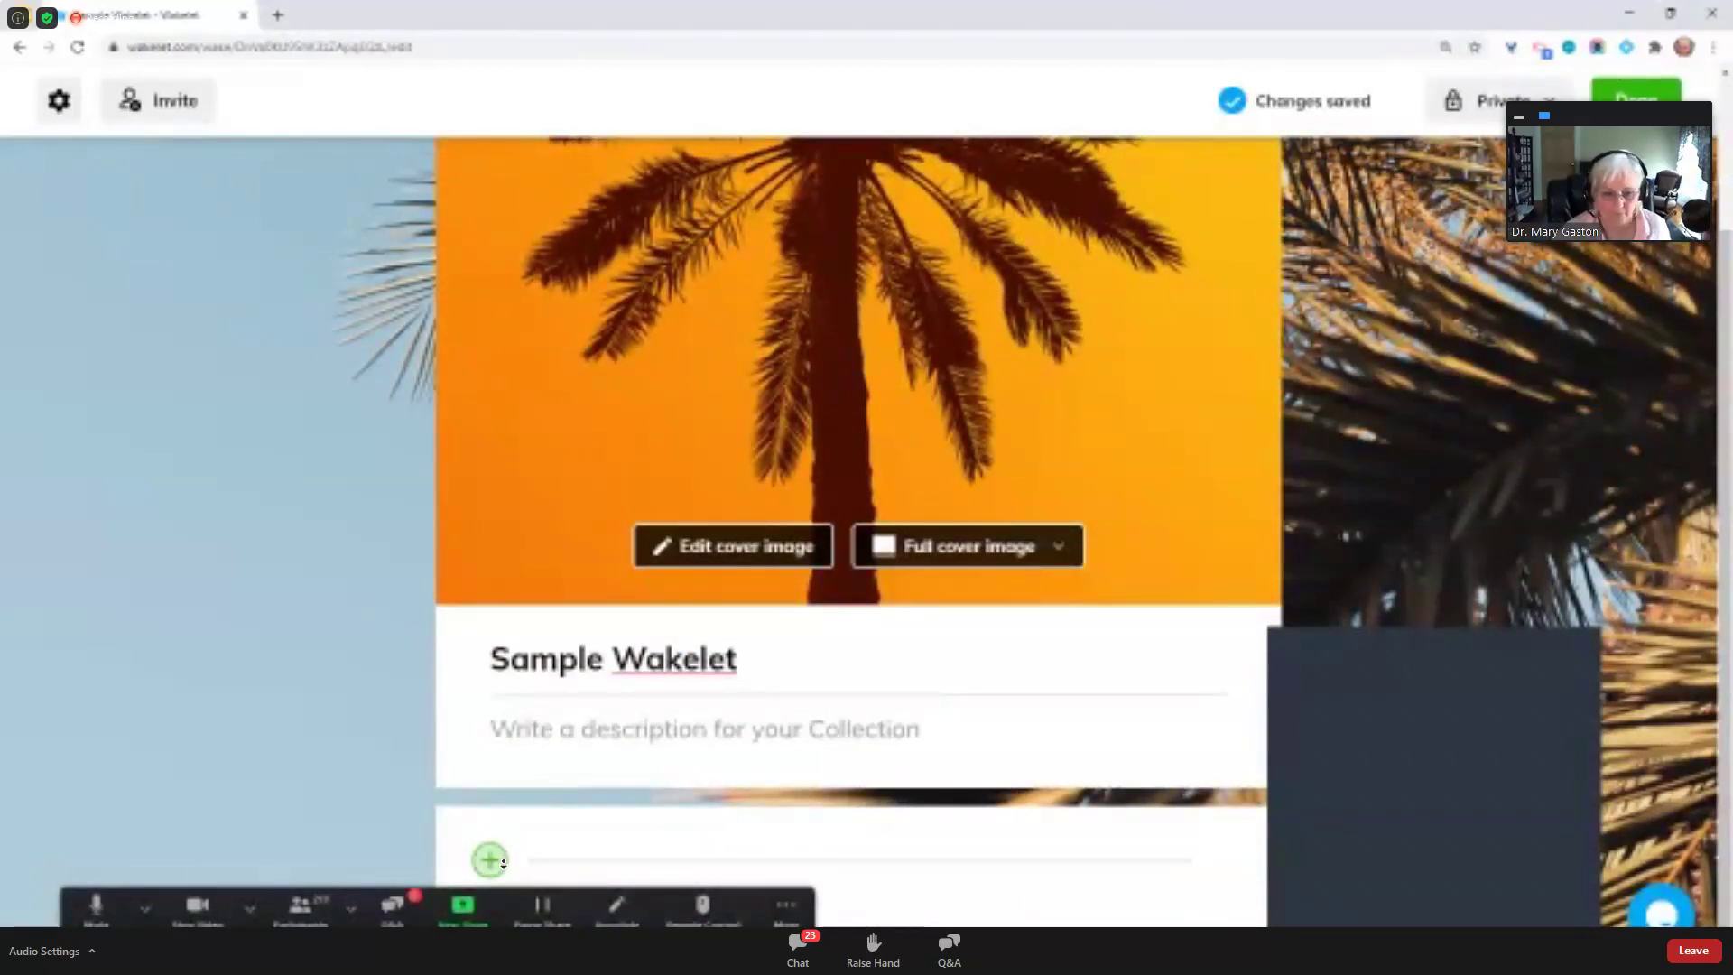
pyautogui.scroll(2, 1556, 263)
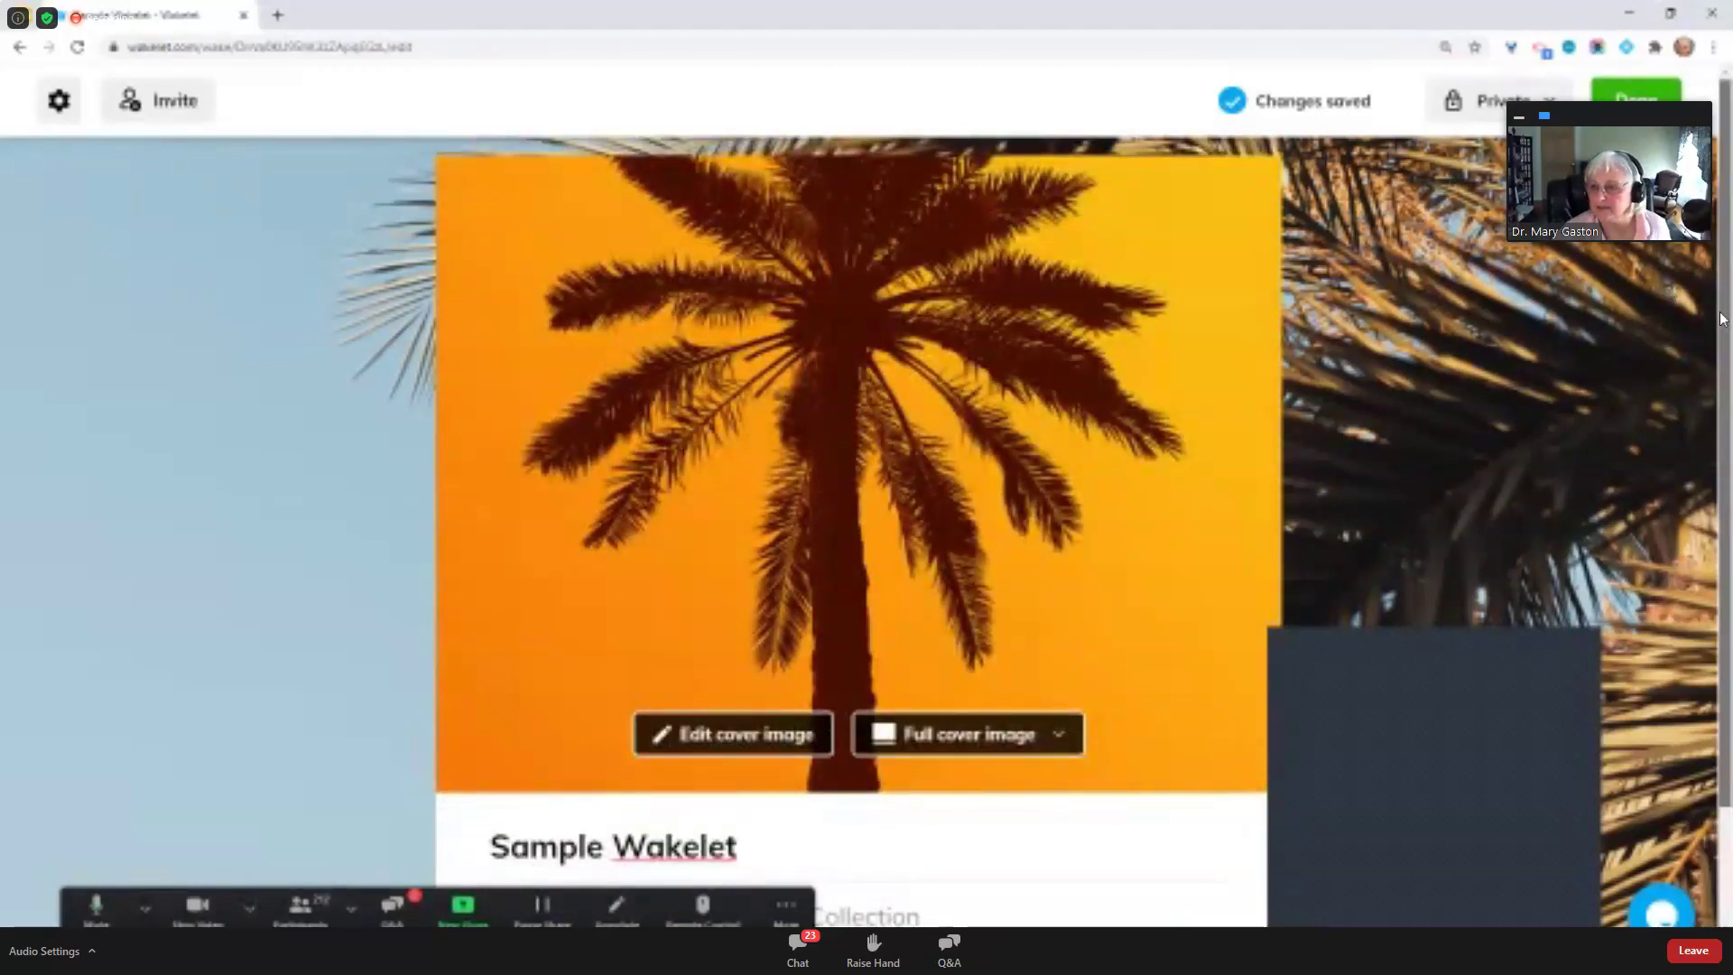
pyautogui.scroll(-2, 1697, 505)
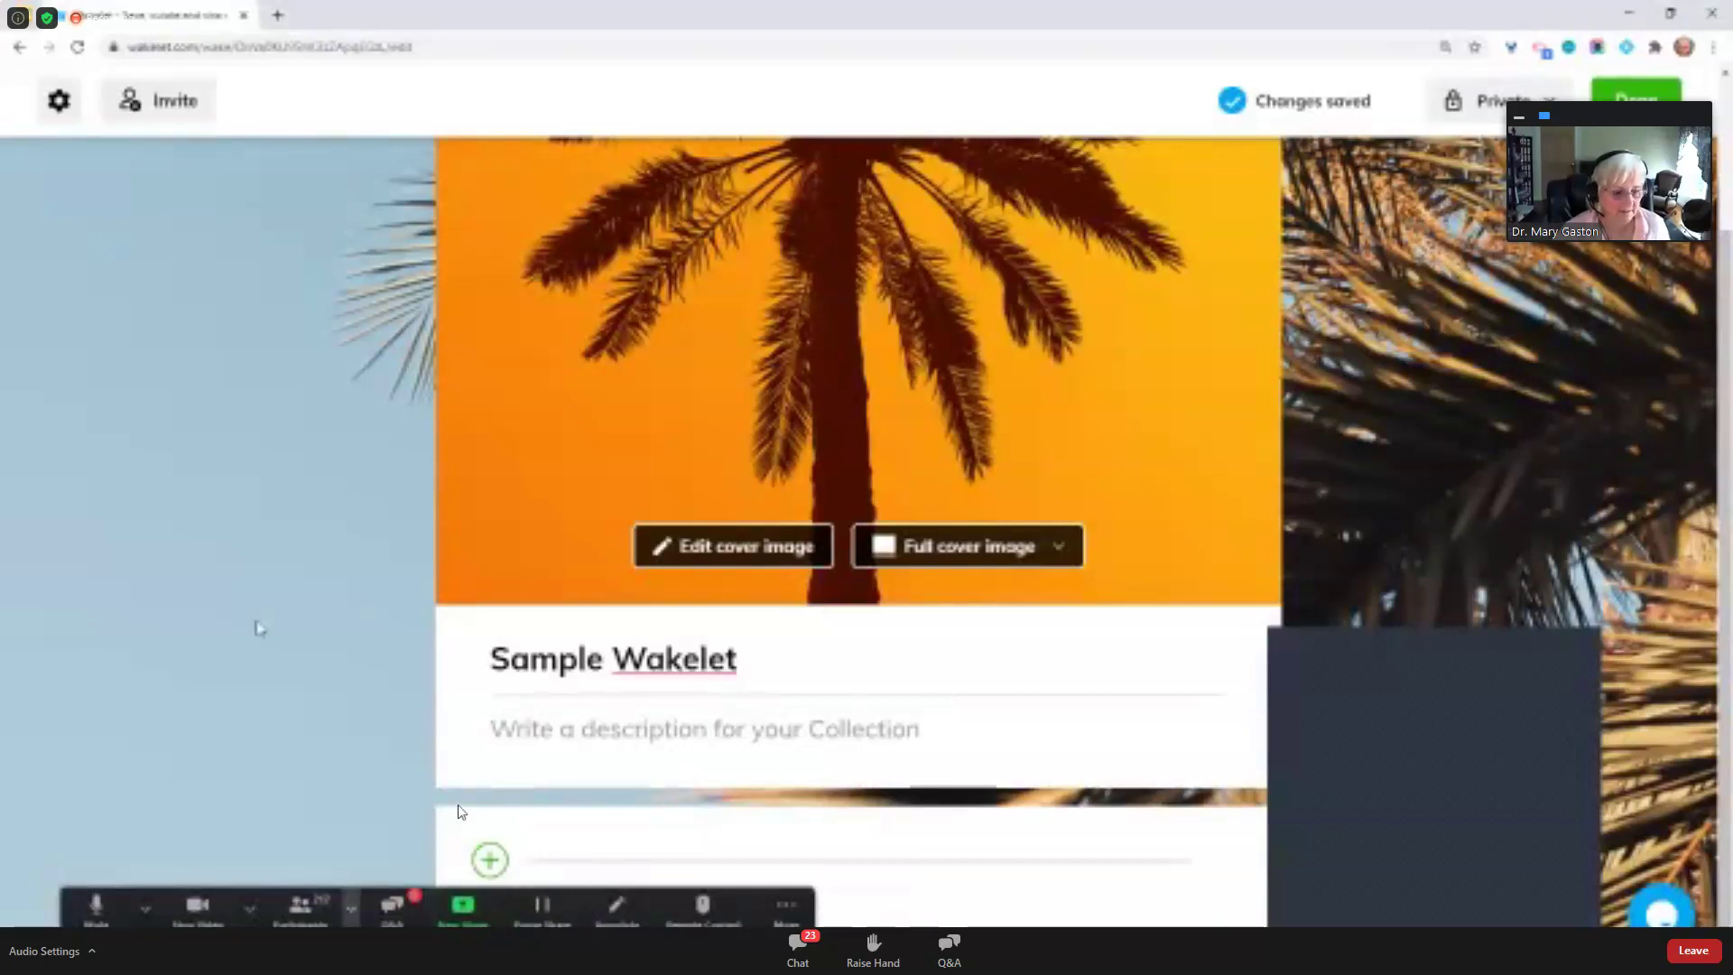
pyautogui.moveTo(365, 902); pyautogui.dragTo(308, 625)
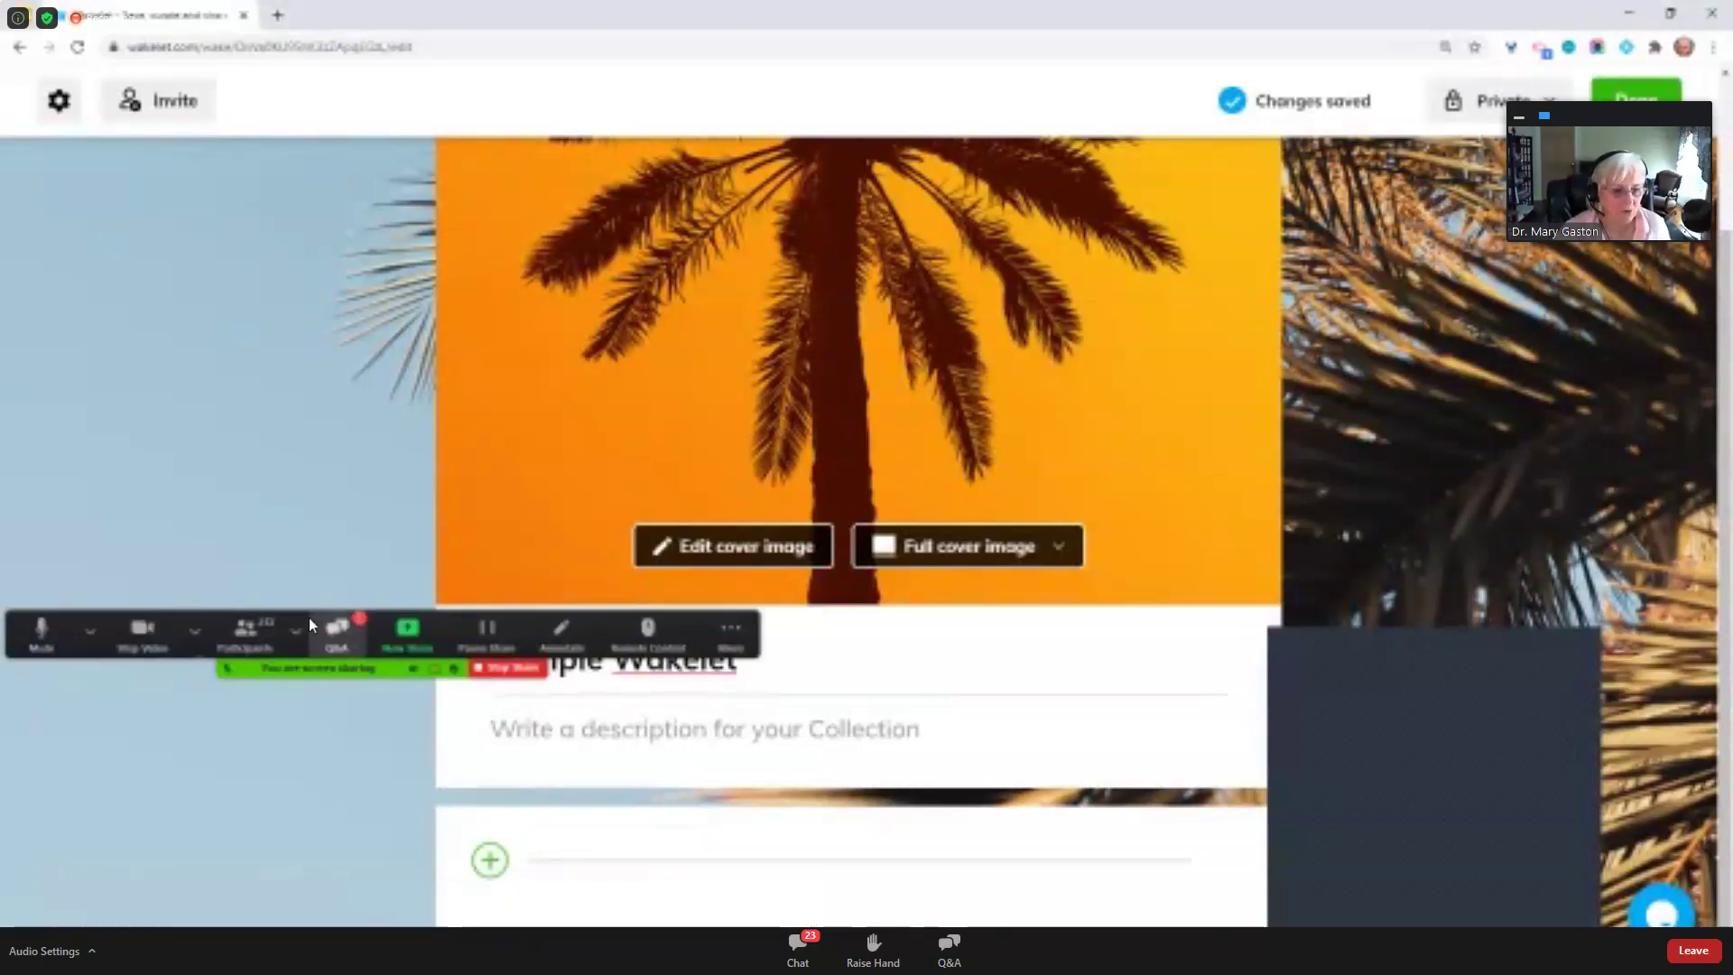
pyautogui.click(490, 862)
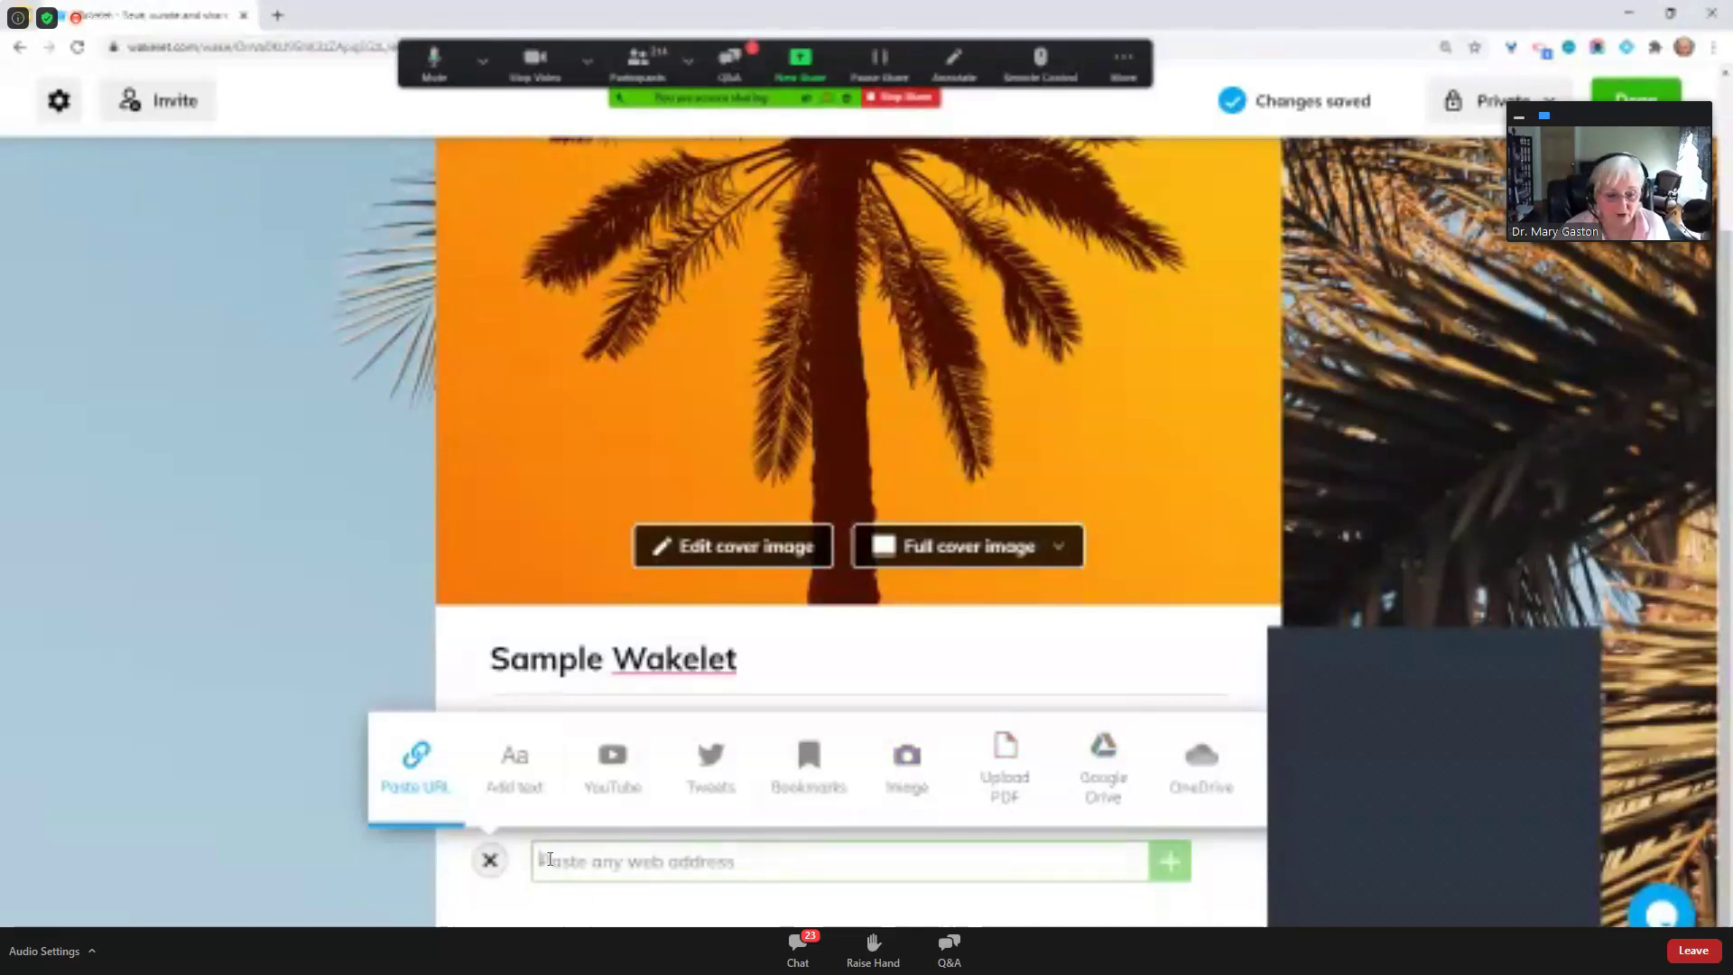
pyautogui.write('ph')
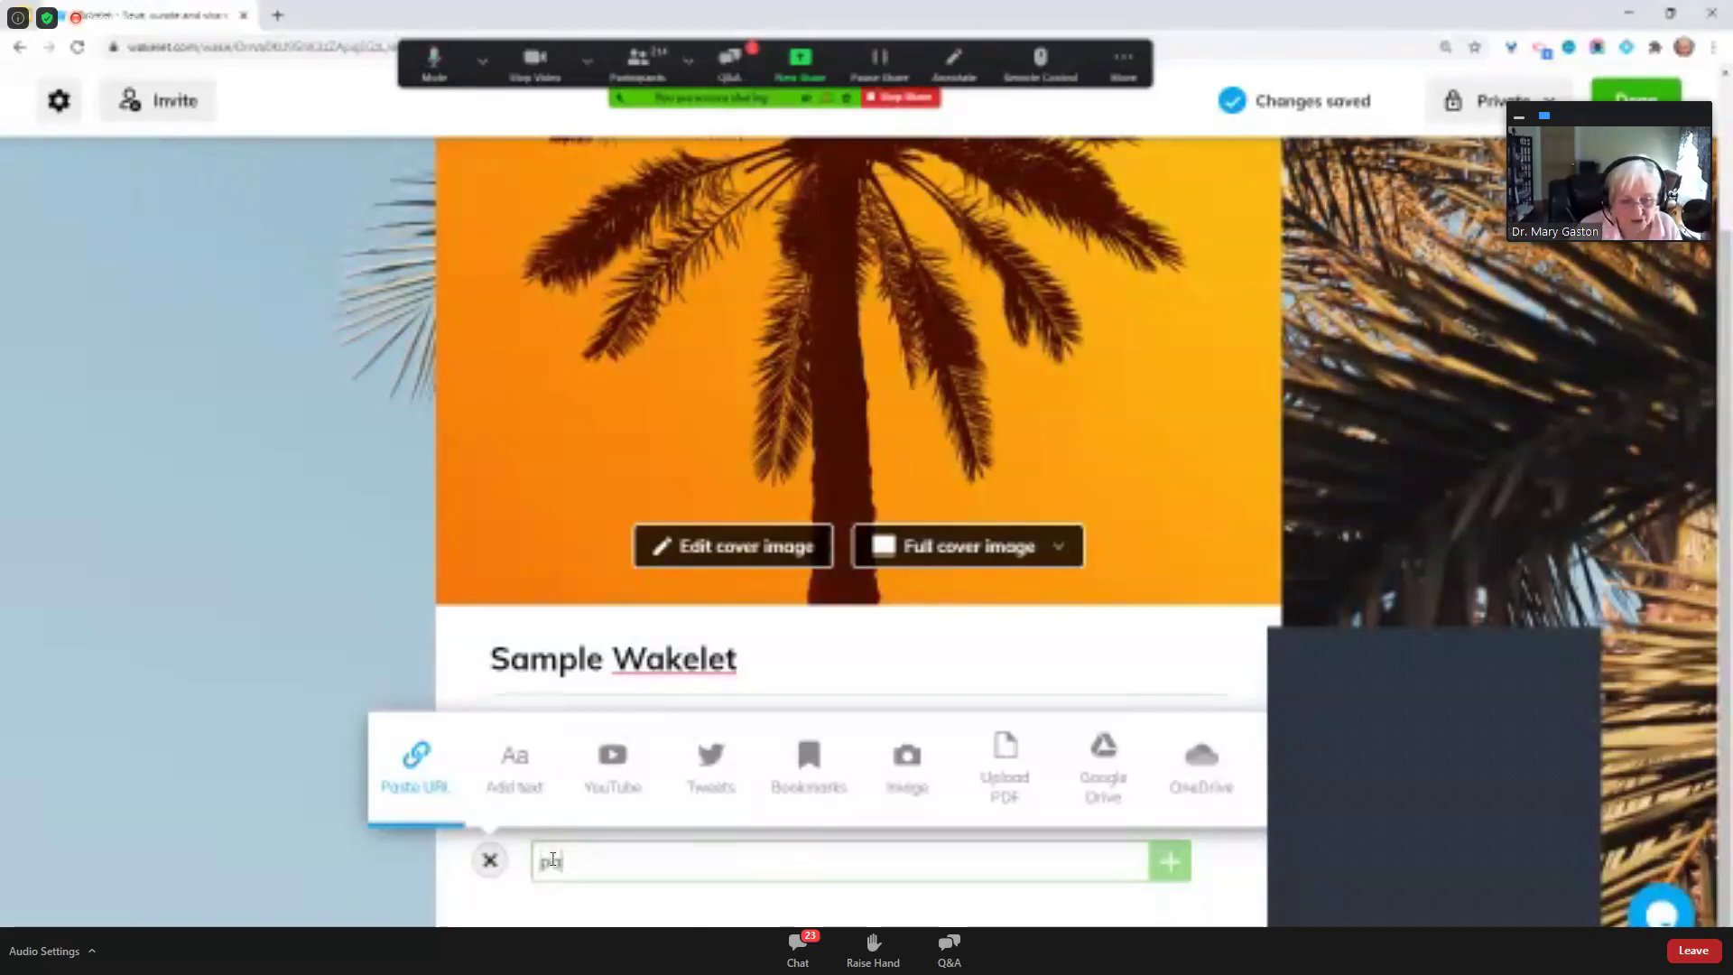
pyautogui.write('dlet.com')
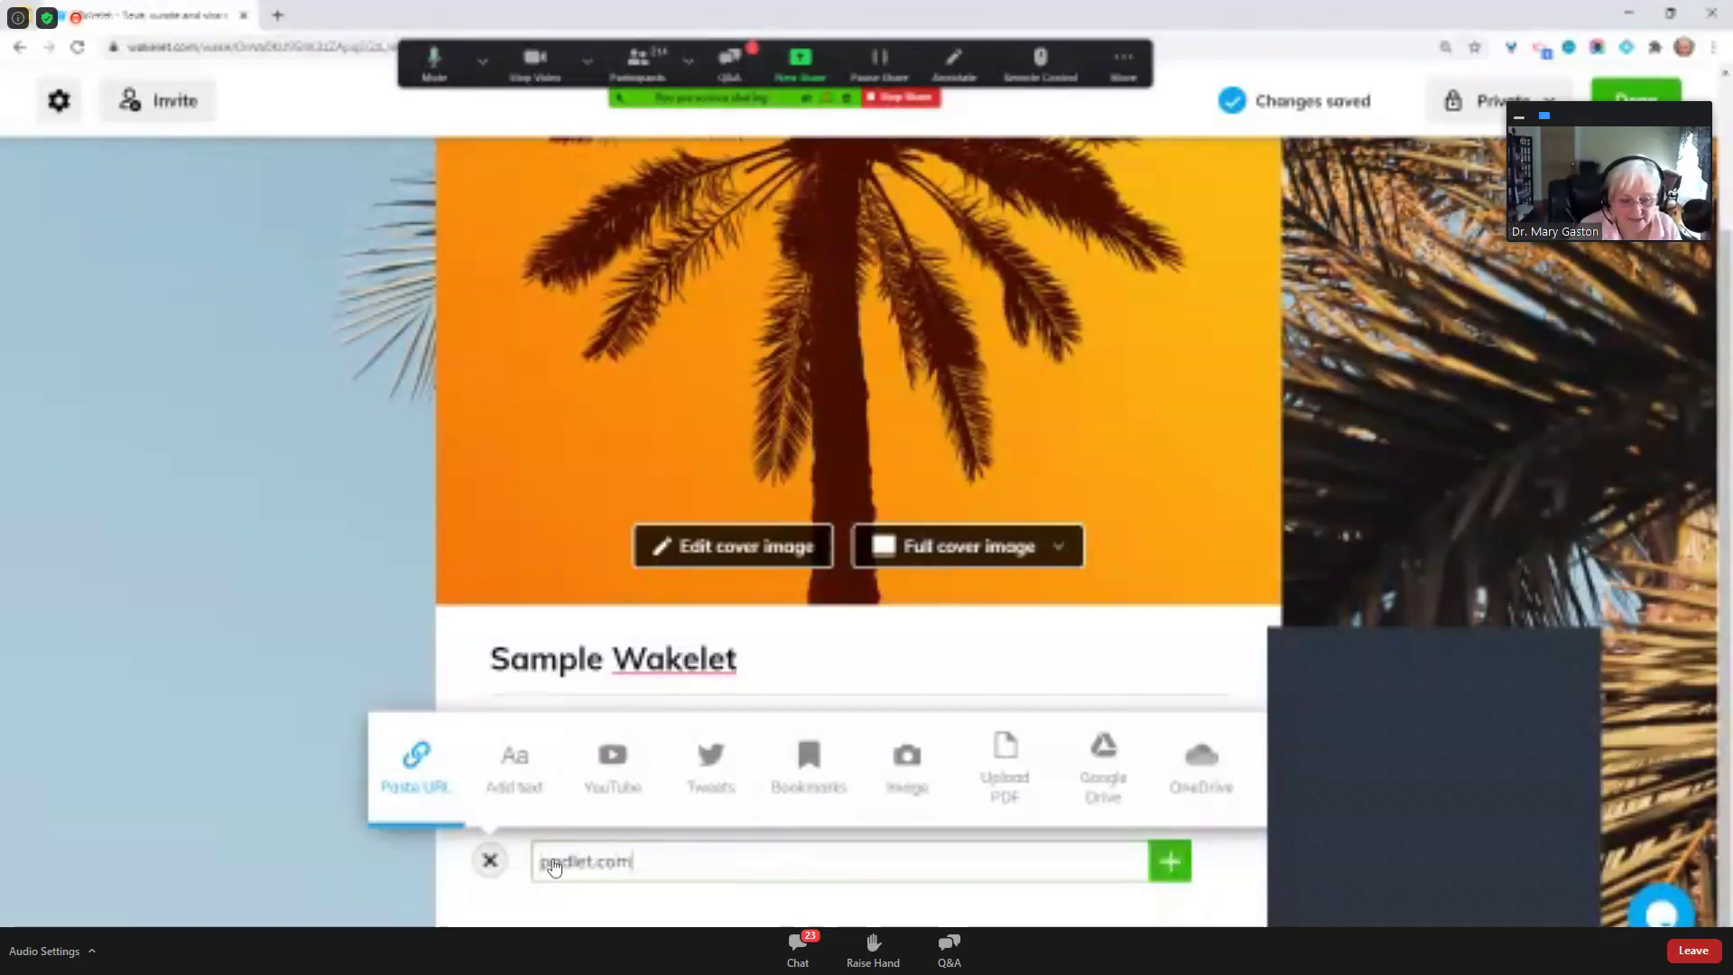
pyautogui.press('Return')
pyautogui.scroll(-4, 722, 767)
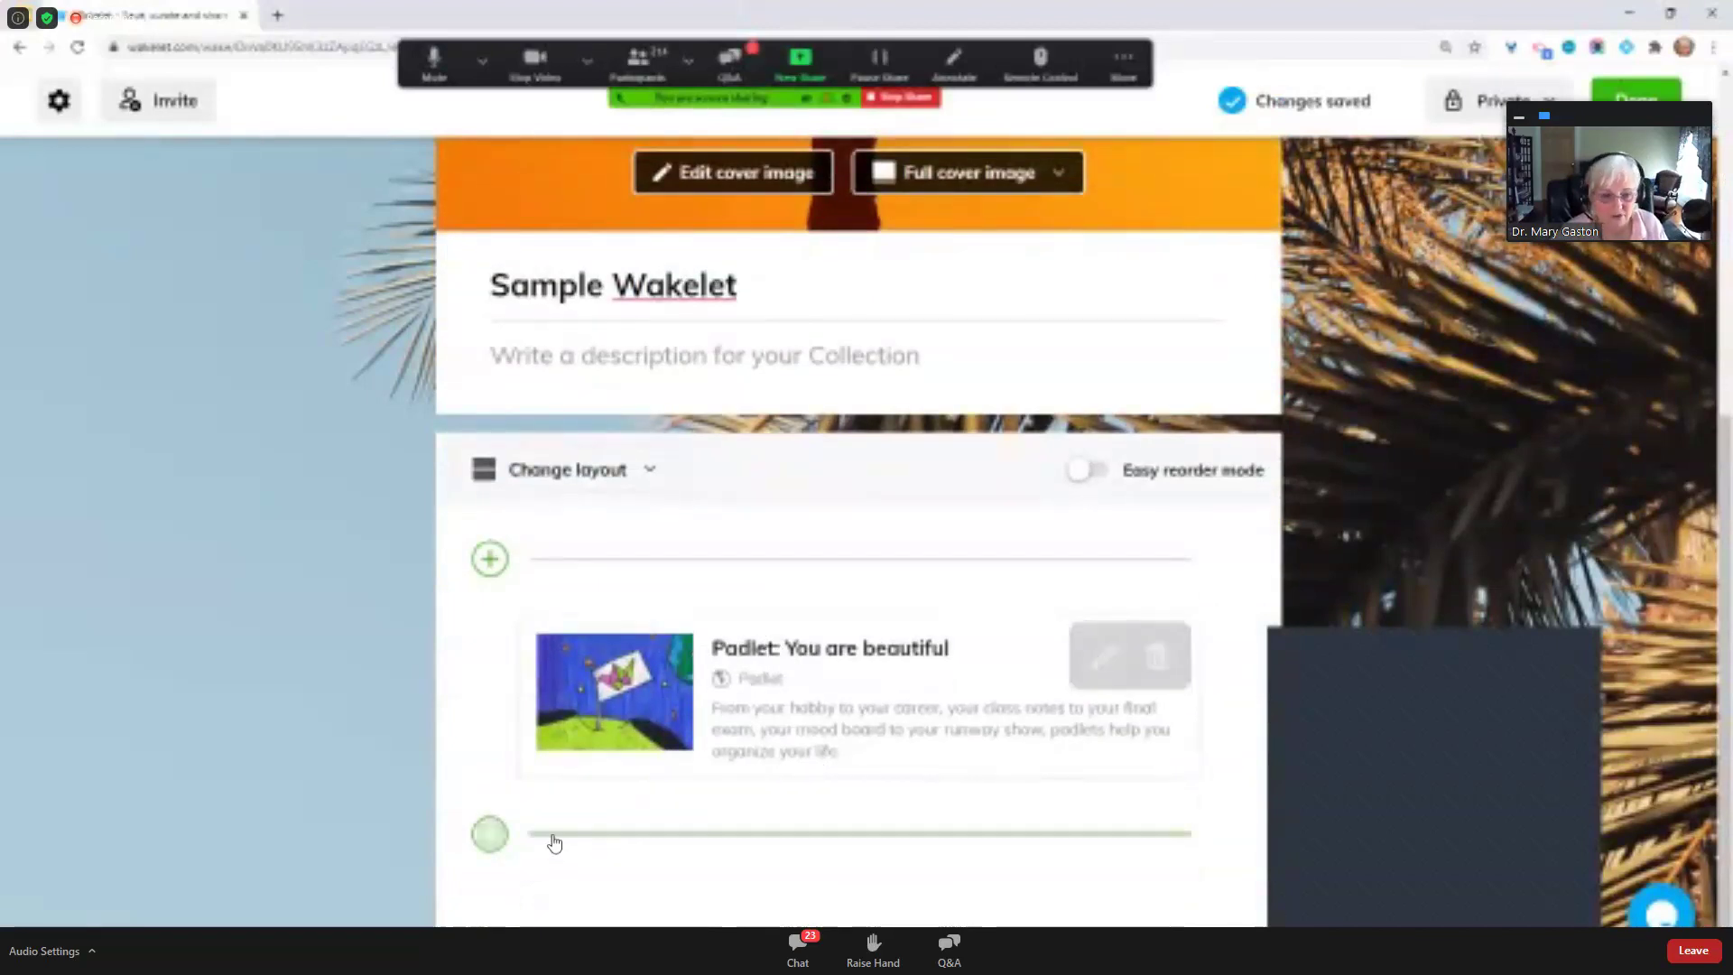
# Add a text item after the Padlet link reading "Check out the link to the padlet below. Let us know what you think."
pyautogui.moveTo(824, 623)
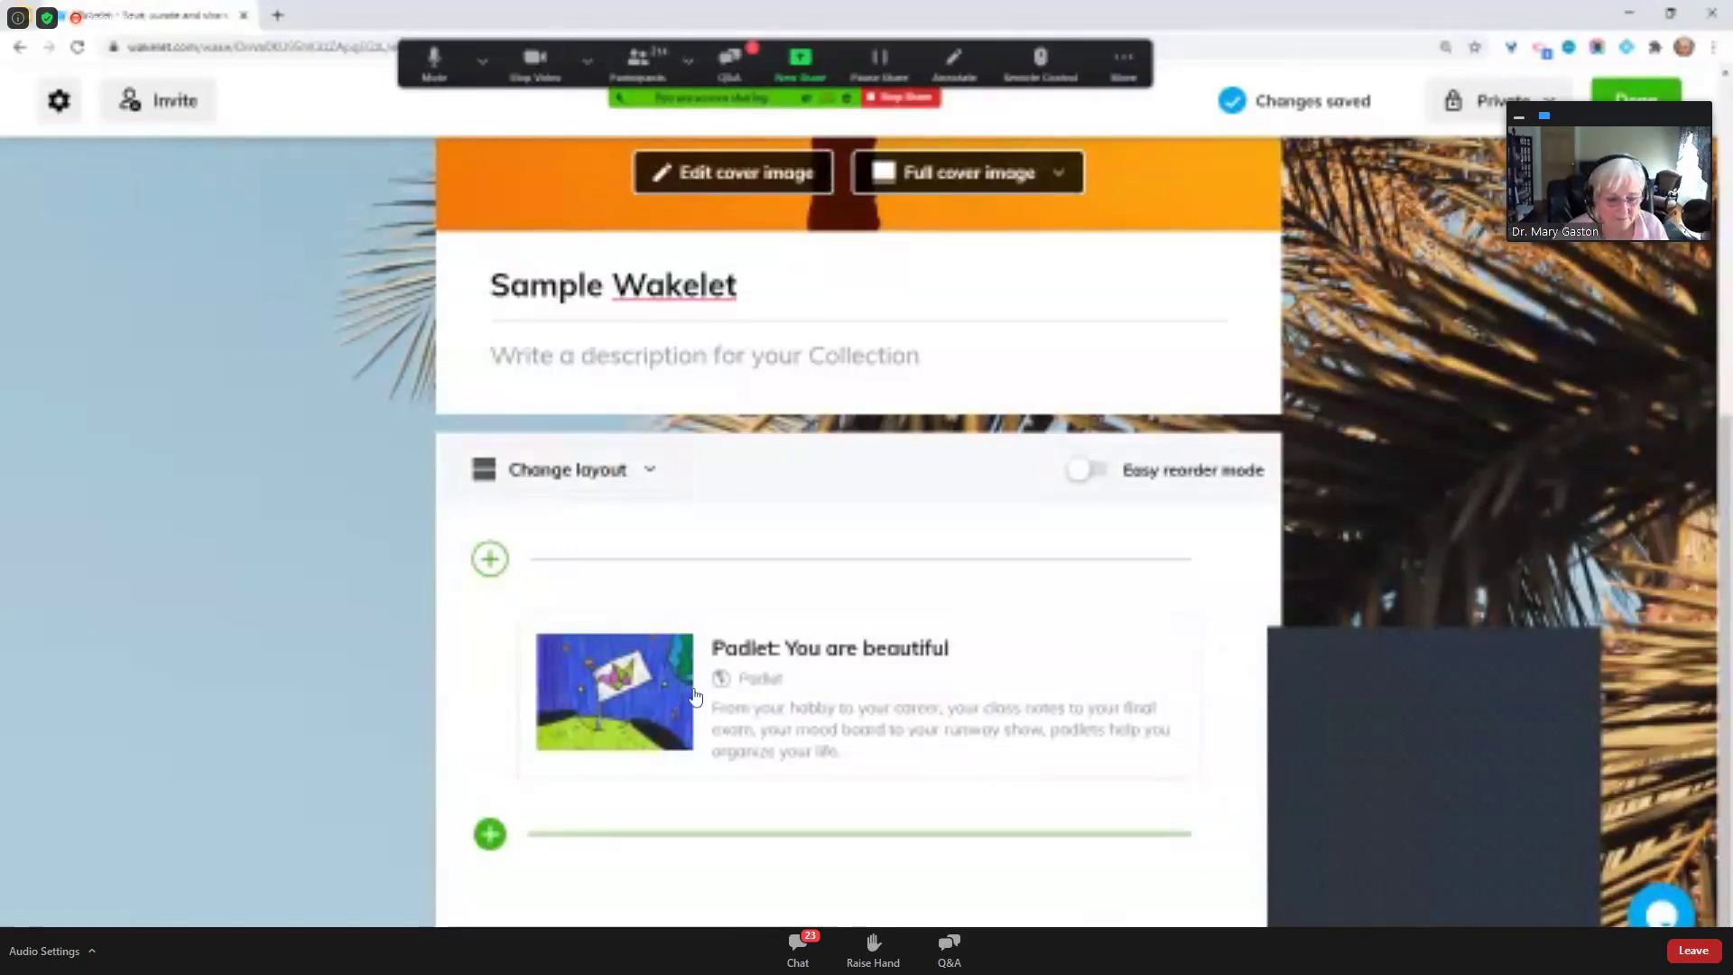
pyautogui.click(490, 833)
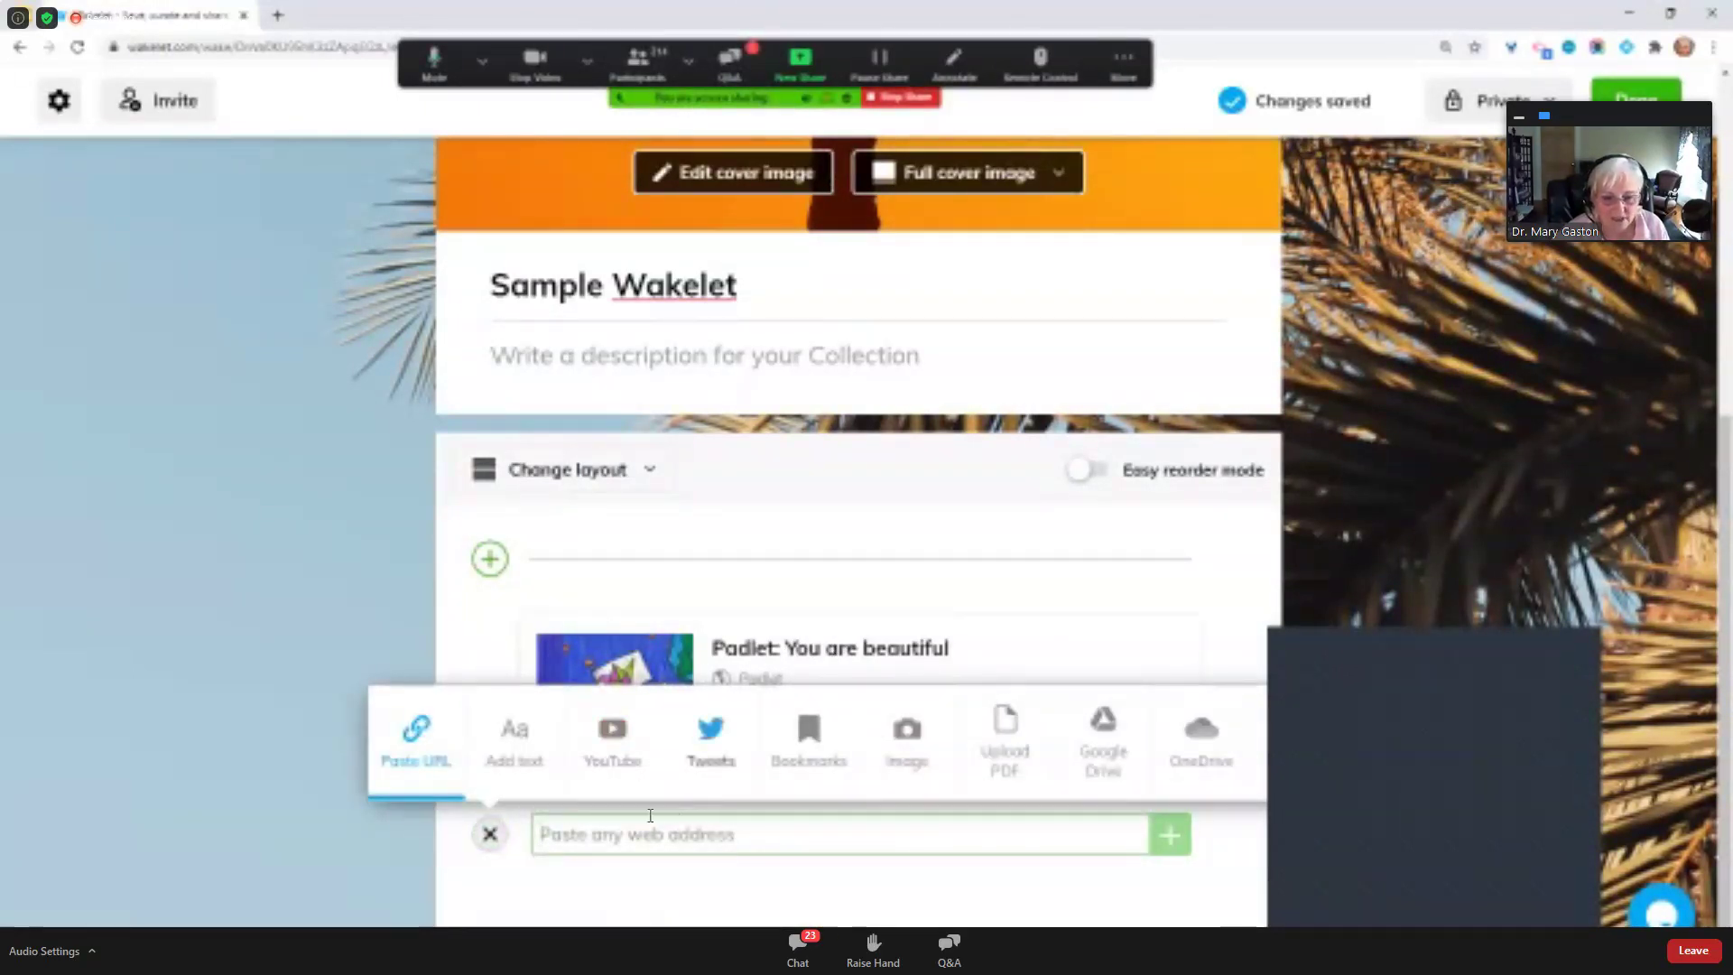
pyautogui.click(514, 738)
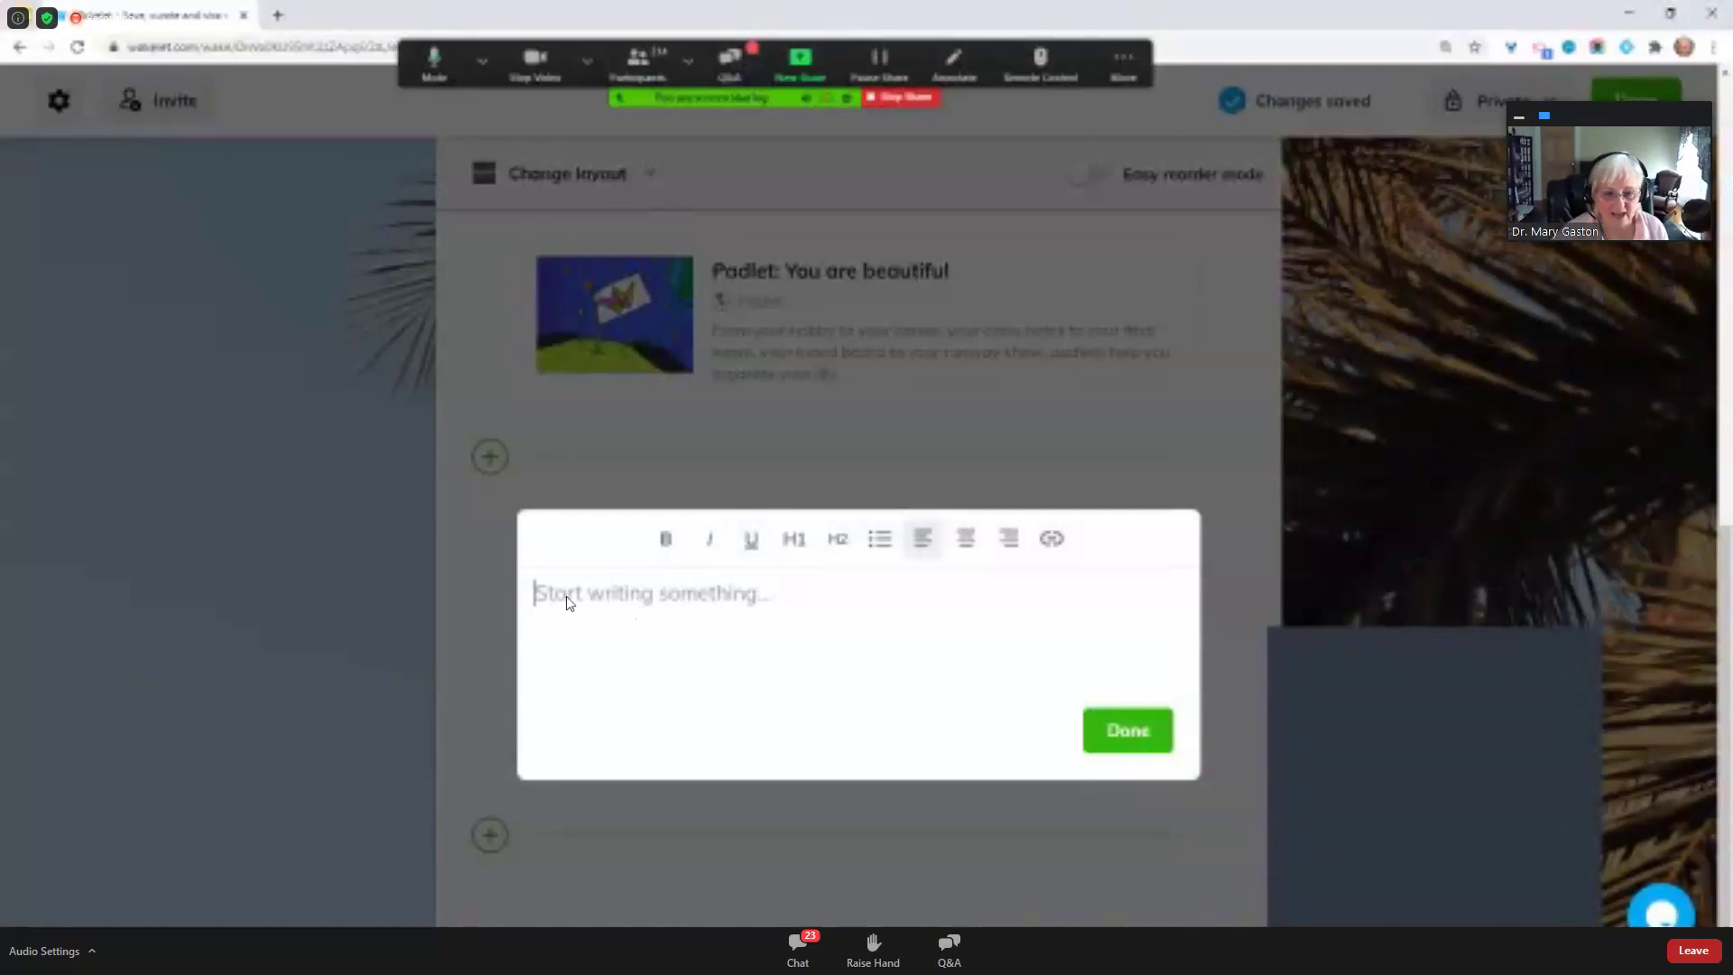
pyautogui.write('S')
pyautogui.press('BackSpace')
pyautogui.write('Check out the link to th')
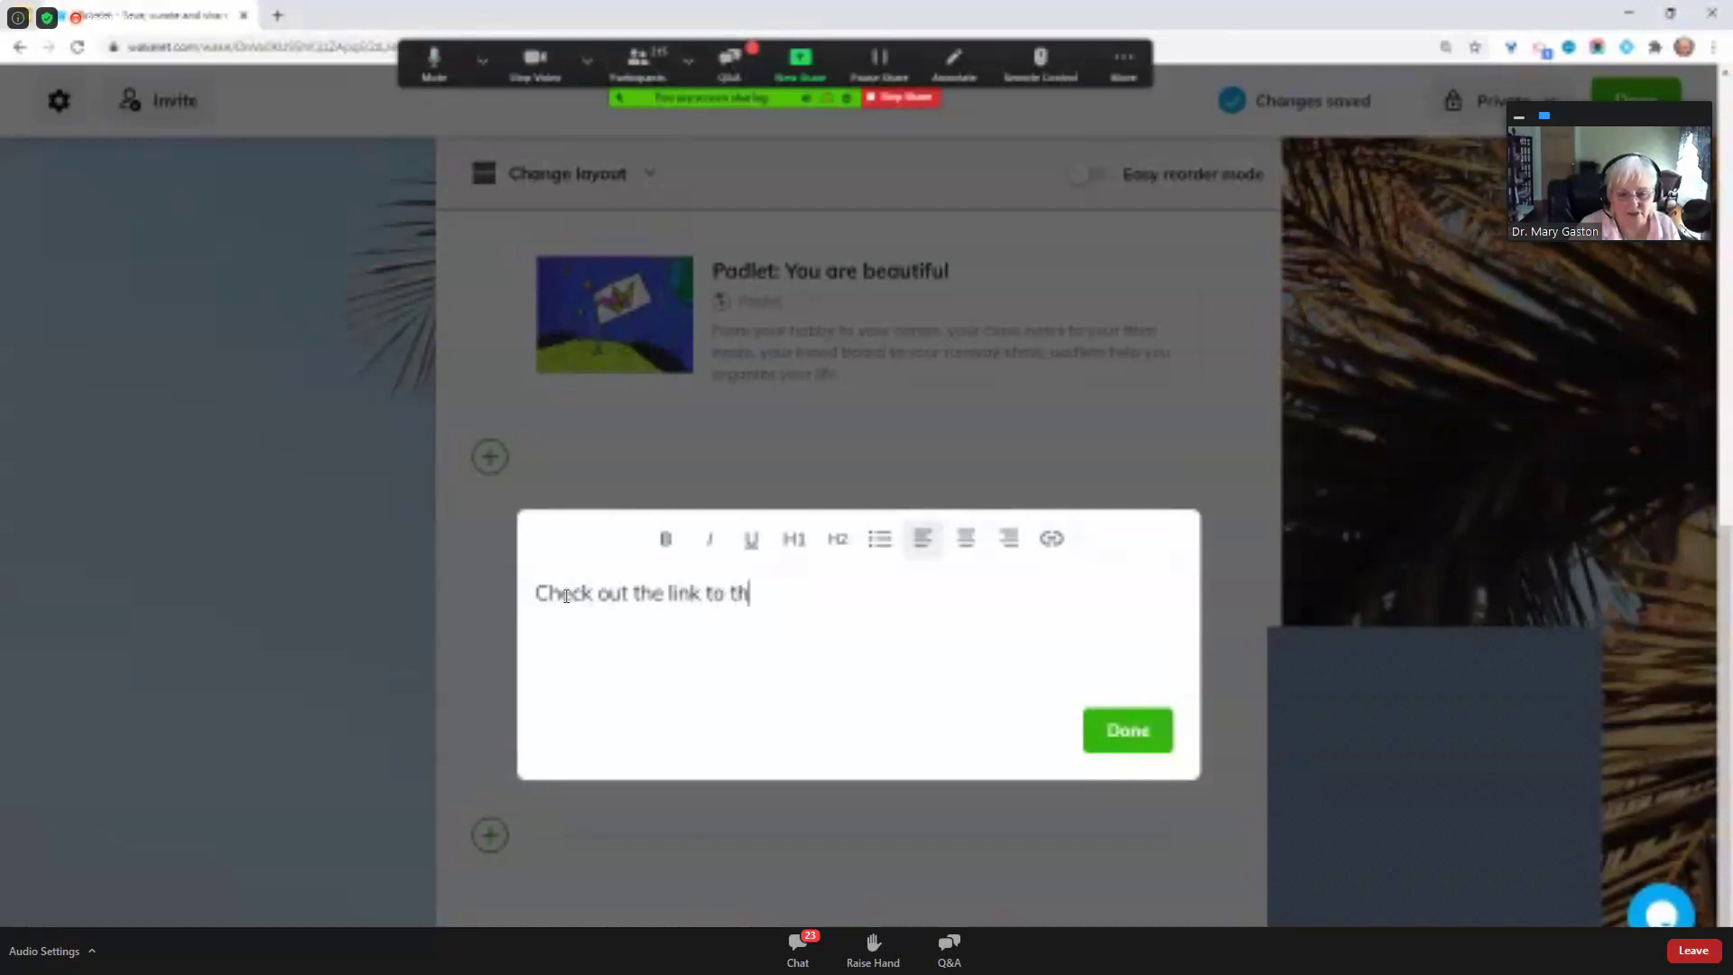
pyautogui.write('e padlet below')
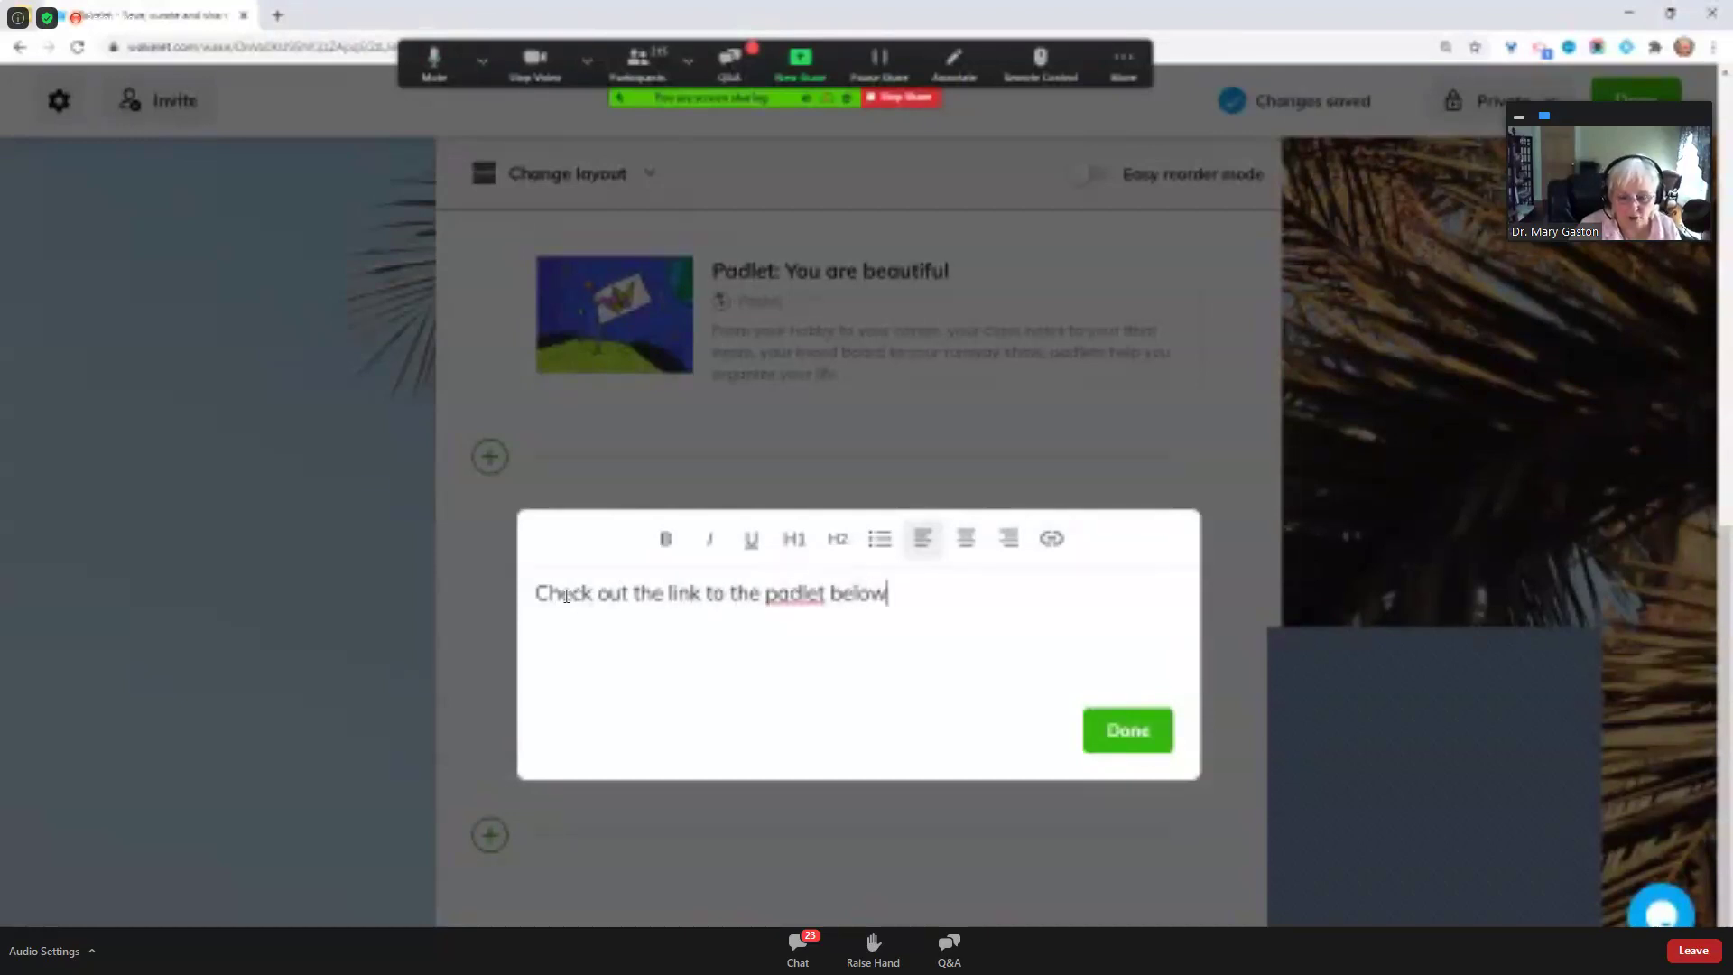
pyautogui.write('.  Let us')
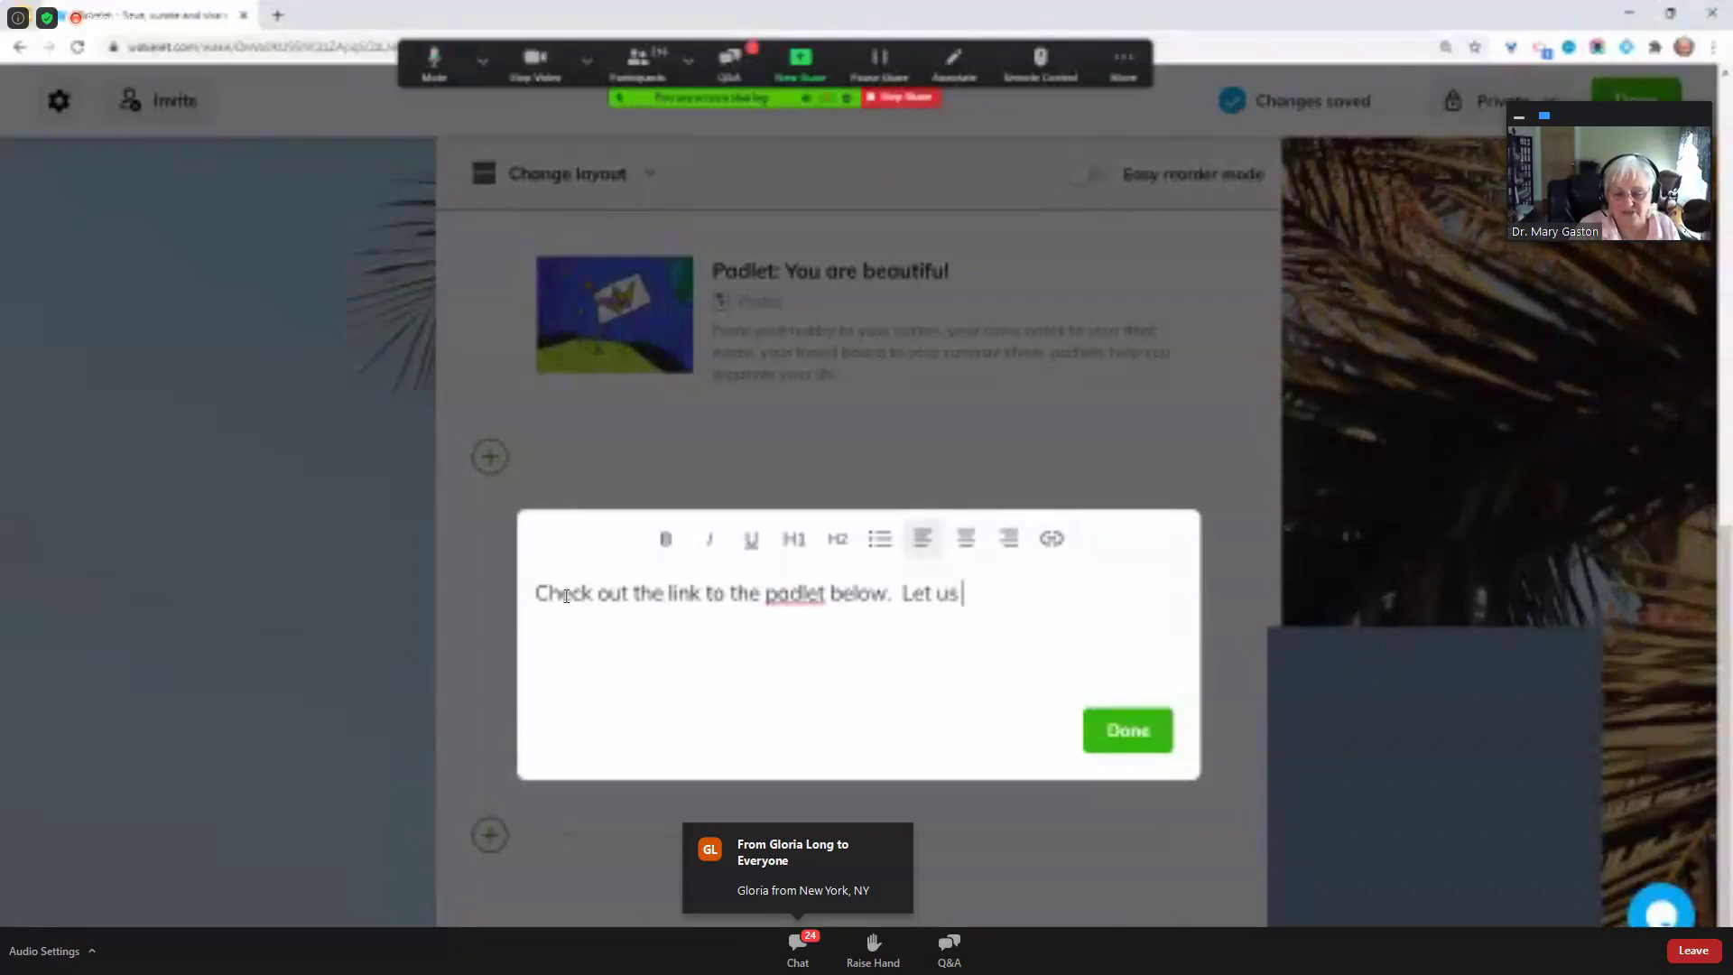
pyautogui.write(' know what you t hink.')
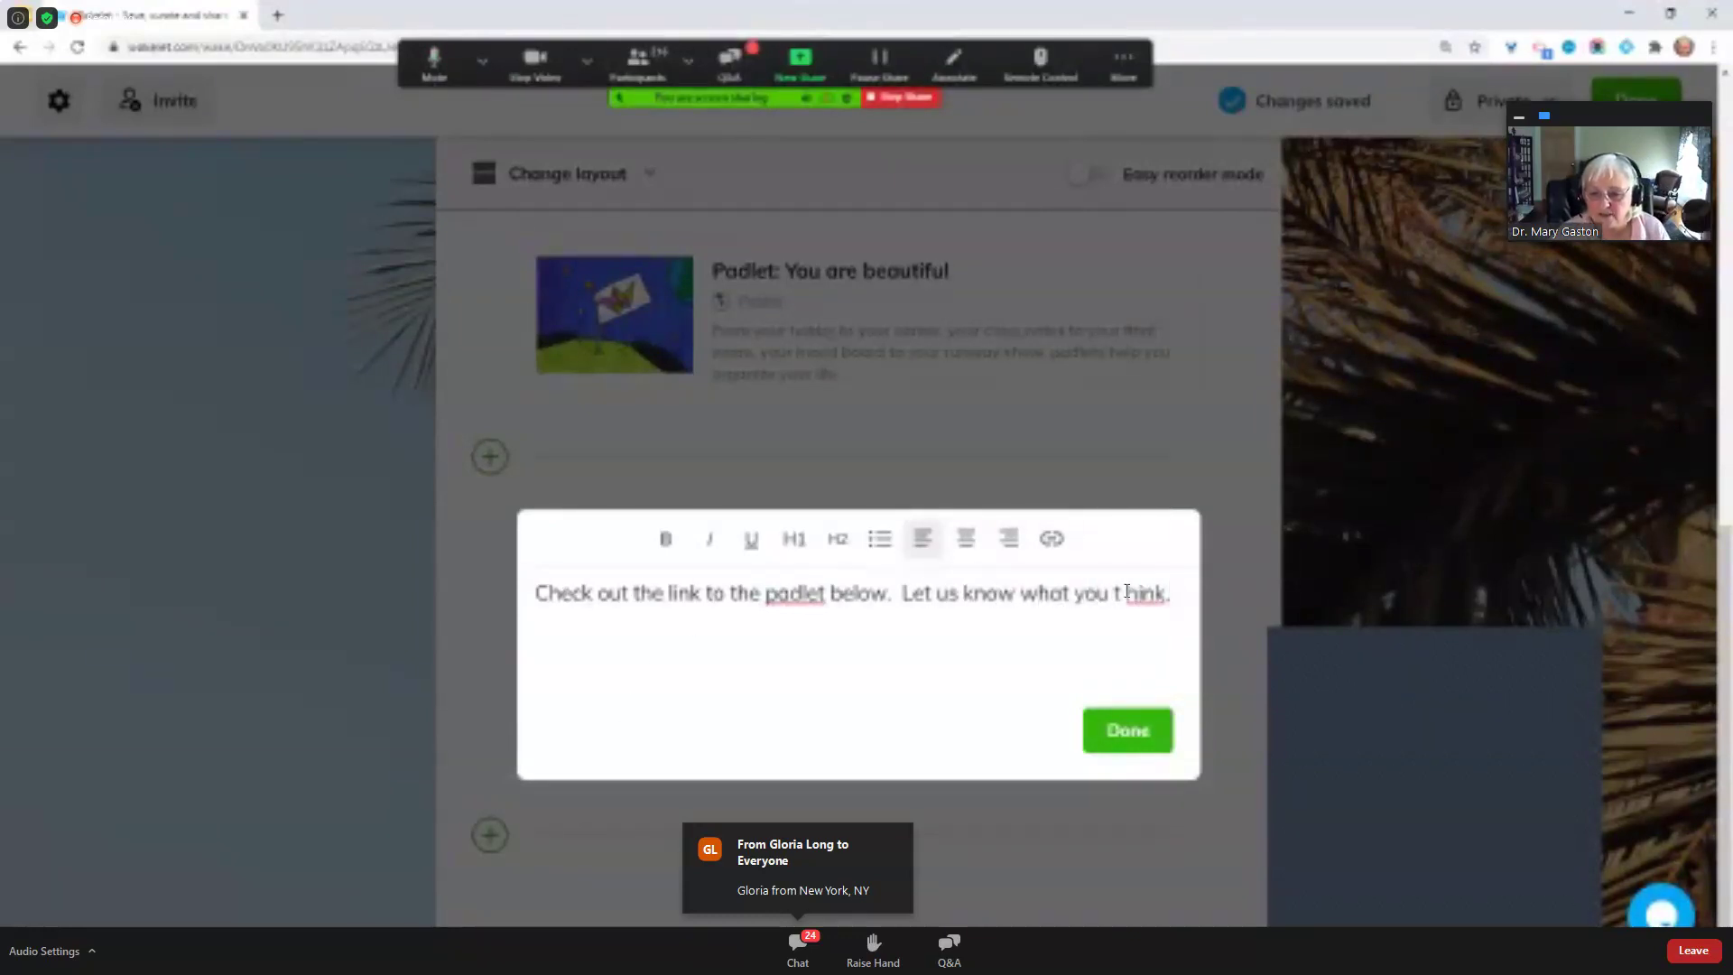
pyautogui.press('BackSpace')
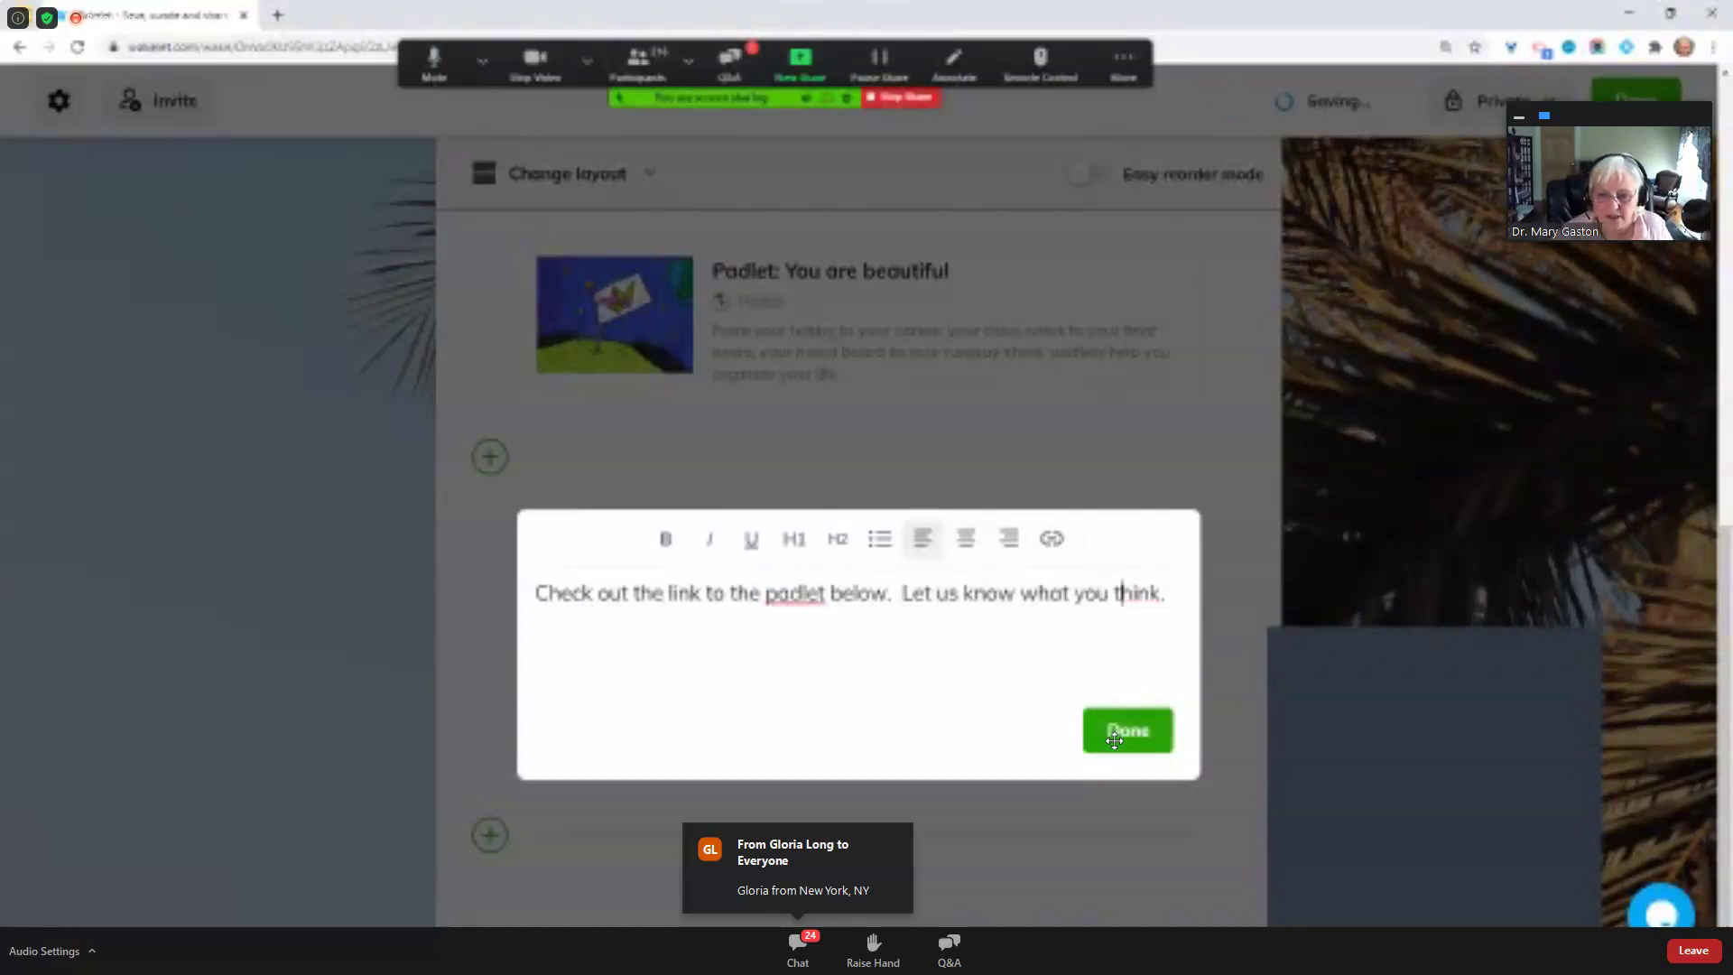
pyautogui.click(1124, 733)
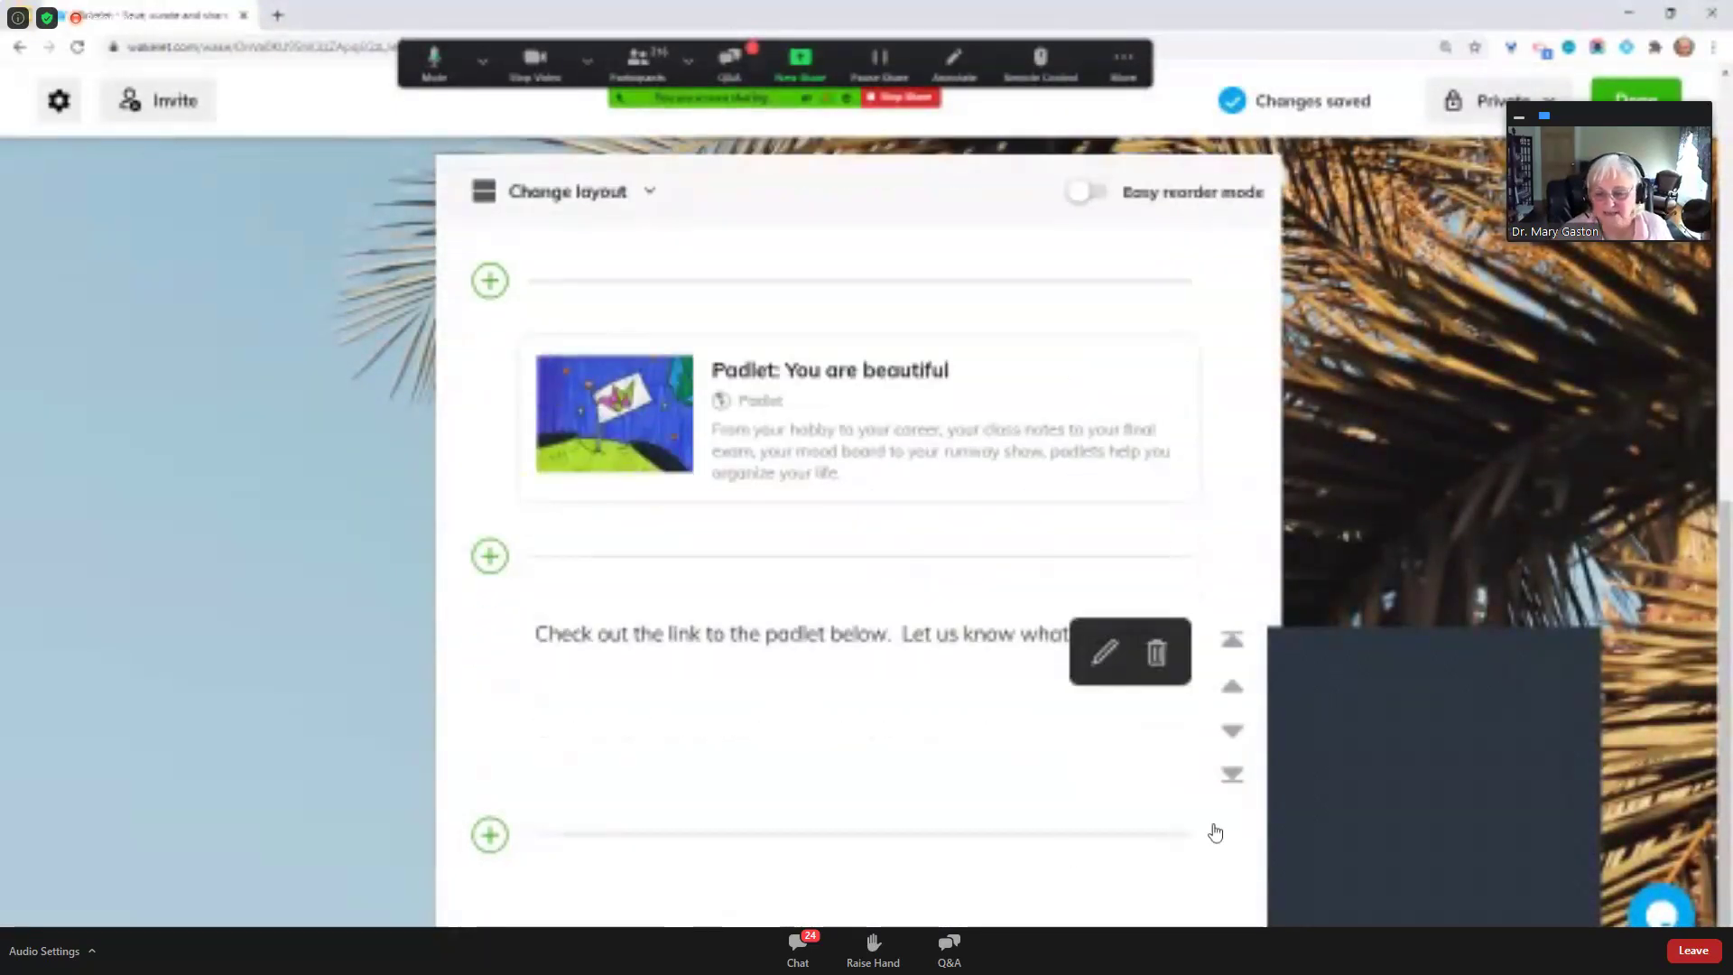
# Move the text note above the Padlet link in the collection and review the cover image, title and item order
pyautogui.click(1232, 691)
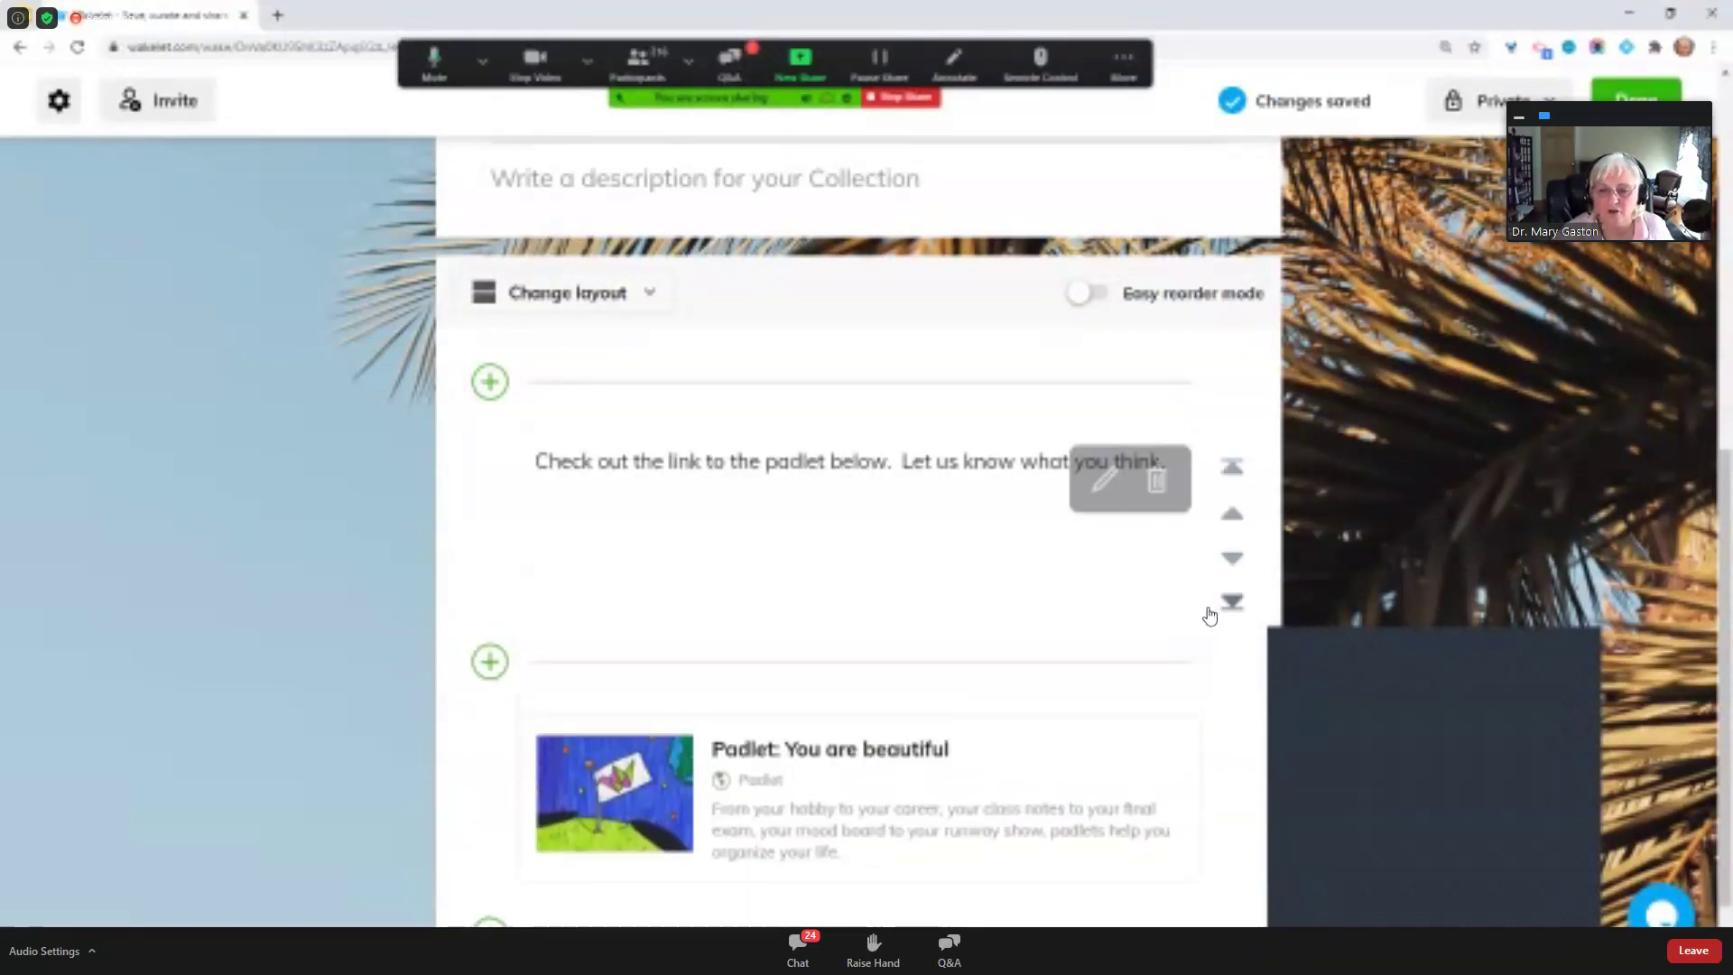
pyautogui.scroll(1, 572, 388)
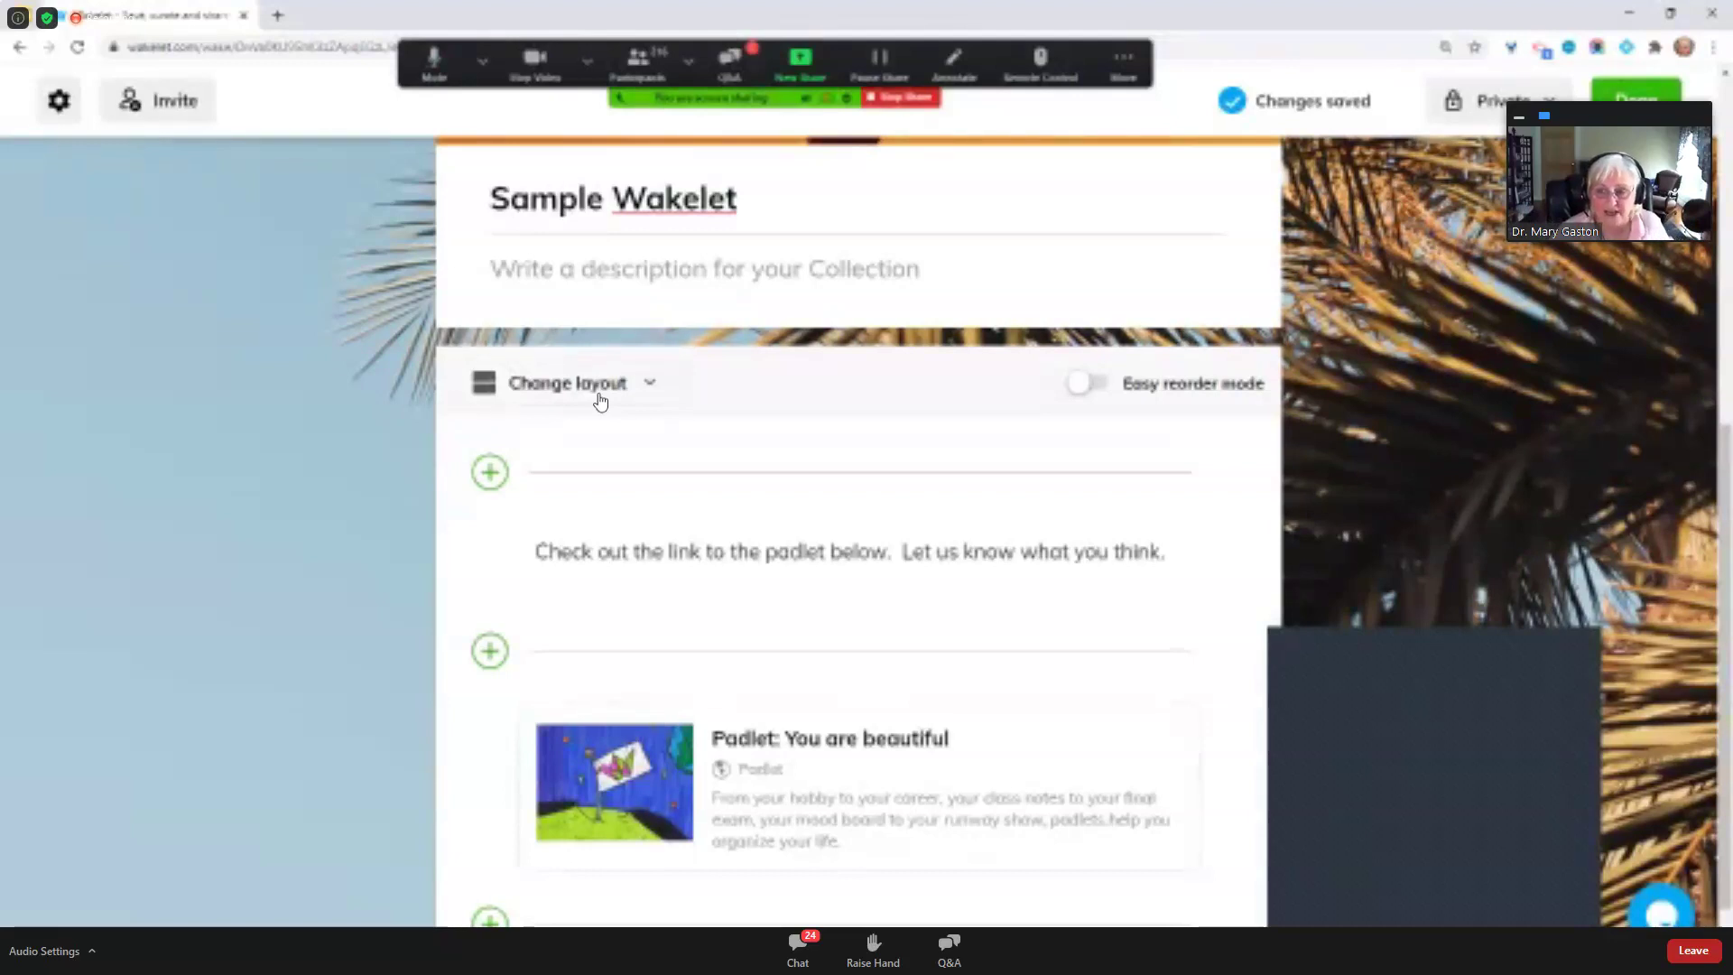
pyautogui.scroll(7, 690, 418)
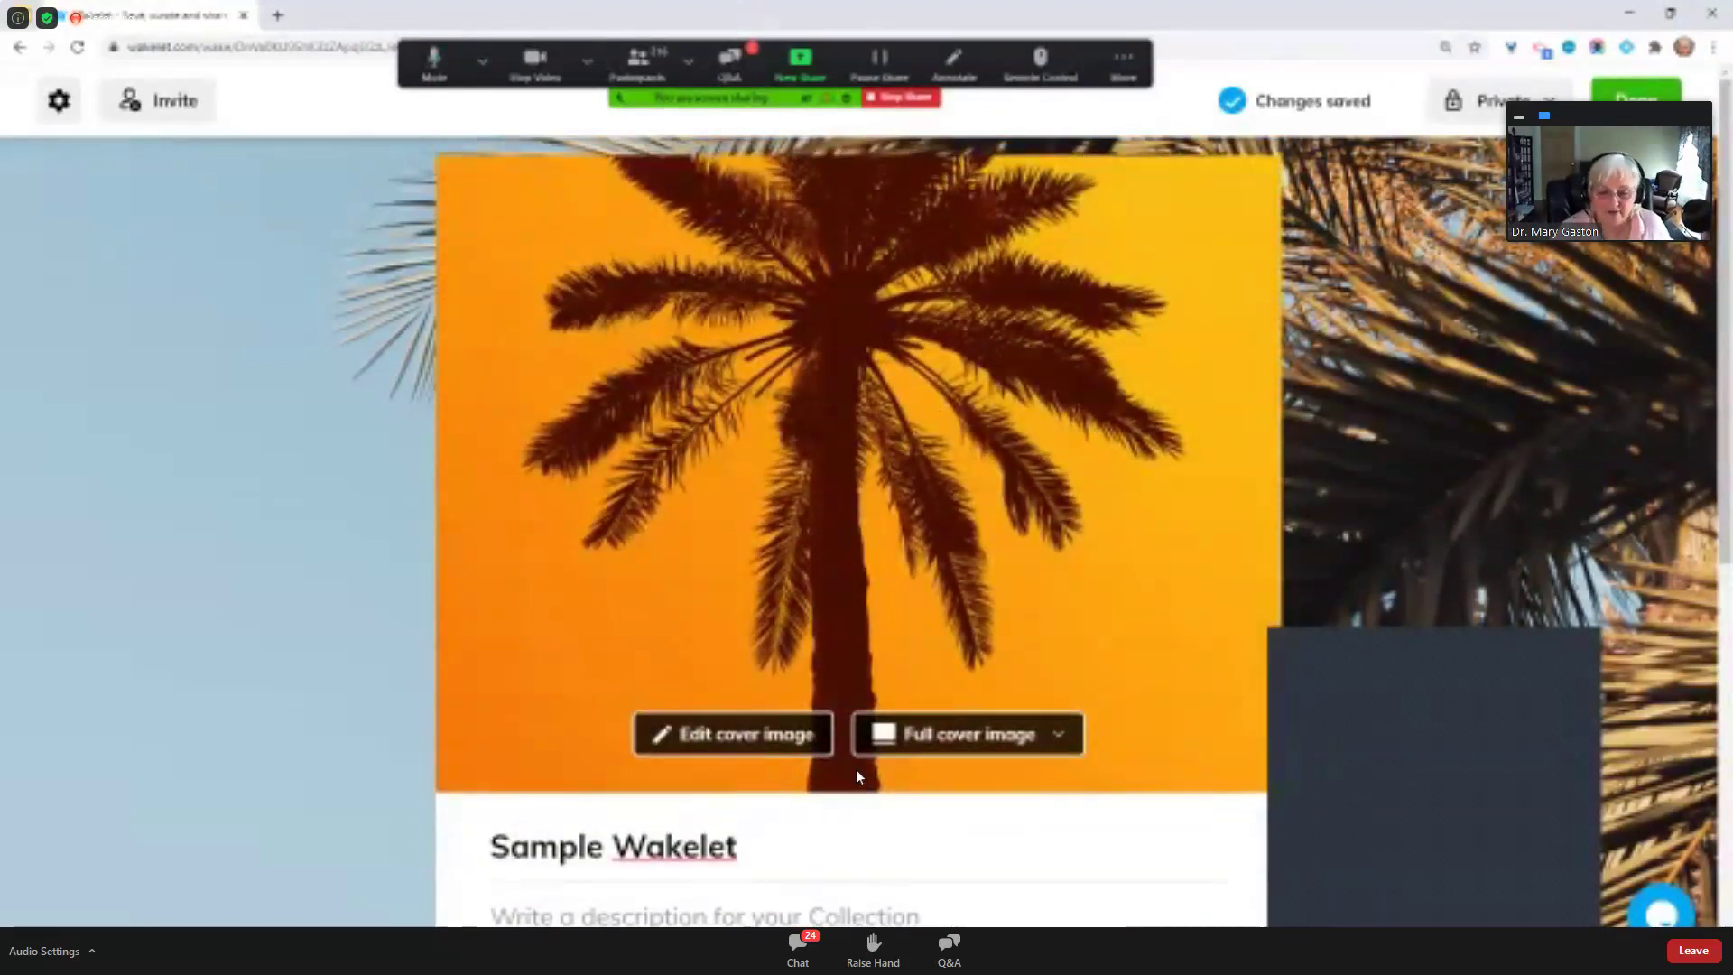
pyautogui.scroll(-5, 856, 772)
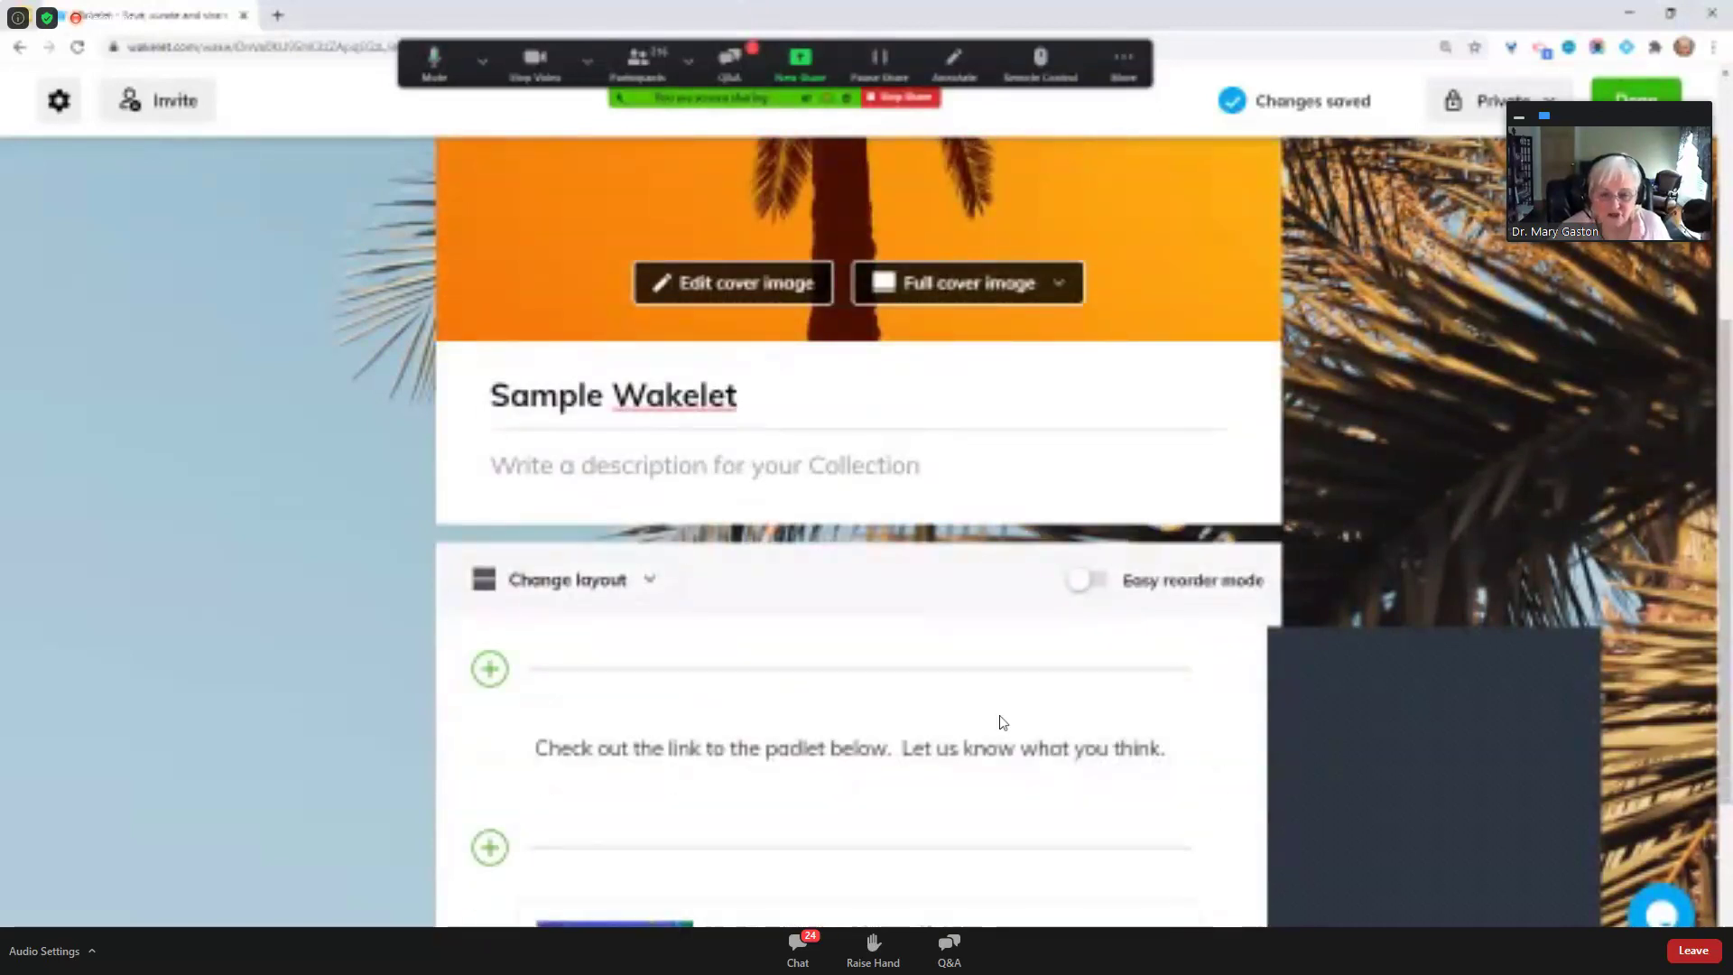
pyautogui.scroll(-2, 998, 693)
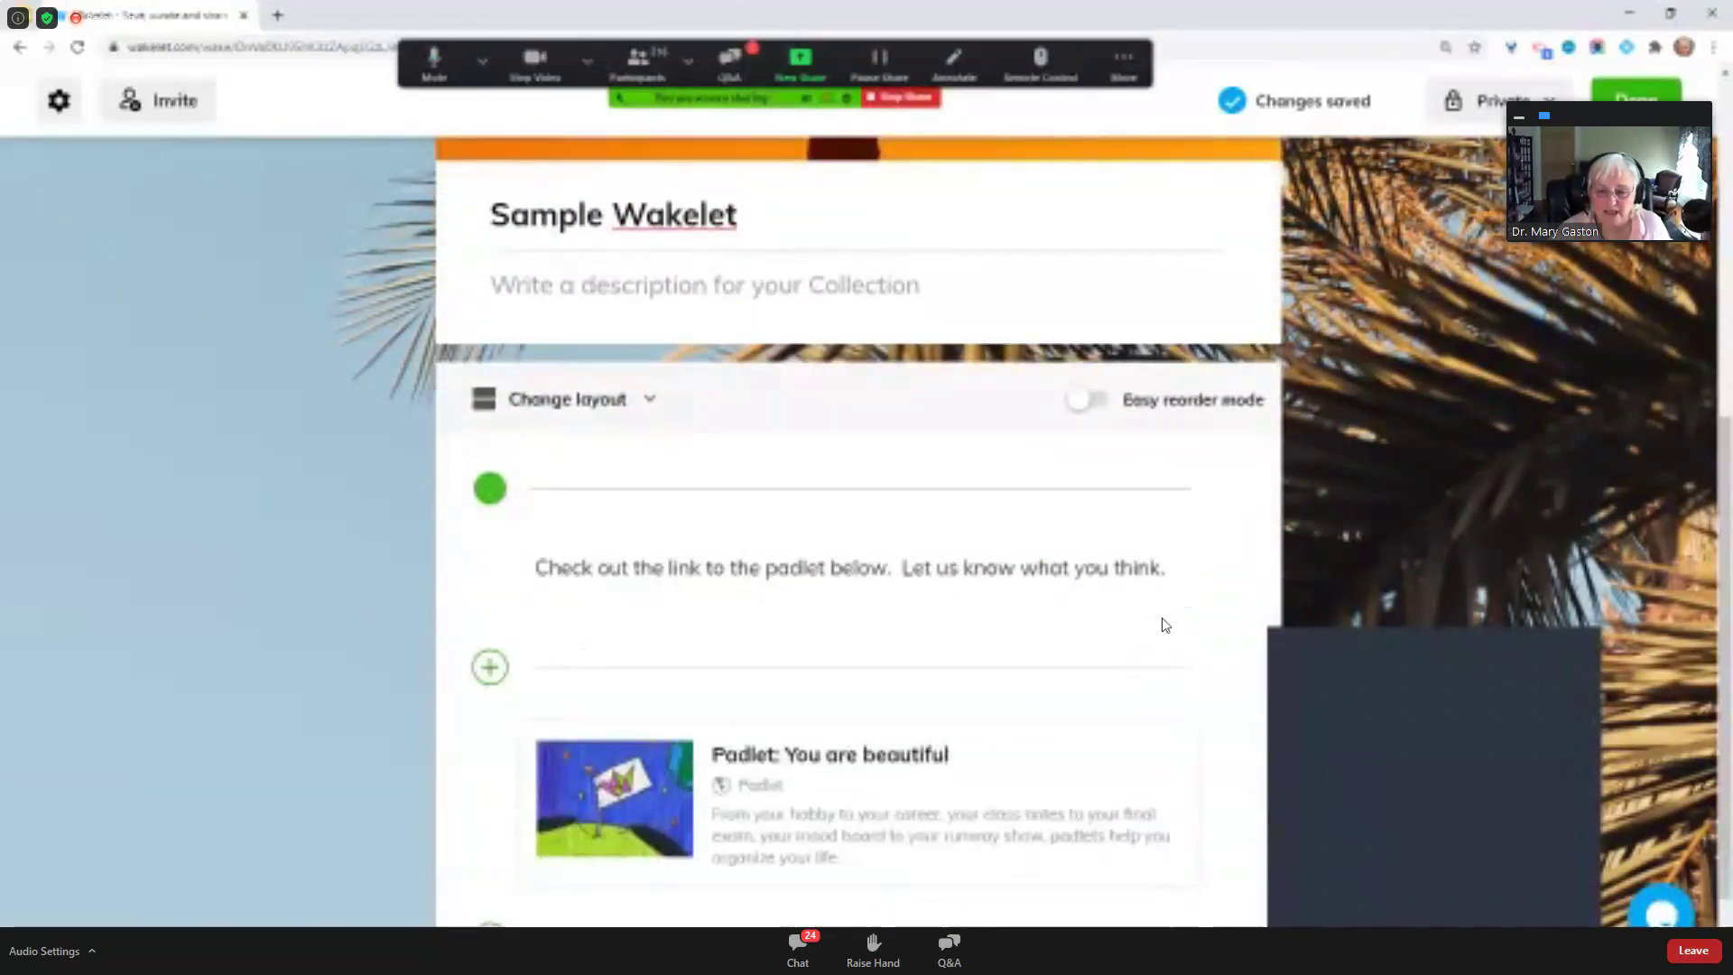
pyautogui.moveTo(1071, 626)
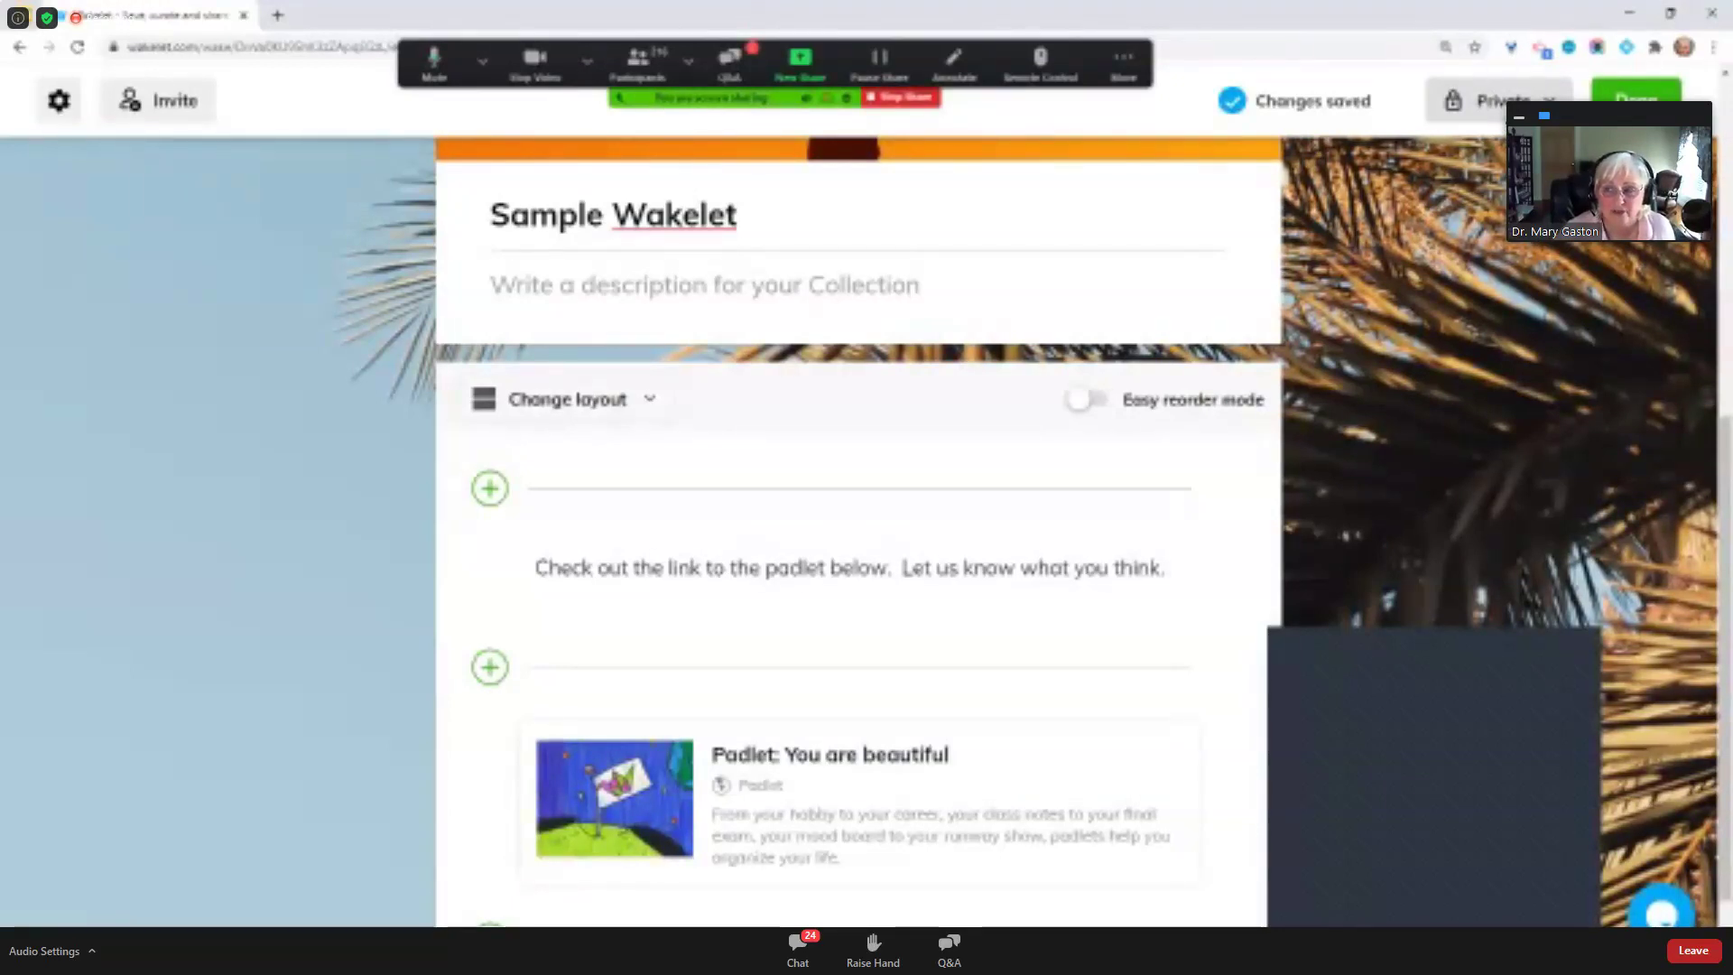
# Set the collection's visibility to Unlisted and turn on Copy collection in its sharing settings
pyautogui.click(1489, 100)
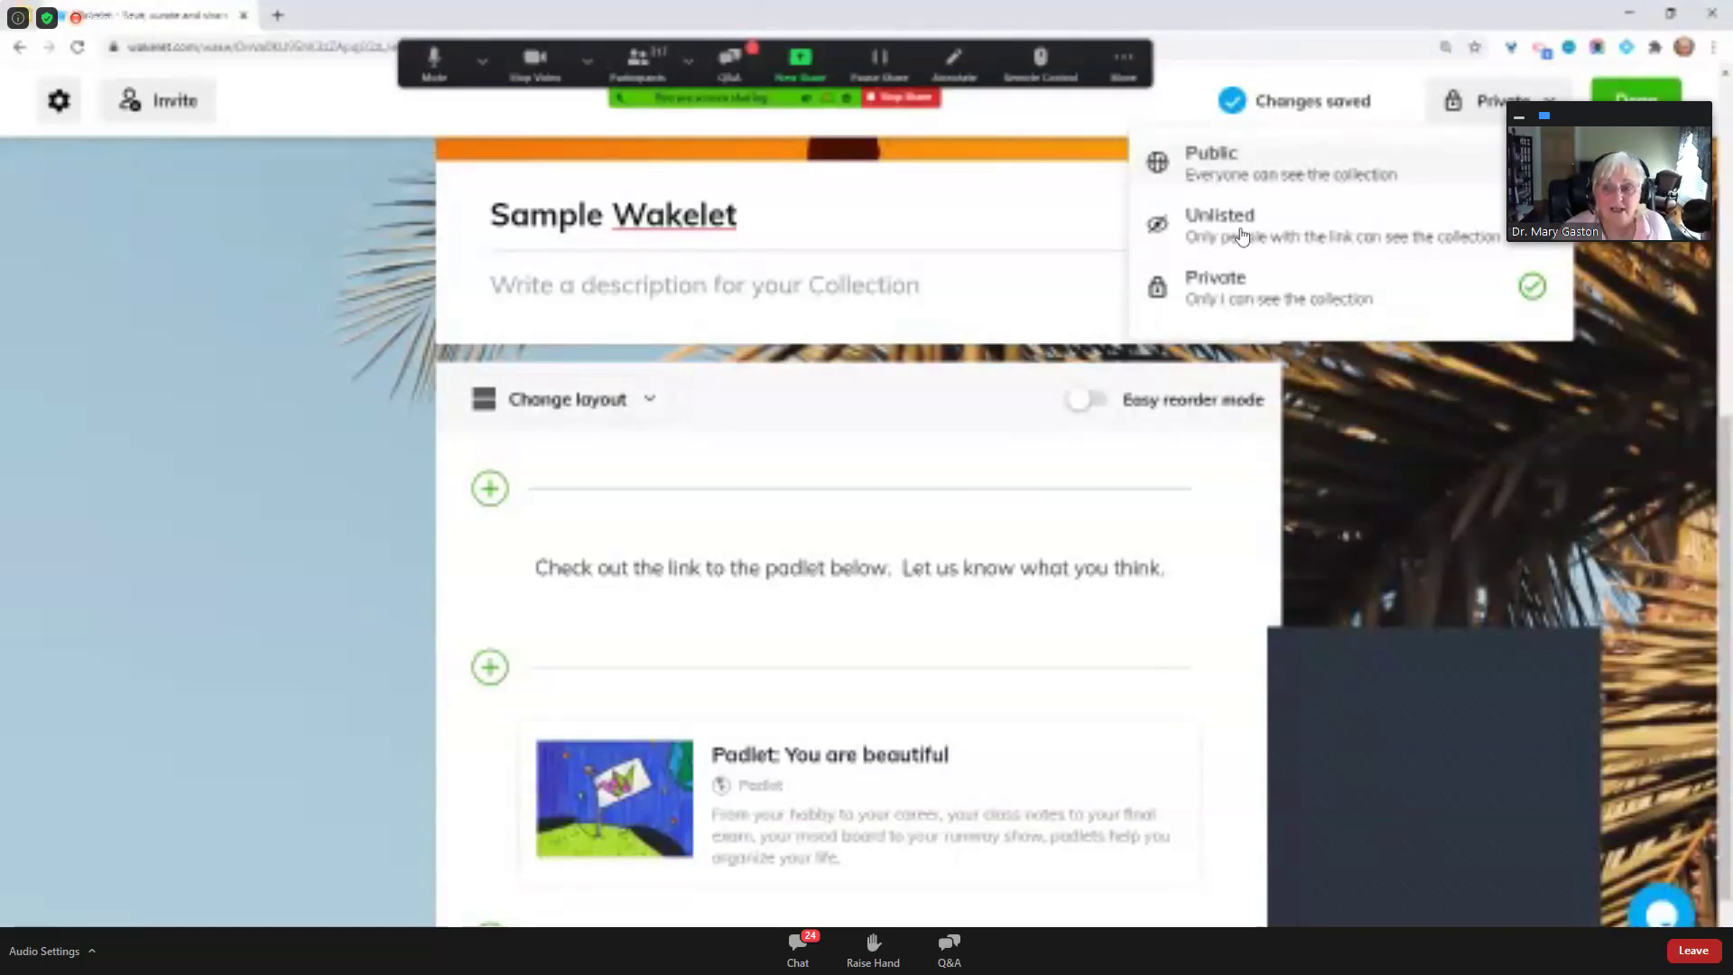
pyautogui.click(1348, 240)
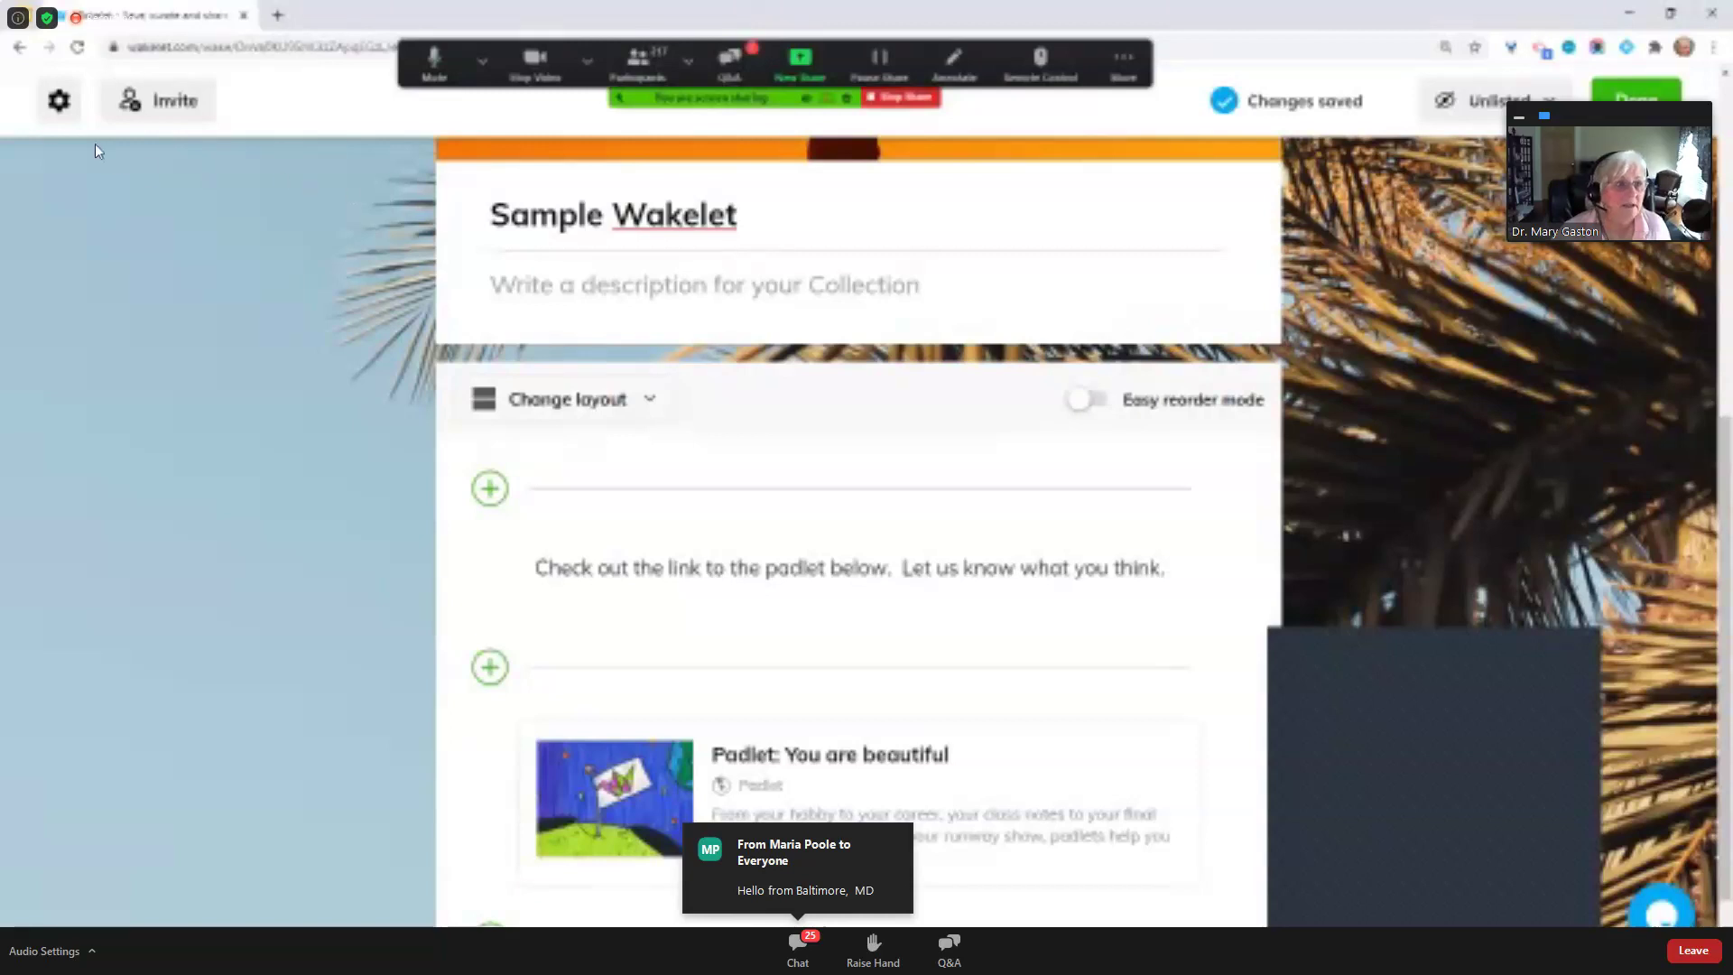
pyautogui.click(56, 105)
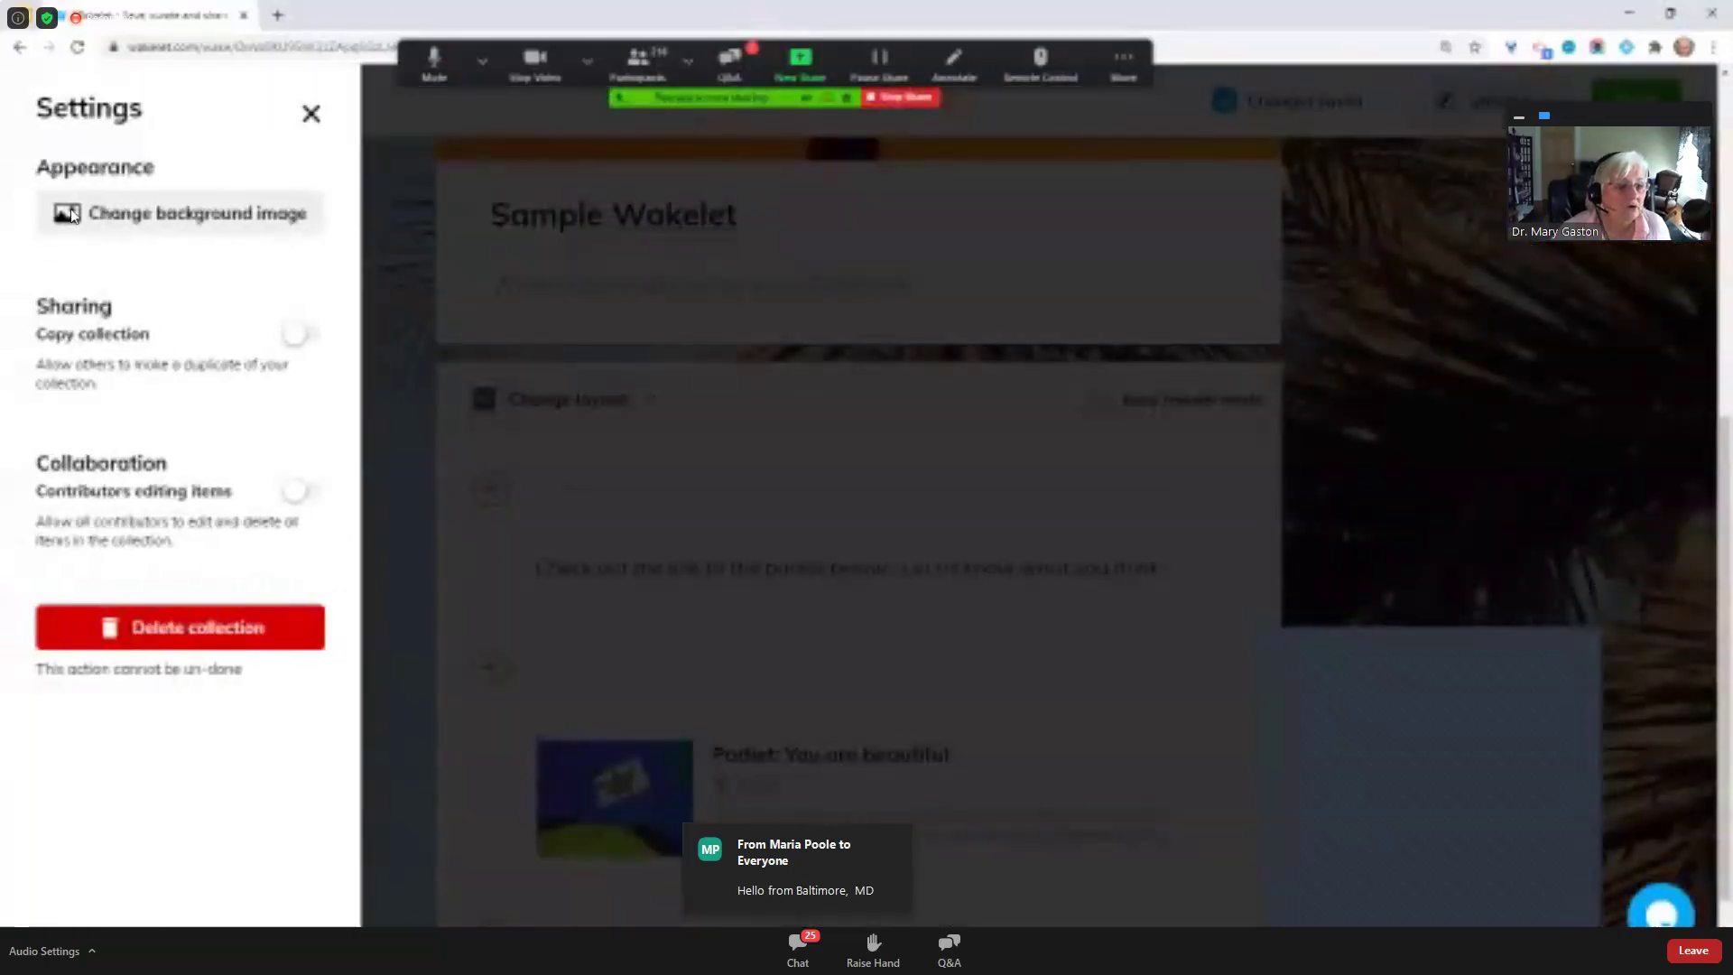
pyautogui.click(297, 338)
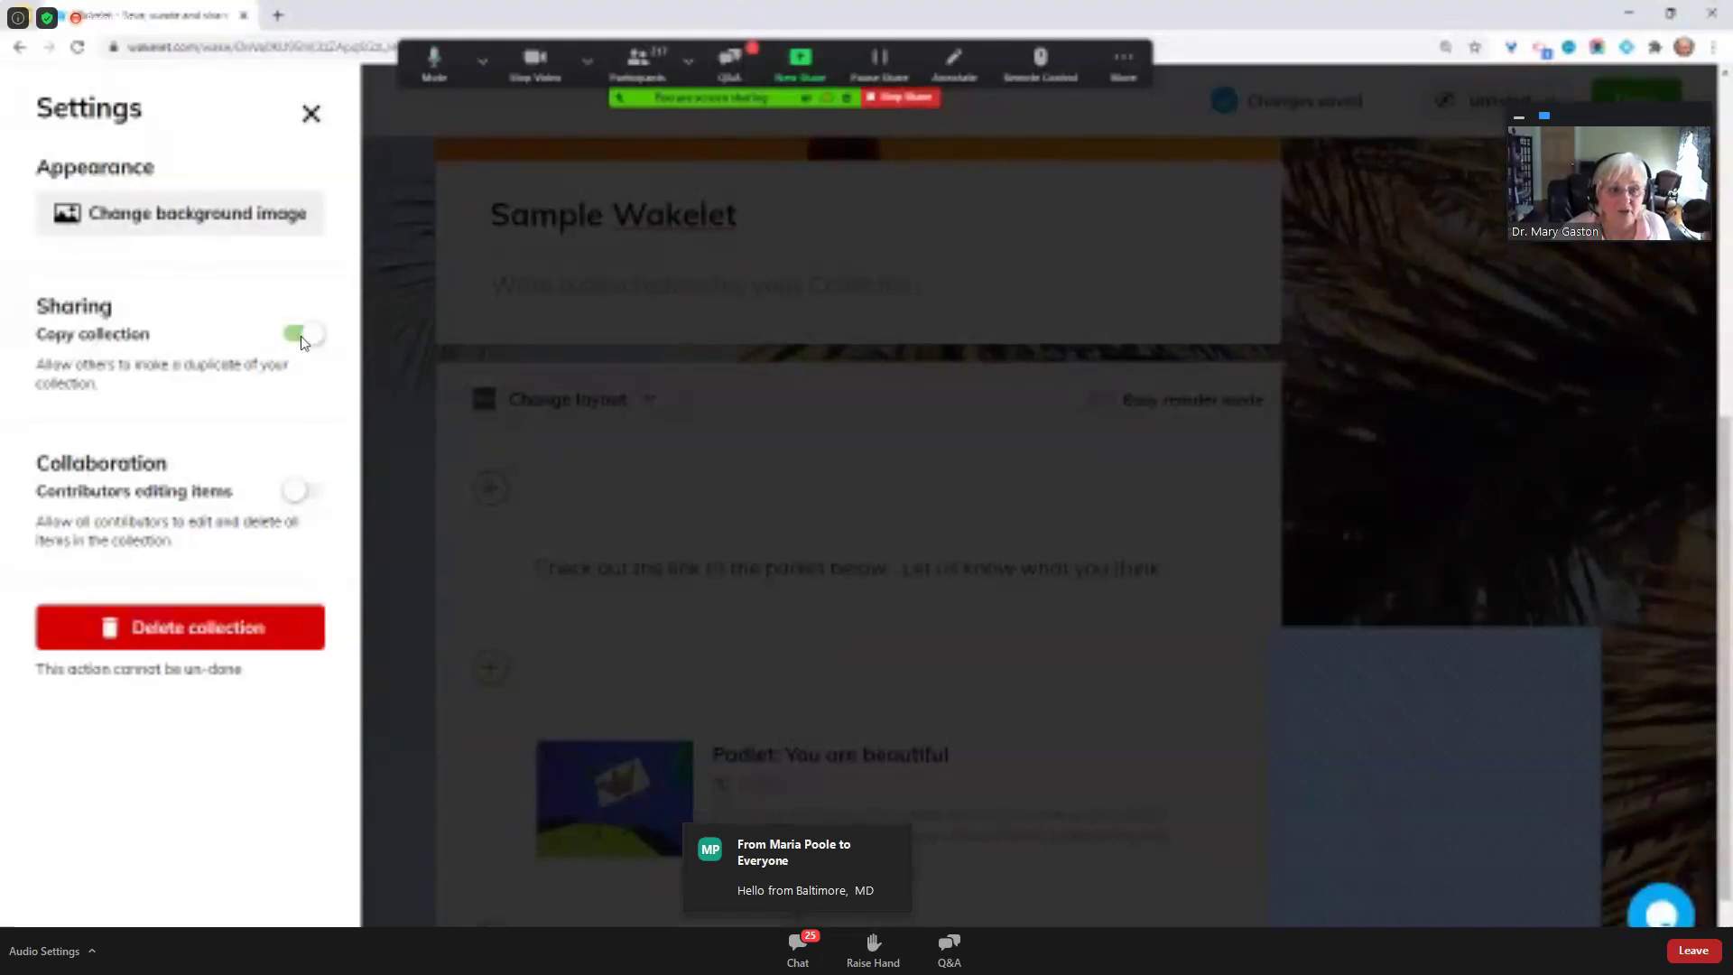
pyautogui.click(299, 336)
pyautogui.click(299, 336)
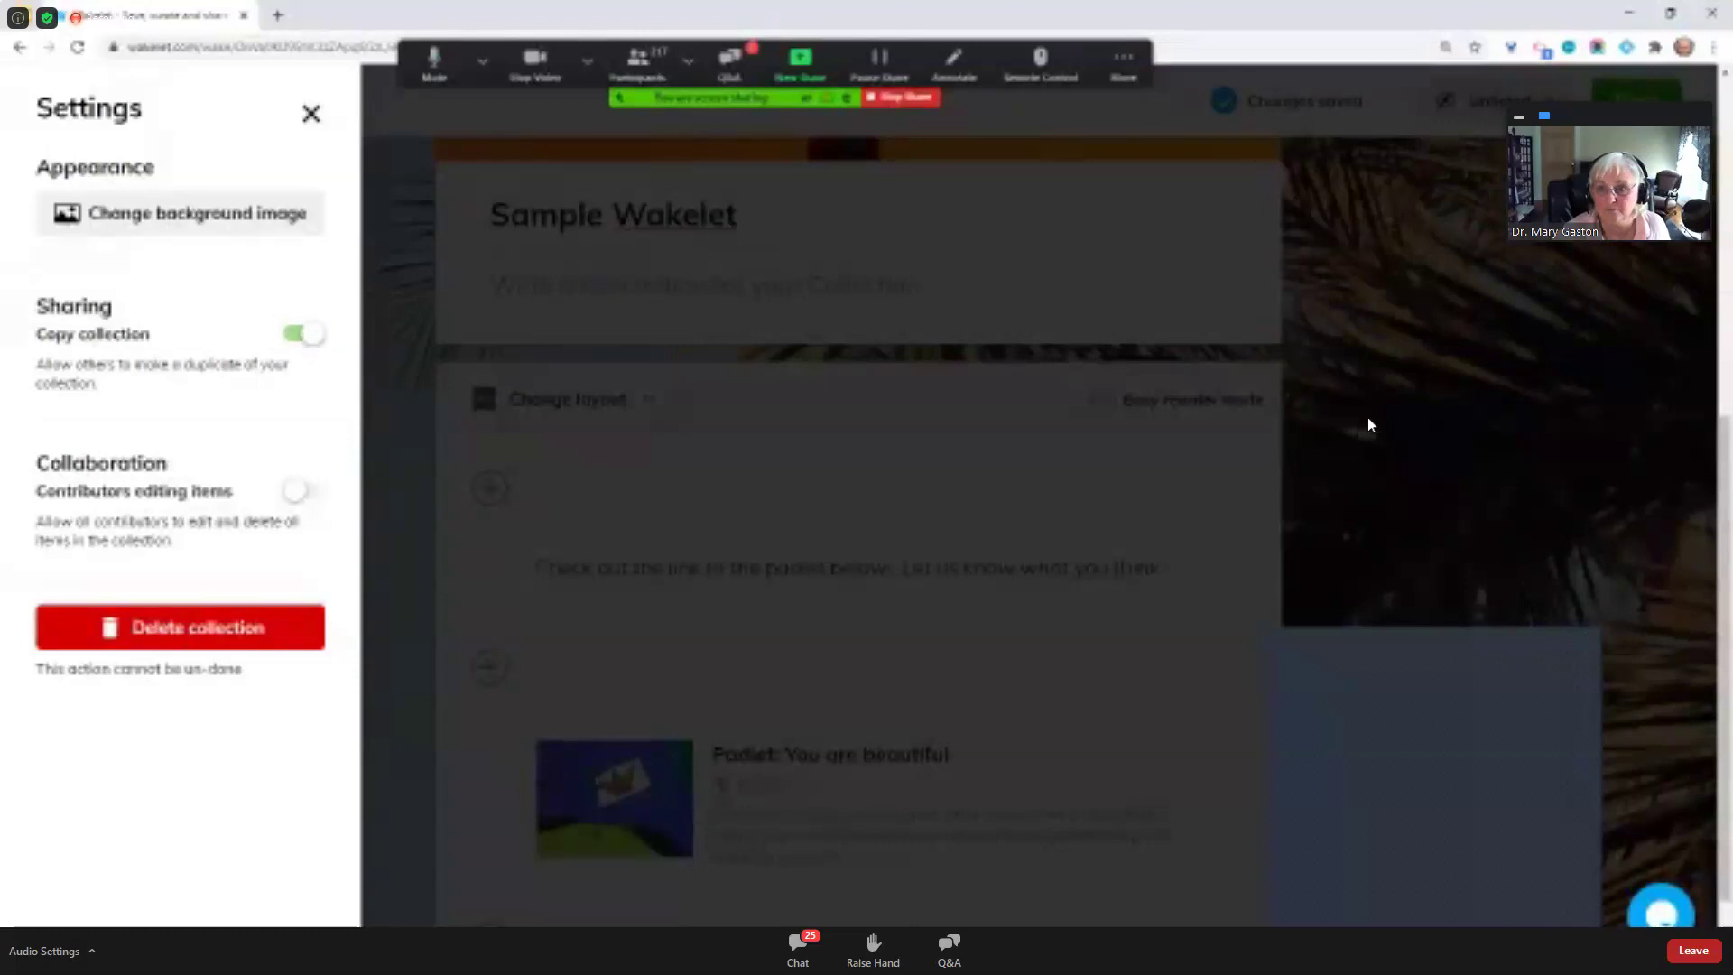
pyautogui.click(1454, 422)
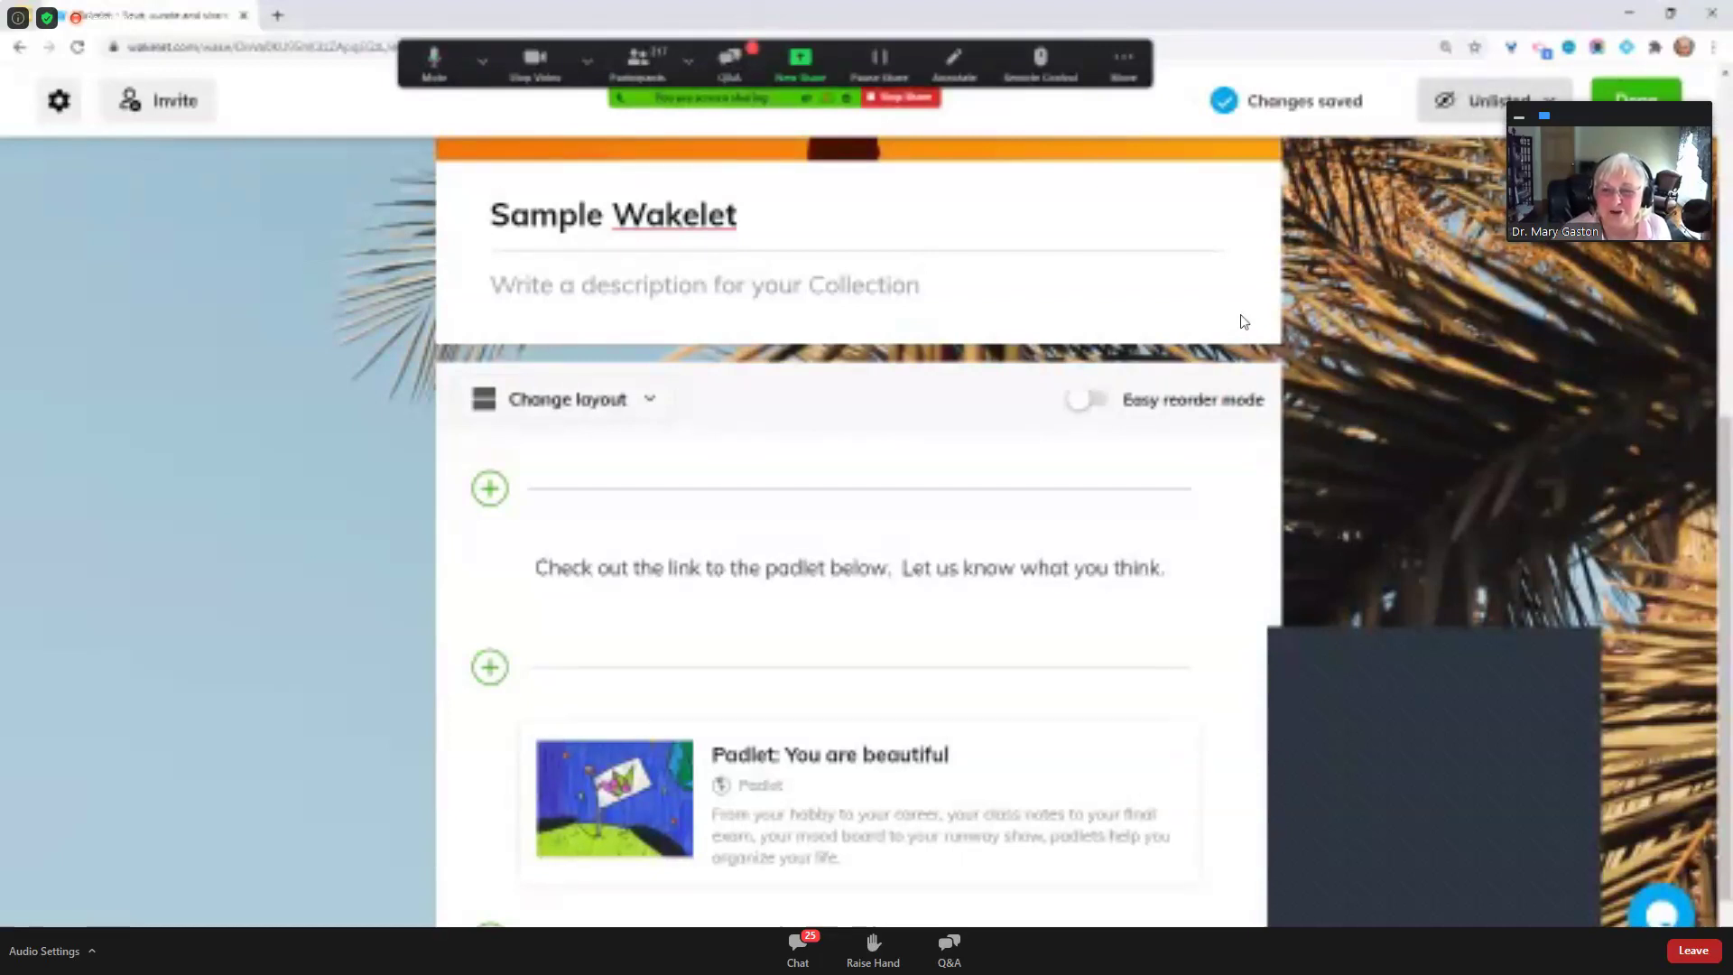
# Set the collection's visibility to Private and finish editing the collection
pyautogui.click(1493, 100)
pyautogui.click(1264, 284)
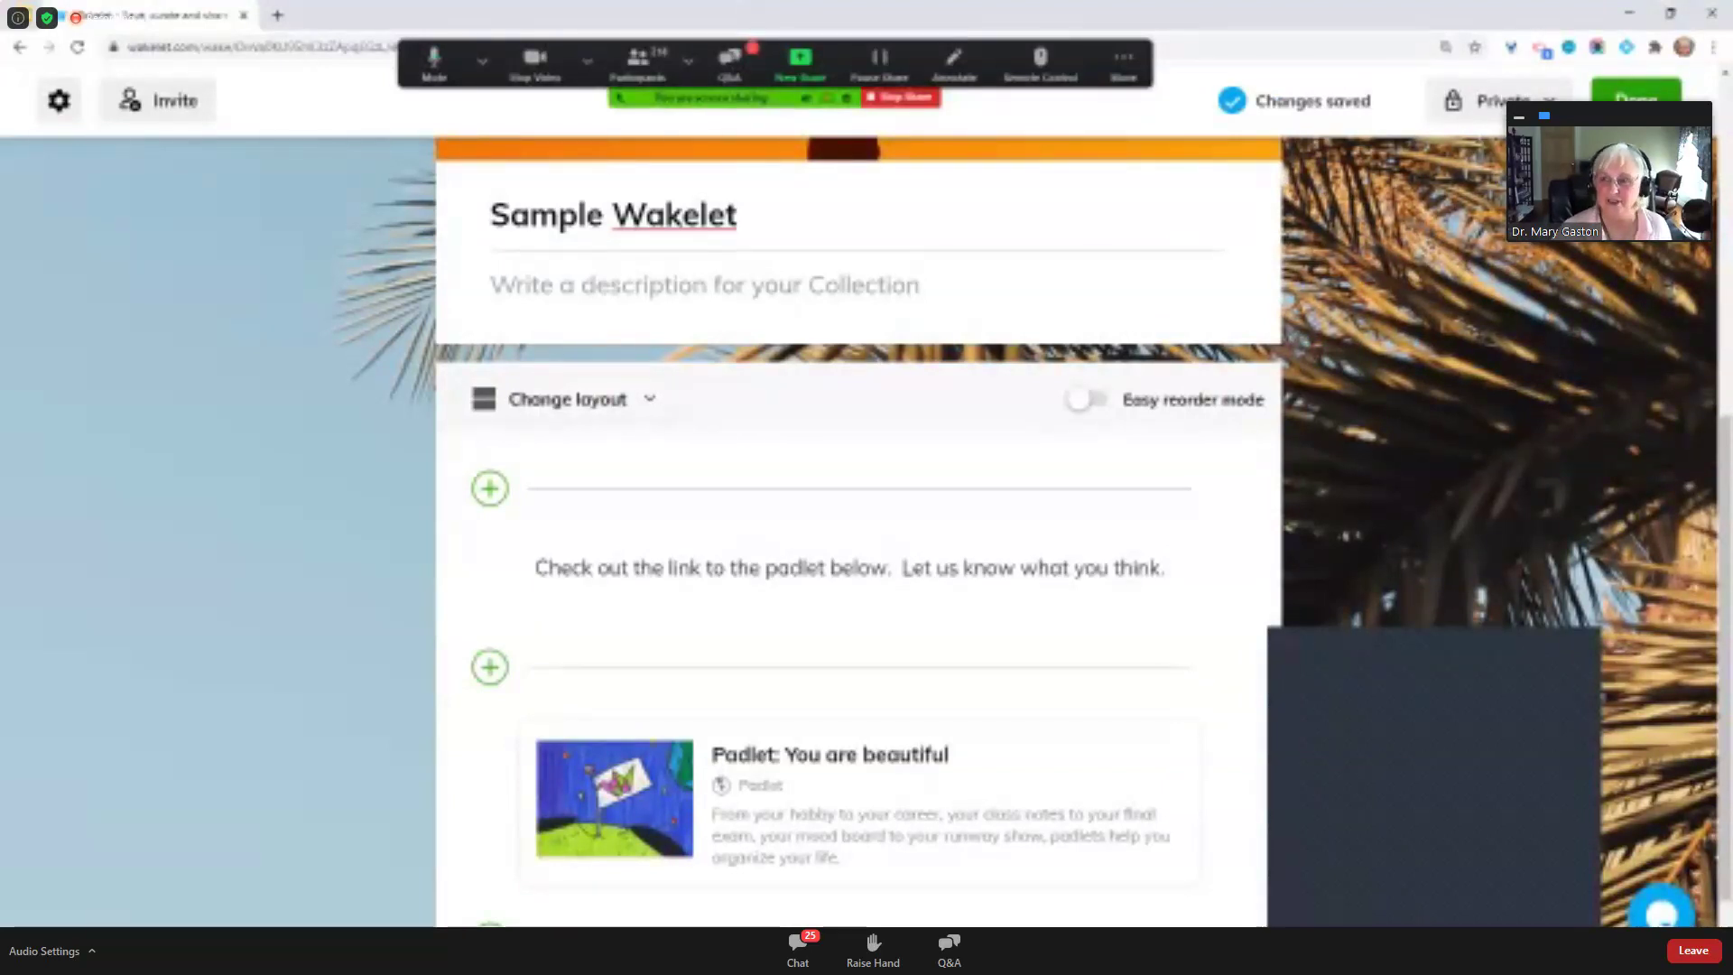
pyautogui.click(1625, 101)
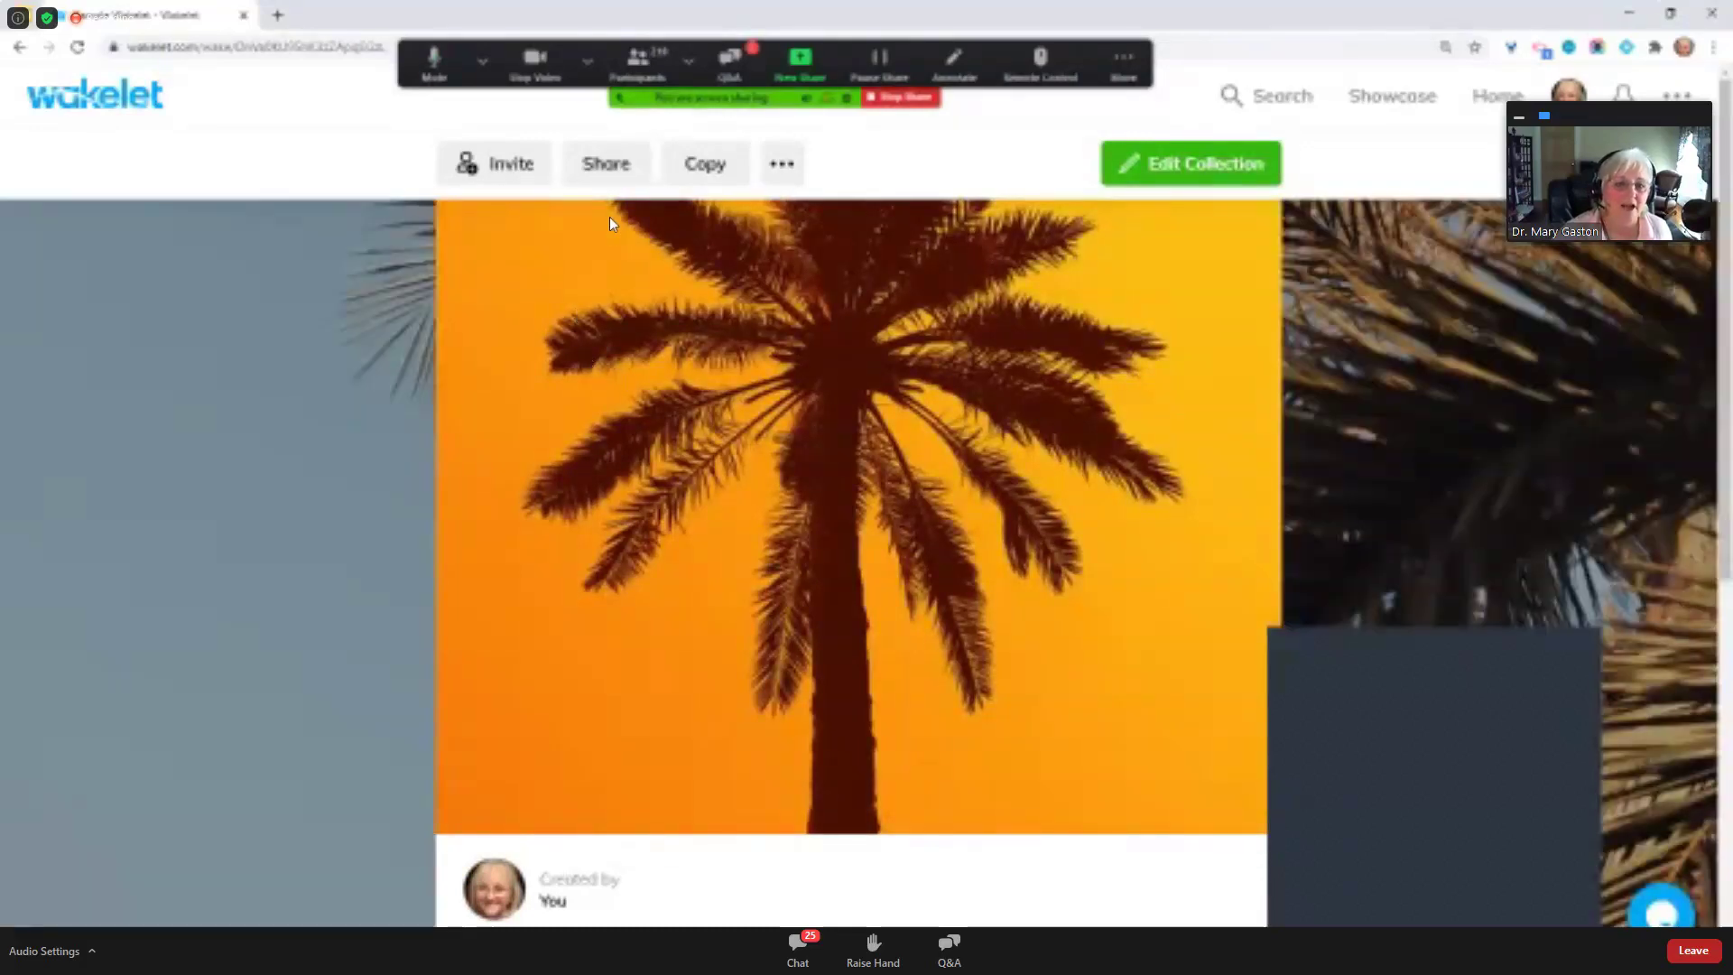
# Change the private collection's visibility from the share dialog so it can be shared, copy its share link, and close the dialog
pyautogui.click(600, 168)
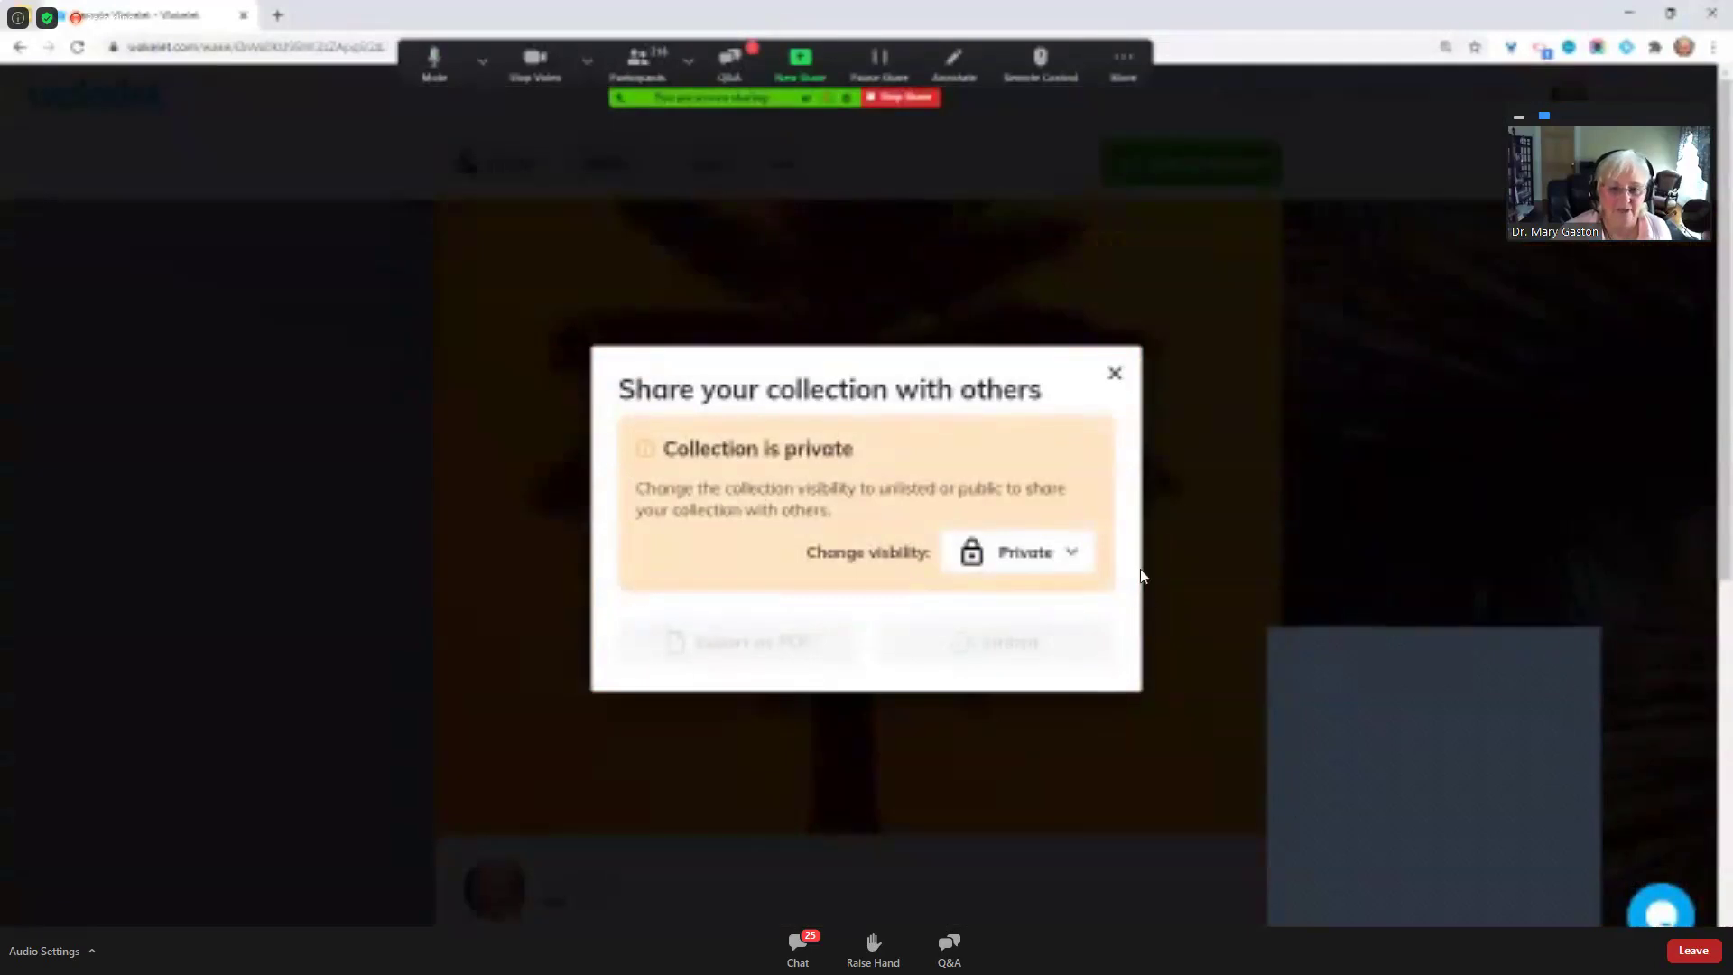
pyautogui.click(1074, 555)
pyautogui.click(799, 679)
pyautogui.click(1064, 594)
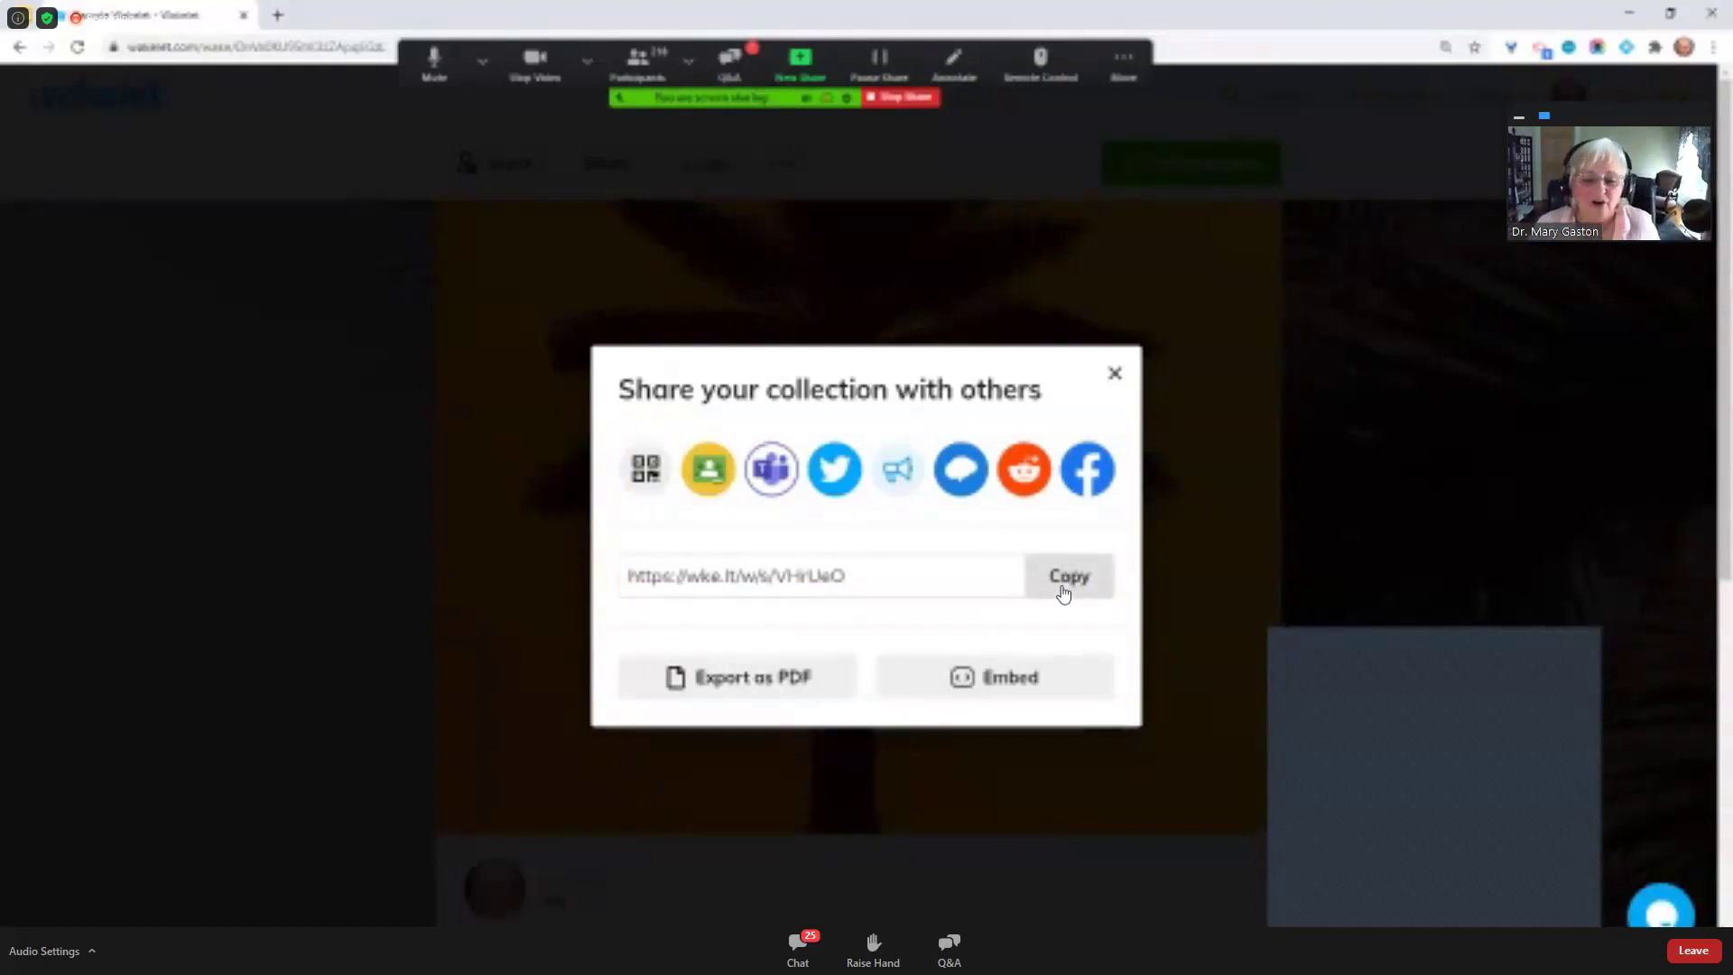
pyautogui.click(1115, 376)
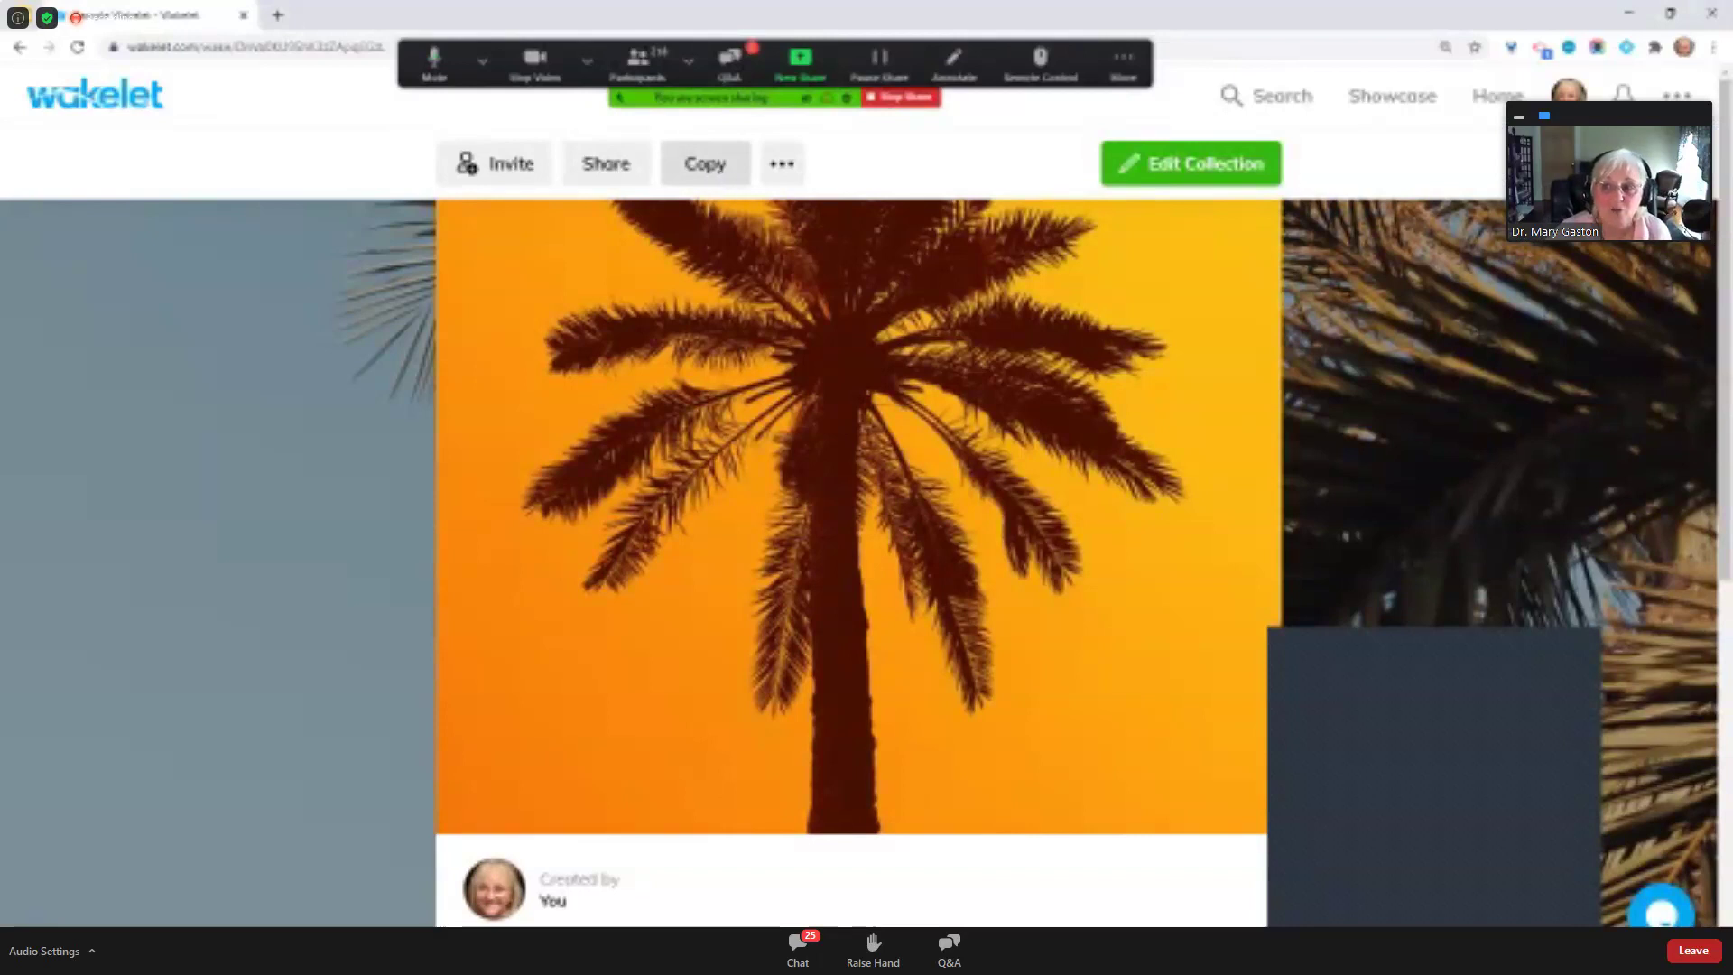
# Return to the Wakelet home page and look through the list of saved collections
pyautogui.click(1498, 98)
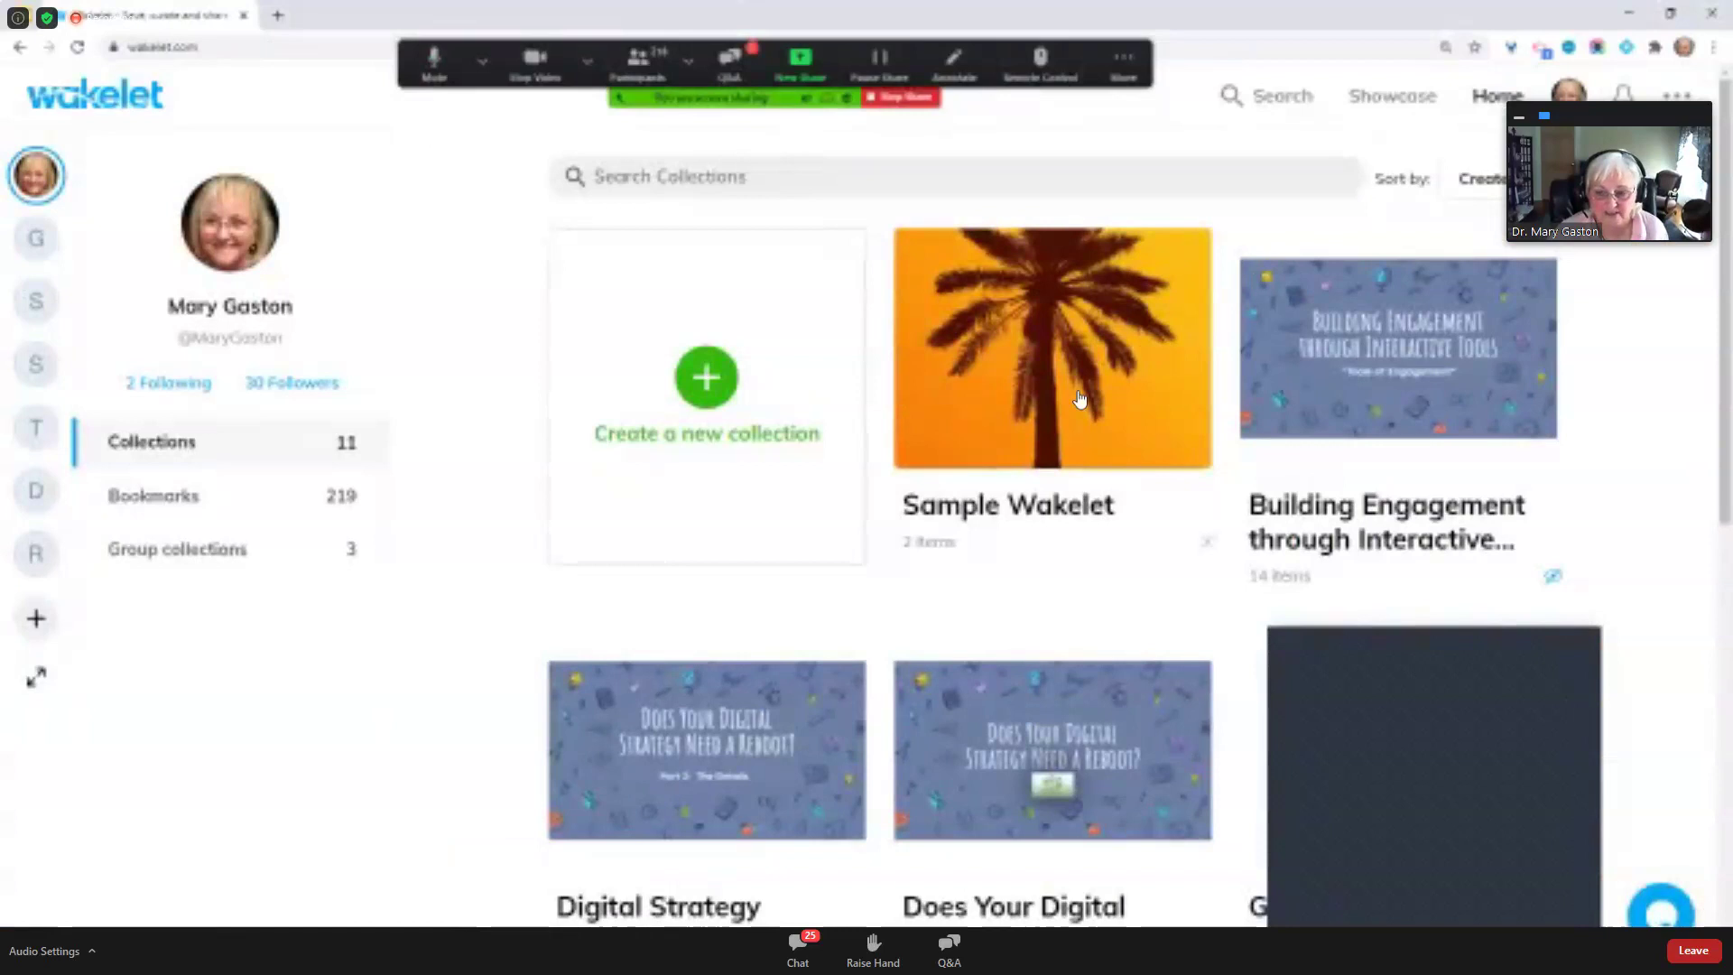
pyautogui.scroll(-10, 1080, 399)
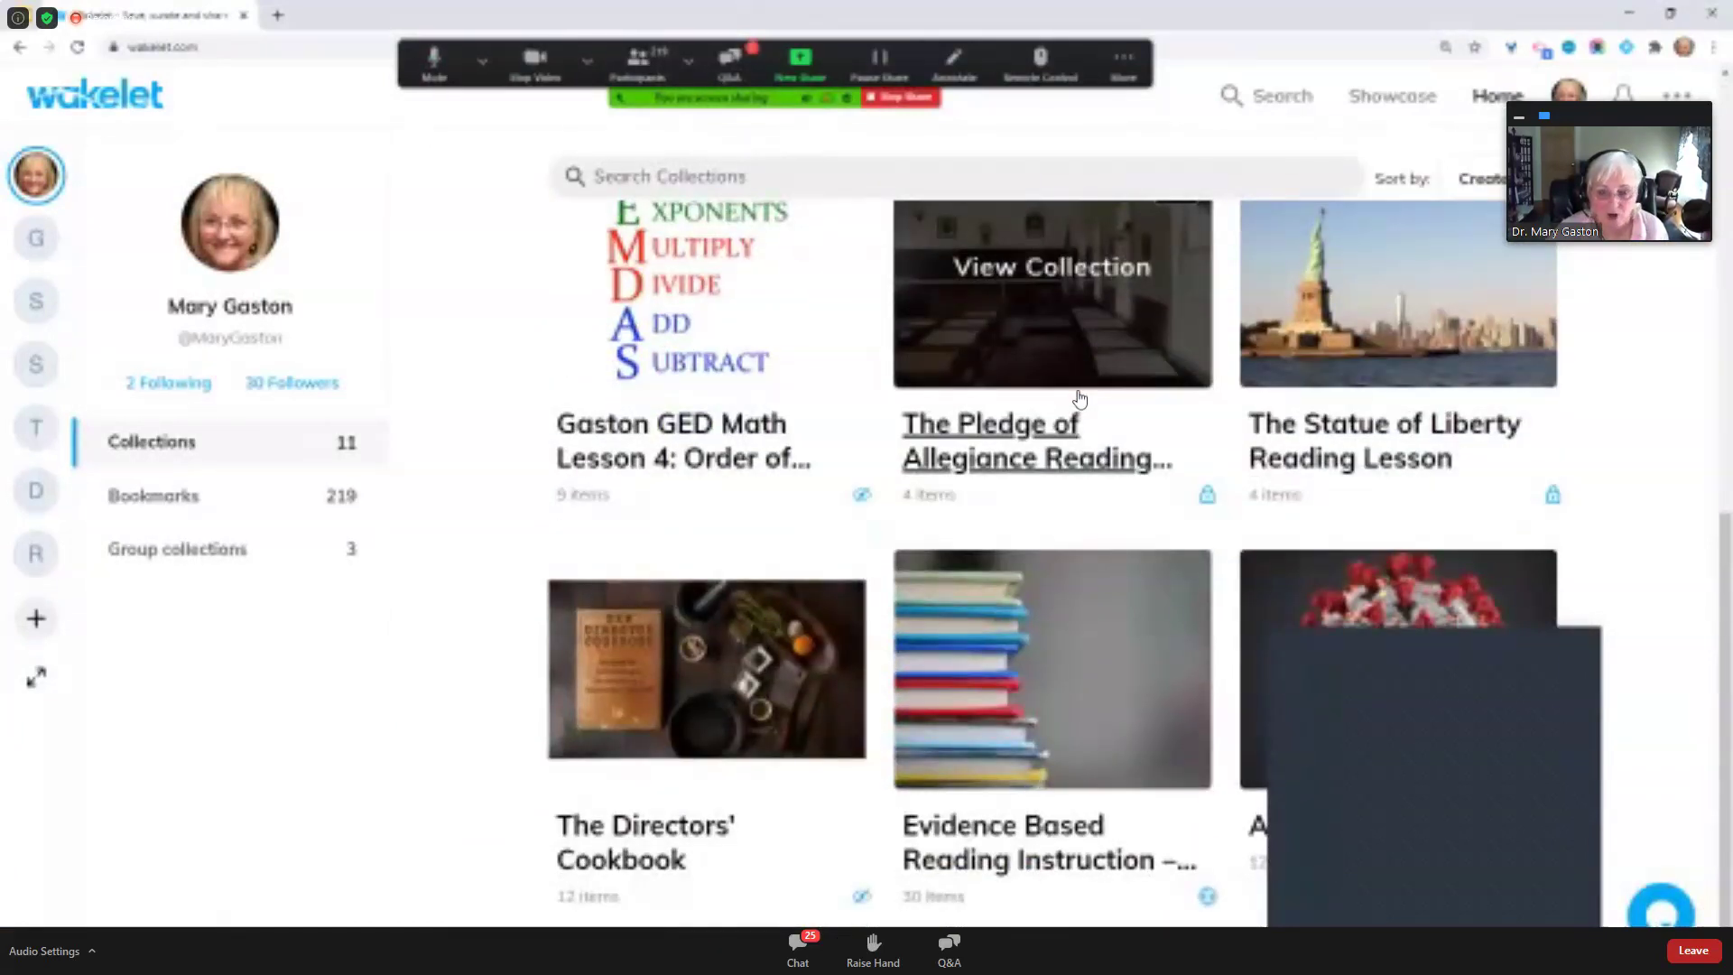
pyautogui.scroll(10, 1080, 398)
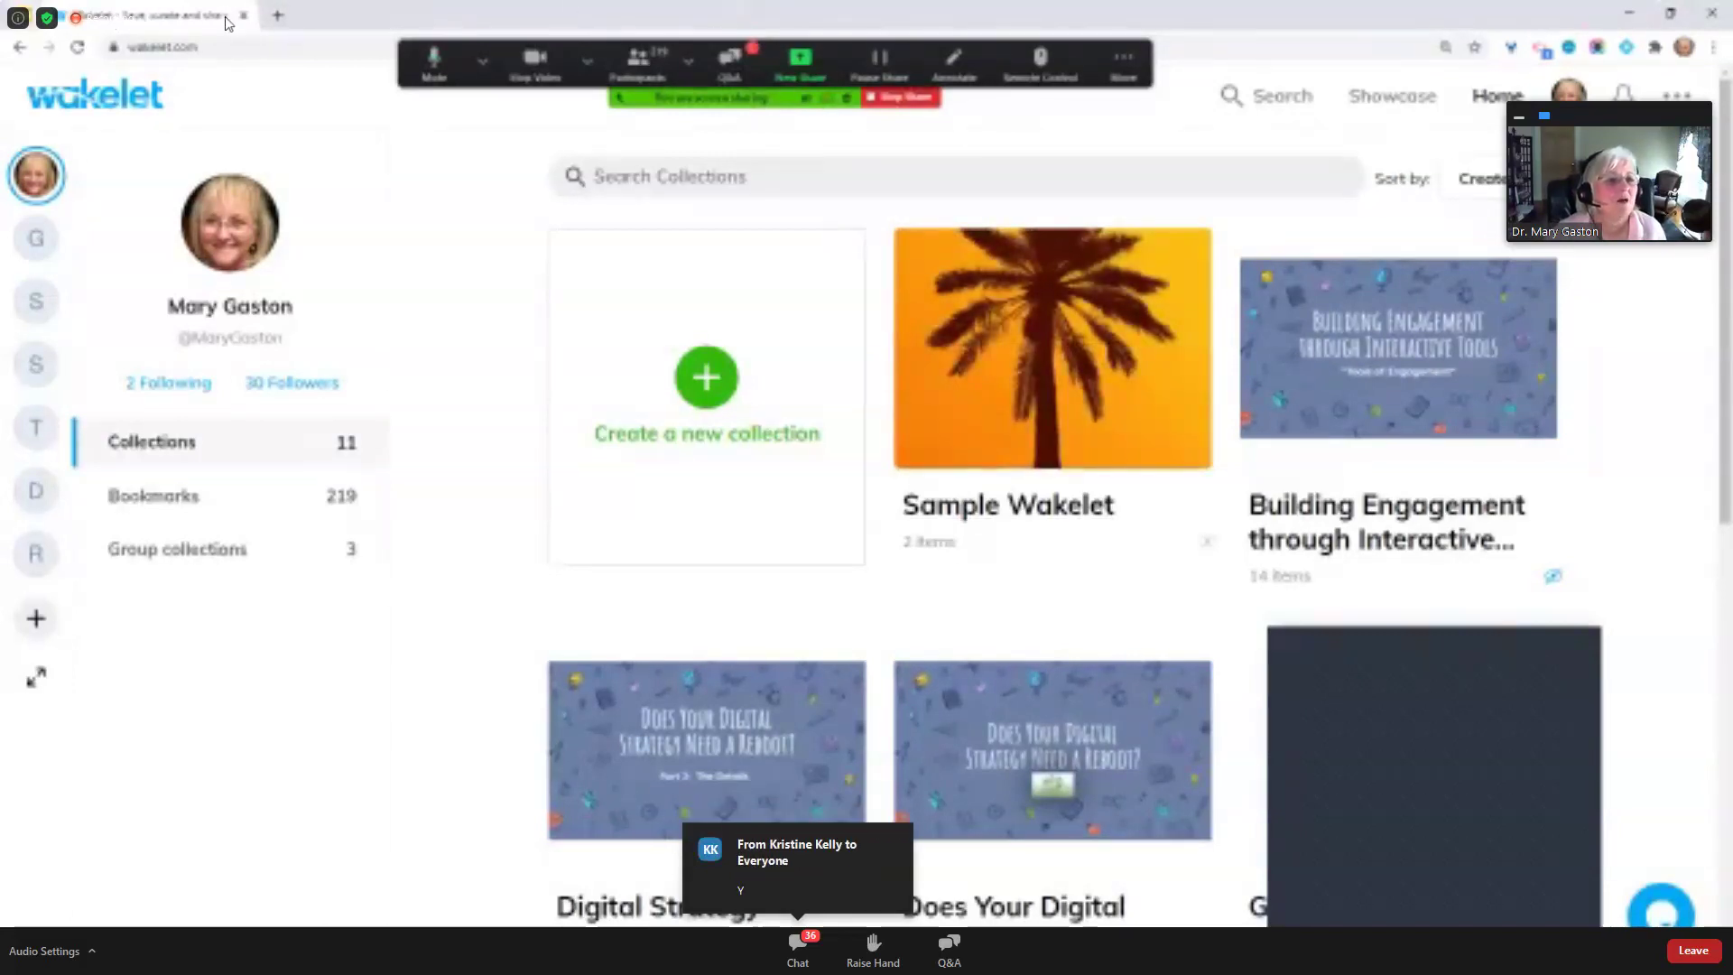
# Switch to the Google Slides webinar presentation and advance past the Wakelet guides slide to the engagement quote on slide 6
pyautogui.click(45, 16)
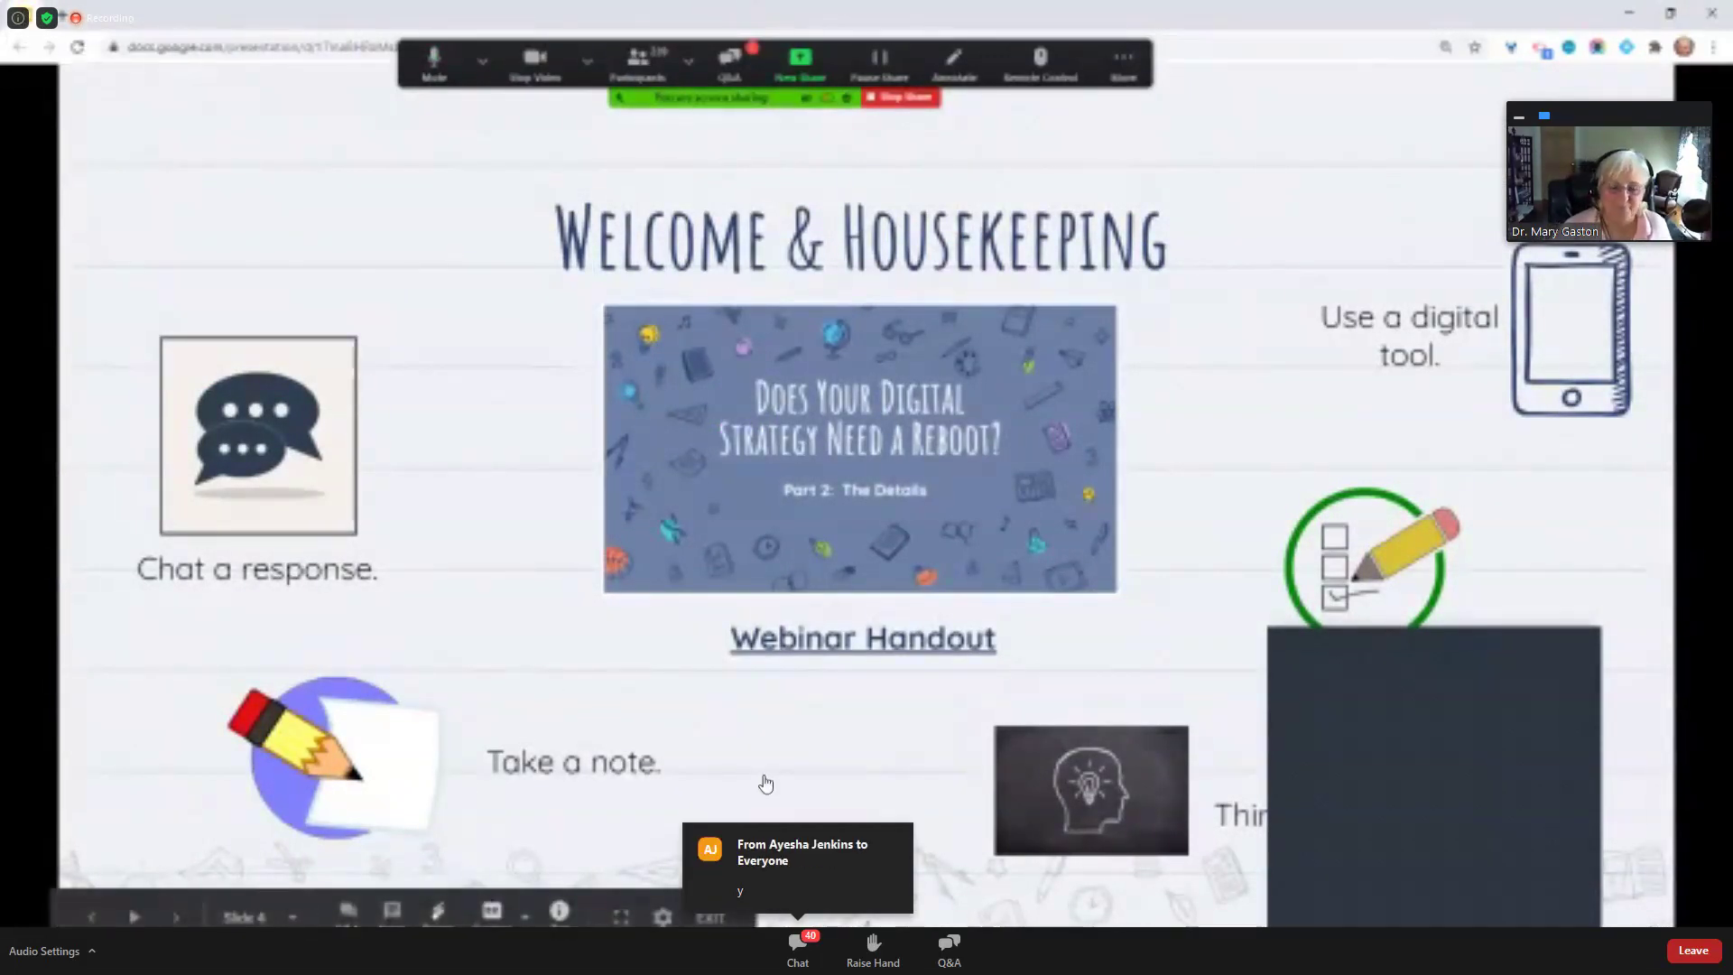
pyautogui.click(828, 390)
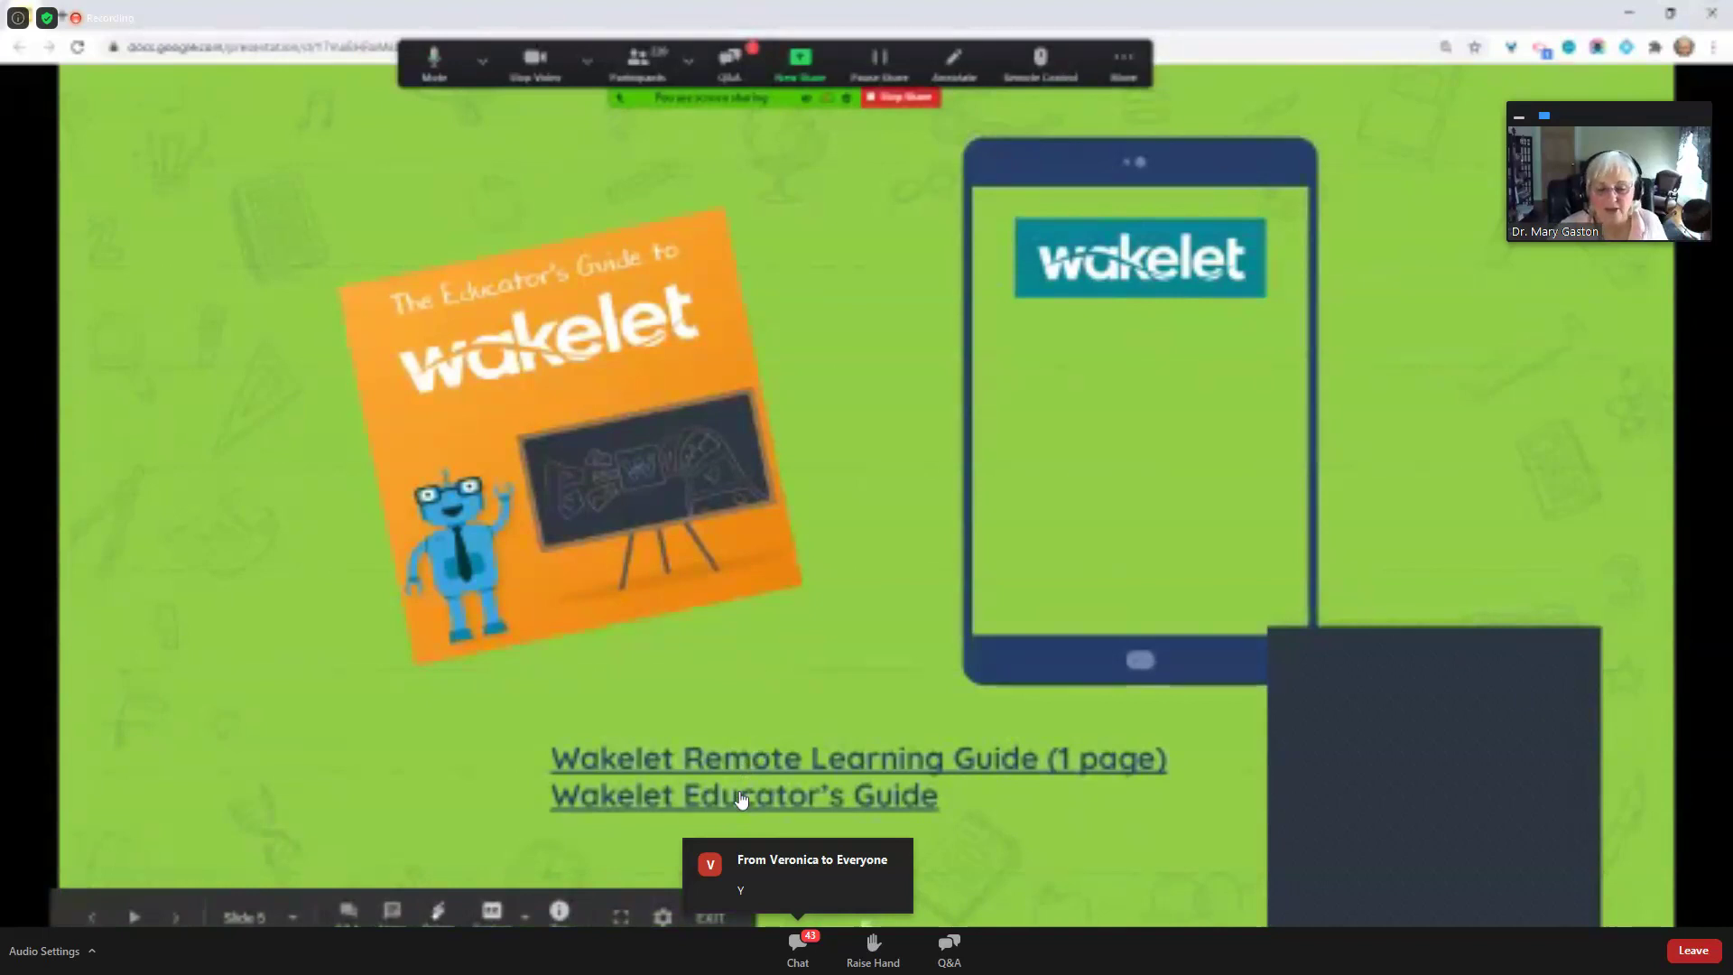
pyautogui.click(244, 796)
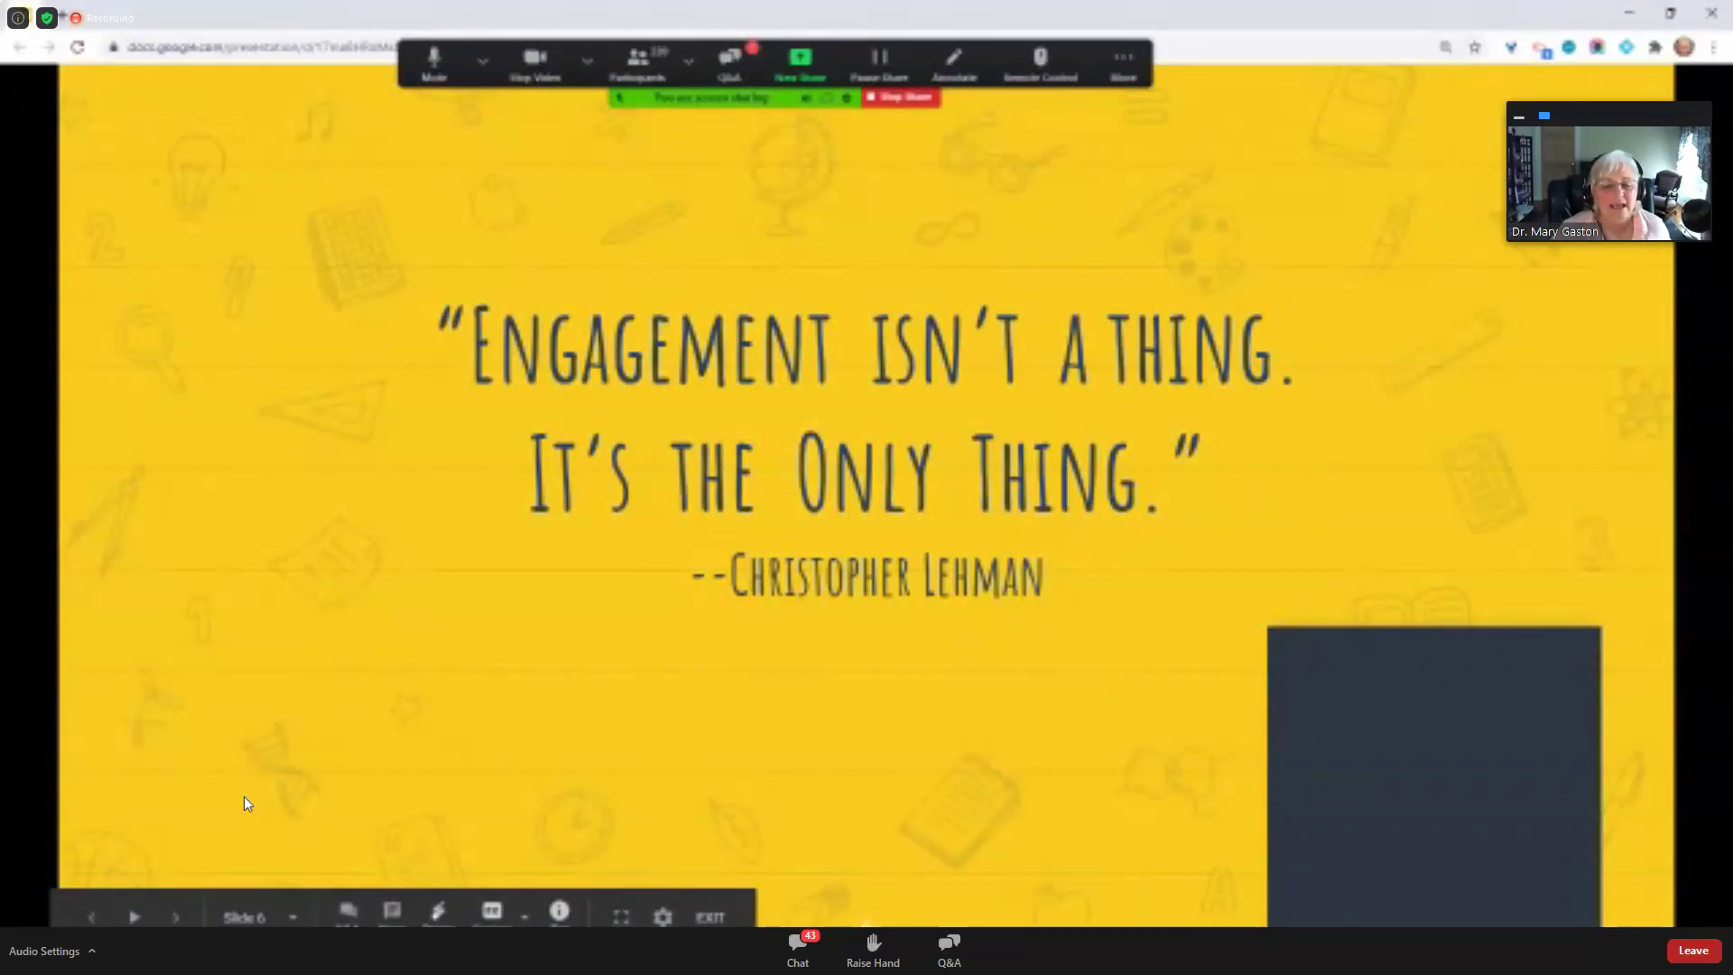
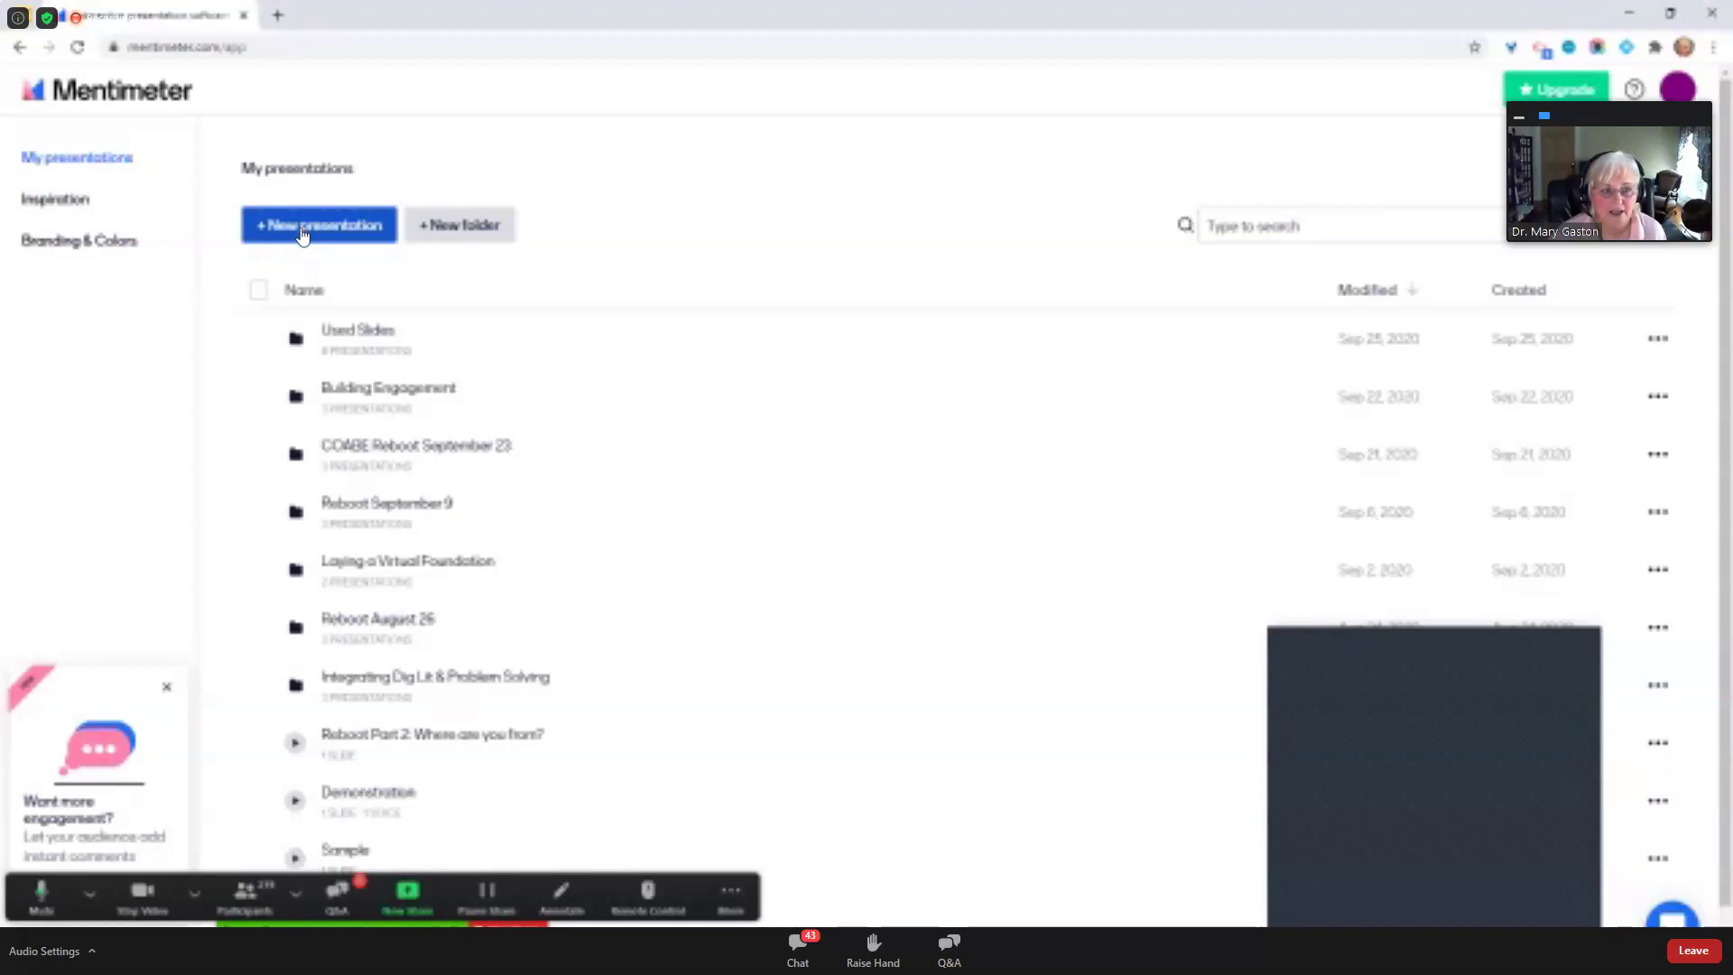
# Start a new presentation in Mentimeter
pyautogui.click(300, 227)
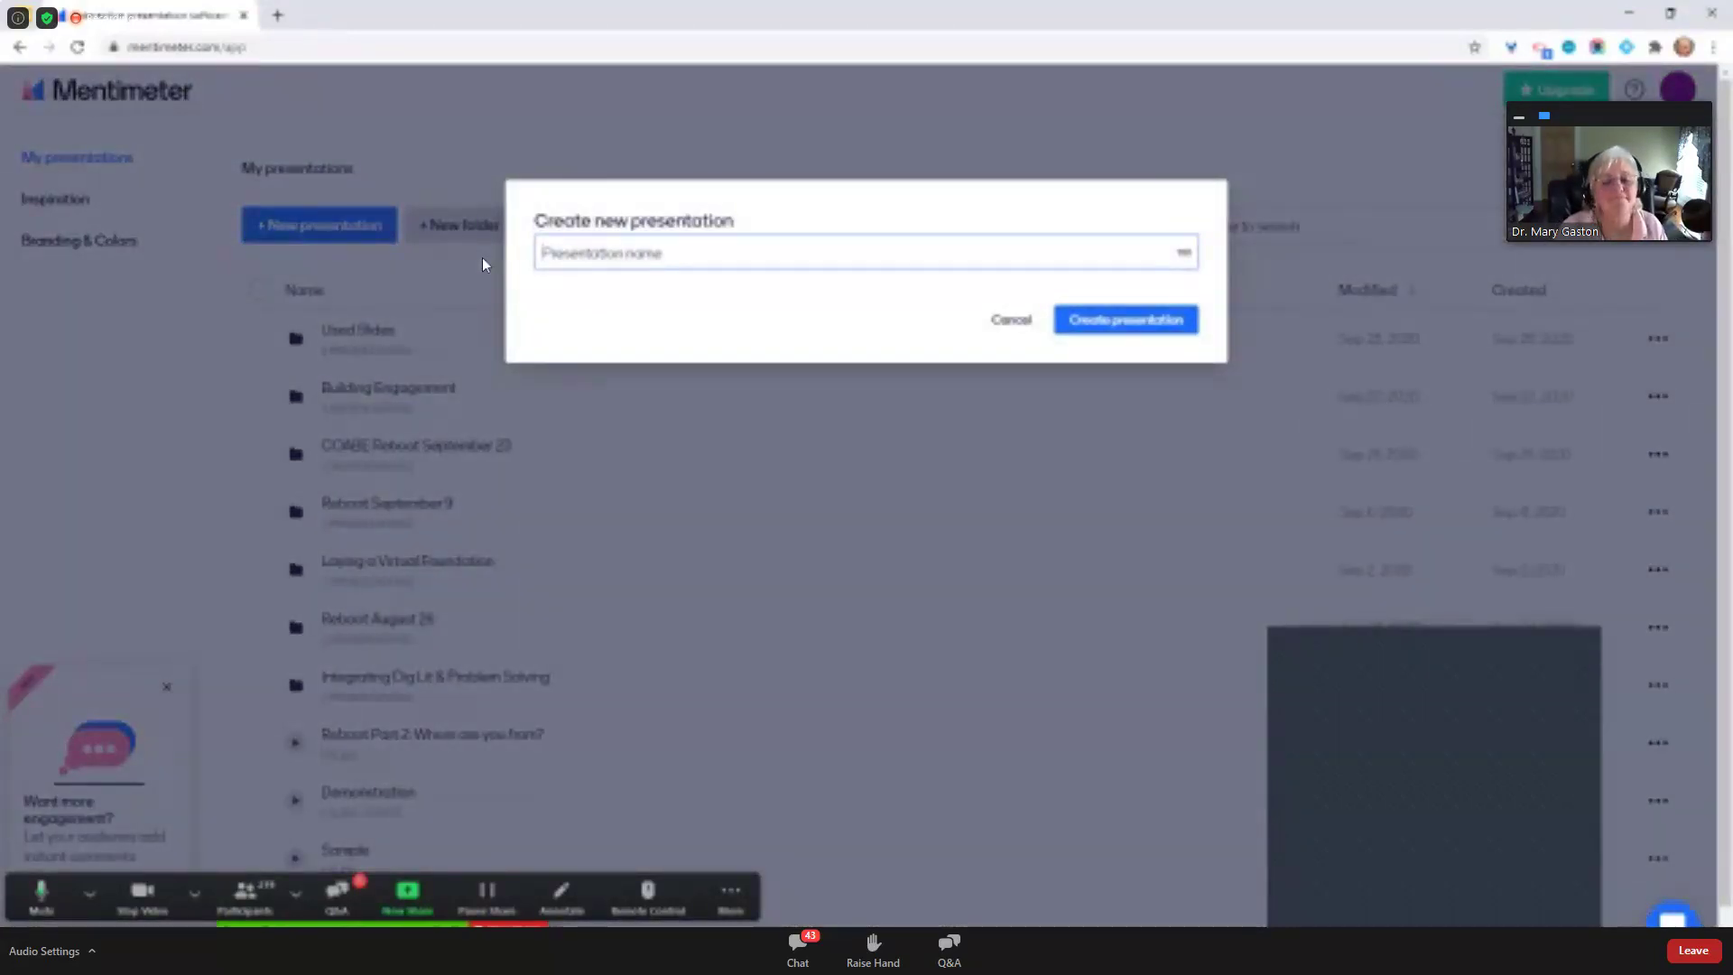
pyautogui.write('Wil')
pyautogui.press('BackSpace')
pyautogui.press('BackSpace')
pyautogui.press('BackSpace')
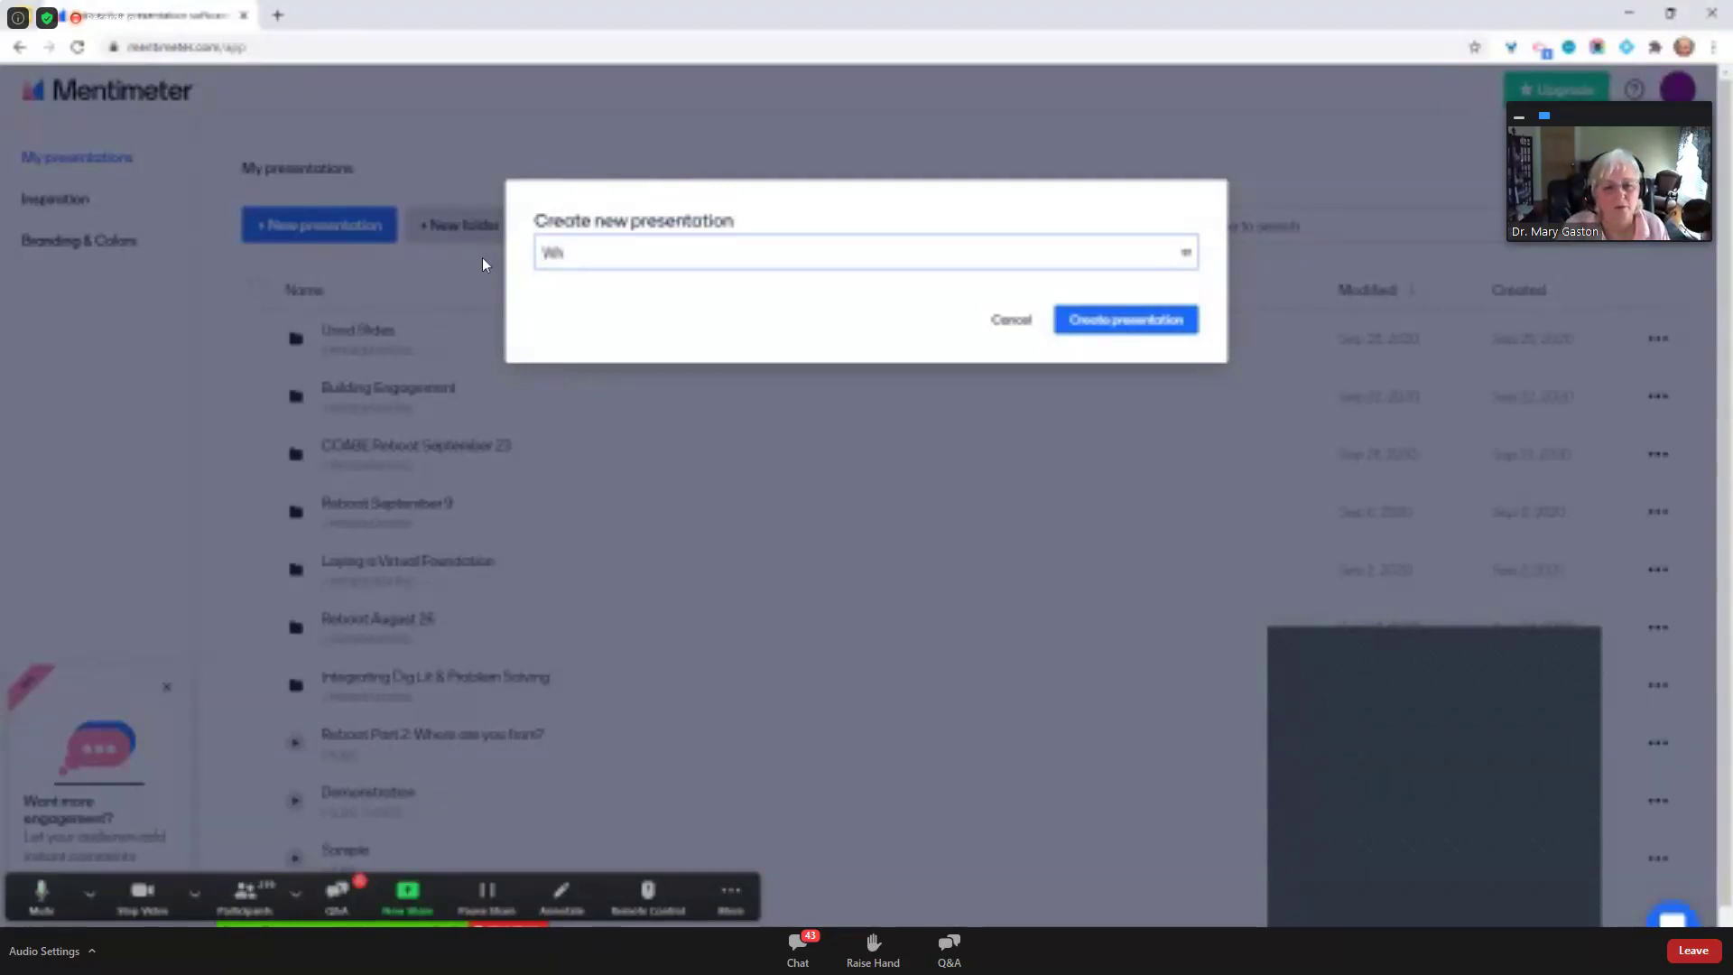
pyautogui.write("What's")
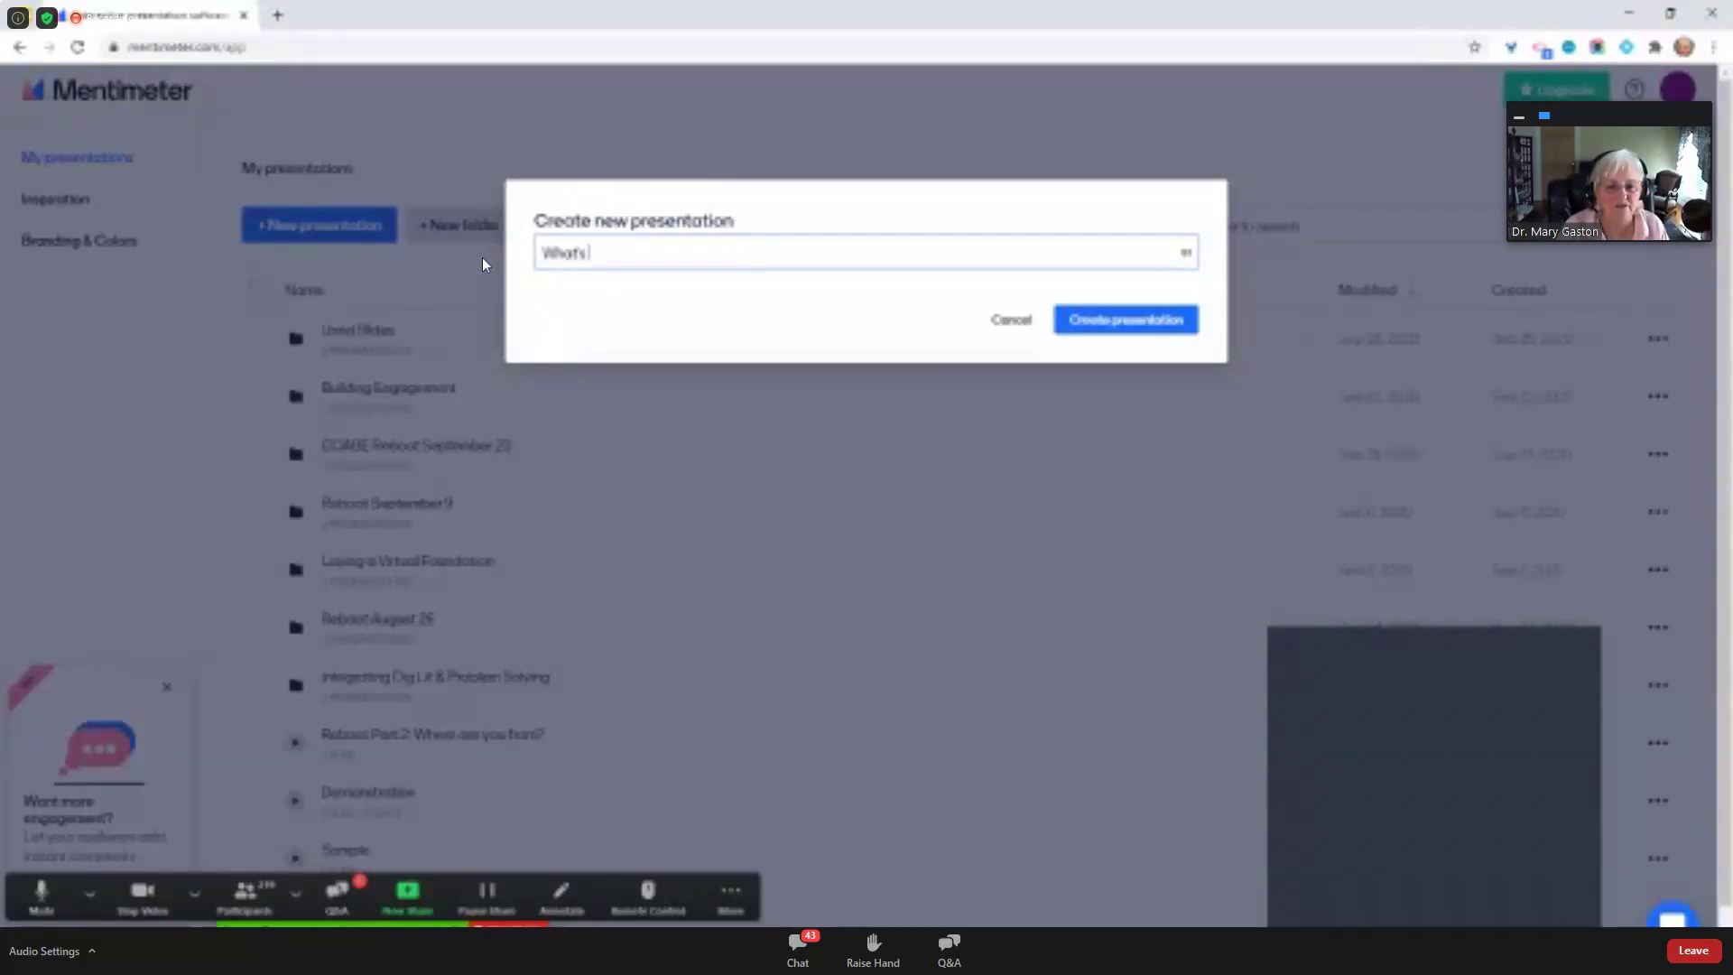
pyautogui.press('BackSpace')
pyautogui.press('BackSpace')
pyautogui.press('BackSpace')
pyautogui.press('BackSpace')
pyautogui.press('BackSpace')
pyautogui.press('BackSpace')
pyautogui.press('BackSpace')
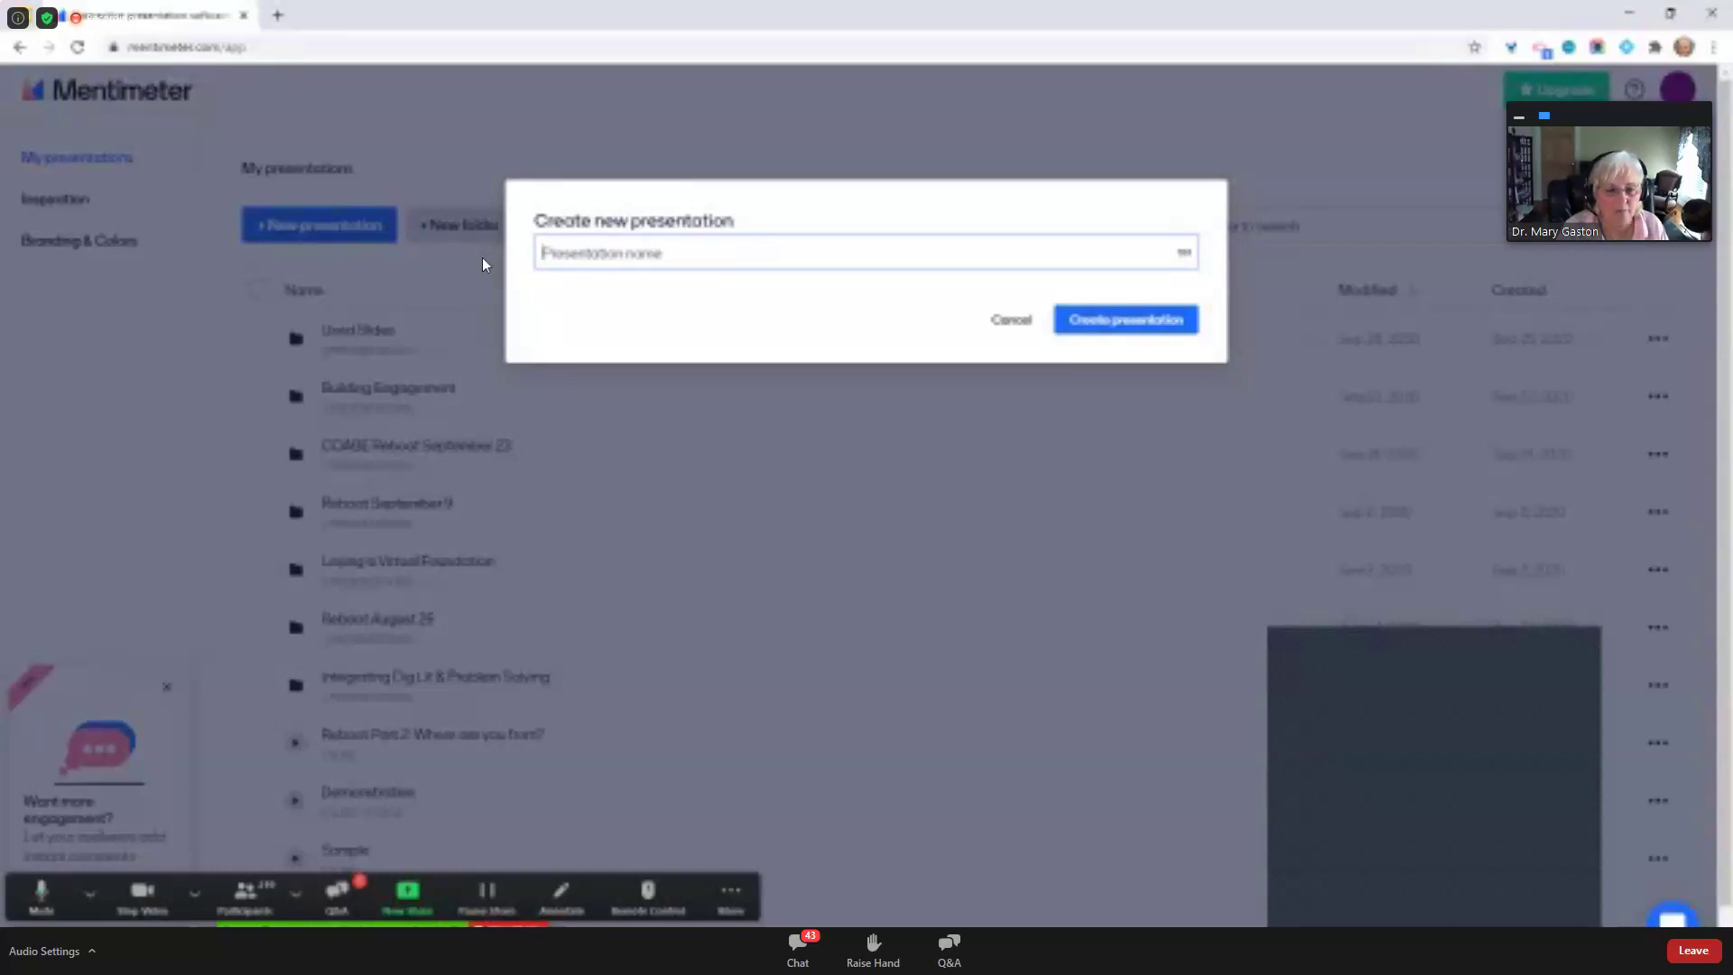
# Name the new presentation "Help us choose" and create it
pyautogui.write('Help ')
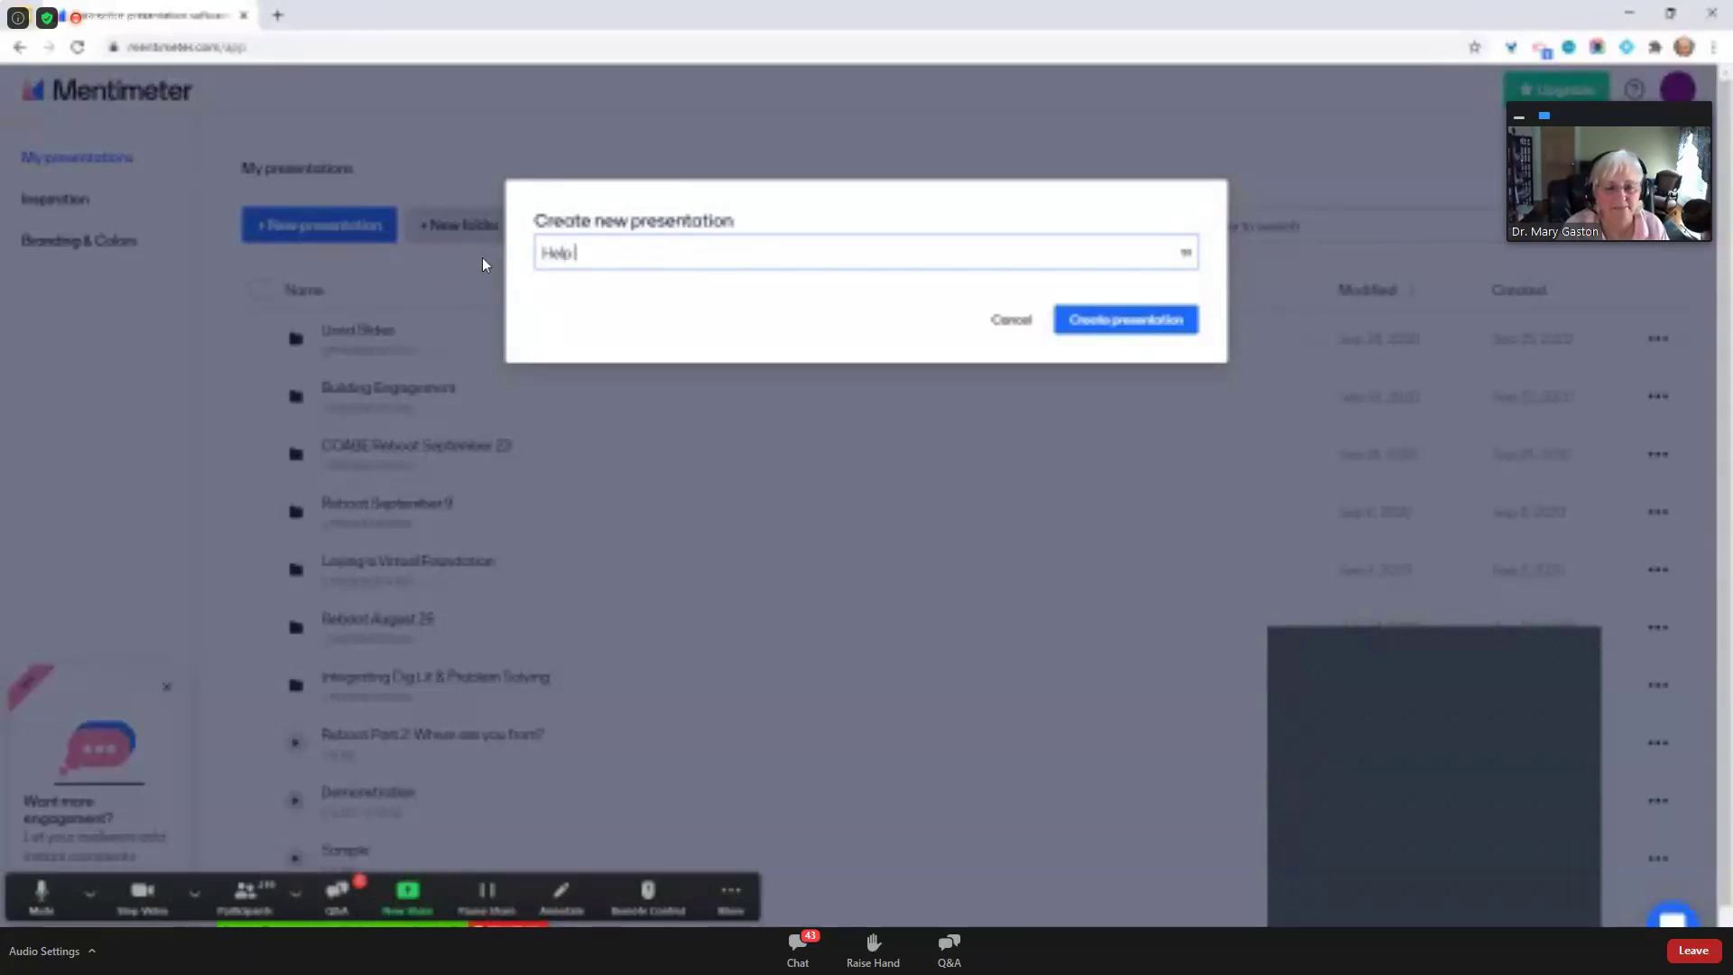
pyautogui.write('us choose')
pyautogui.press('Return')
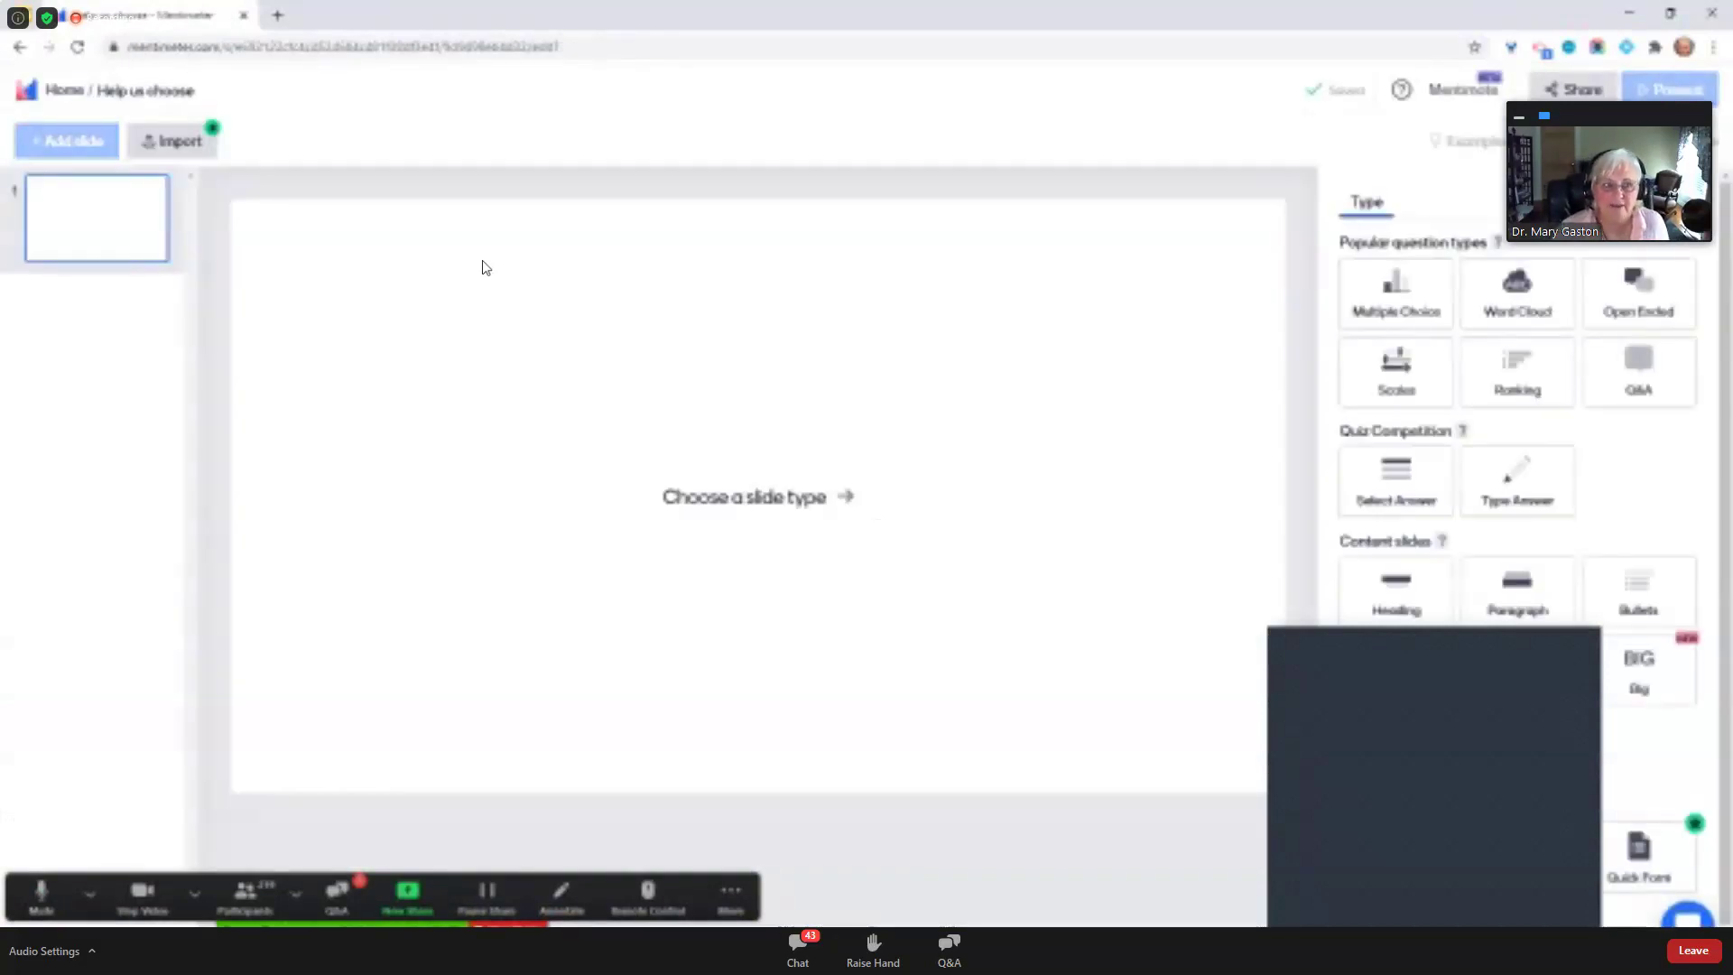
# Make the presentation's first slide a Ranking question
pyautogui.click(109, 90)
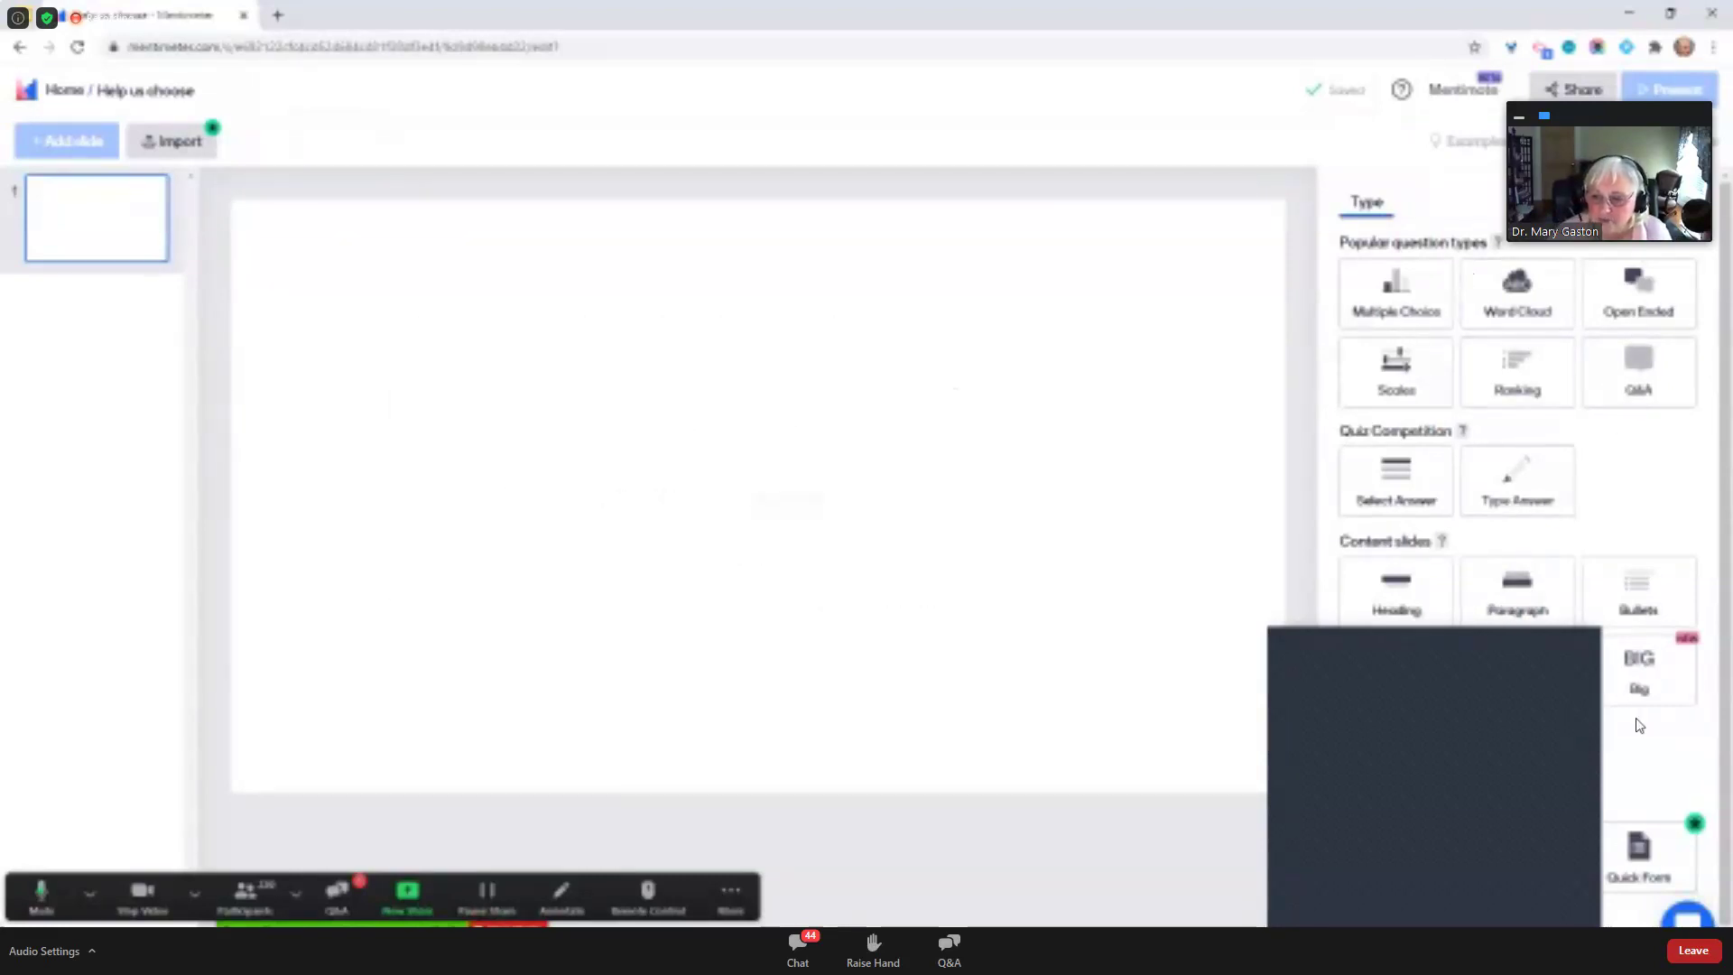
pyautogui.click(1515, 381)
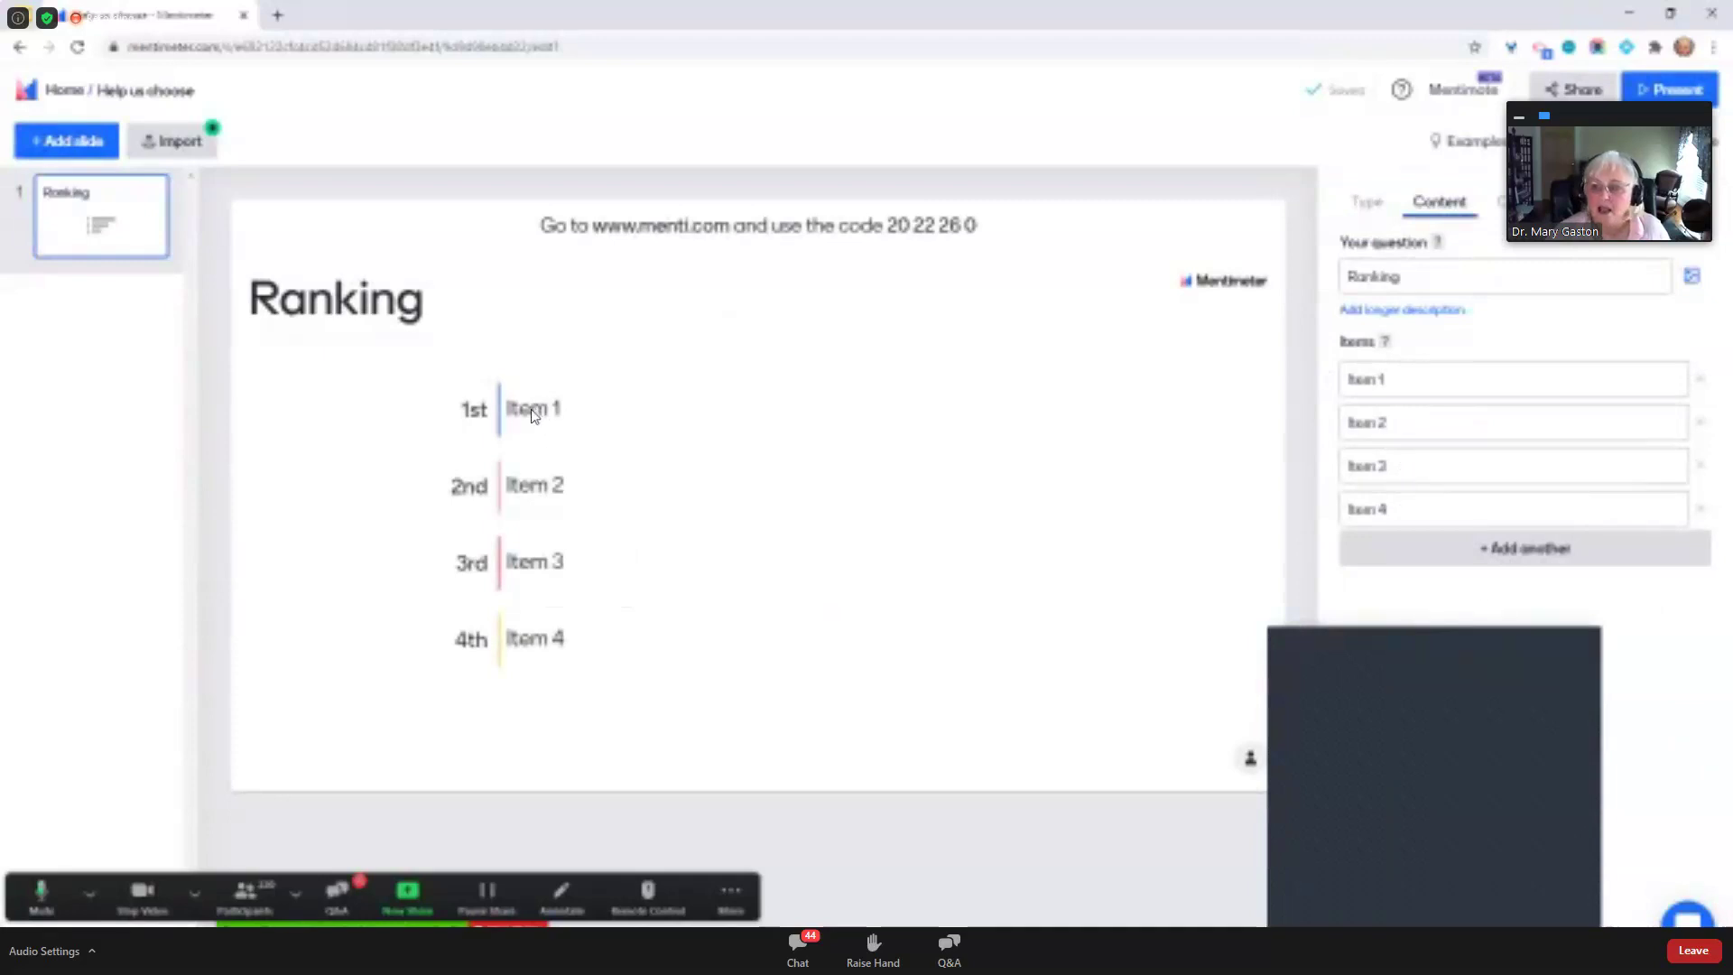
# Set the ranking slide's question to "Rank these tools in order of your interest."
pyautogui.click(1413, 274)
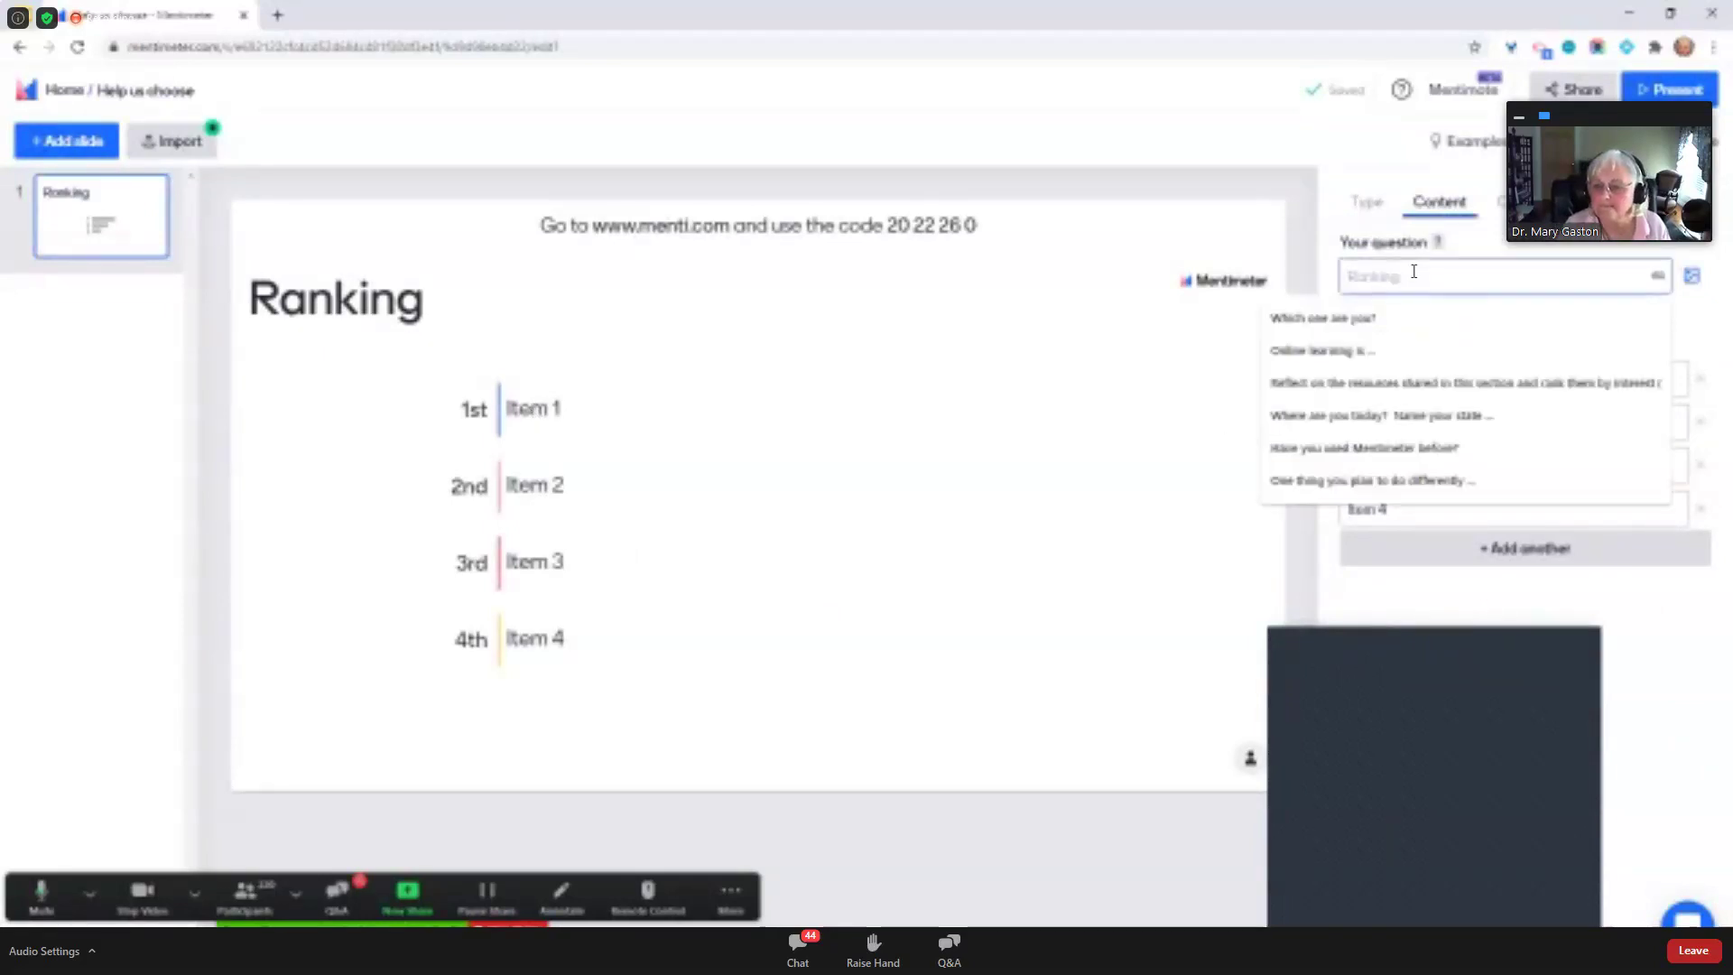
pyautogui.write('W')
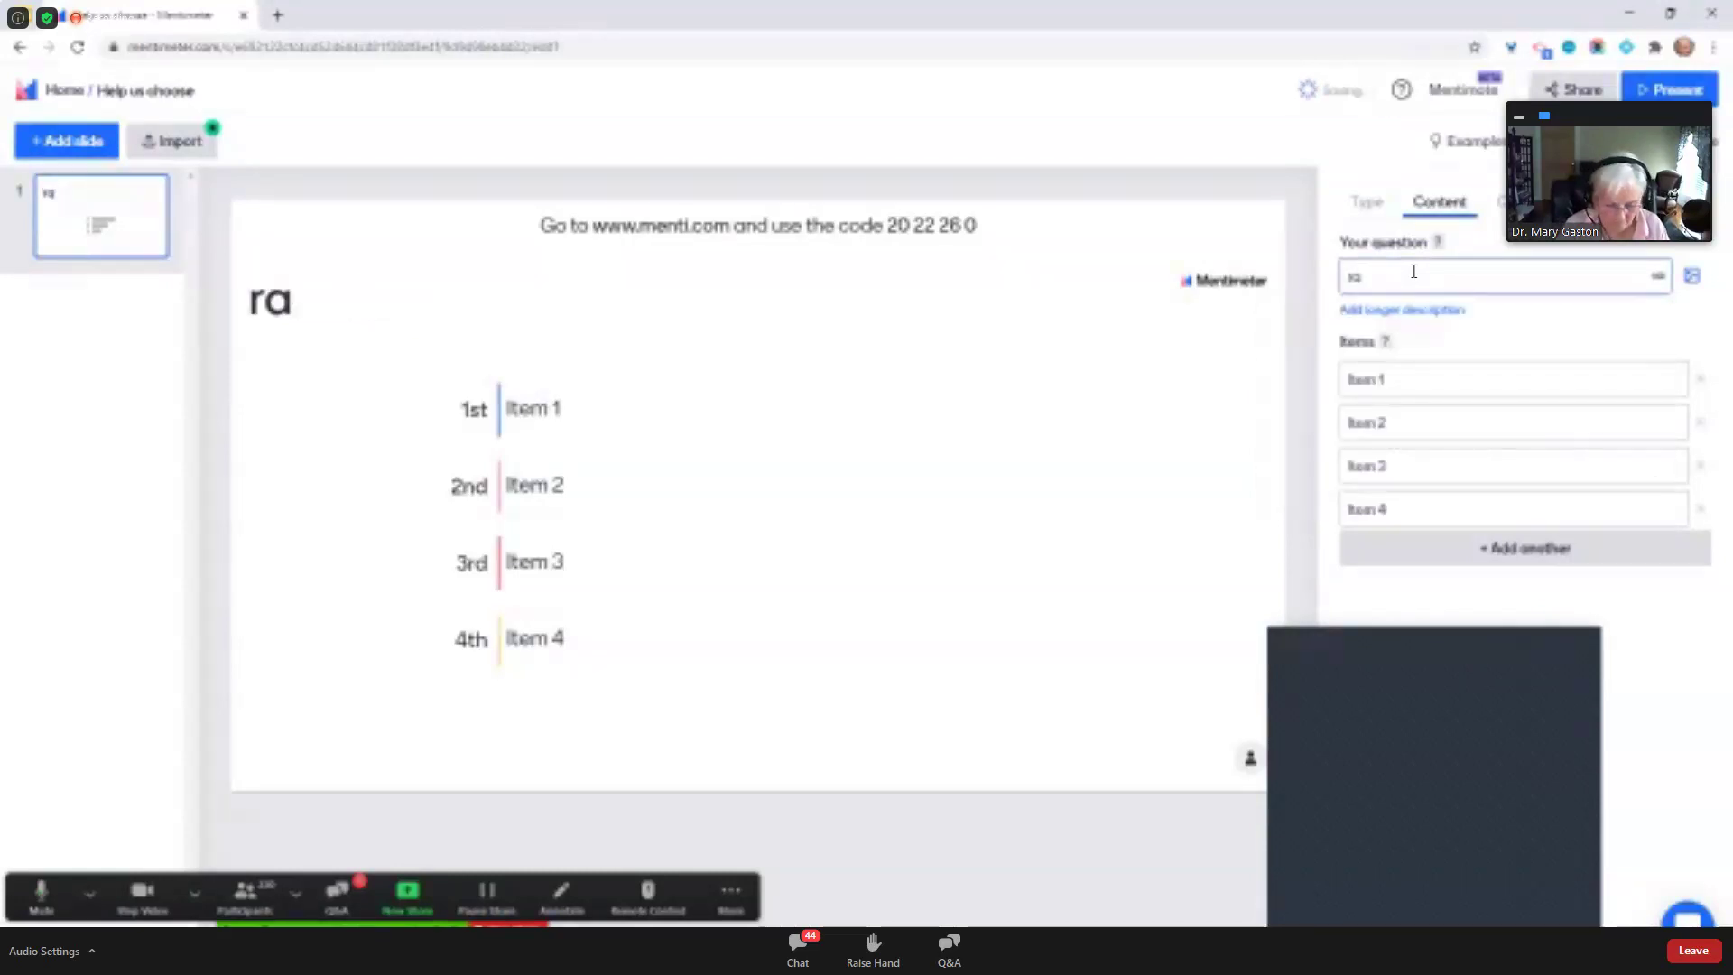
pyautogui.press('BackSpace')
pyautogui.press('BackSpace')
pyautogui.write('Rank')
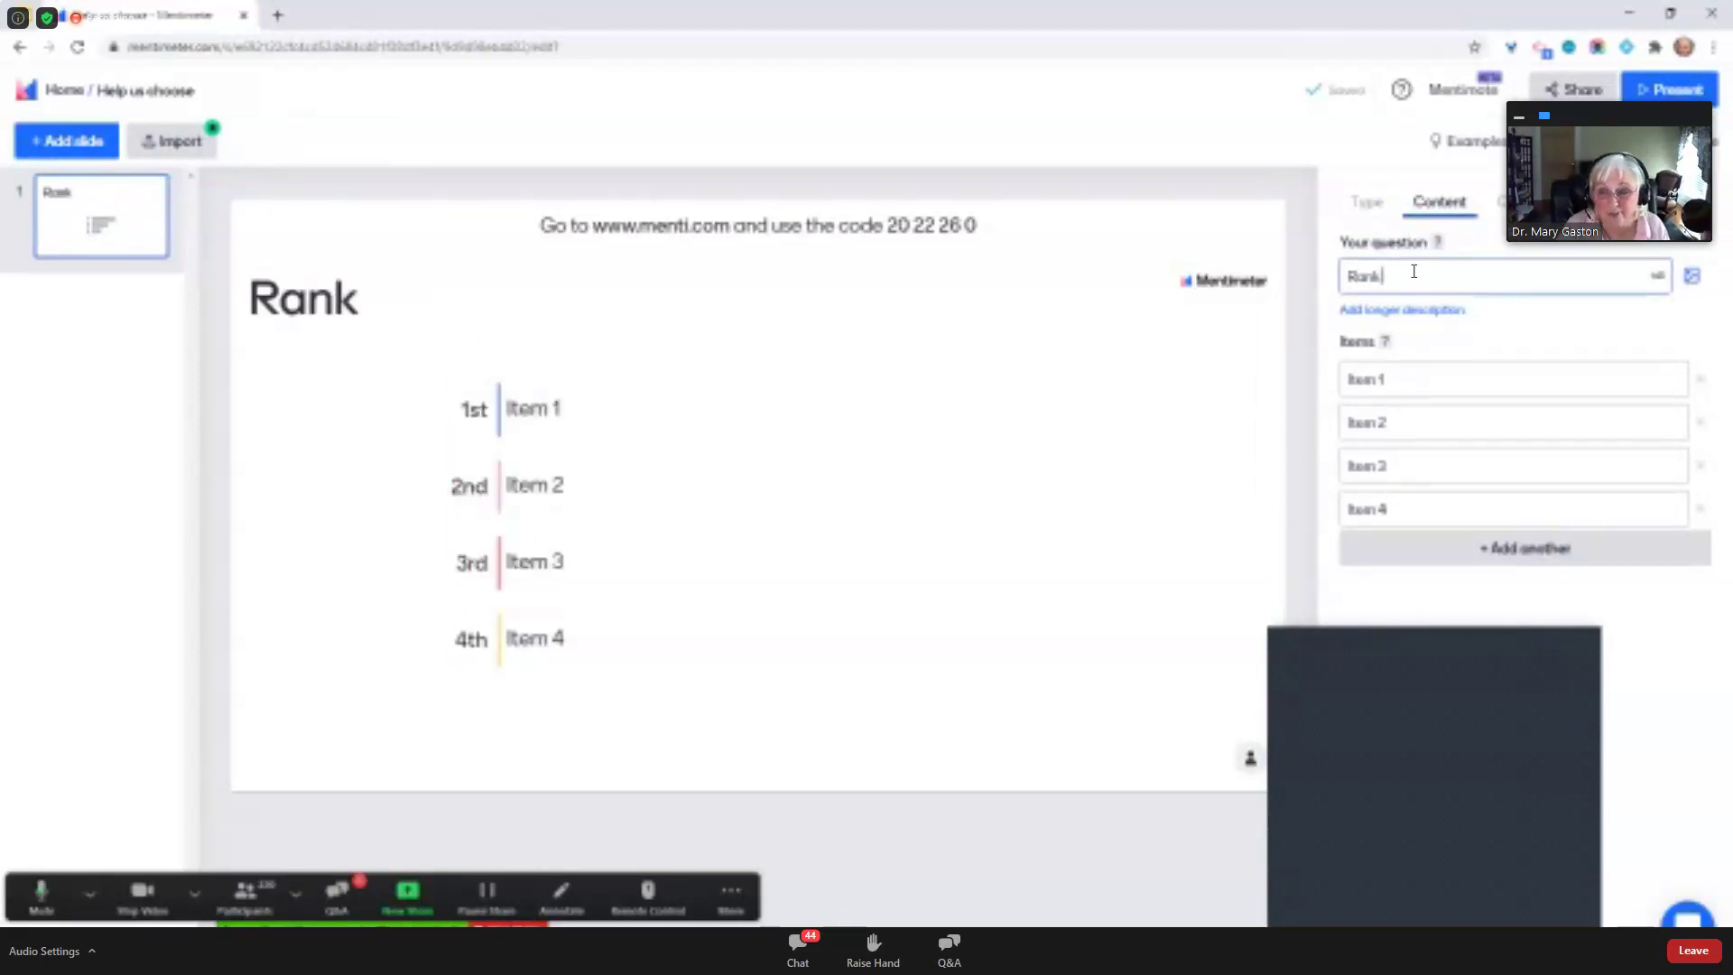
pyautogui.write(' these tools in order of your interest.')
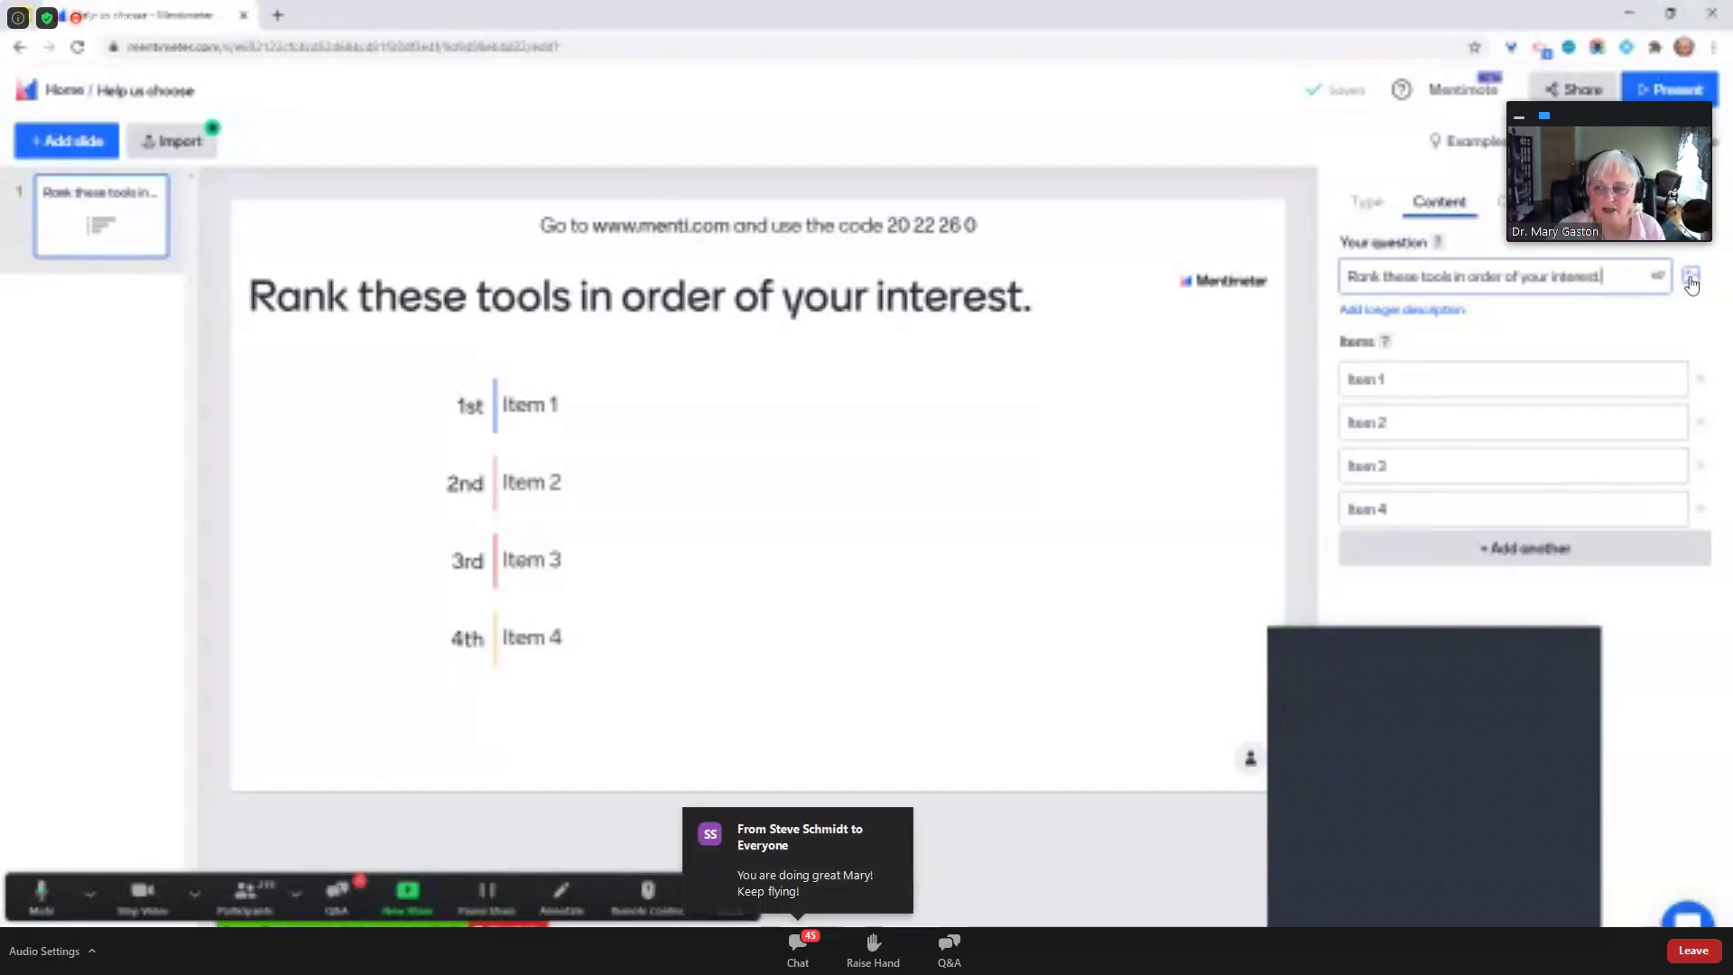
# Fill in the four ranking items as Bingo Baker, Quizizz, Padlet and Google Form
pyautogui.click(1378, 379)
pyautogui.write('B')
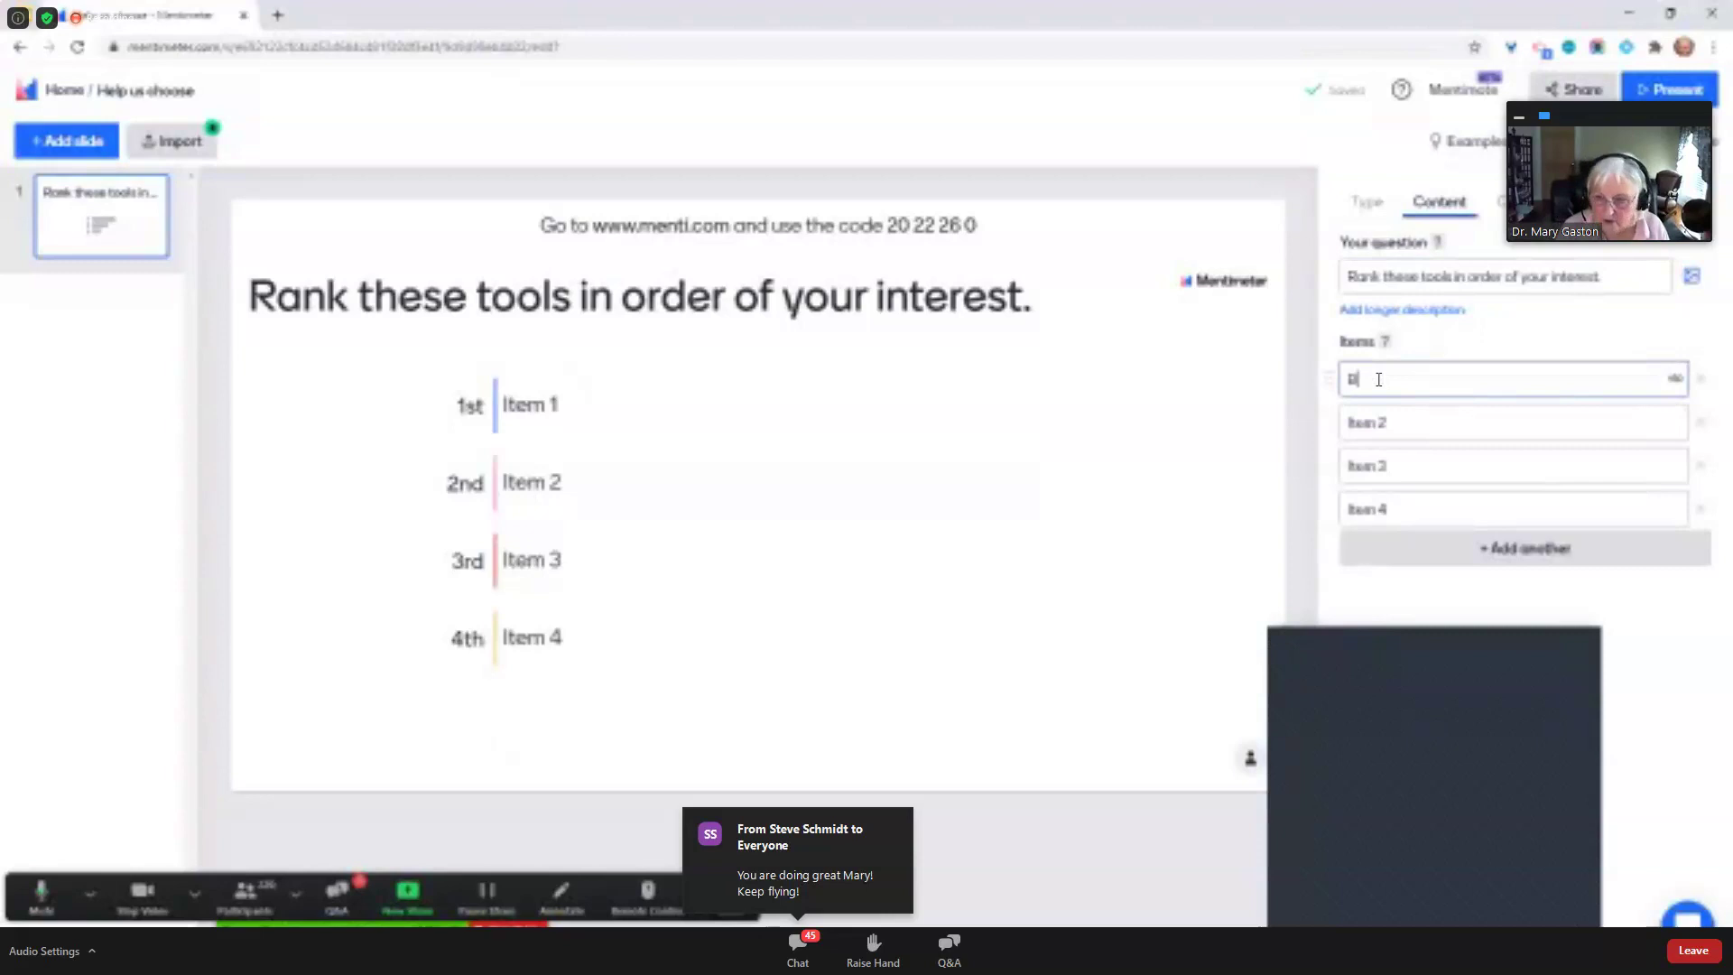
pyautogui.write('ingo Baker')
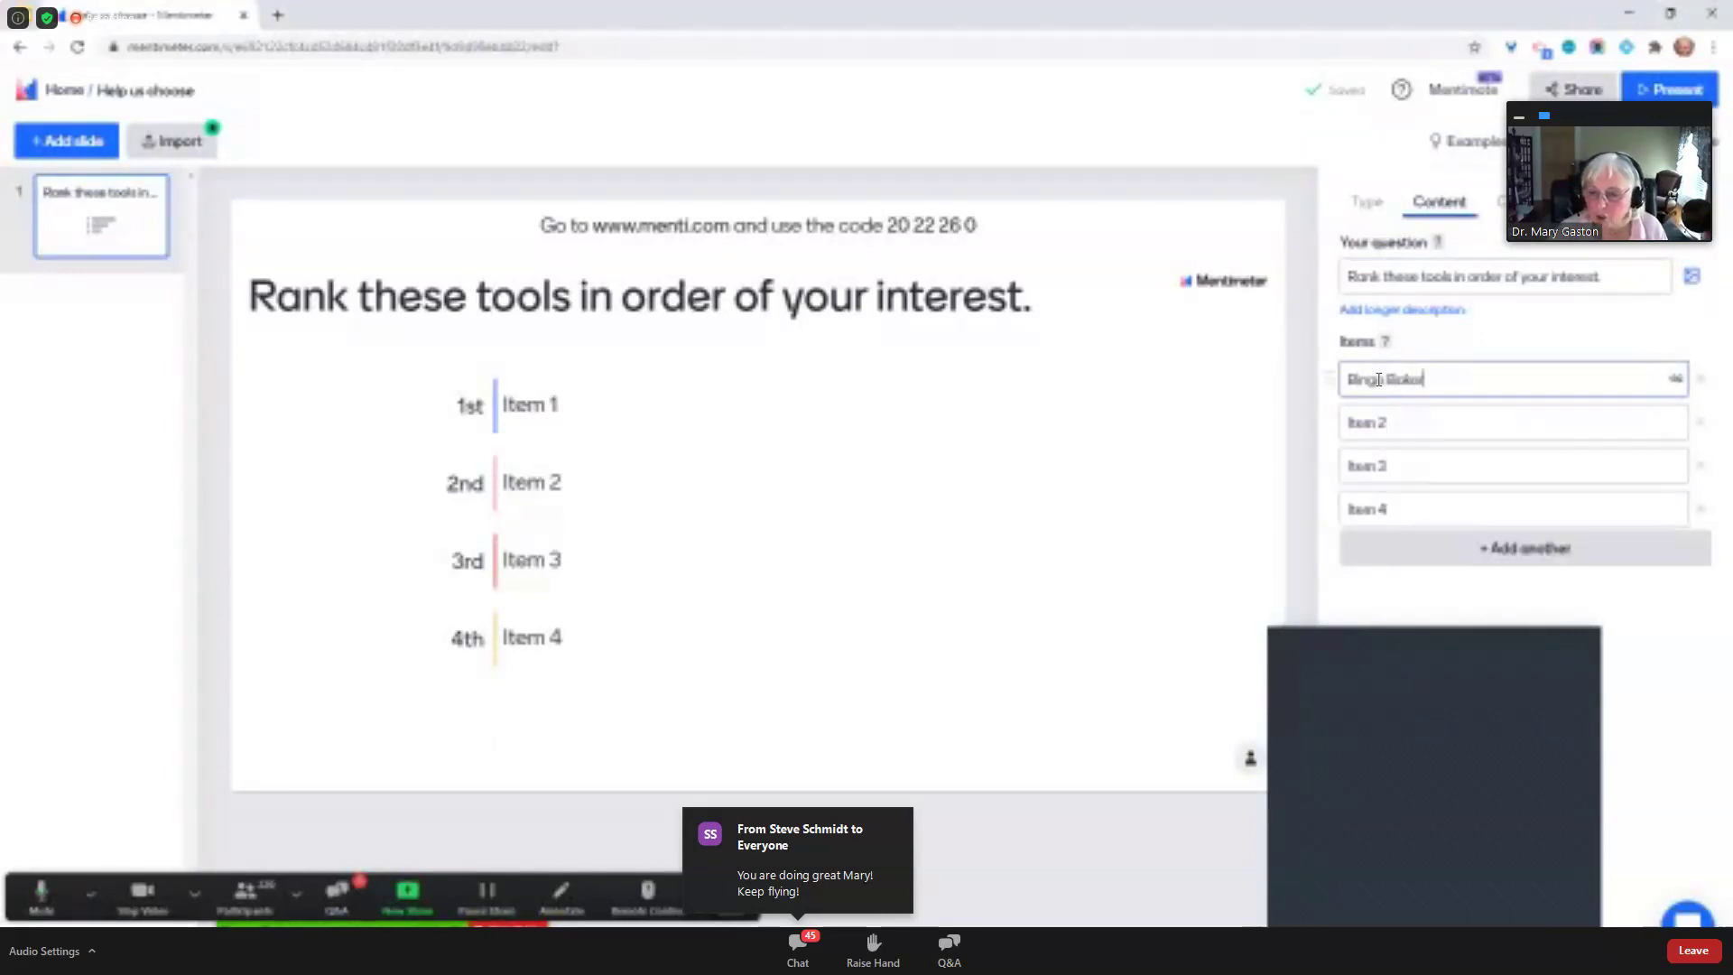
pyautogui.click(1370, 427)
pyautogui.write('Quizizz')
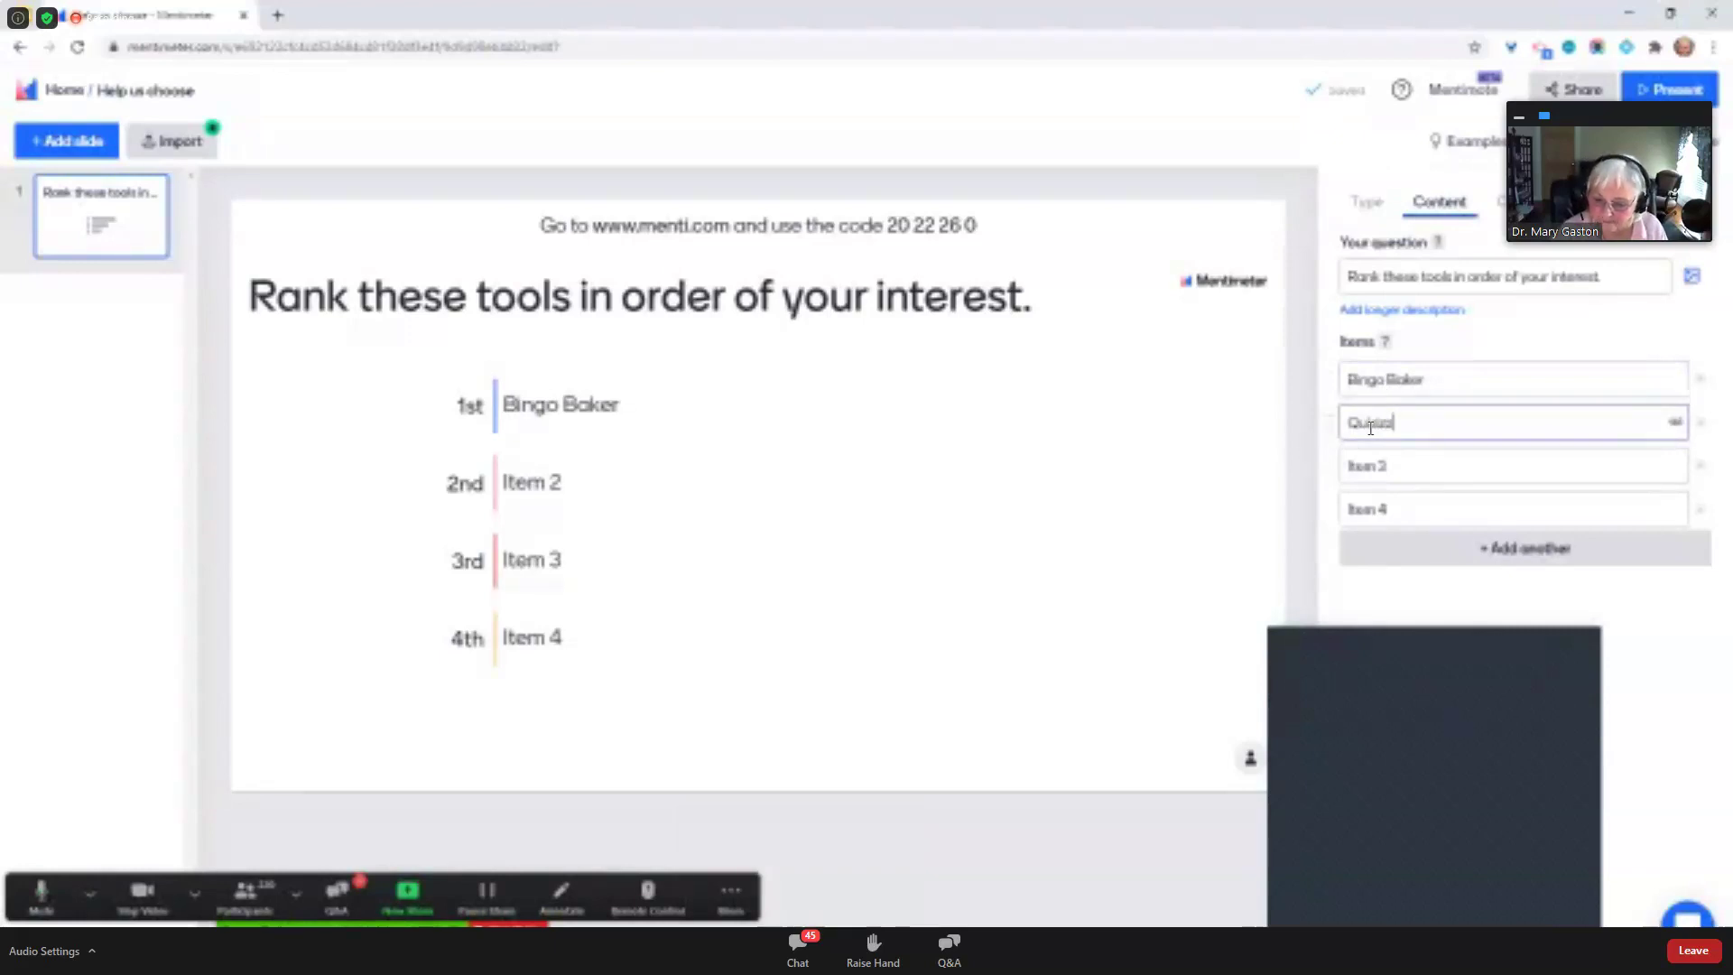
pyautogui.click(1370, 465)
pyautogui.write('Padlet')
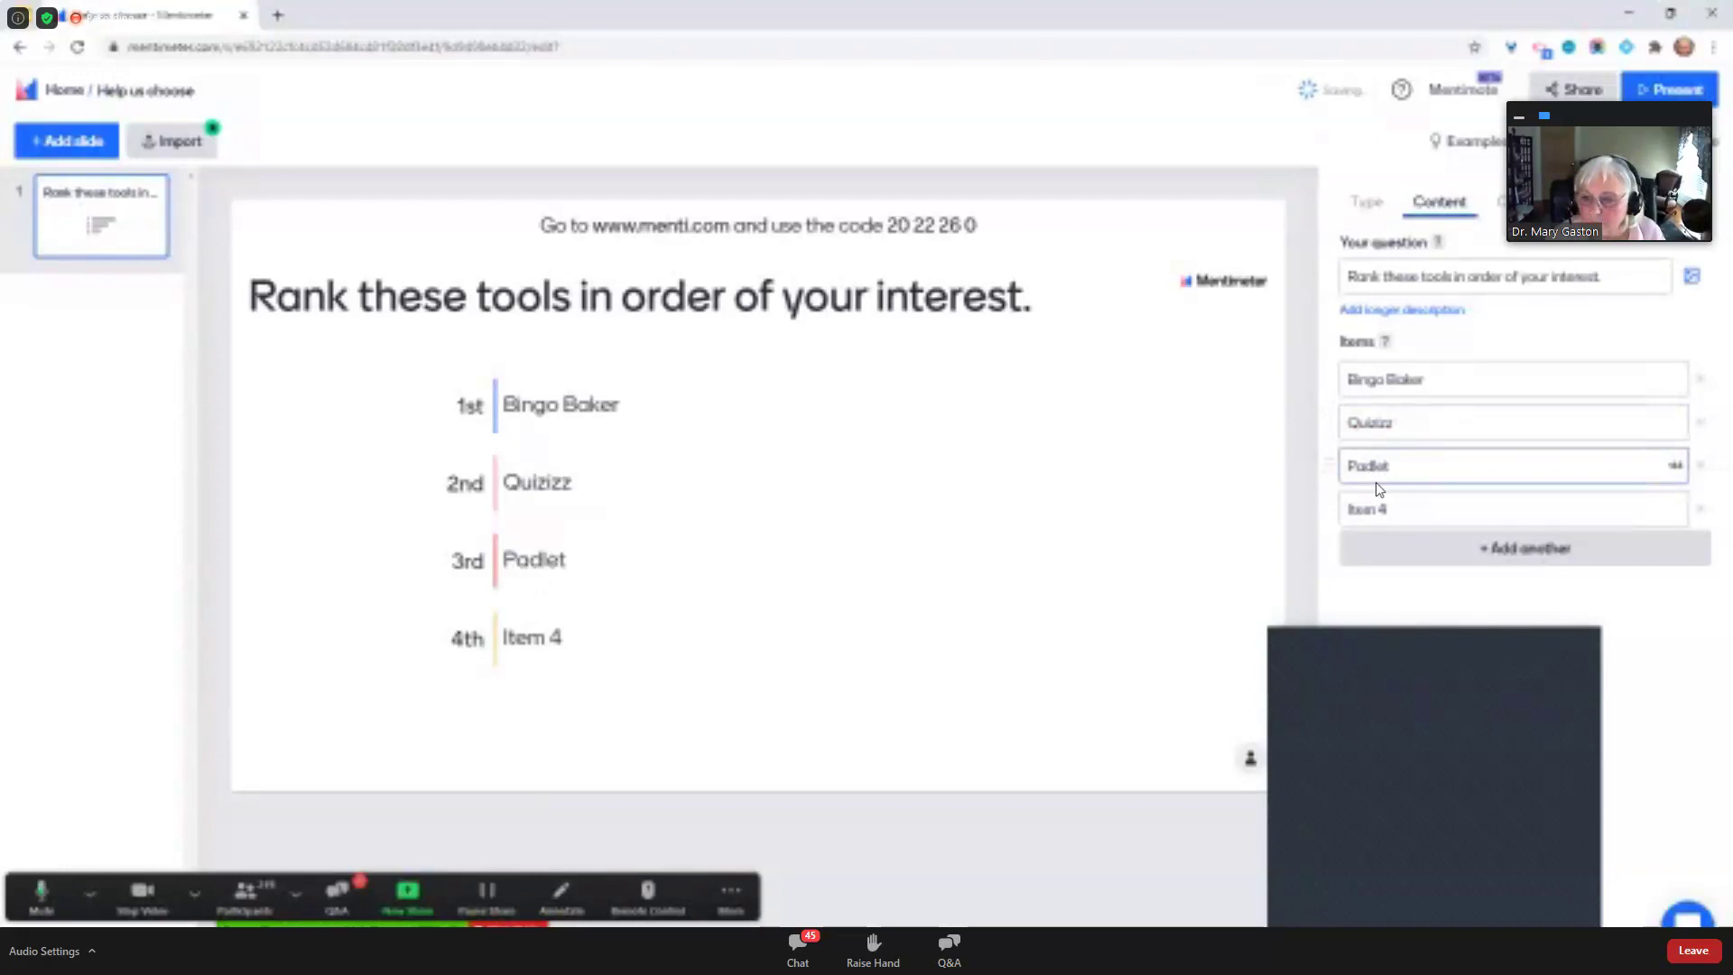
pyautogui.click(1362, 511)
pyautogui.write('Google Form')
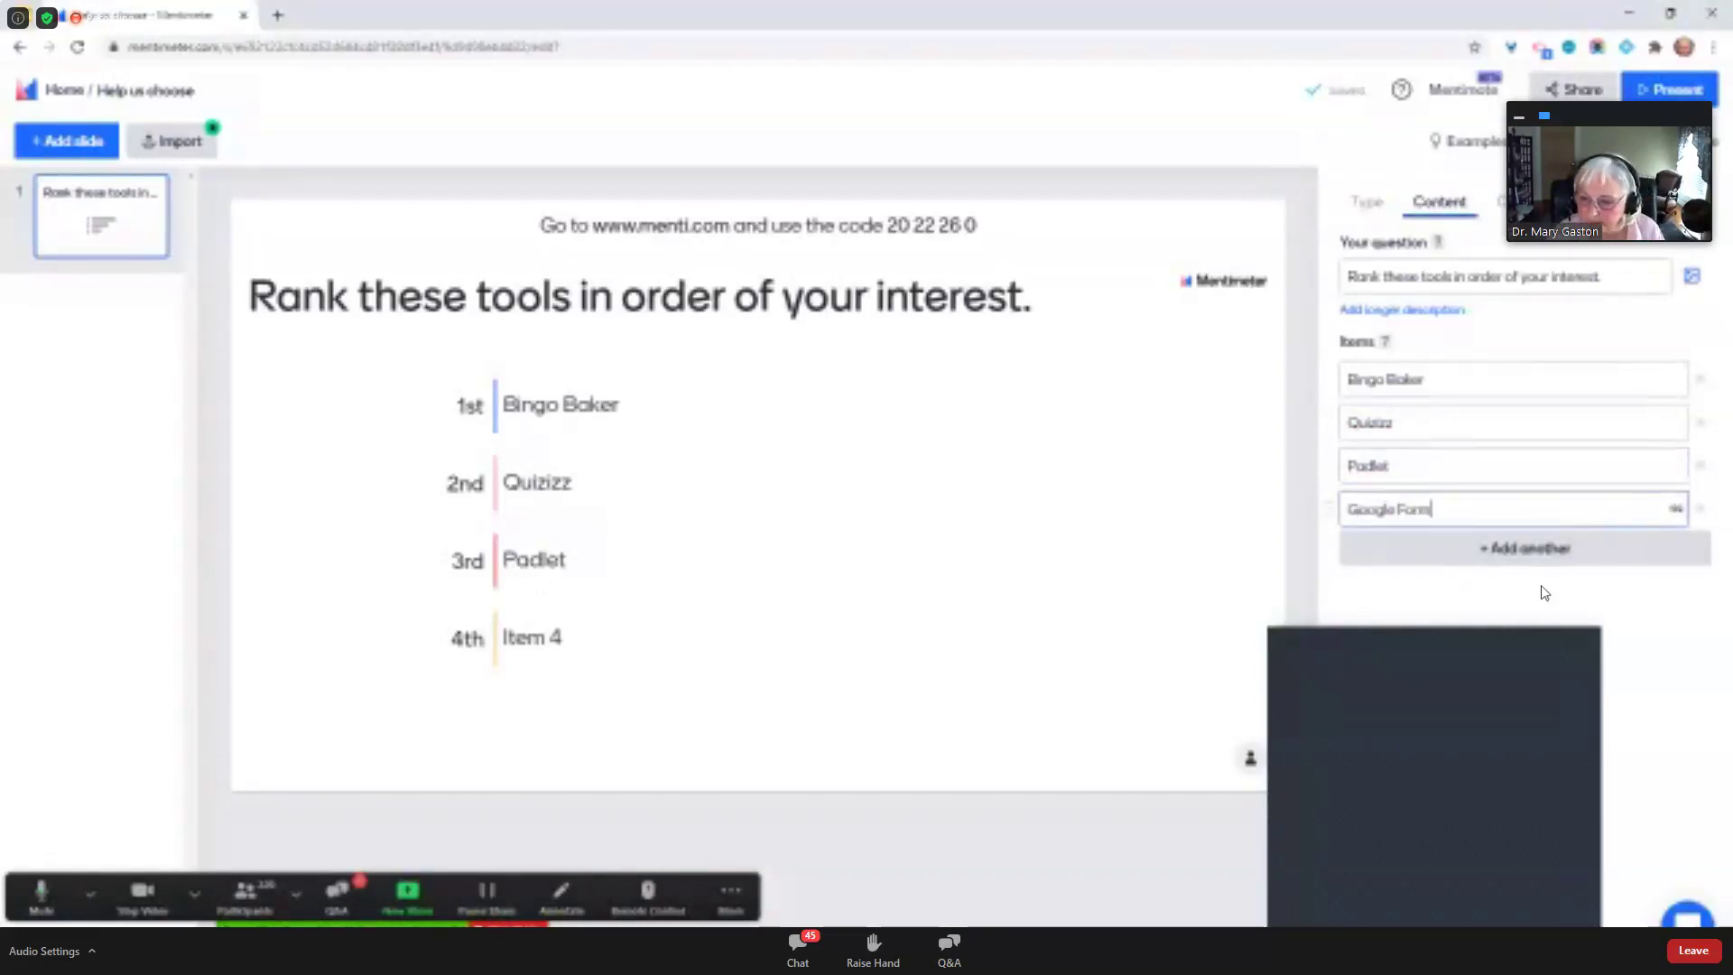
# Add four more ranking items: edpuzzle, Flipgrid, Goosechase and Quizlet
pyautogui.click(1527, 549)
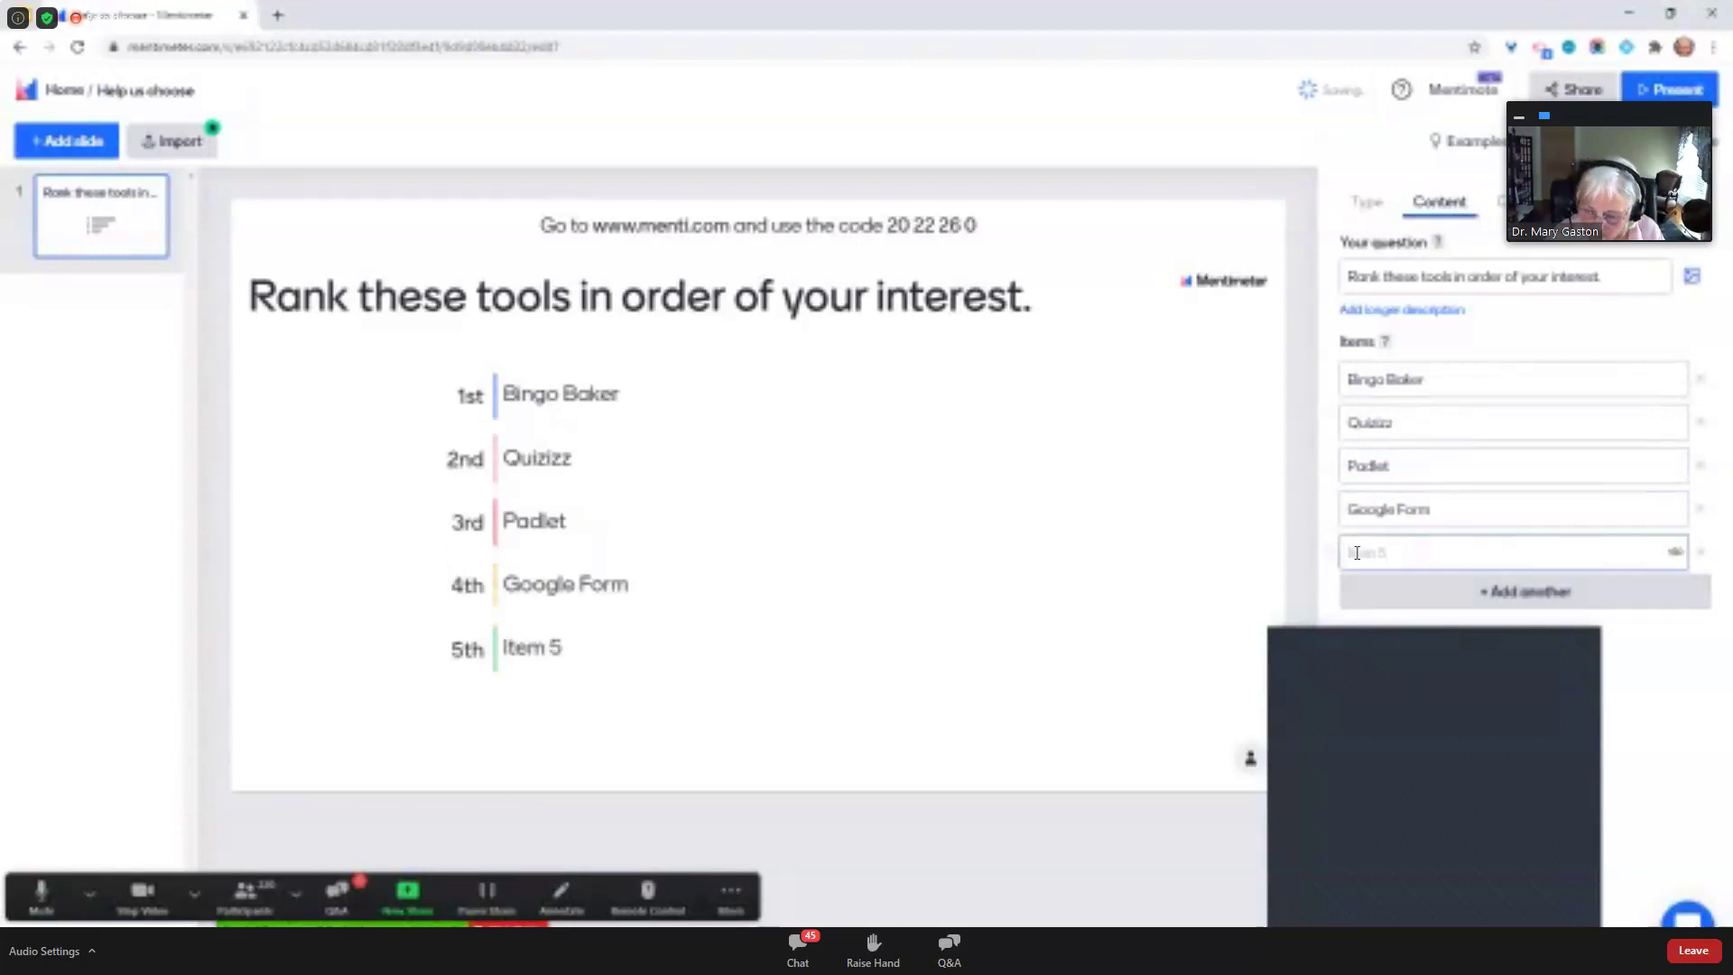
pyautogui.write('Edpuzzle')
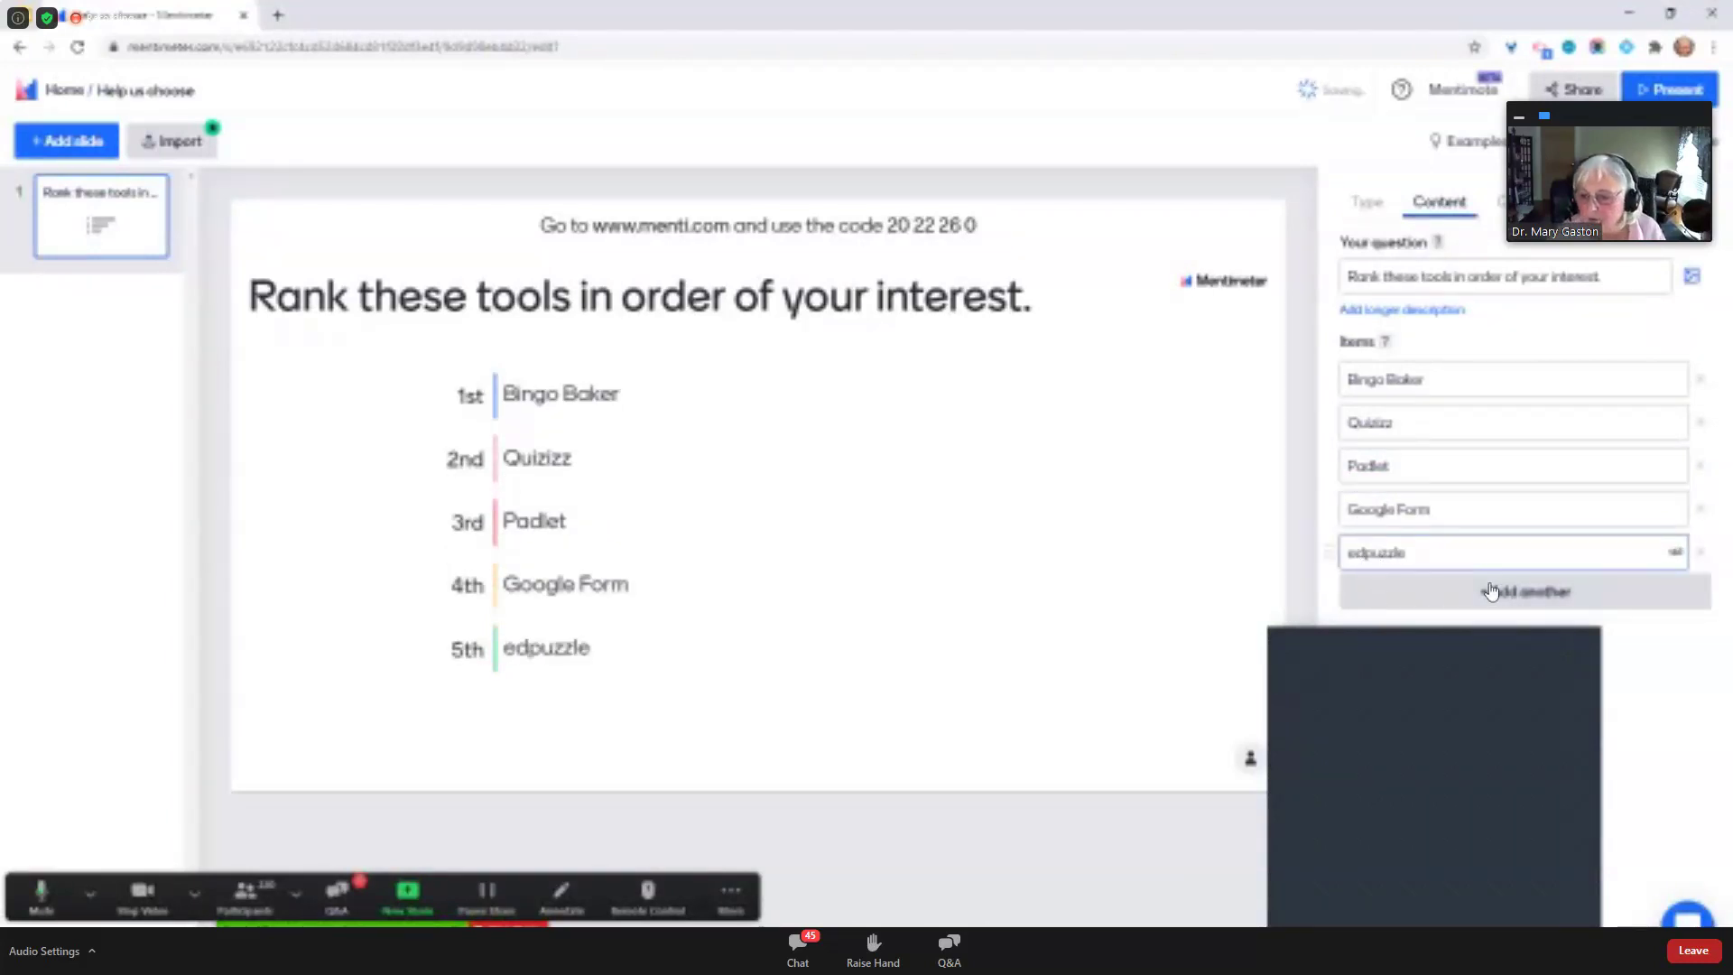
pyautogui.click(1491, 591)
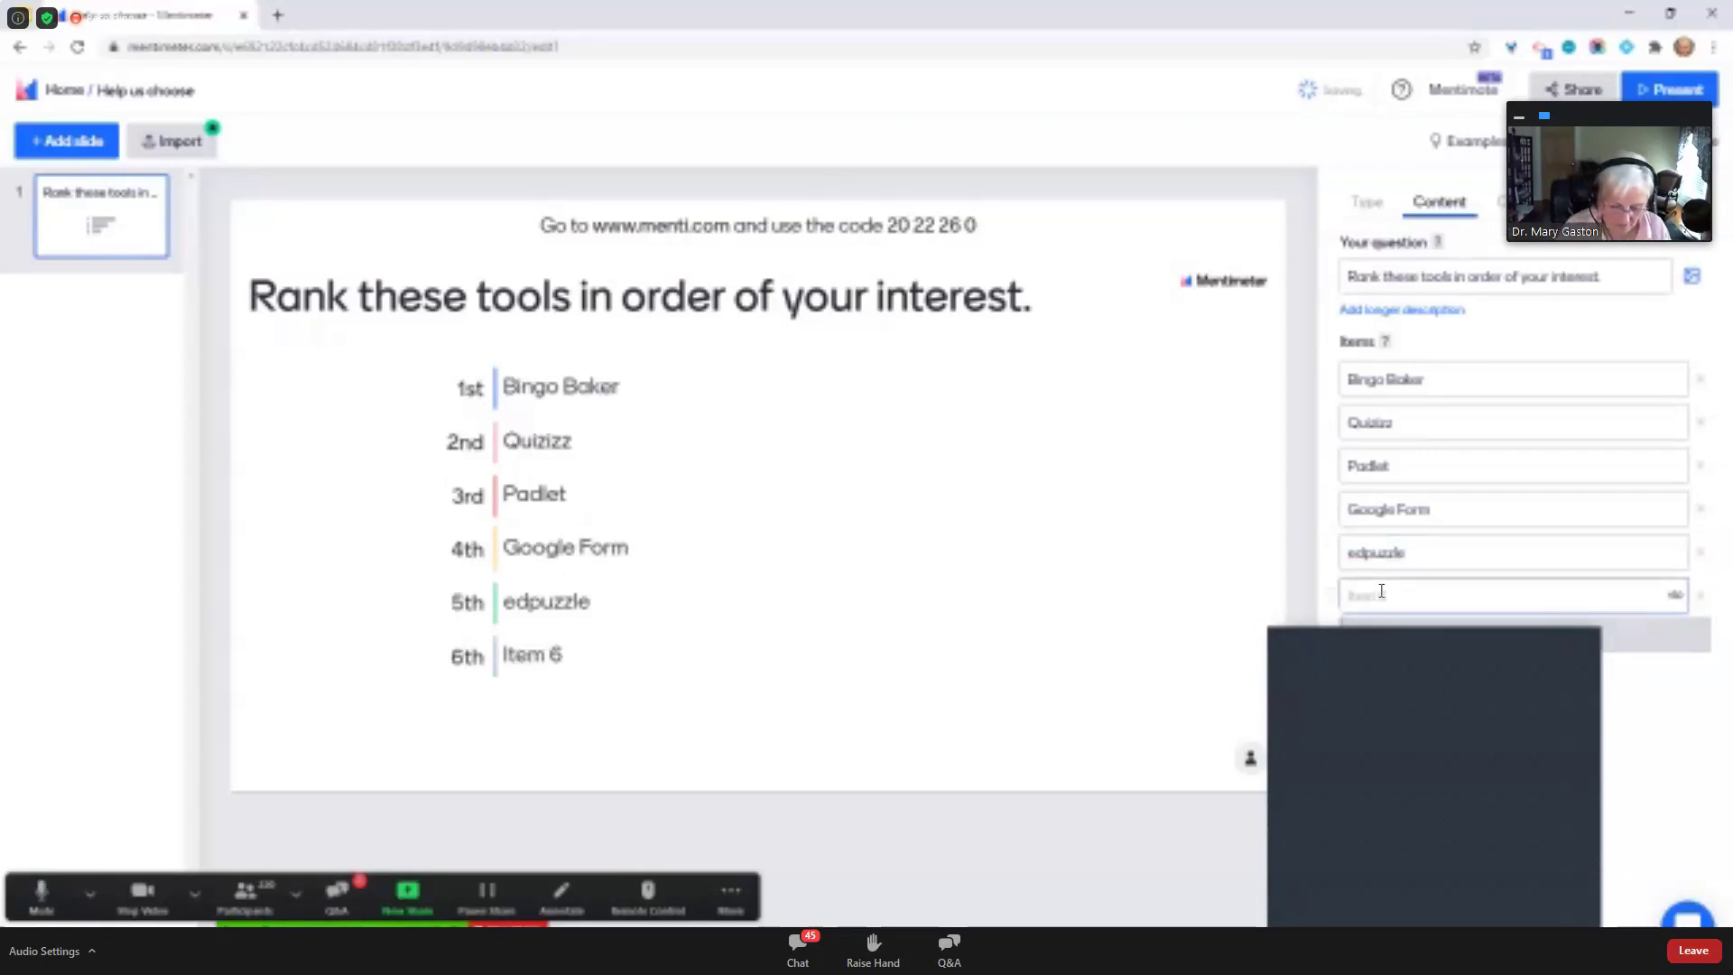
pyautogui.write('Flipgrid')
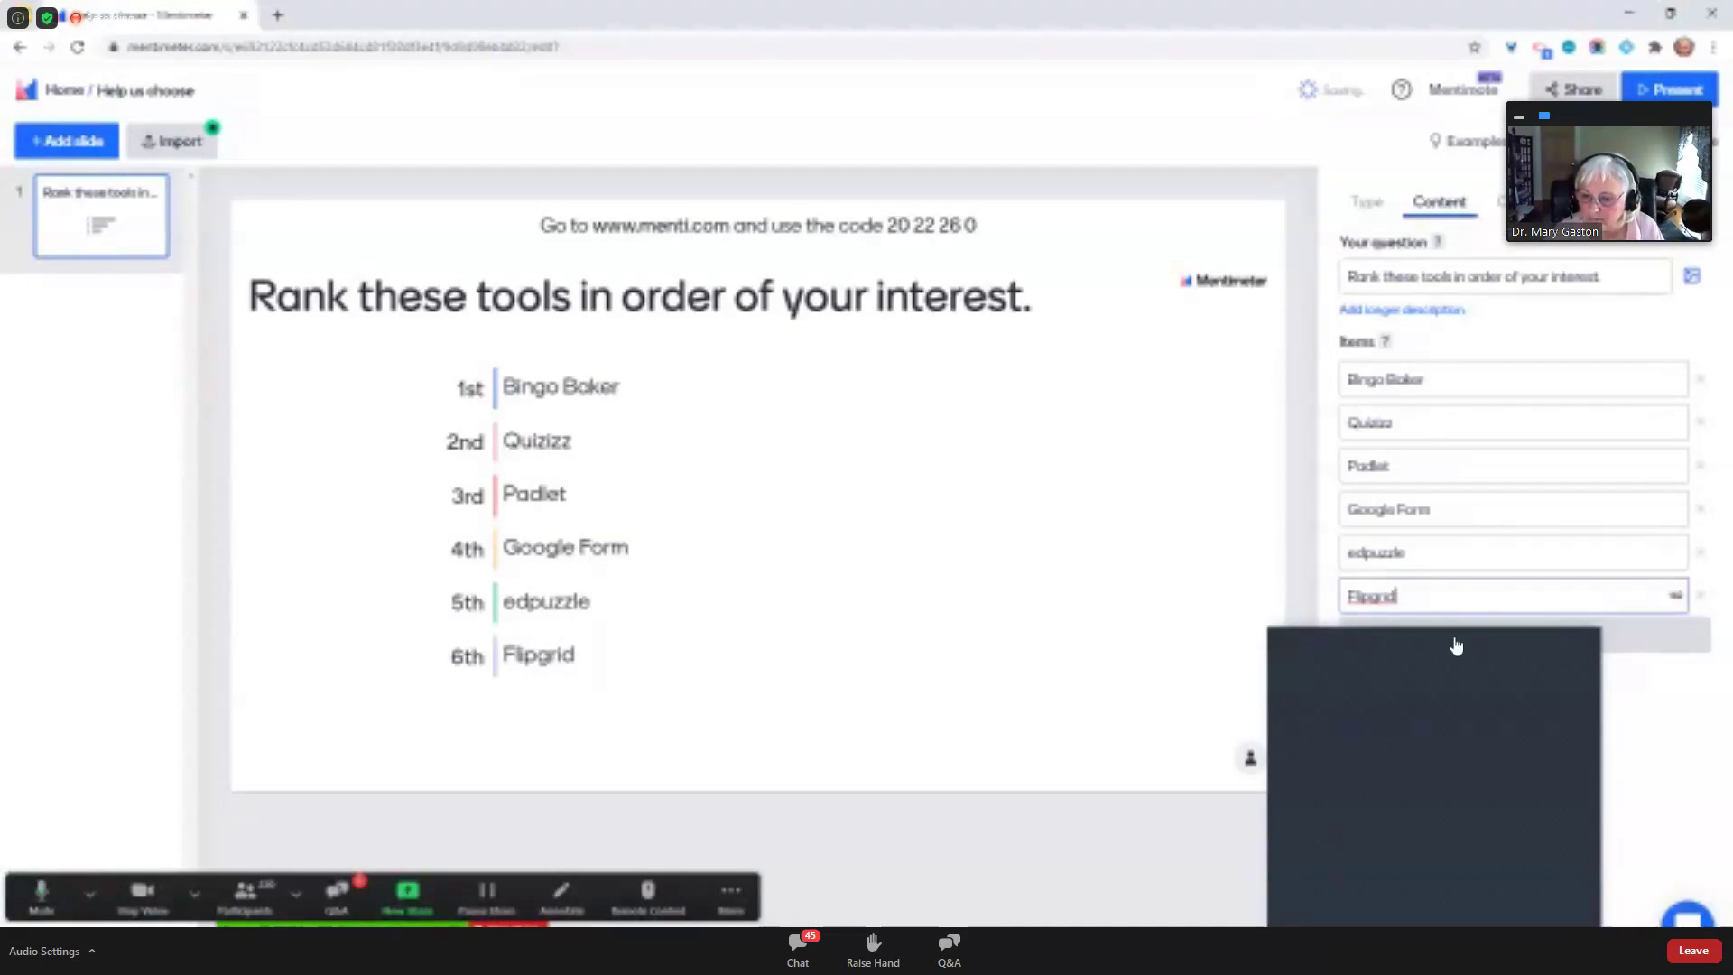
pyautogui.click(1391, 629)
pyautogui.write('Goosechase')
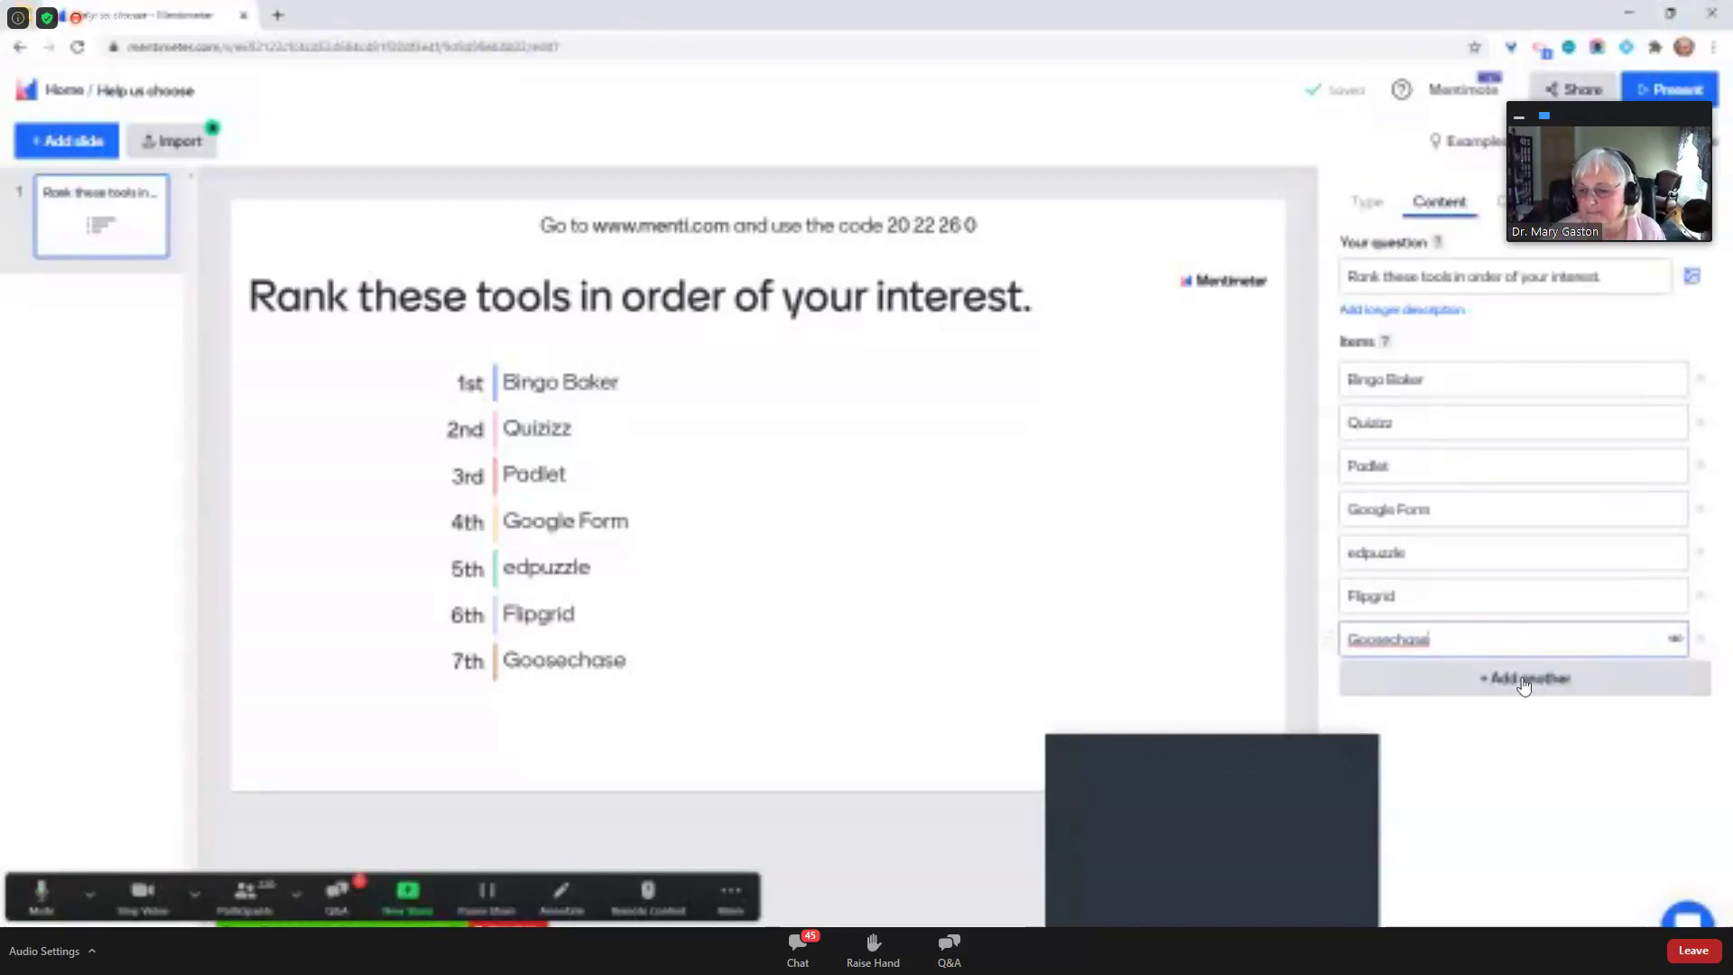
pyautogui.click(1419, 677)
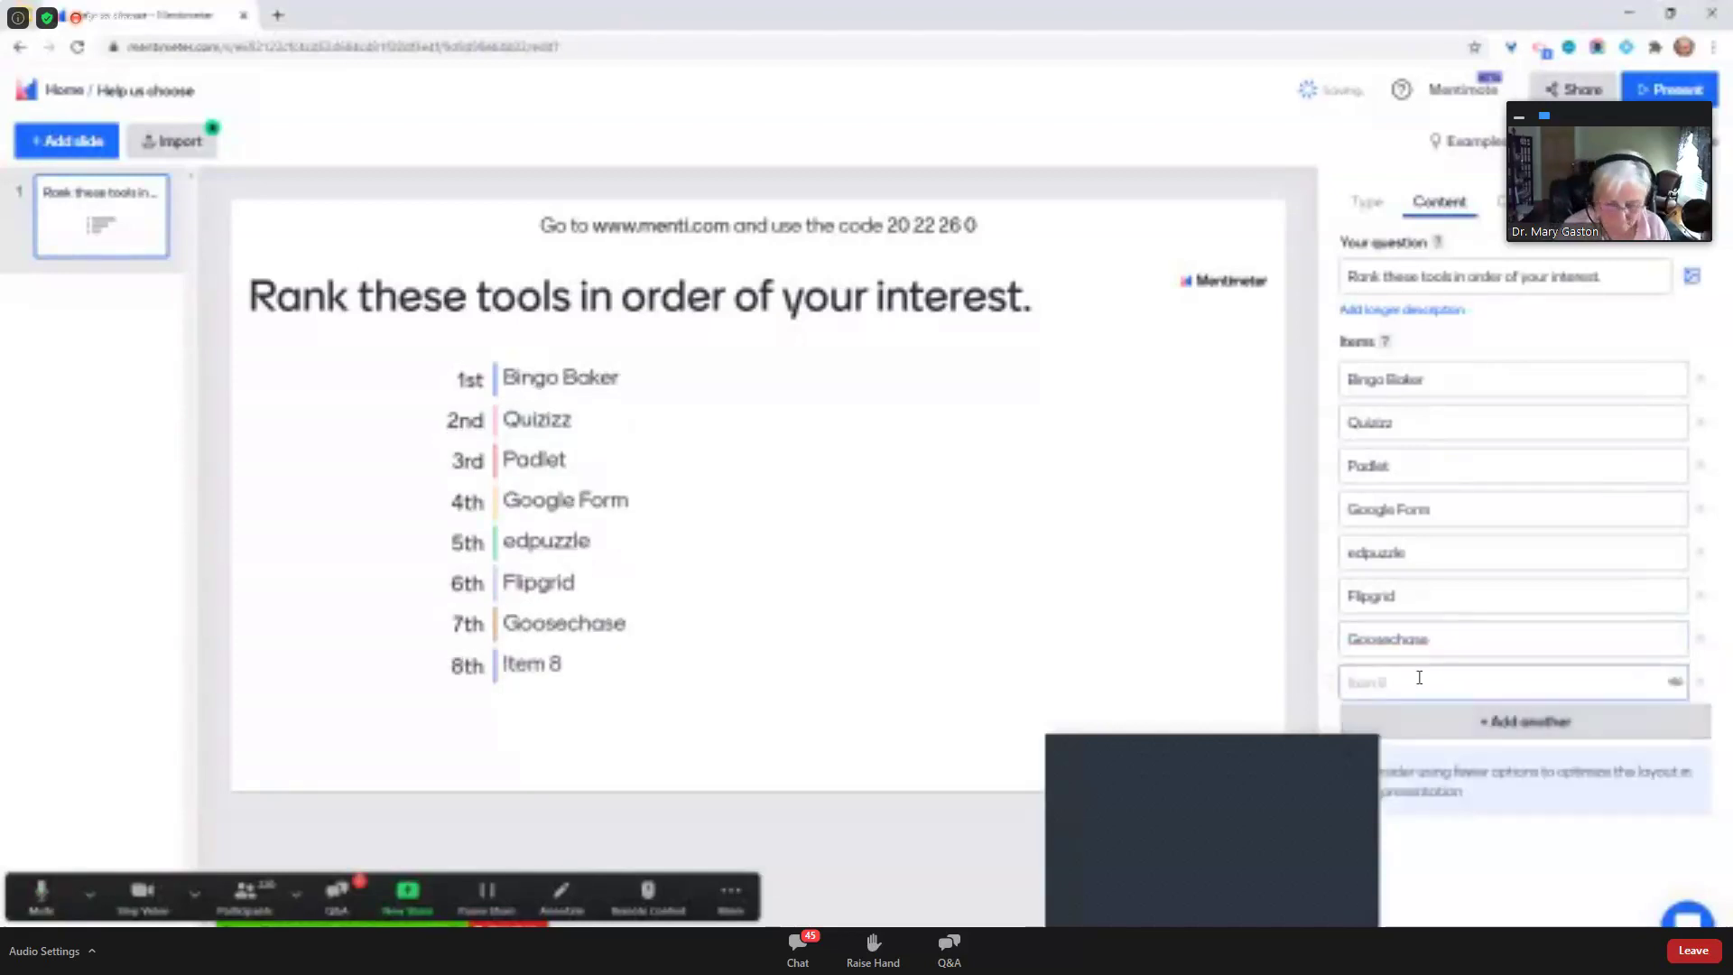
pyautogui.write('Quizlet')
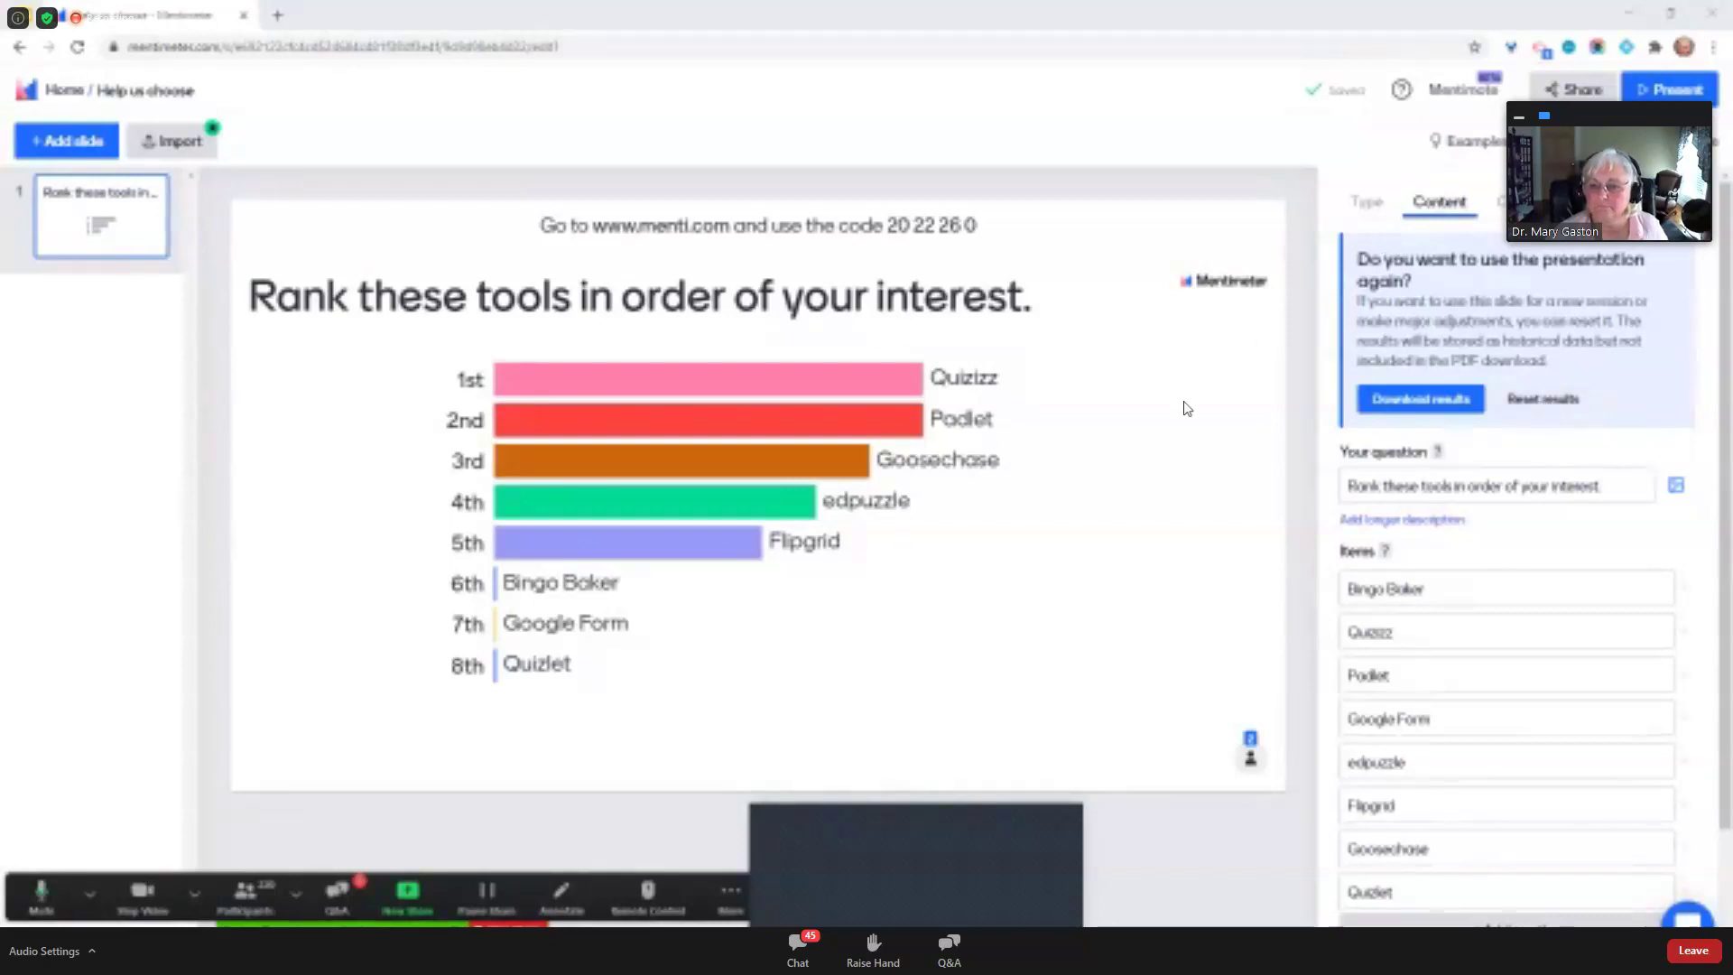
# Extend the validity of the presentation's digit code to 7 days in the sharing settings
pyautogui.click(1525, 398)
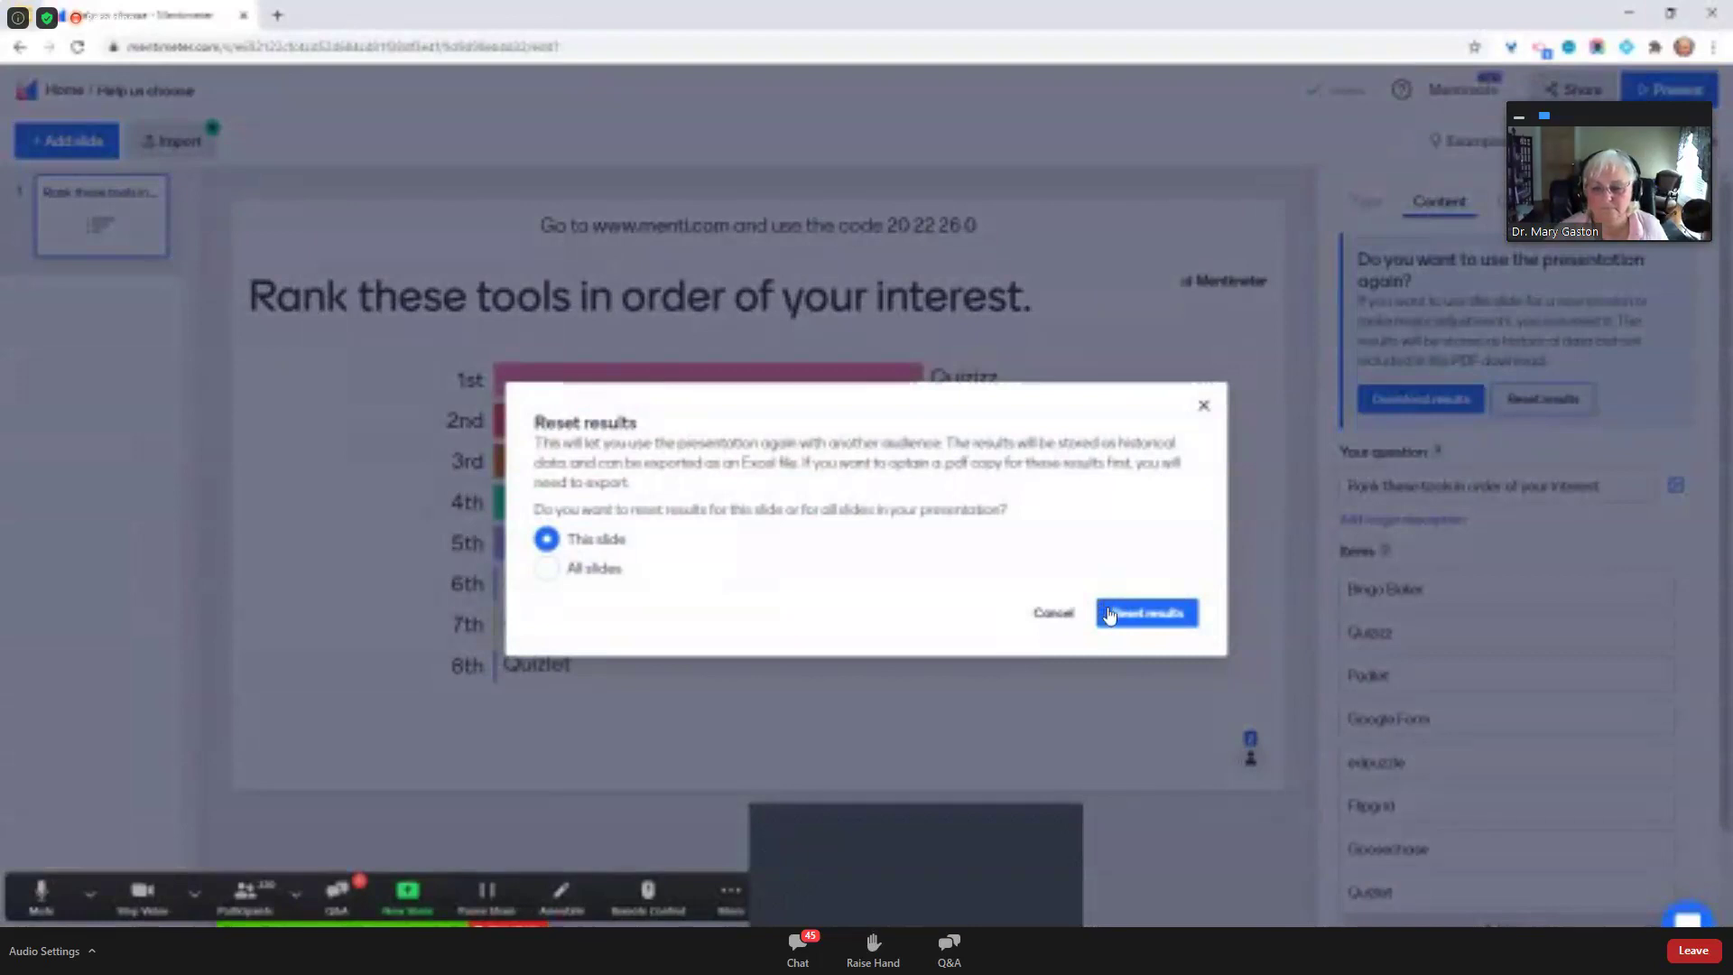
pyautogui.click(1204, 407)
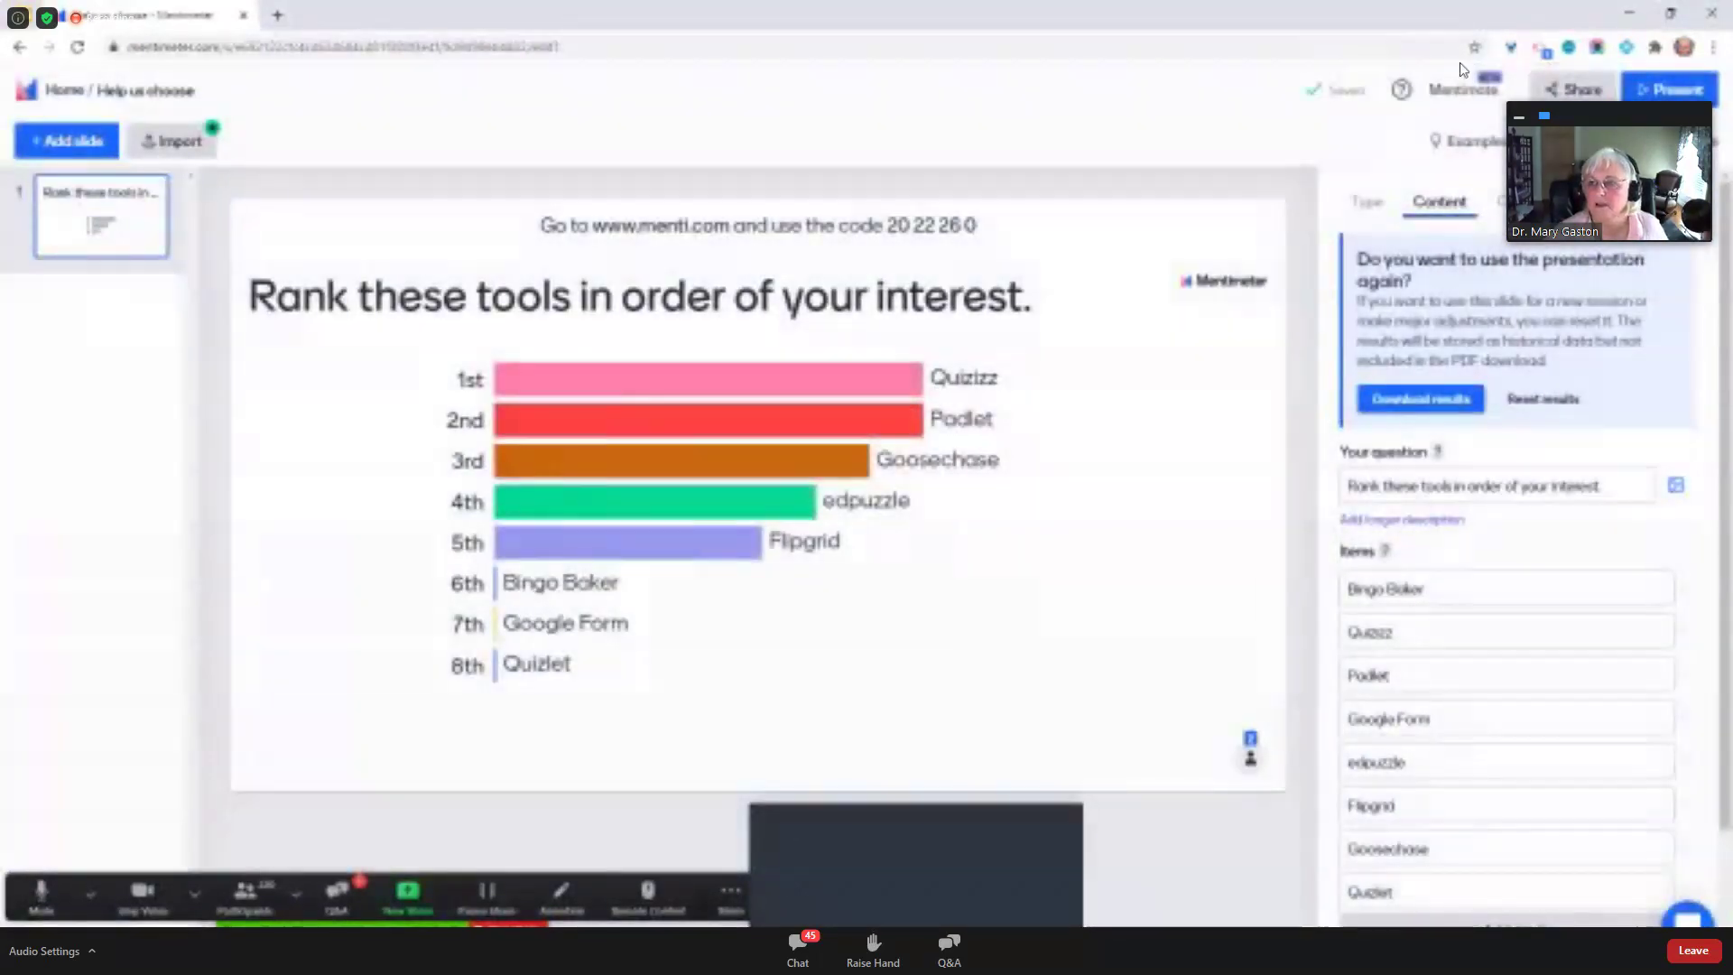
pyautogui.click(1582, 90)
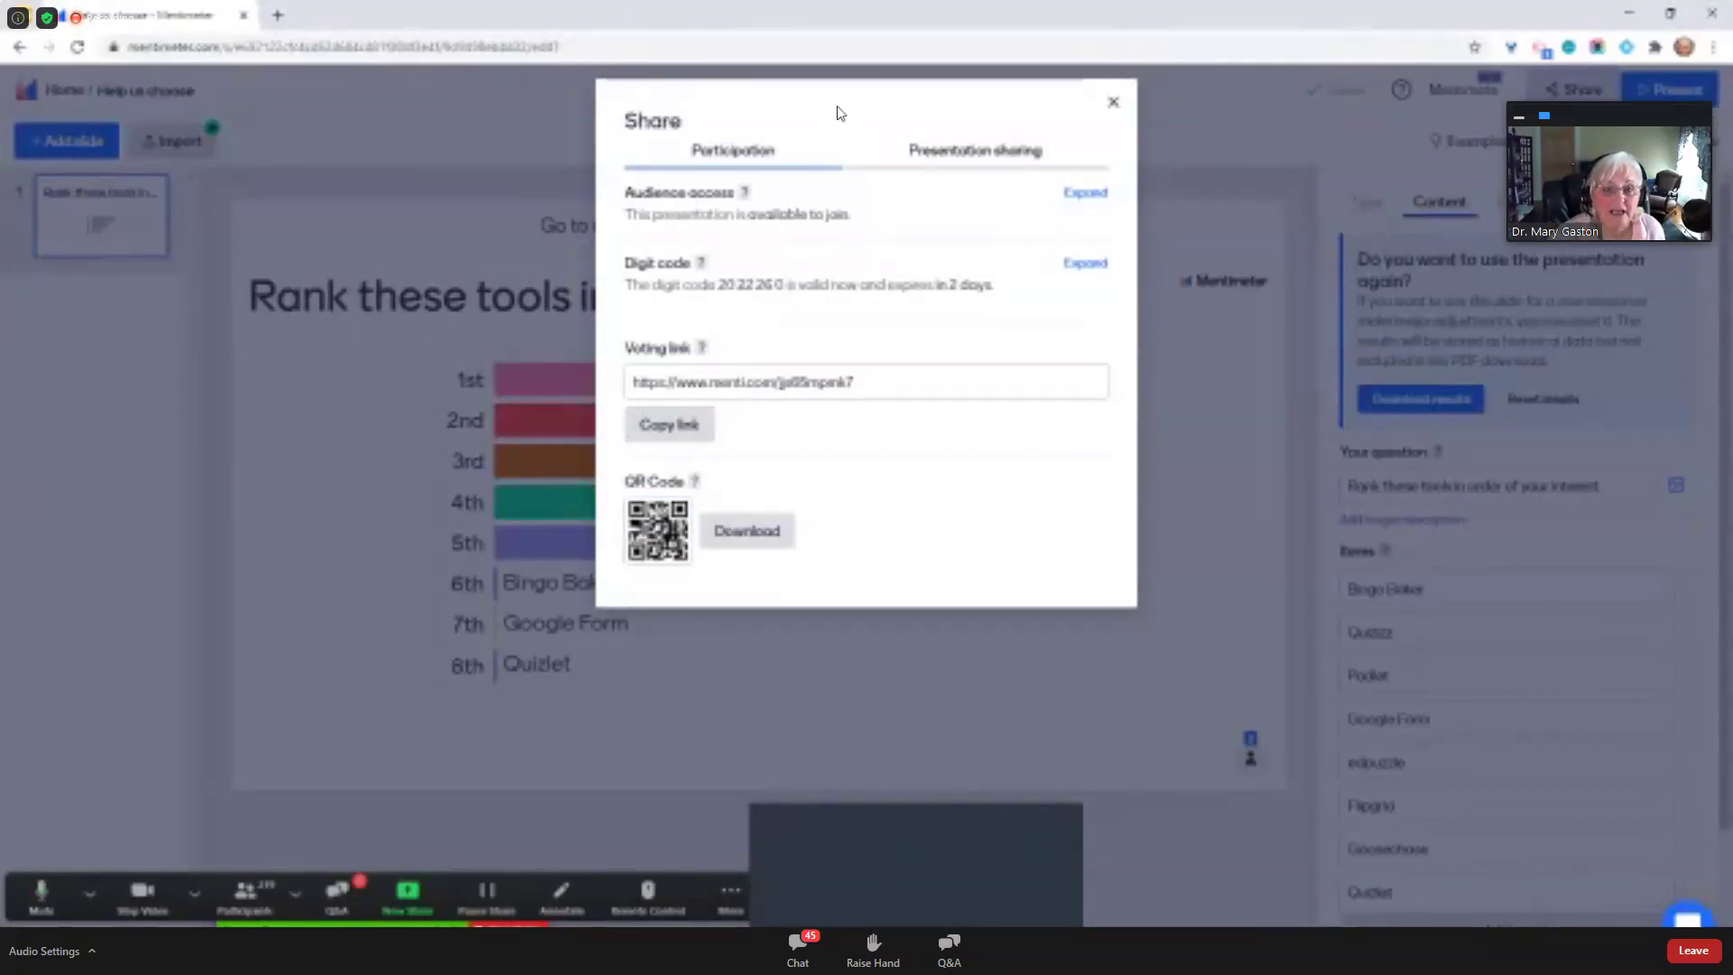
pyautogui.moveTo(842, 110)
pyautogui.mouseDown()
pyautogui.moveTo(781, 215)
pyautogui.moveTo(851, 100)
pyautogui.mouseUp()
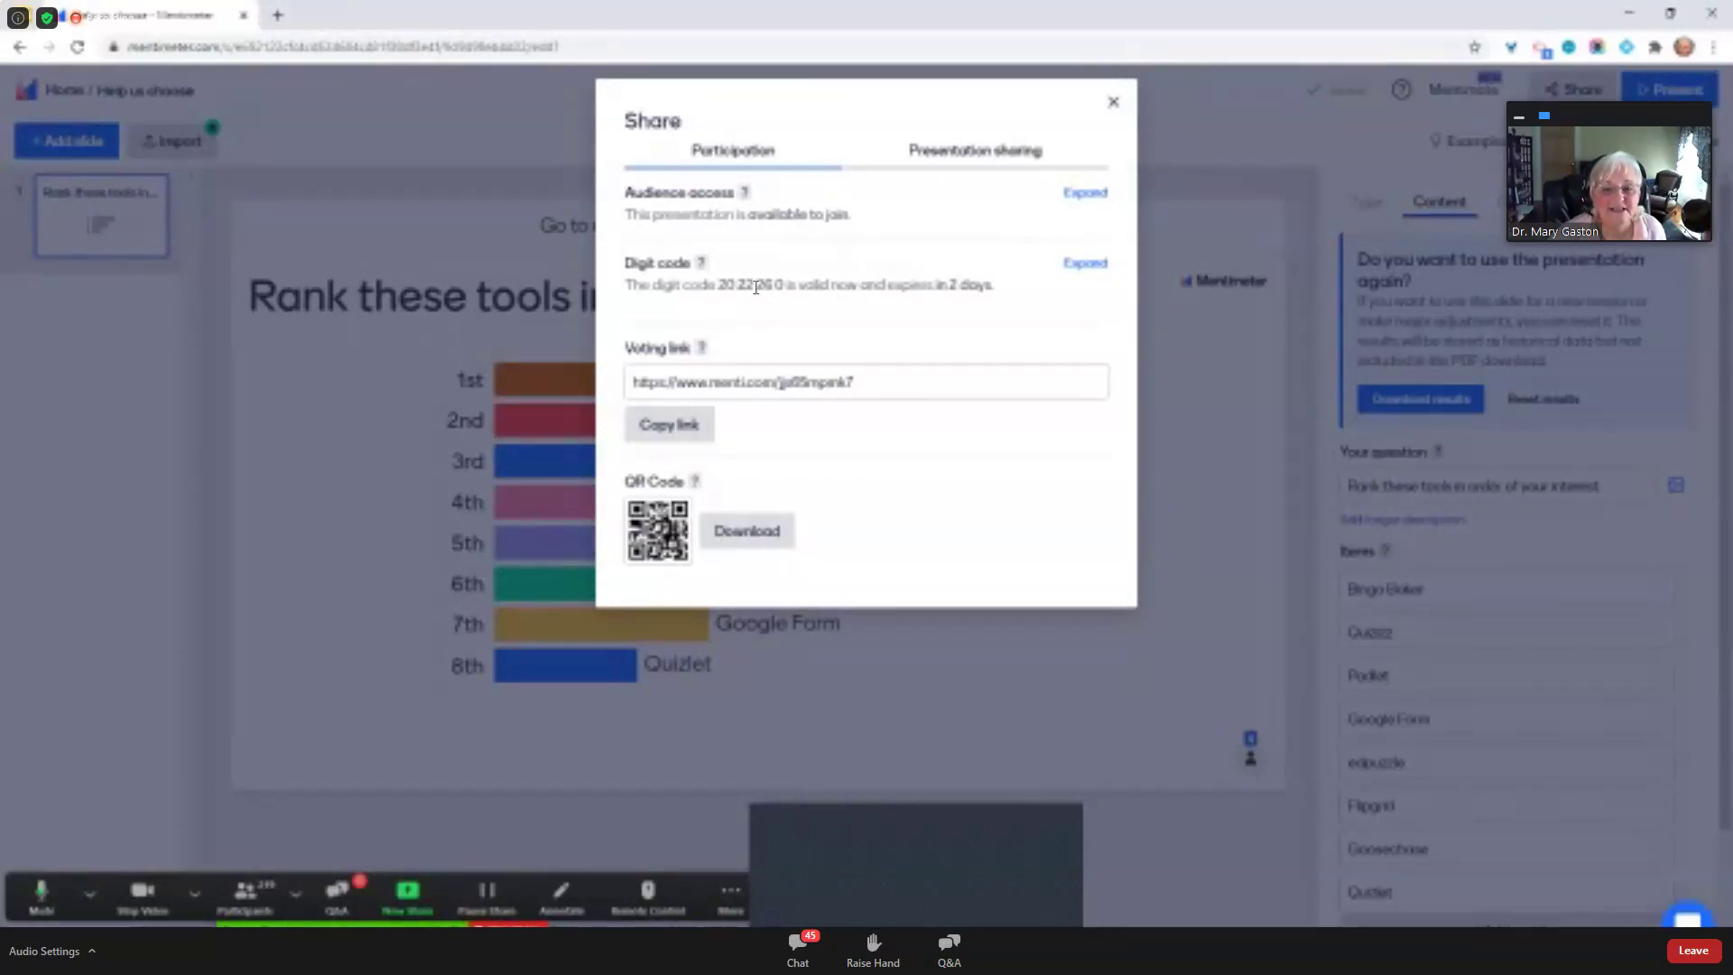
pyautogui.click(1083, 265)
pyautogui.click(744, 447)
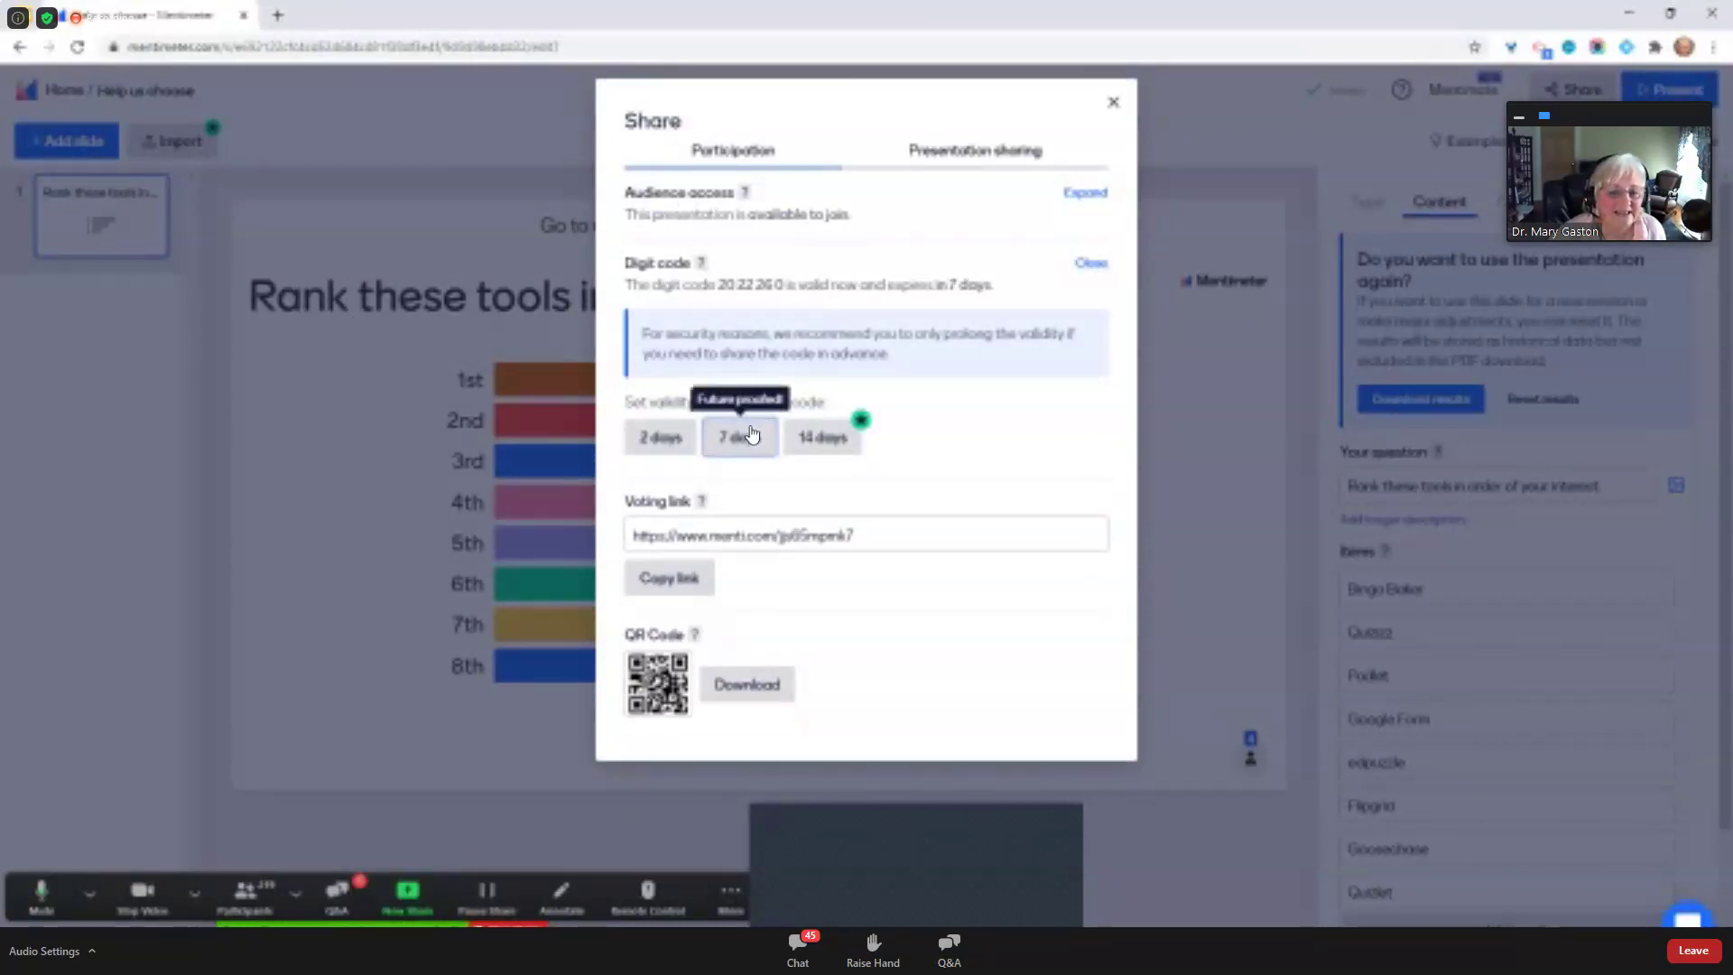
pyautogui.click(741, 451)
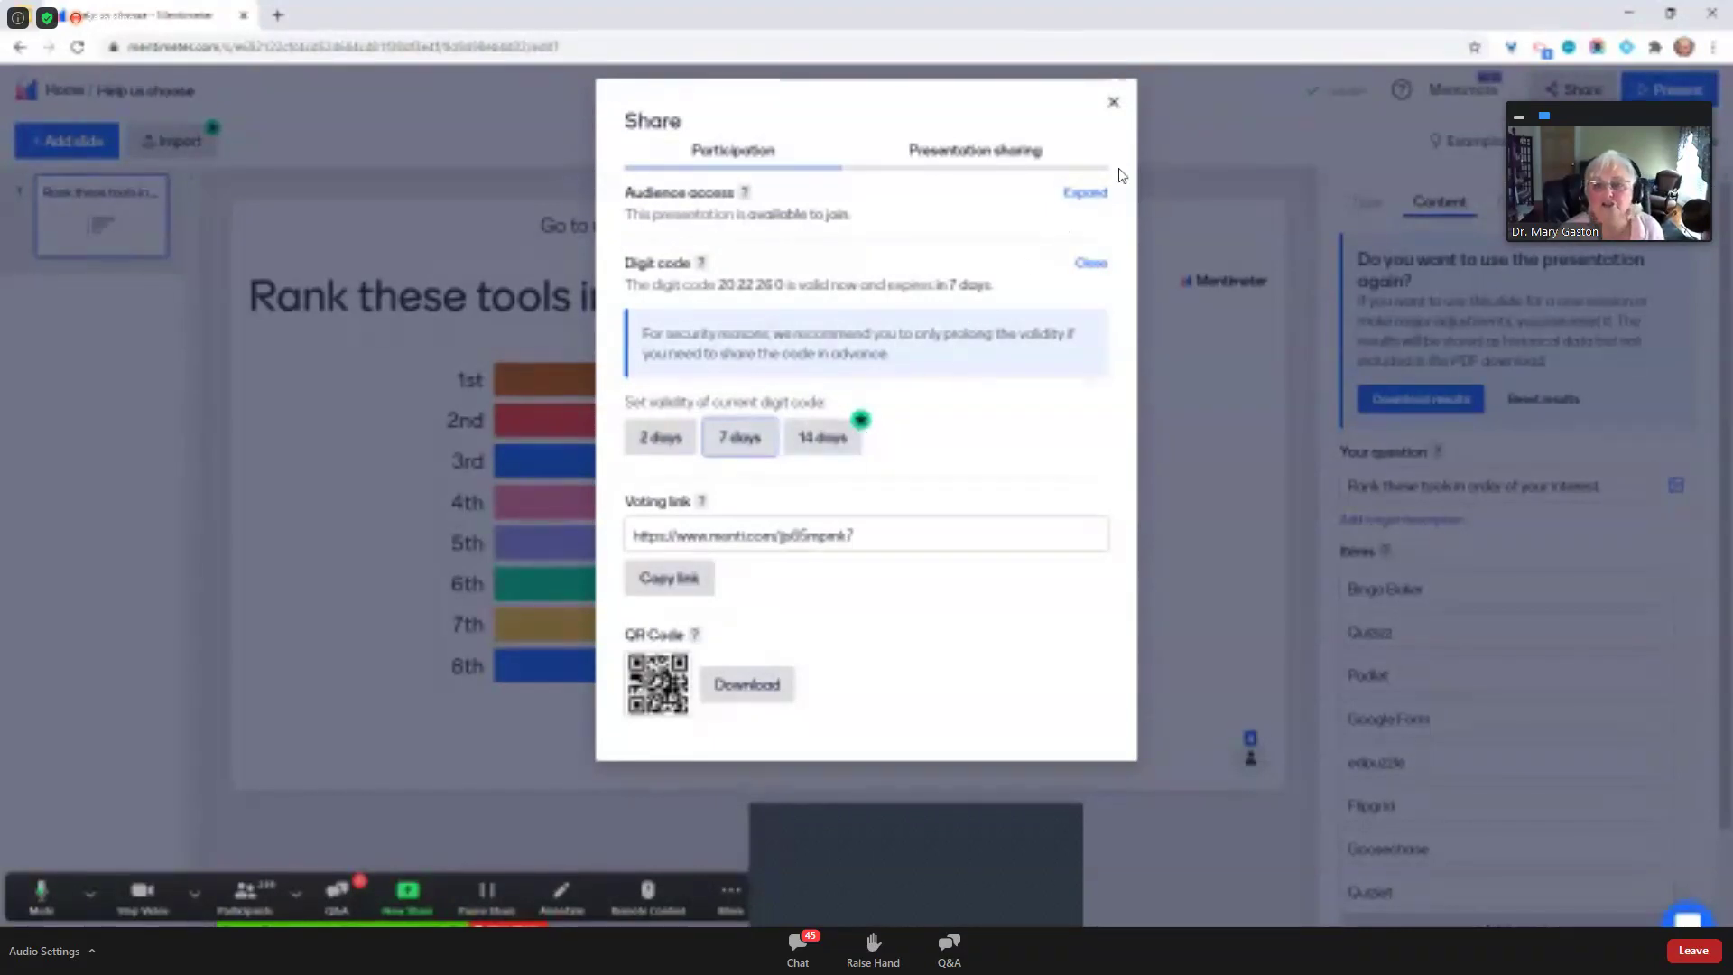
pyautogui.click(1112, 105)
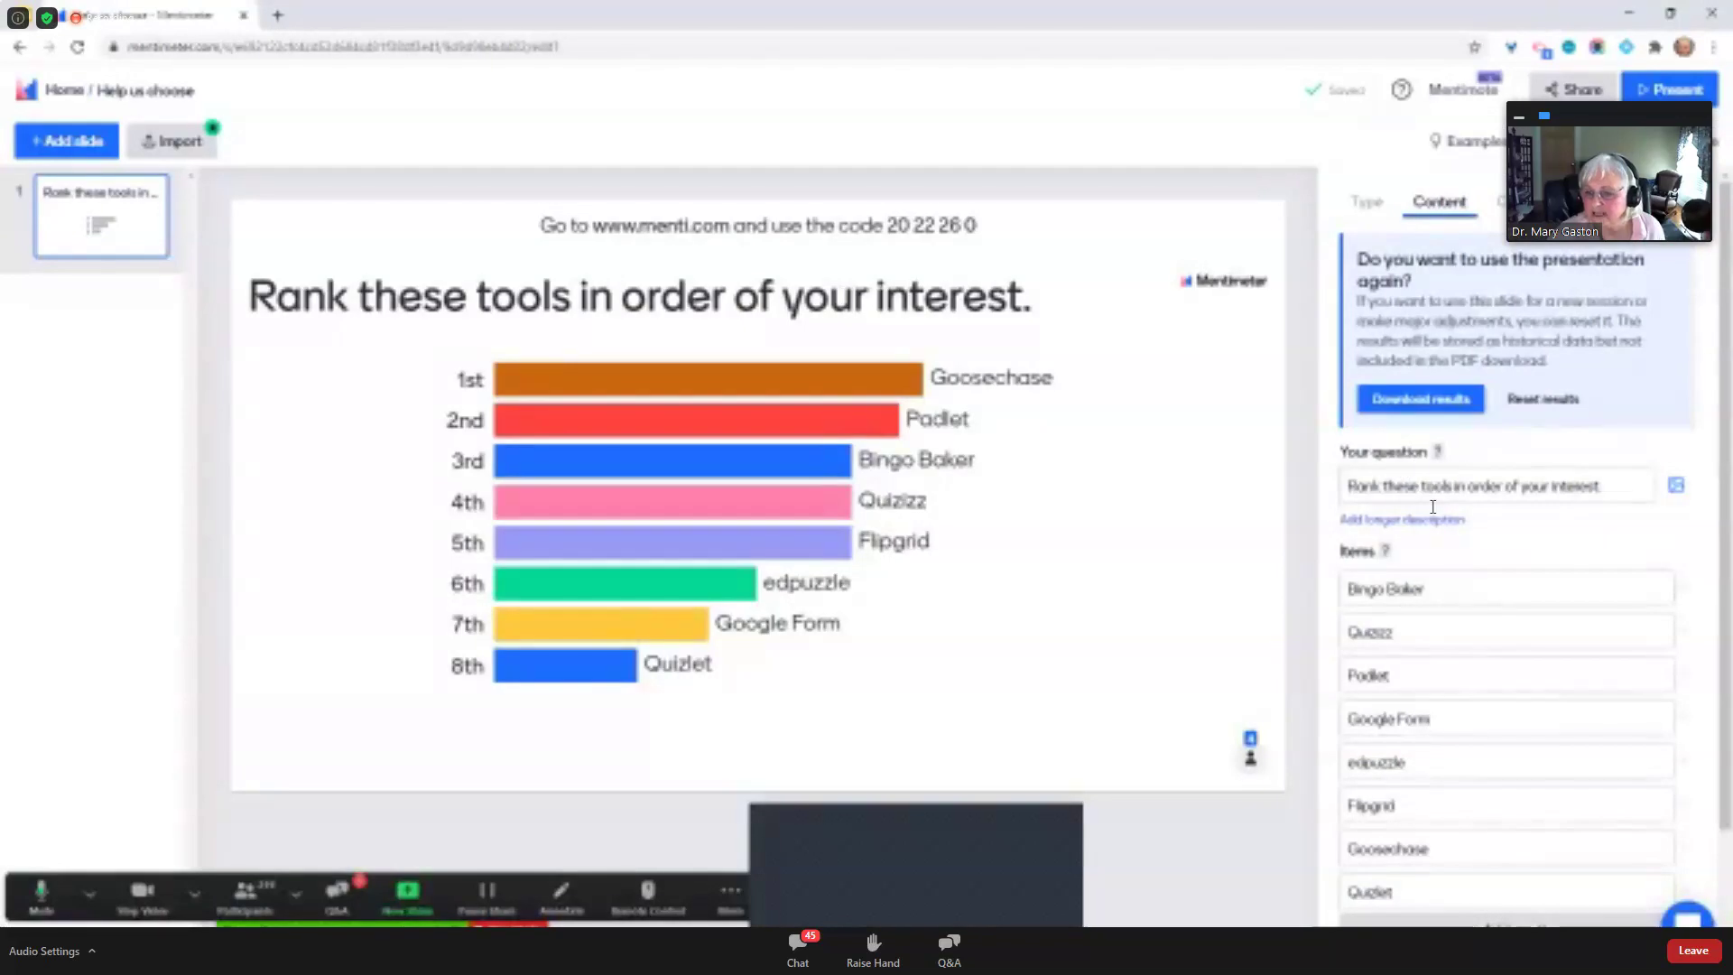
# Reset the voting results for this ranking slide only
pyautogui.click(1448, 593)
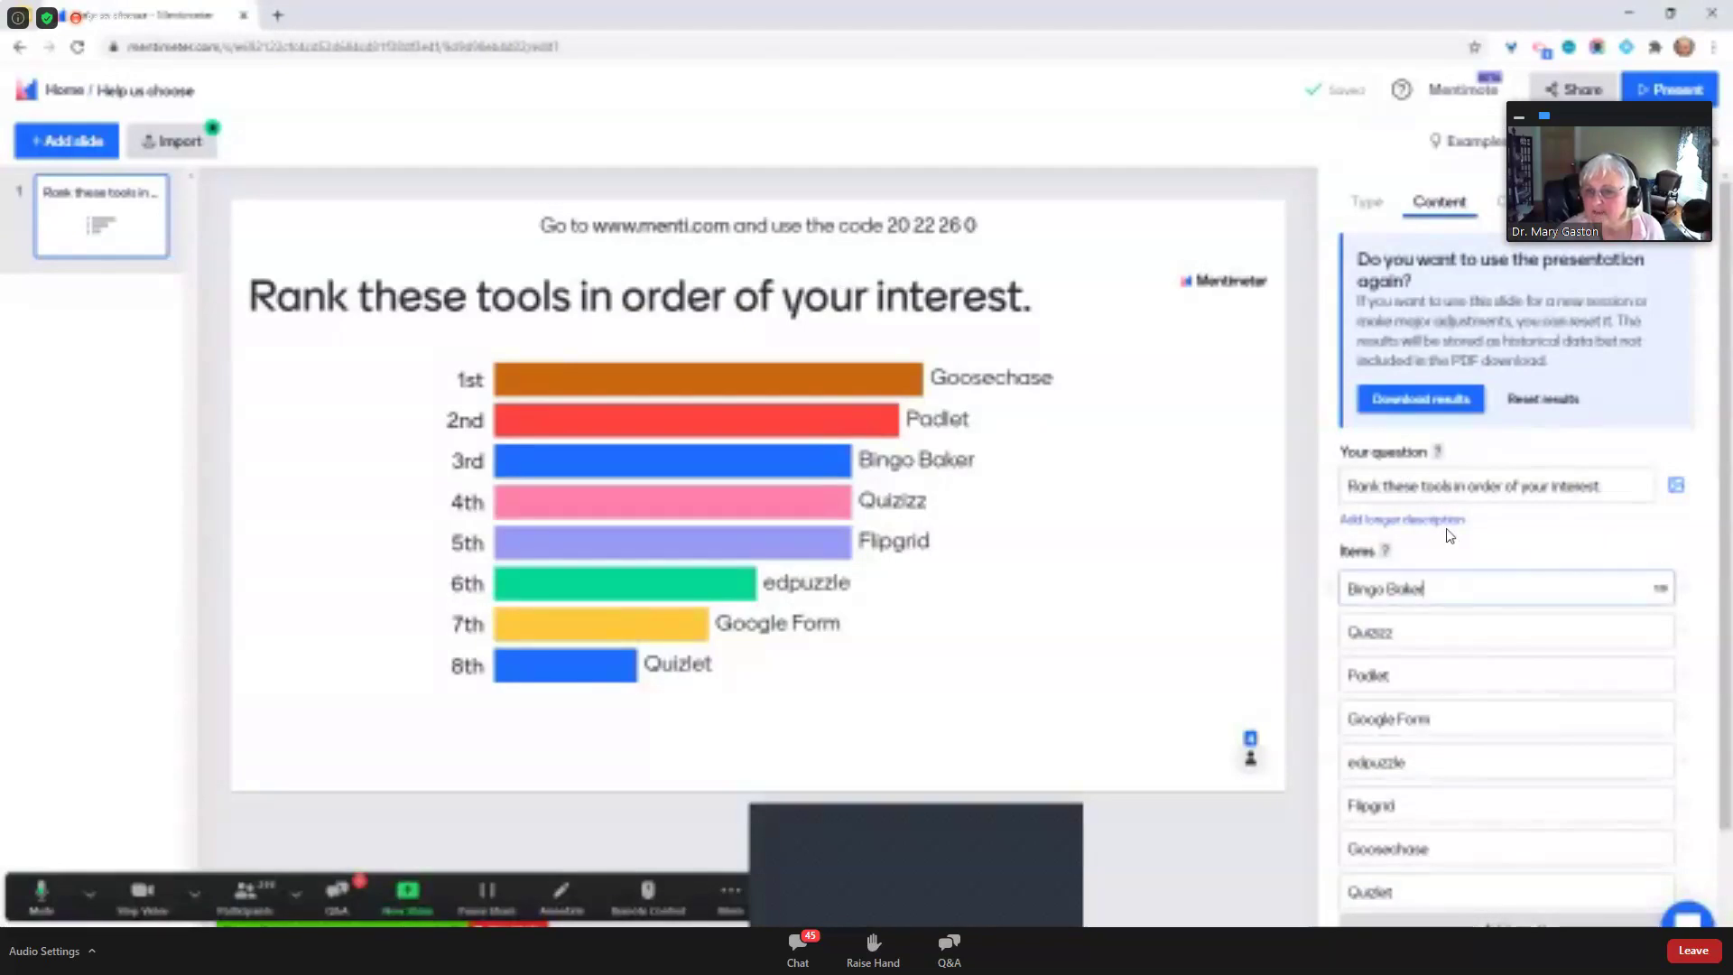
pyautogui.click(1364, 204)
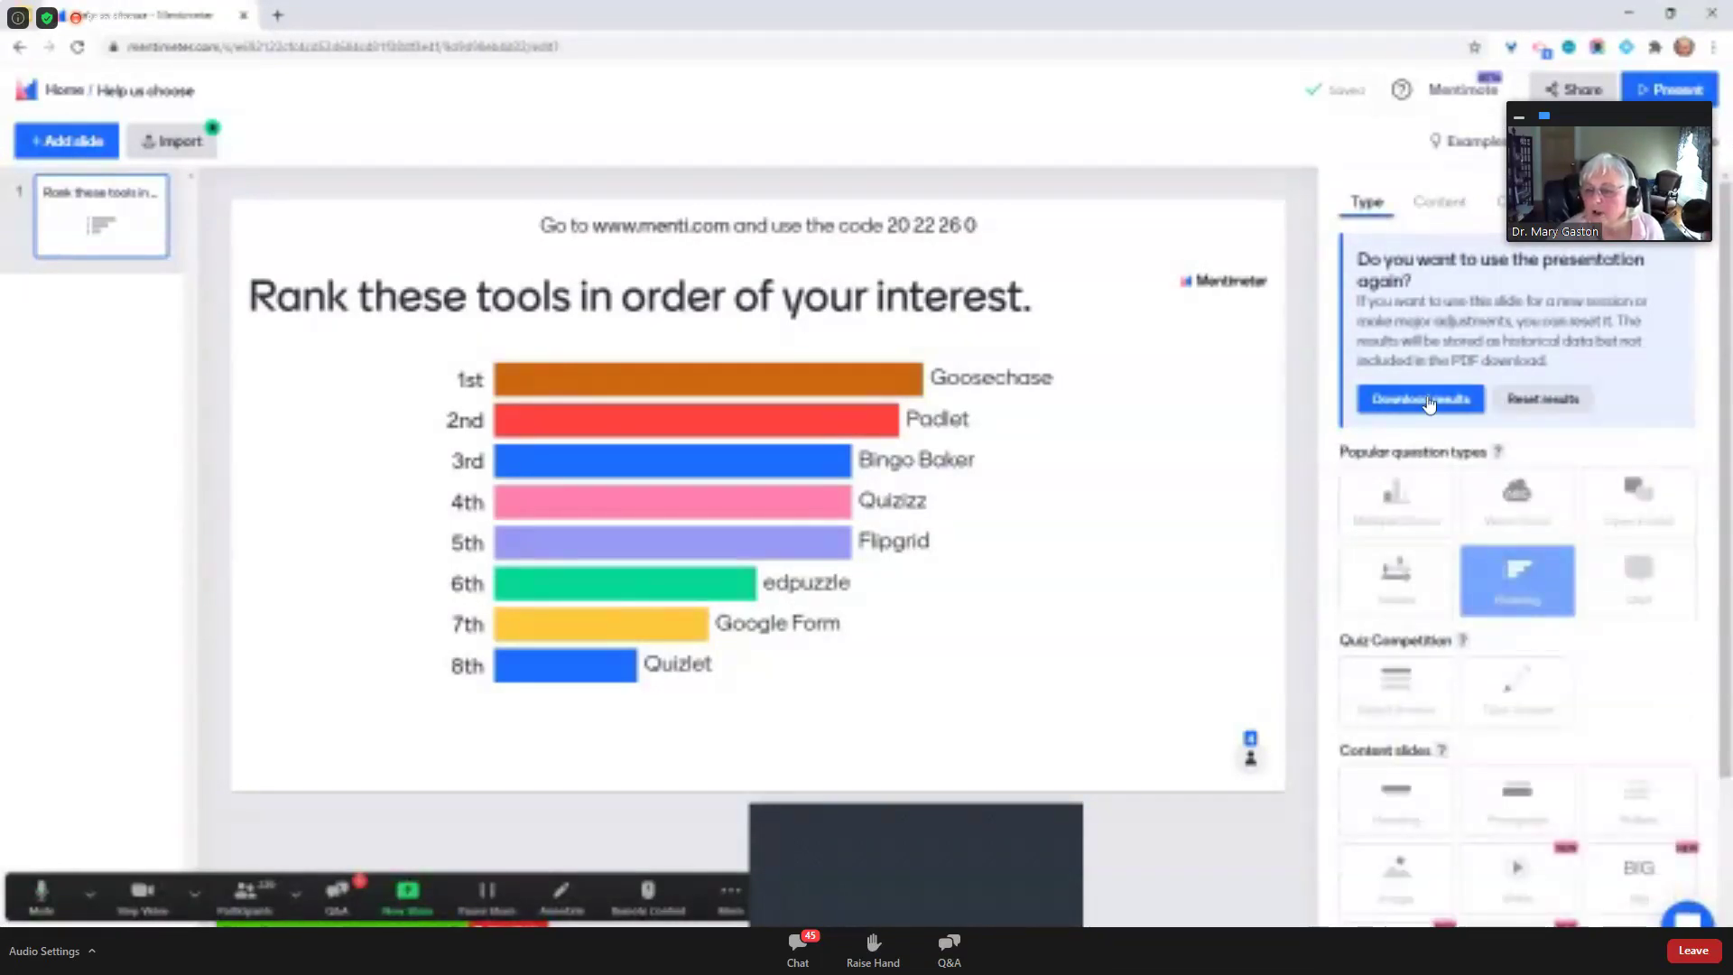
pyautogui.click(1544, 403)
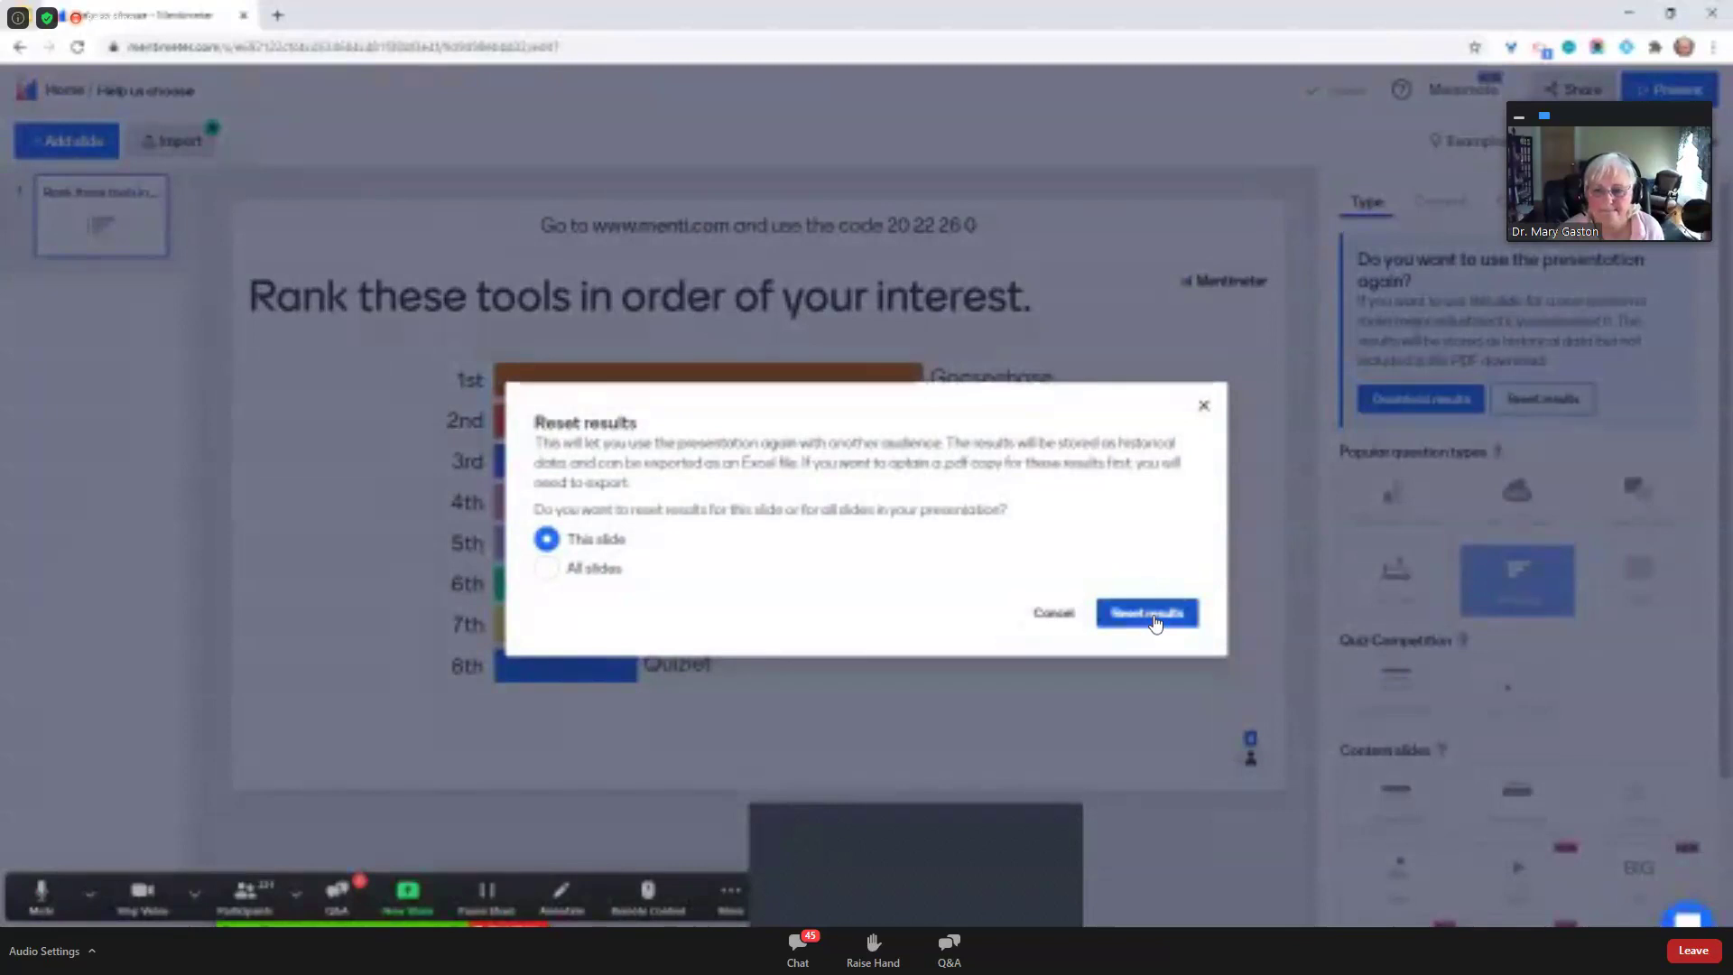
pyautogui.click(1146, 613)
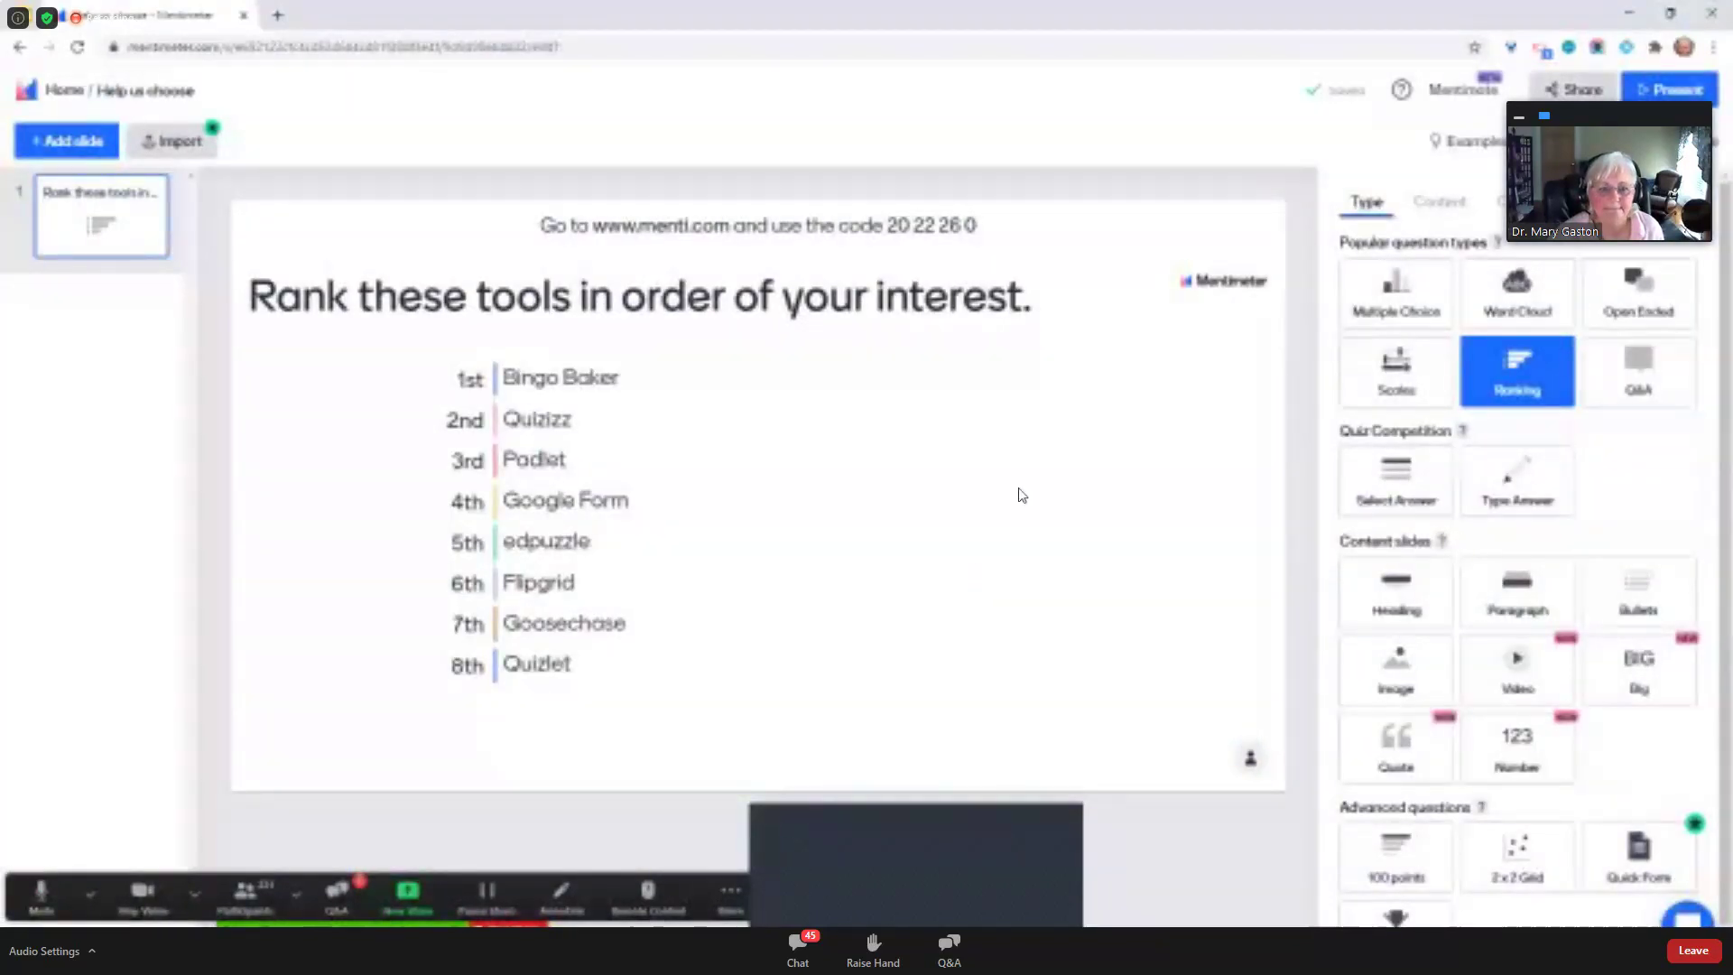
# Review the participation sharing details and present the ranking slide in full screen
pyautogui.click(1577, 91)
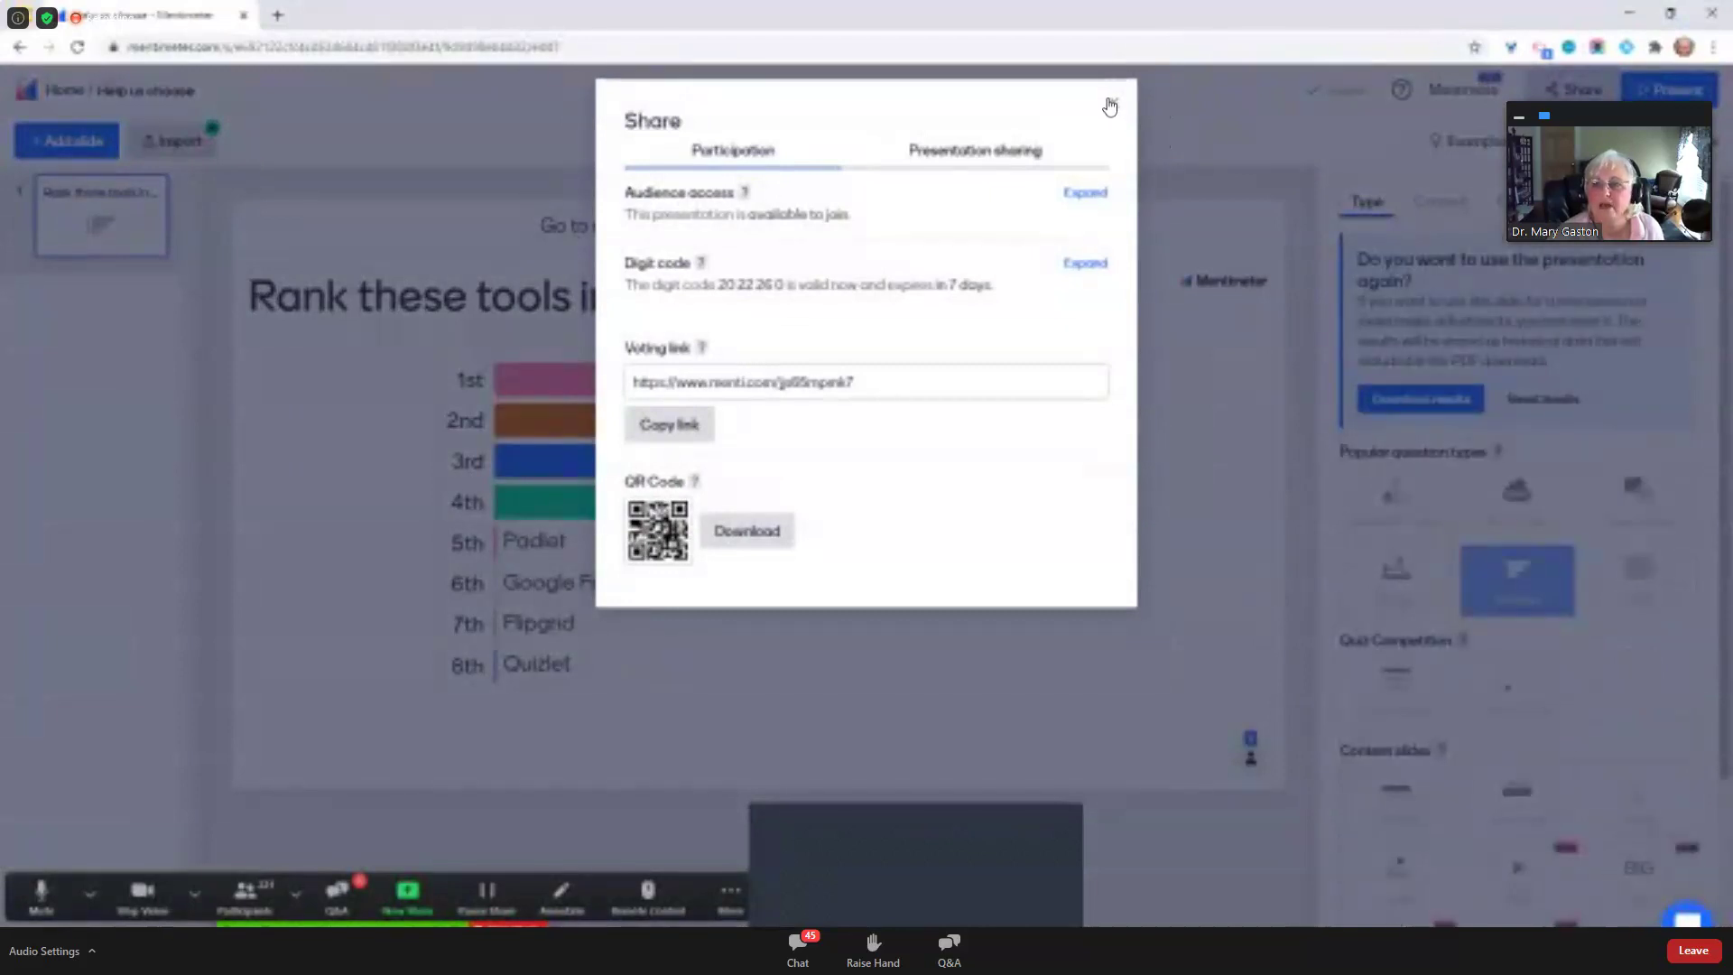
pyautogui.click(1110, 107)
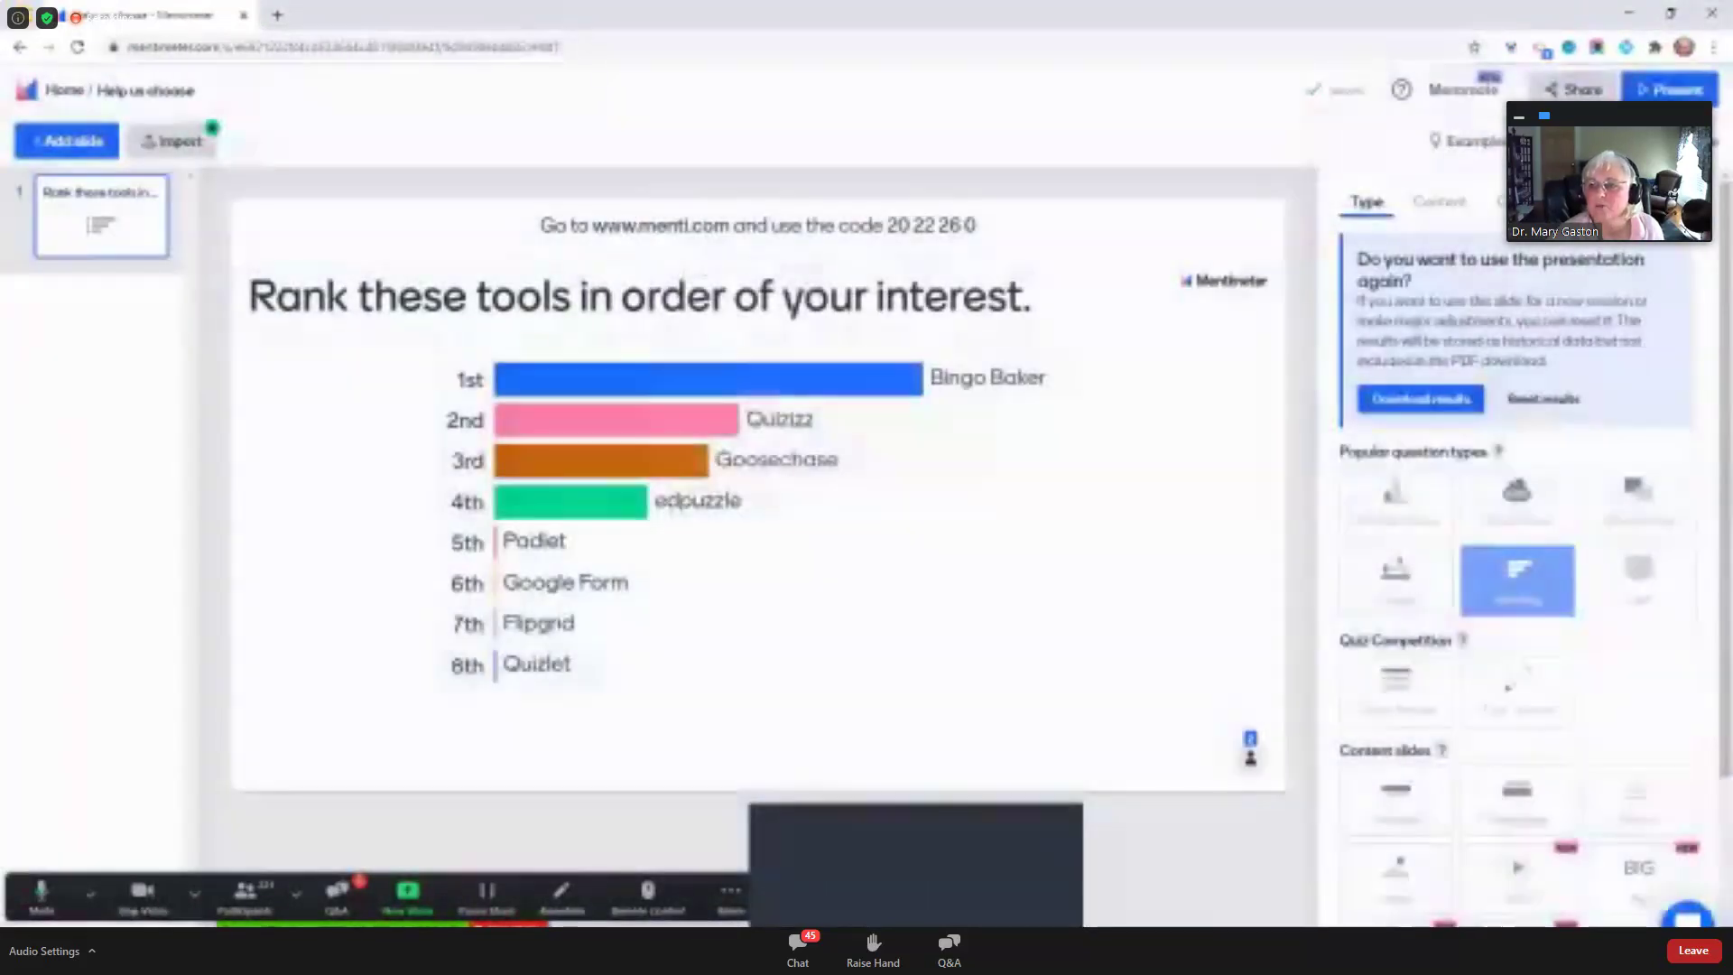
pyautogui.click(1648, 93)
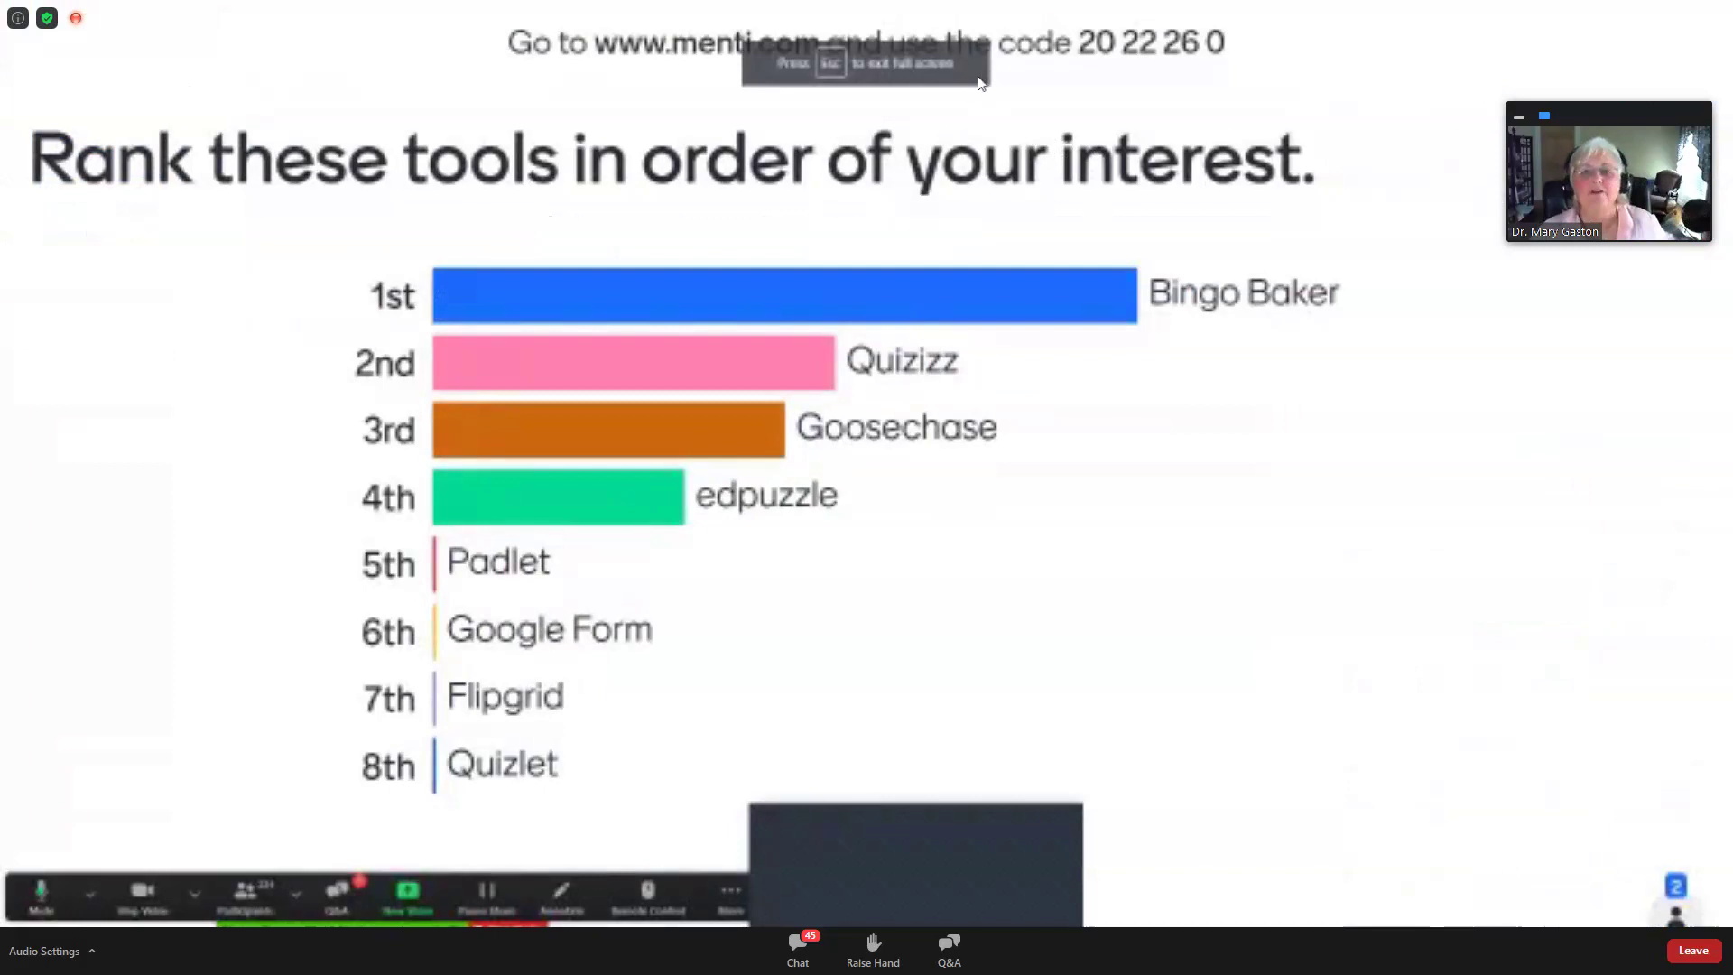
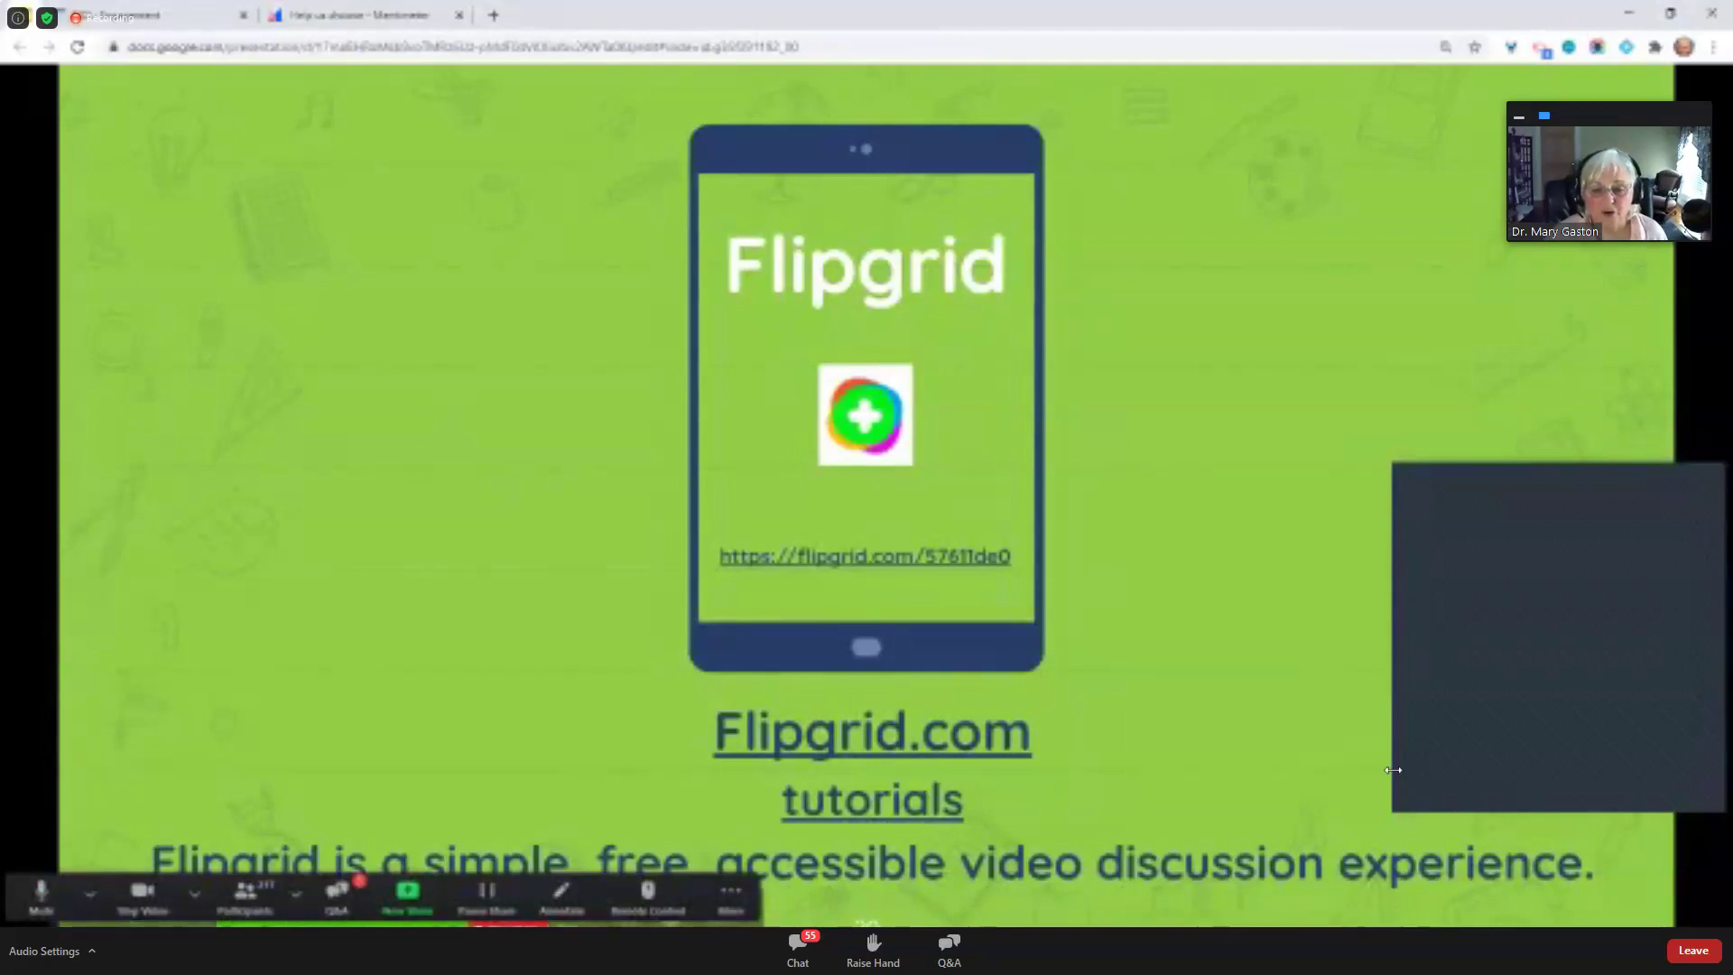
# Open the Flipgrid topic linked on the slide, and send that link to everyone in the Zoom chat
pyautogui.click(897, 560)
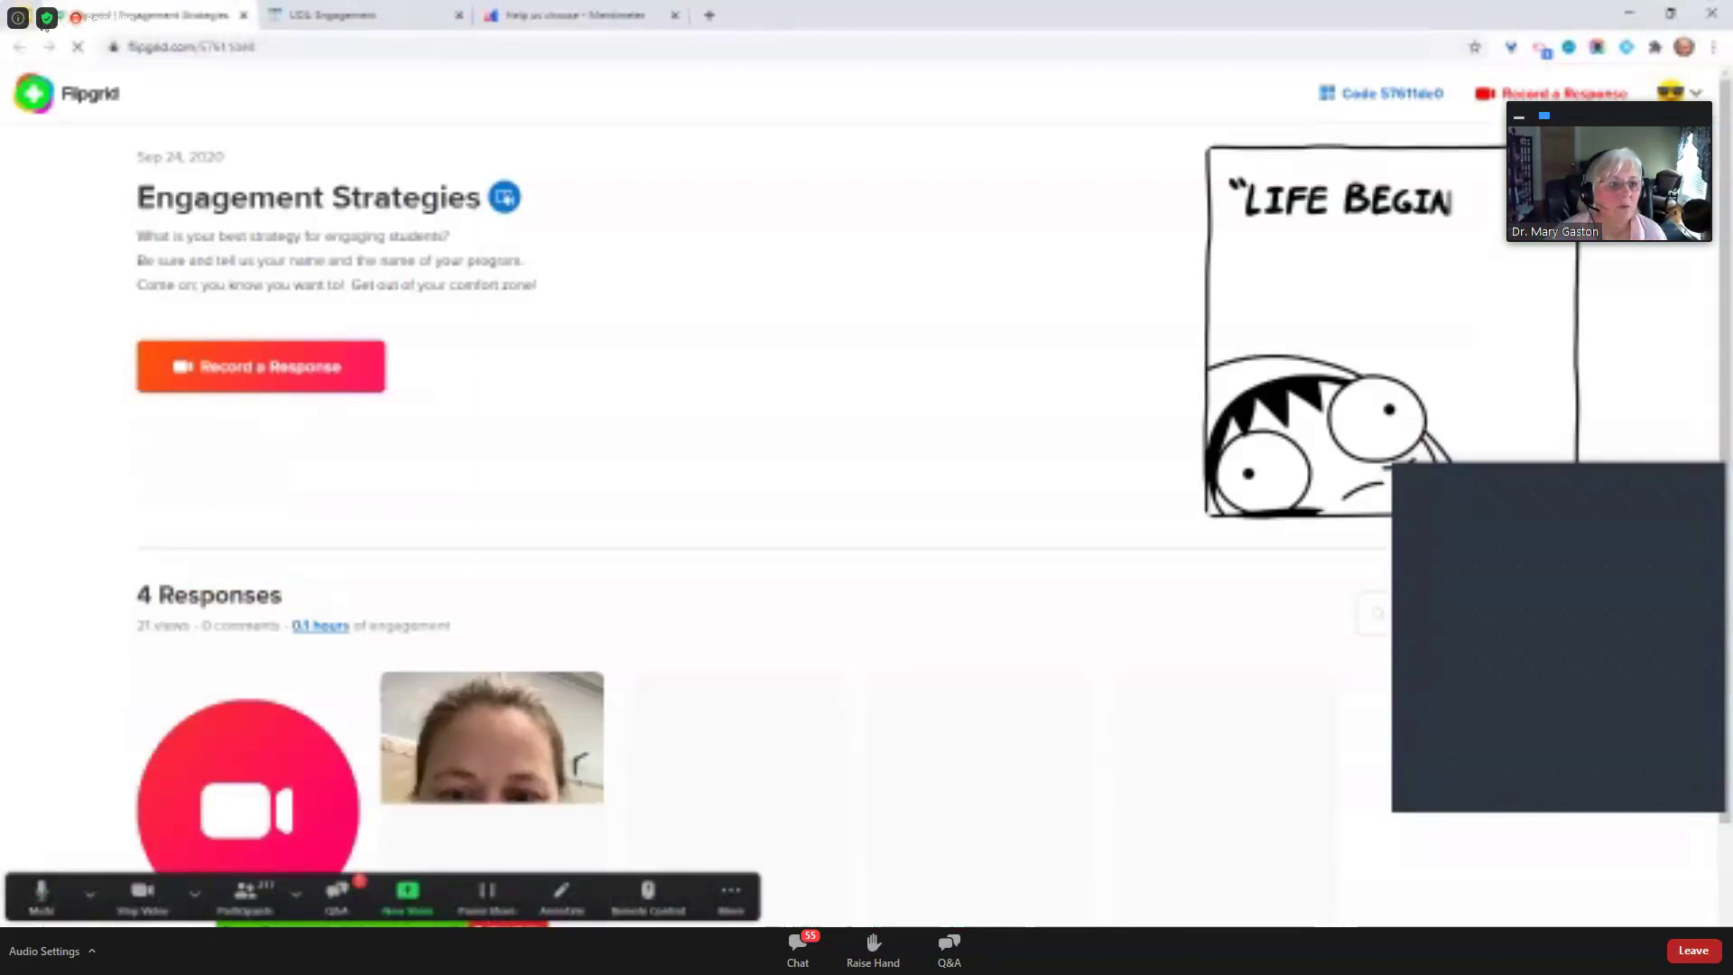
pyautogui.click(34, 19)
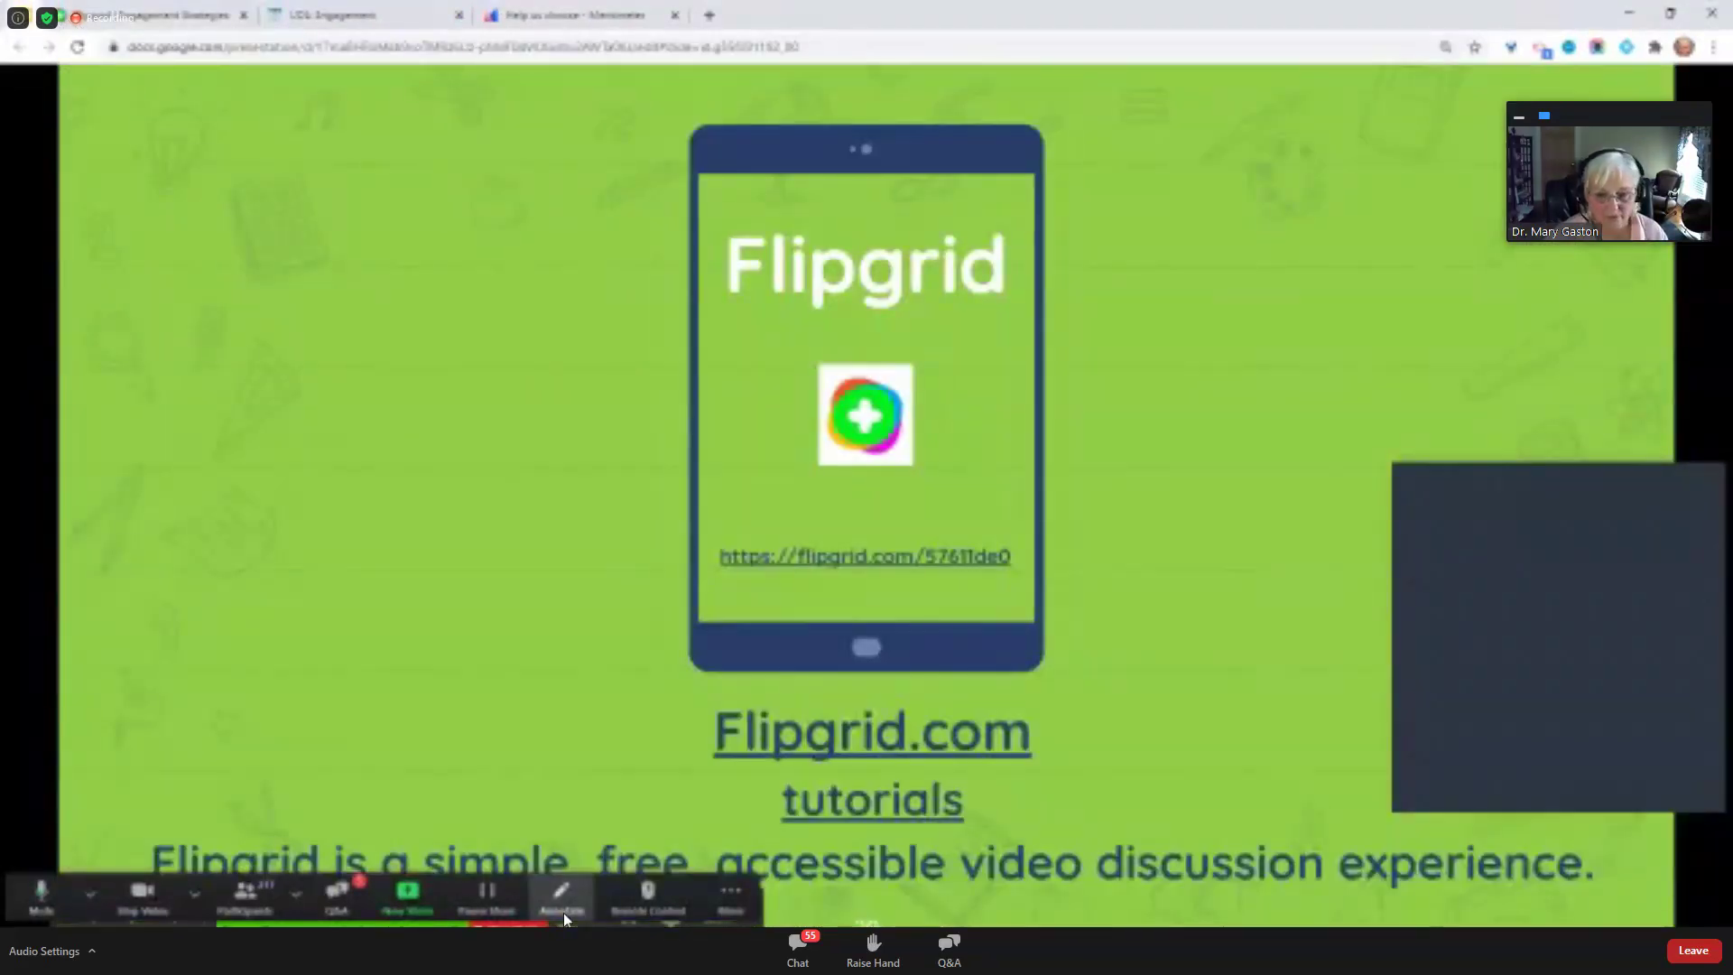
pyautogui.press('Escape')
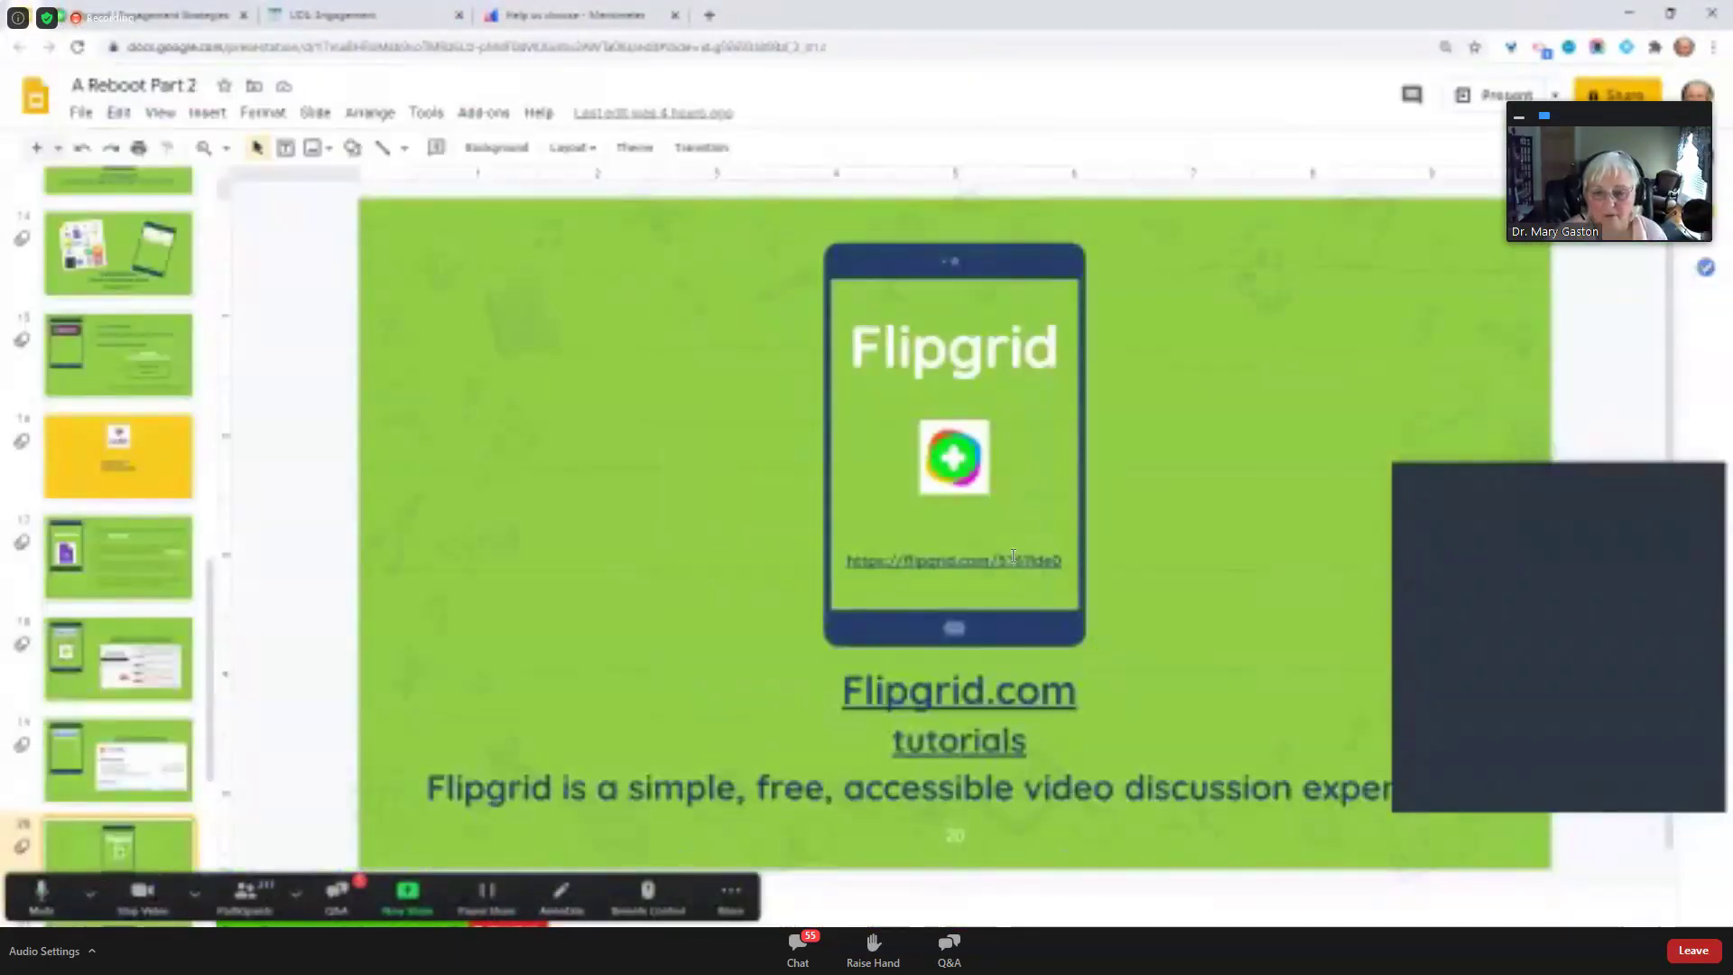
pyautogui.click(986, 559)
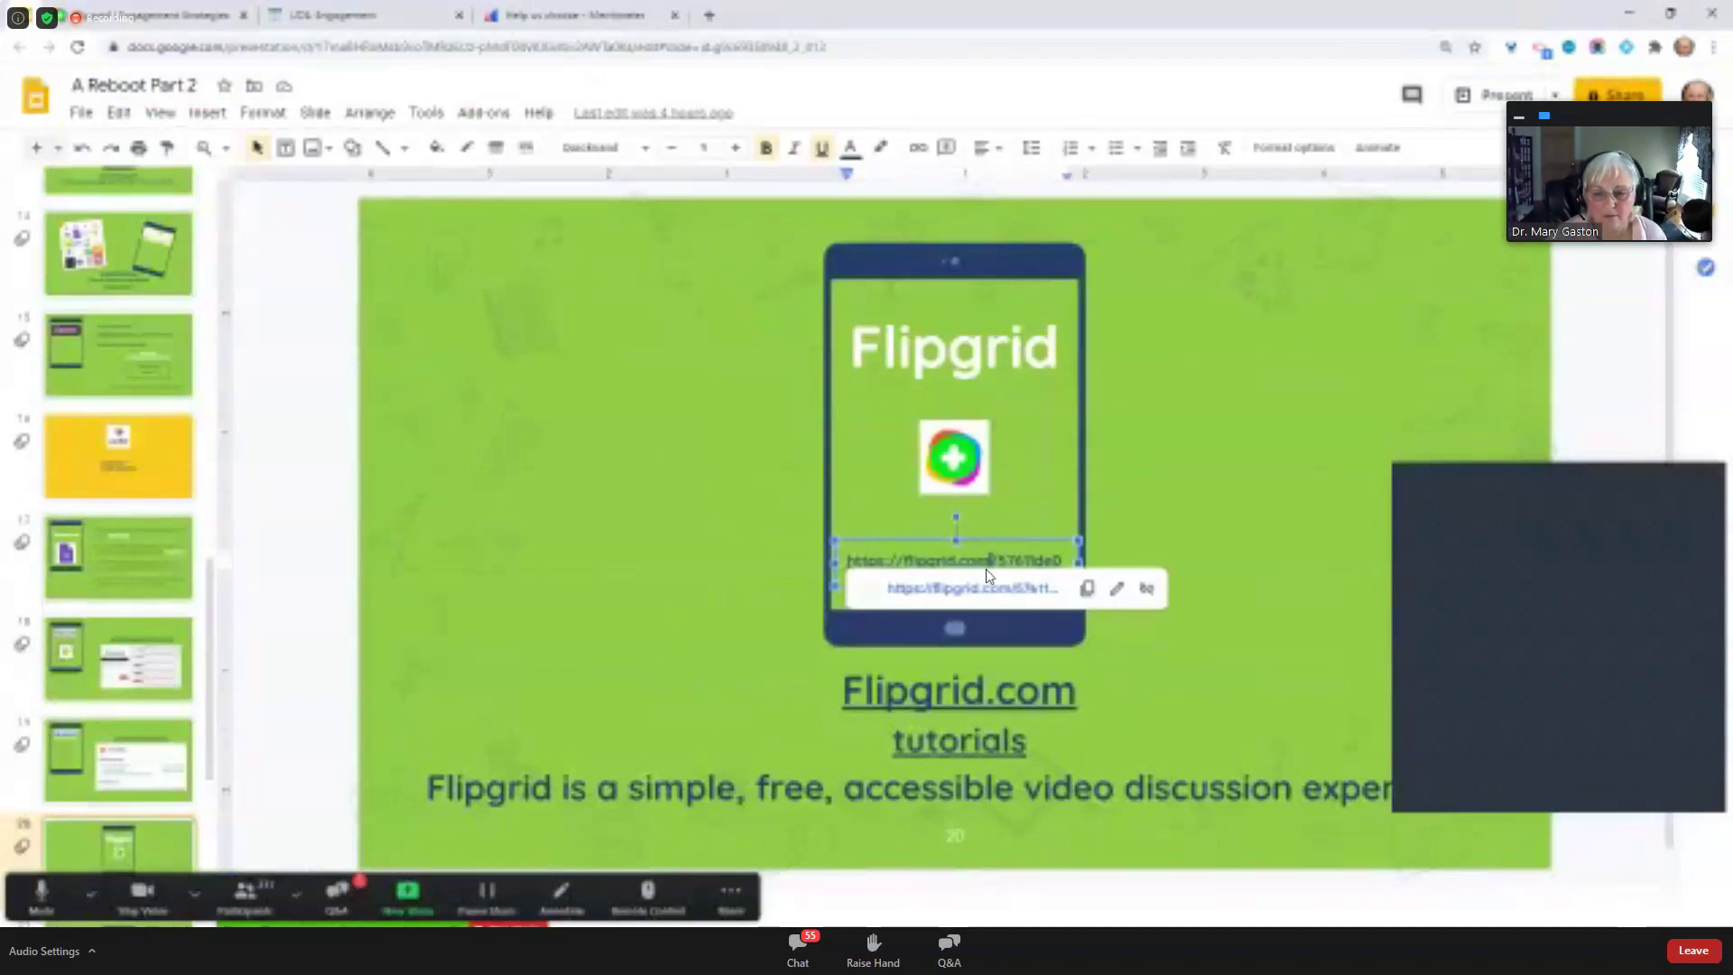
pyautogui.click(1087, 588)
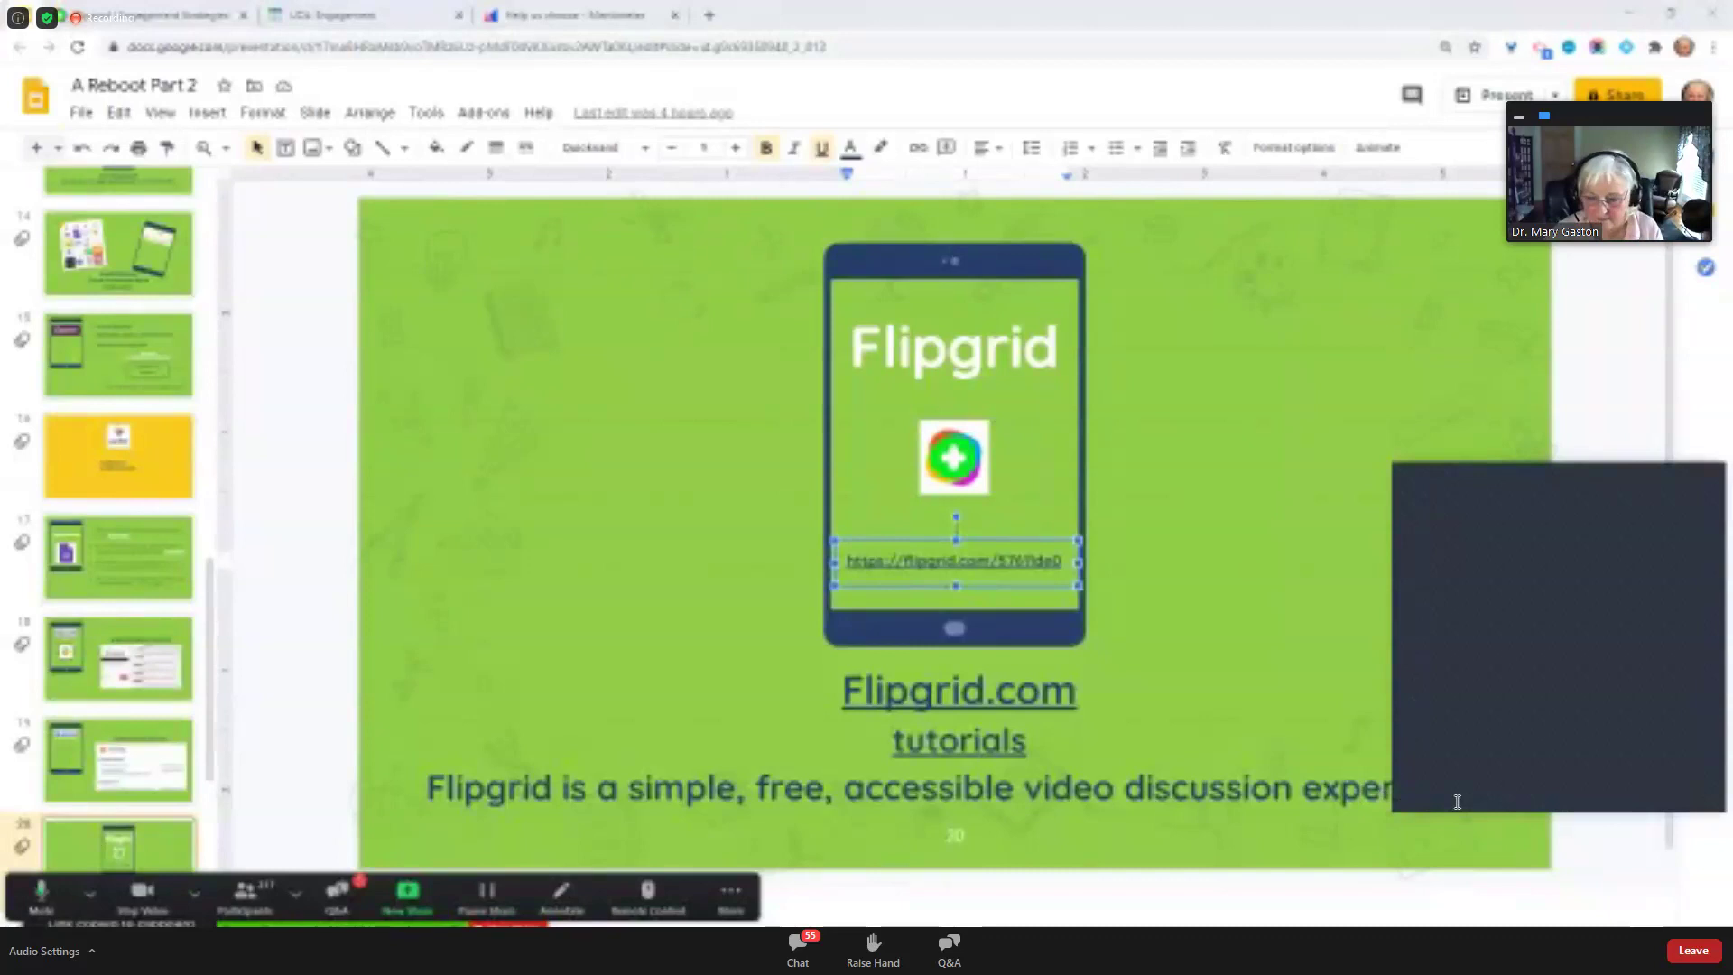
pyautogui.press('Return')
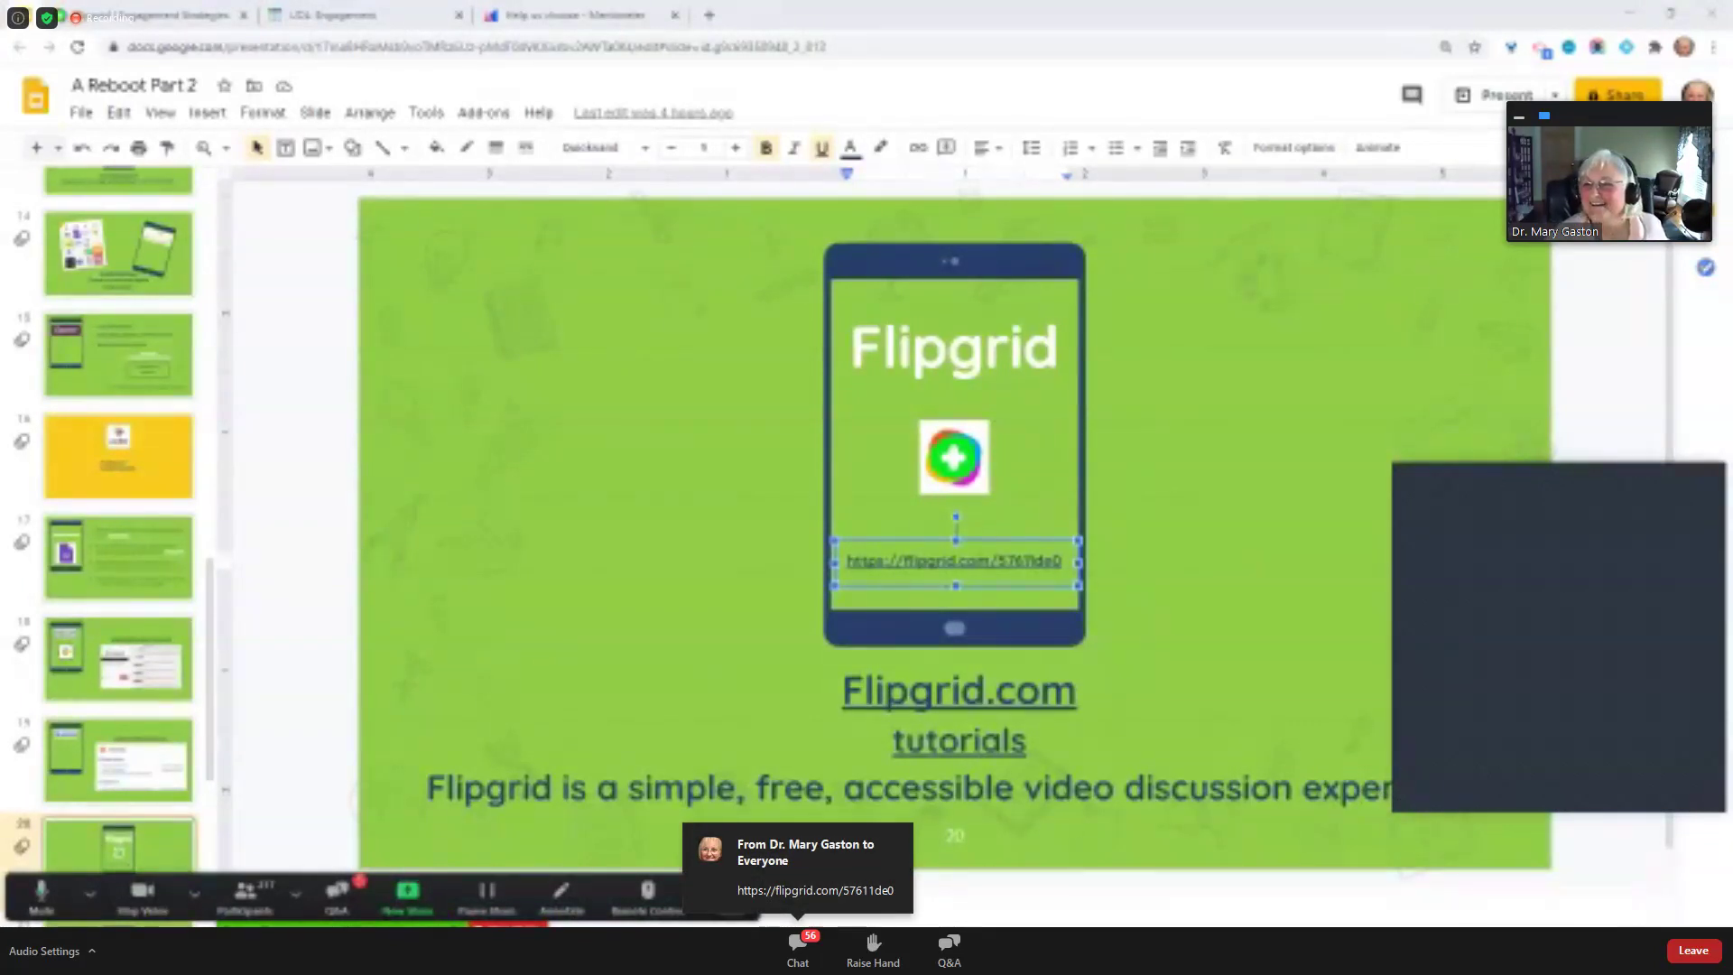
# Join the Flipgrid discussion with the first Google account, and free the webcam from Zoom so the recorder can use it
pyautogui.click(195, 16)
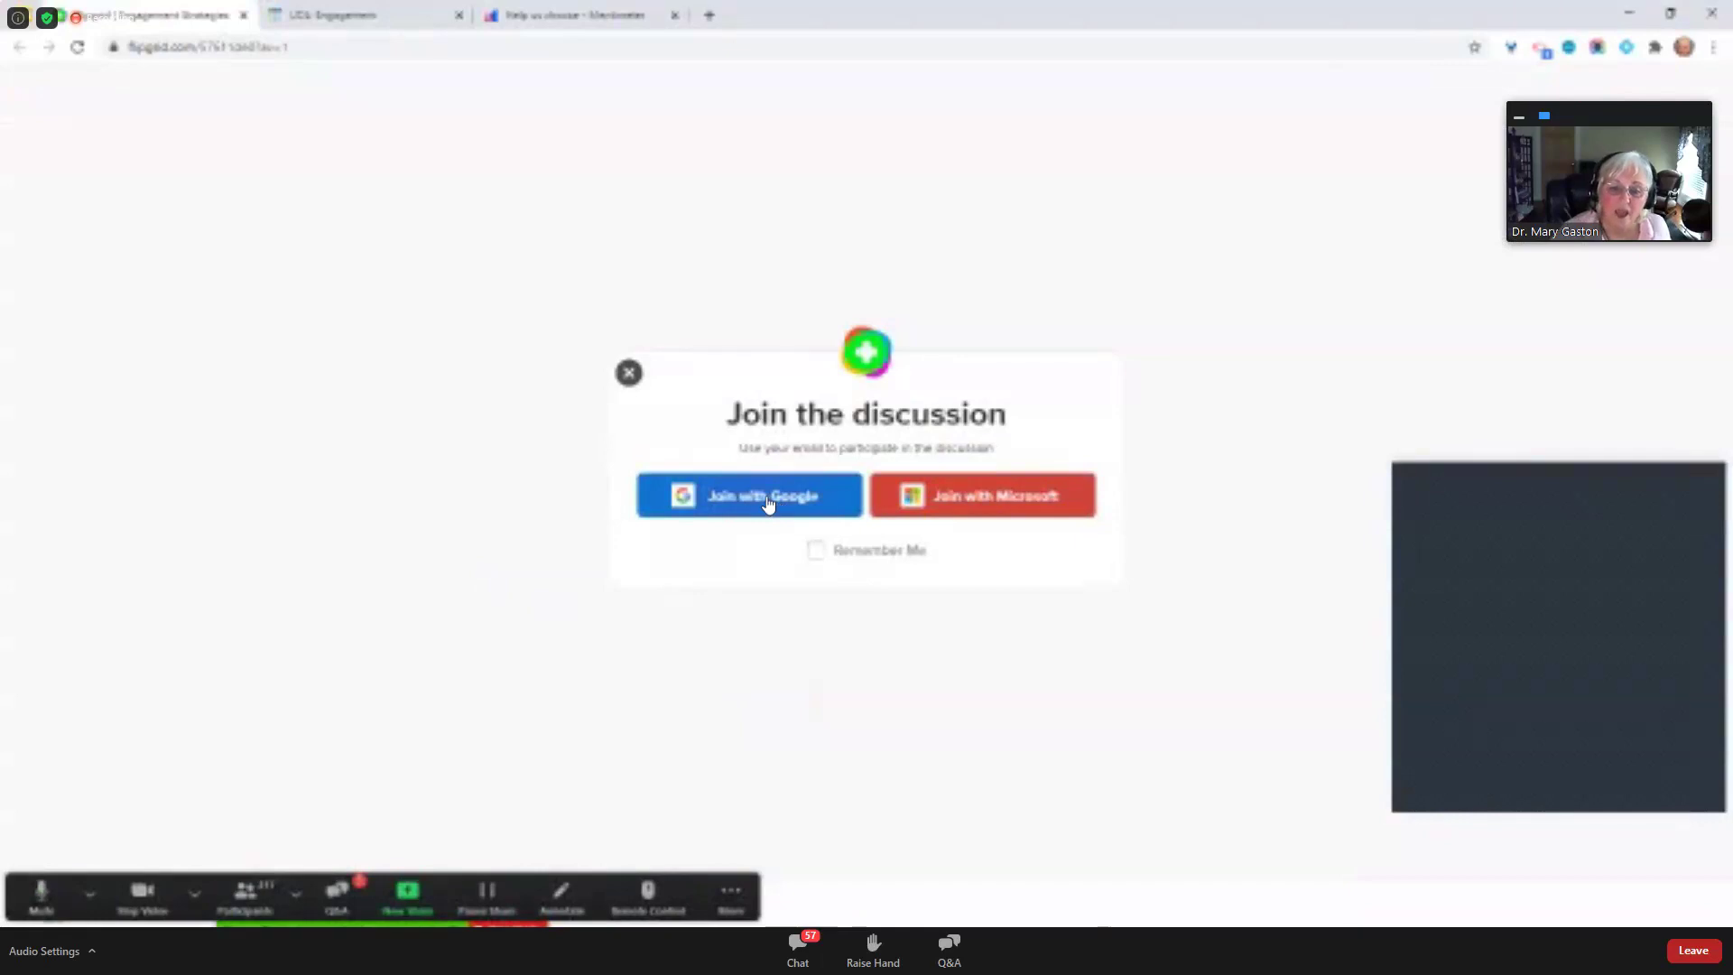
pyautogui.click(767, 502)
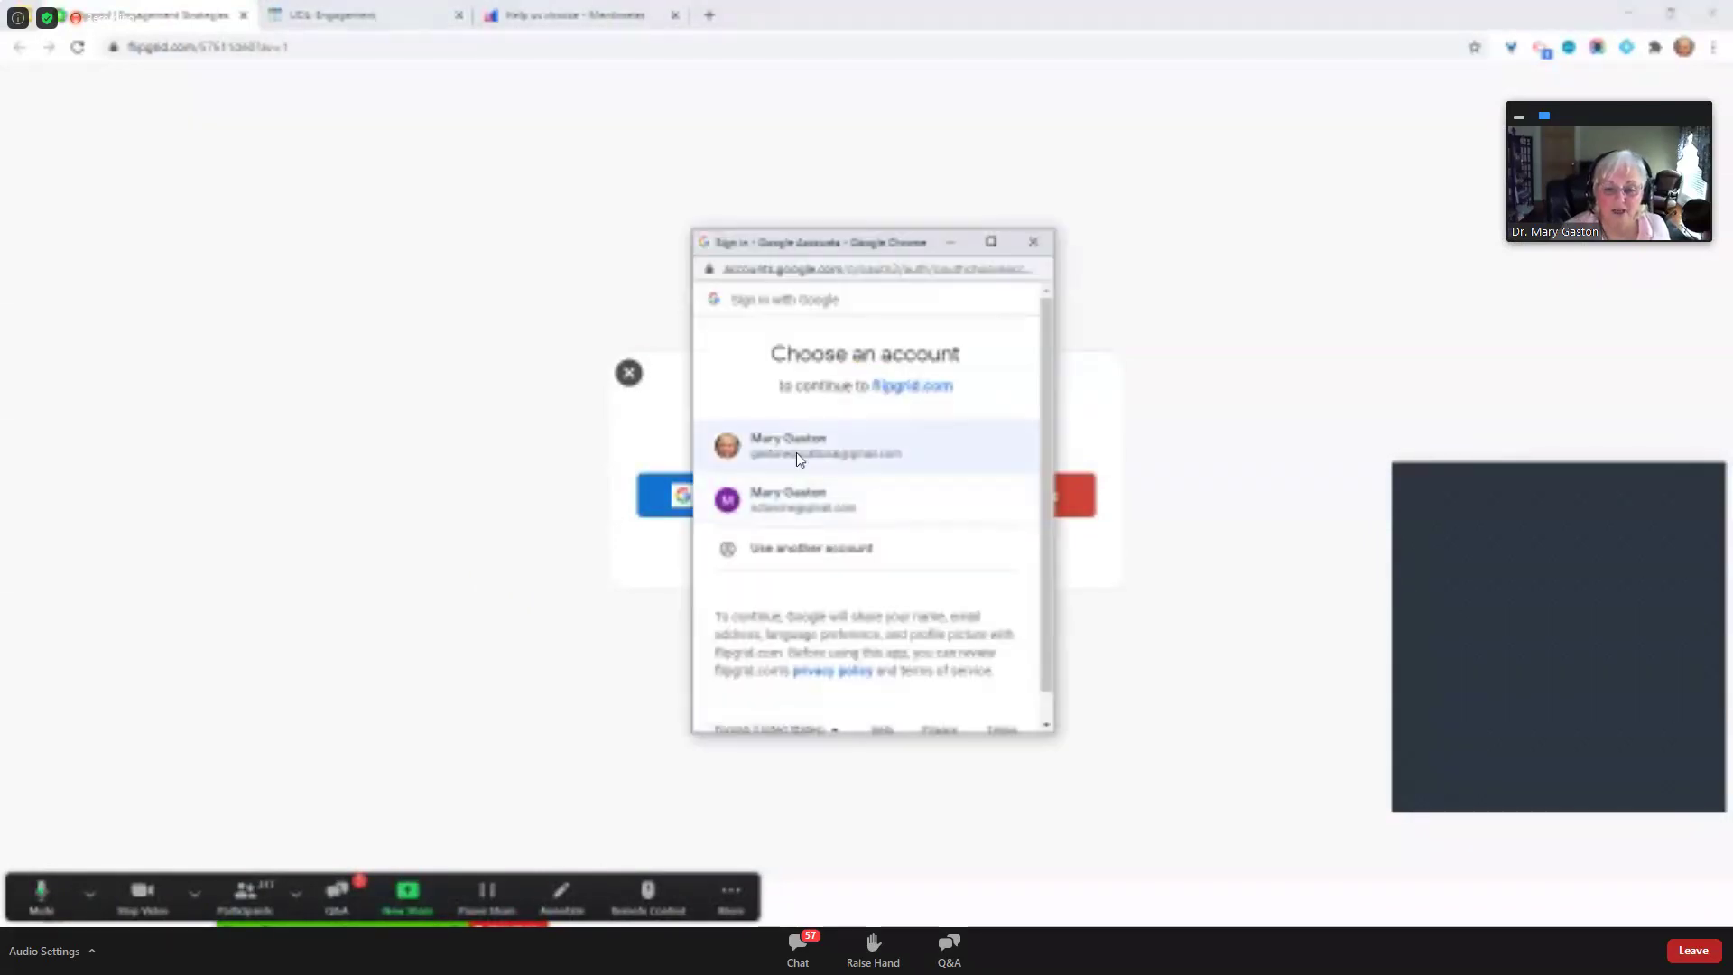
pyautogui.click(796, 452)
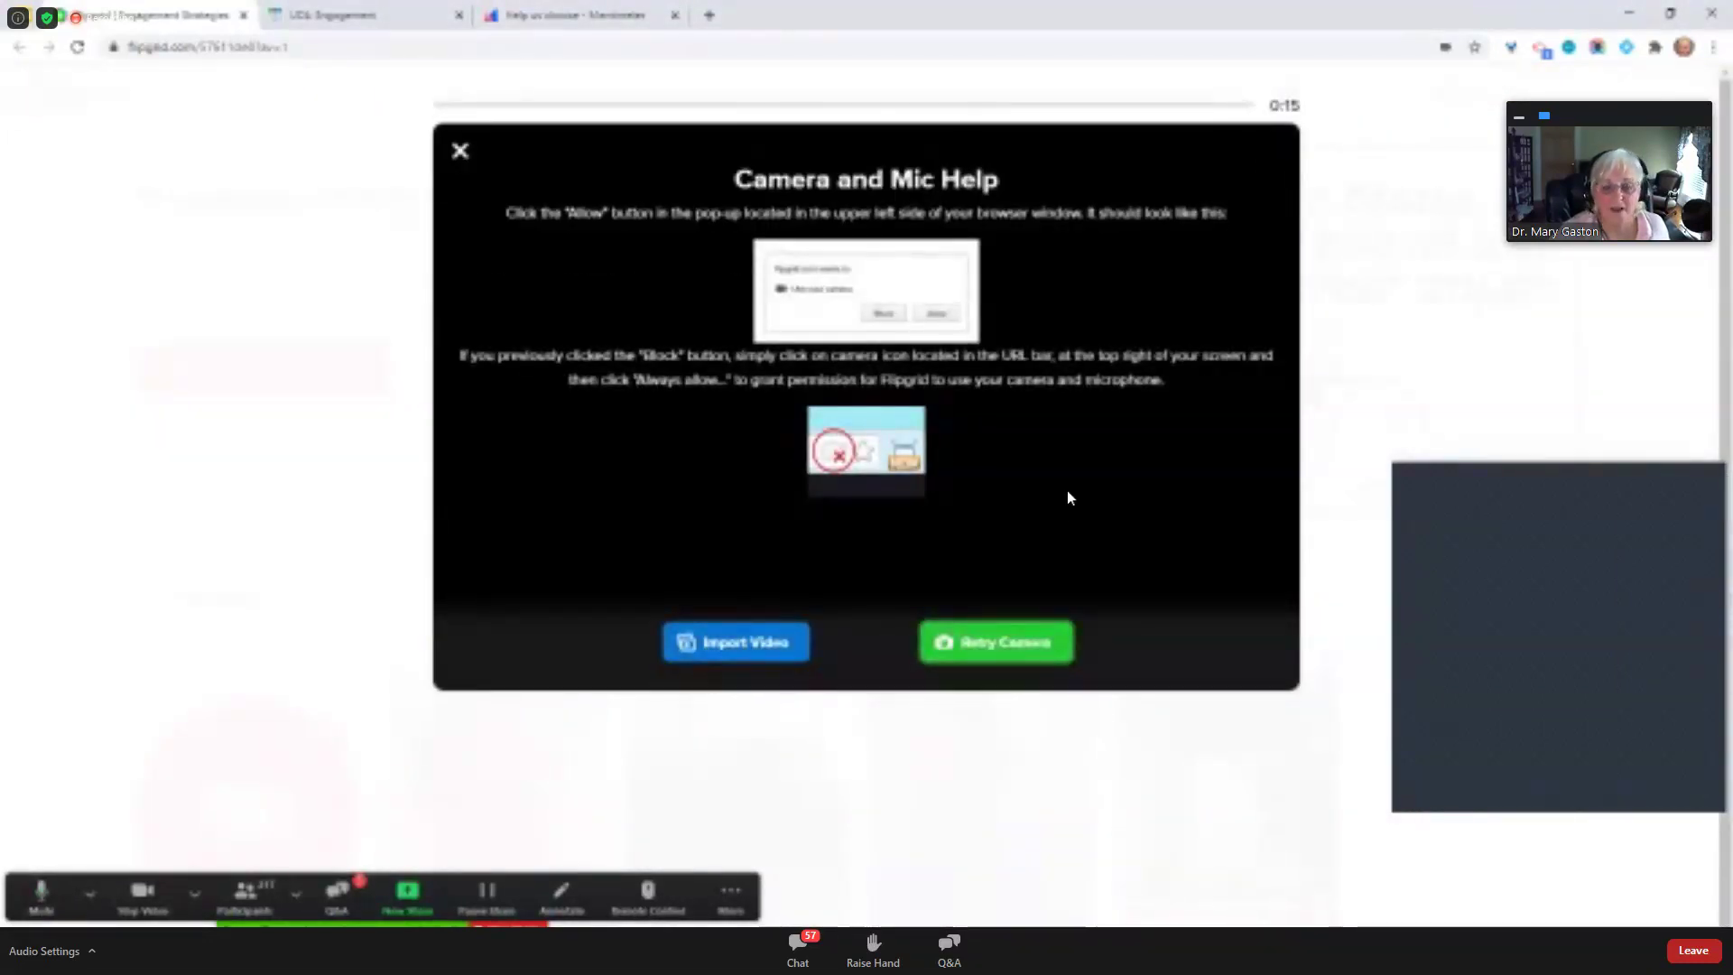
pyautogui.click(149, 891)
pyautogui.click(1003, 642)
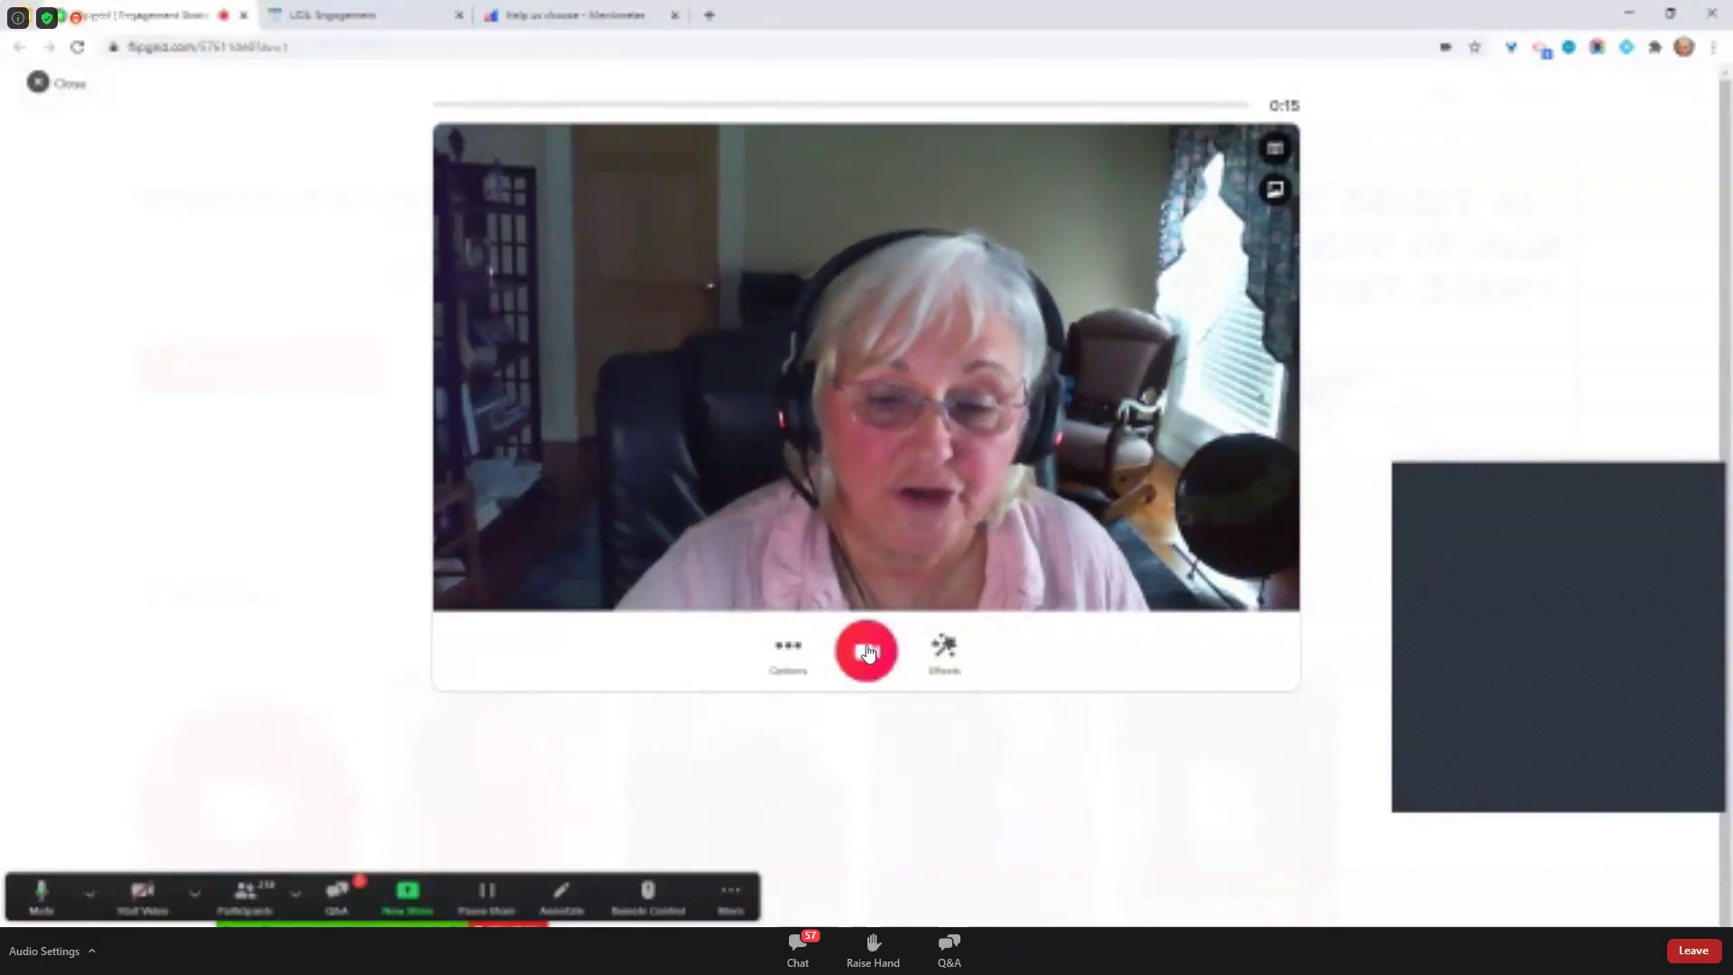
# Apply the gold sparkle frame from the recorder's effects and record a short video response
pyautogui.click(945, 654)
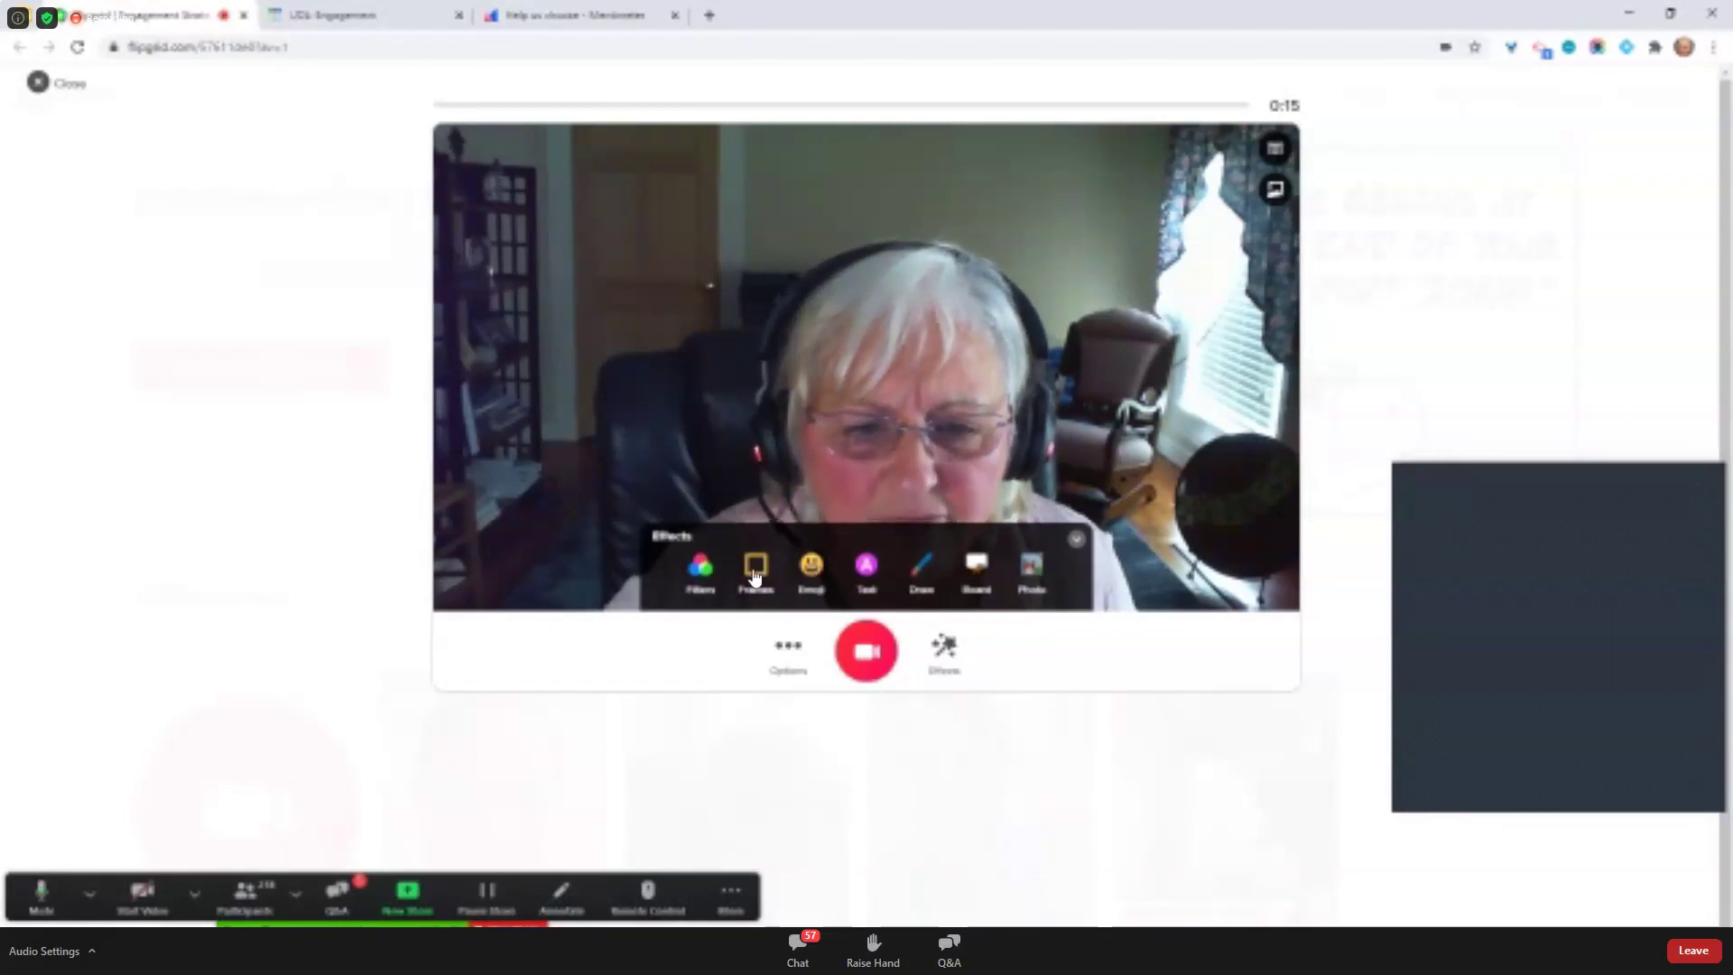
pyautogui.click(755, 571)
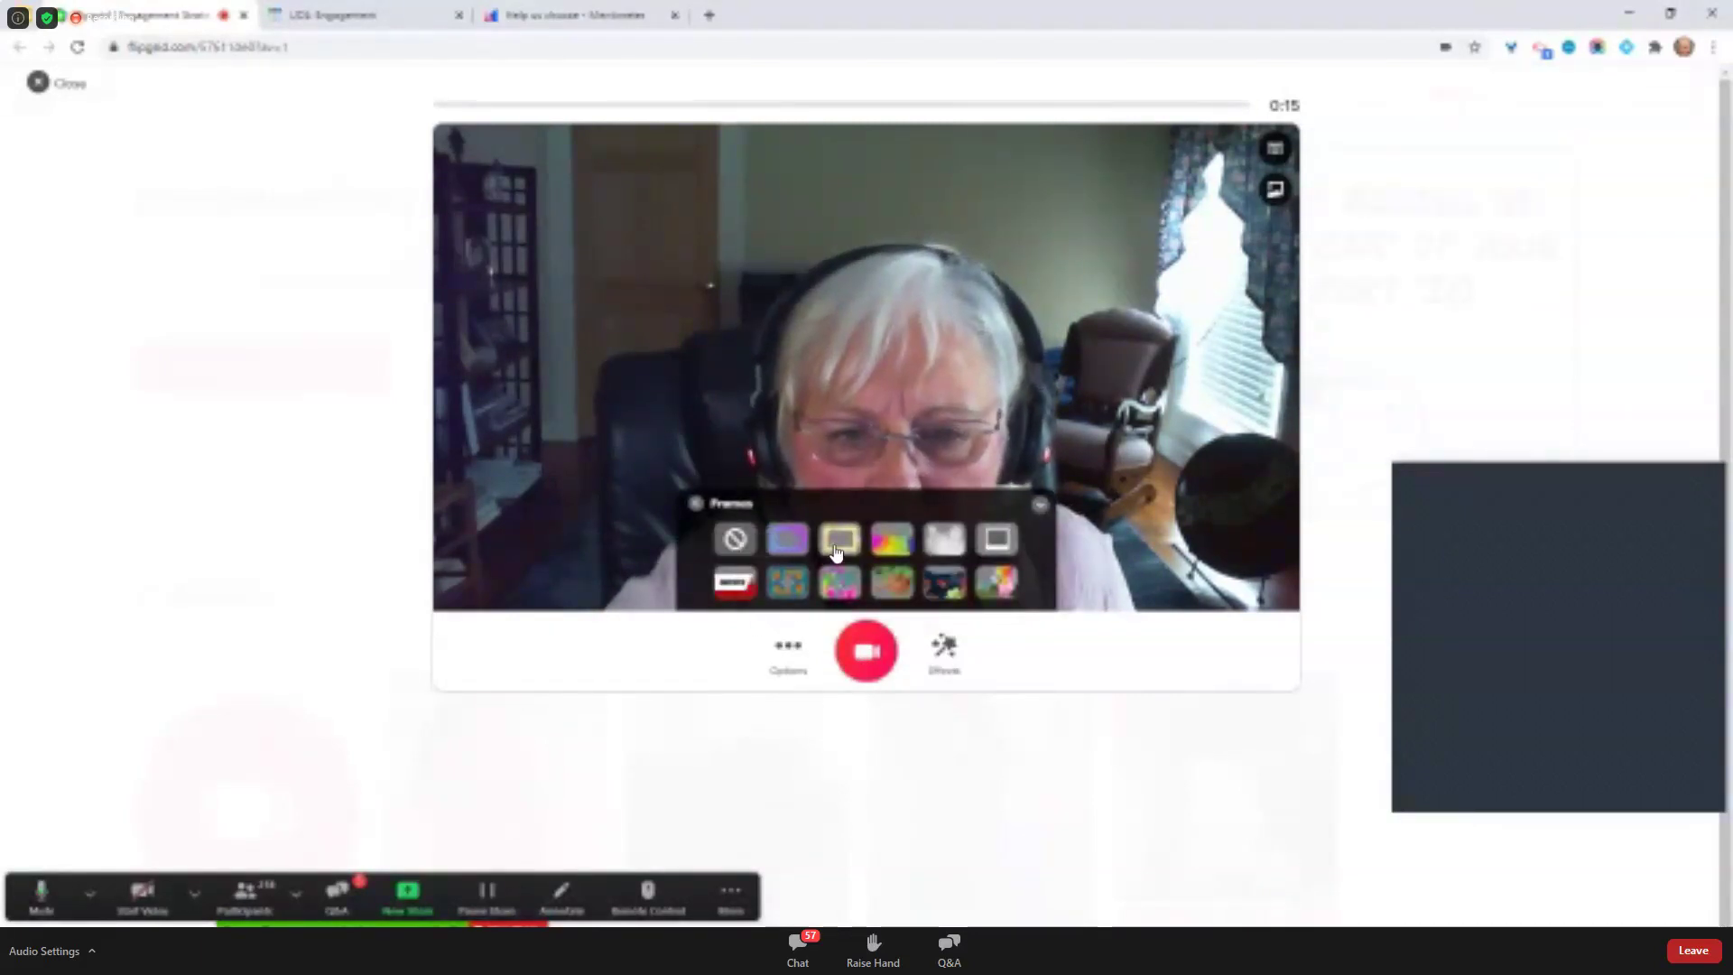
pyautogui.click(837, 540)
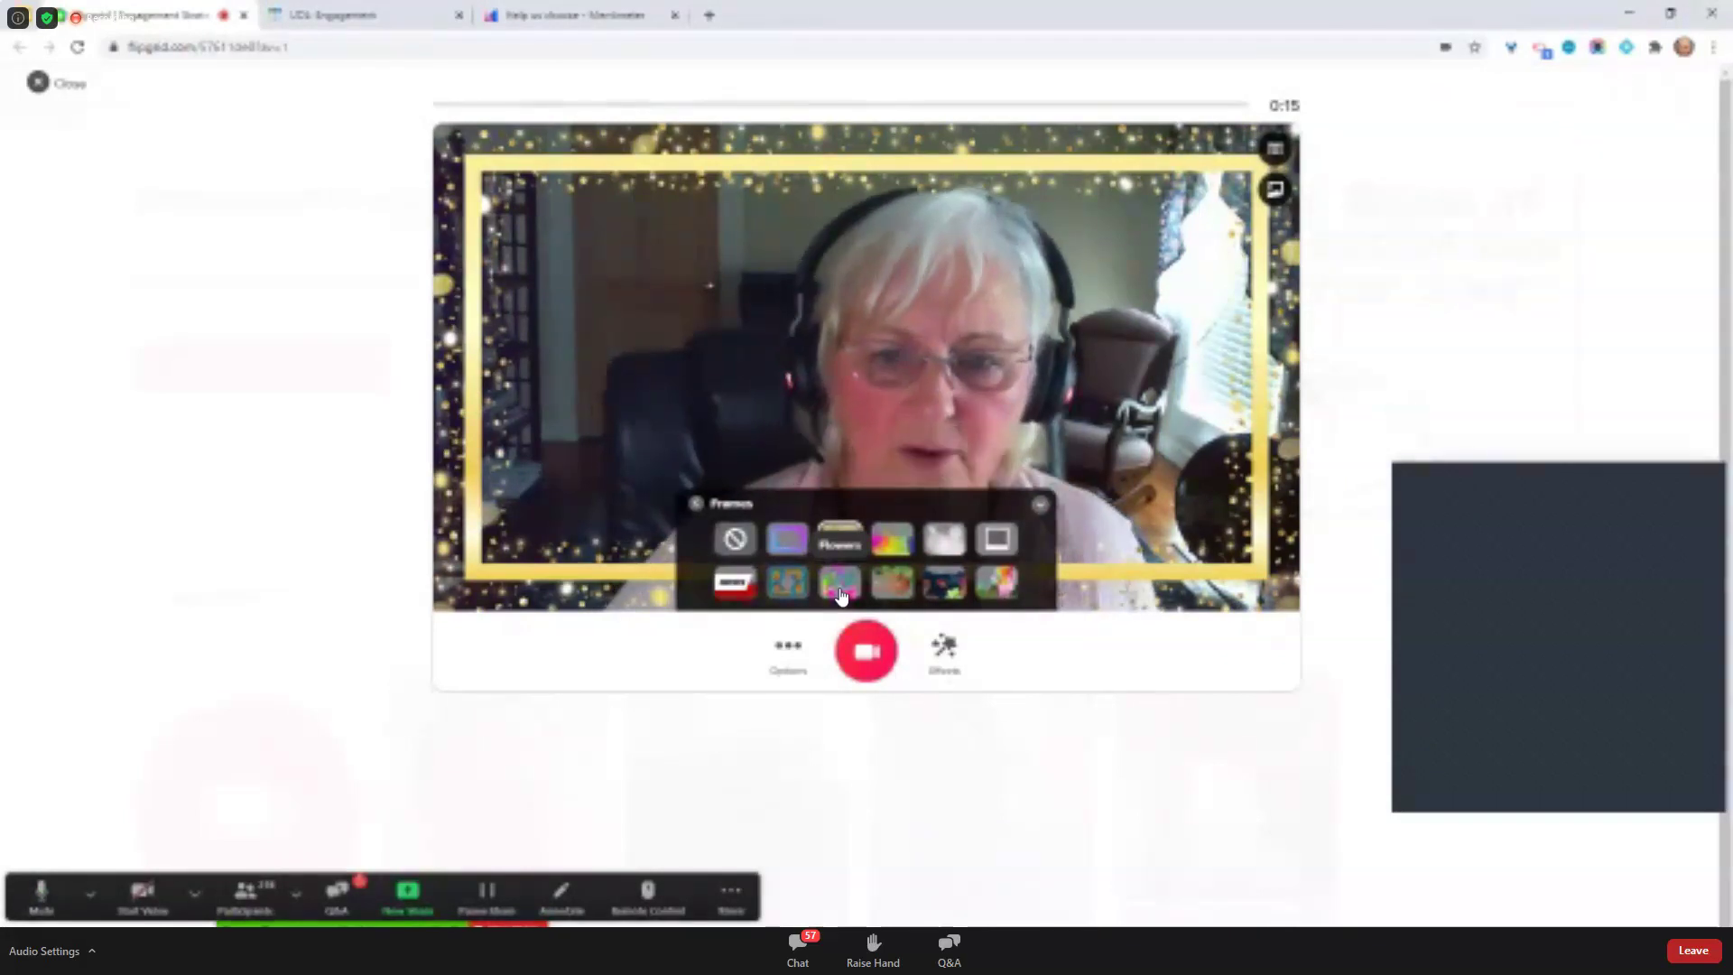
pyautogui.click(865, 657)
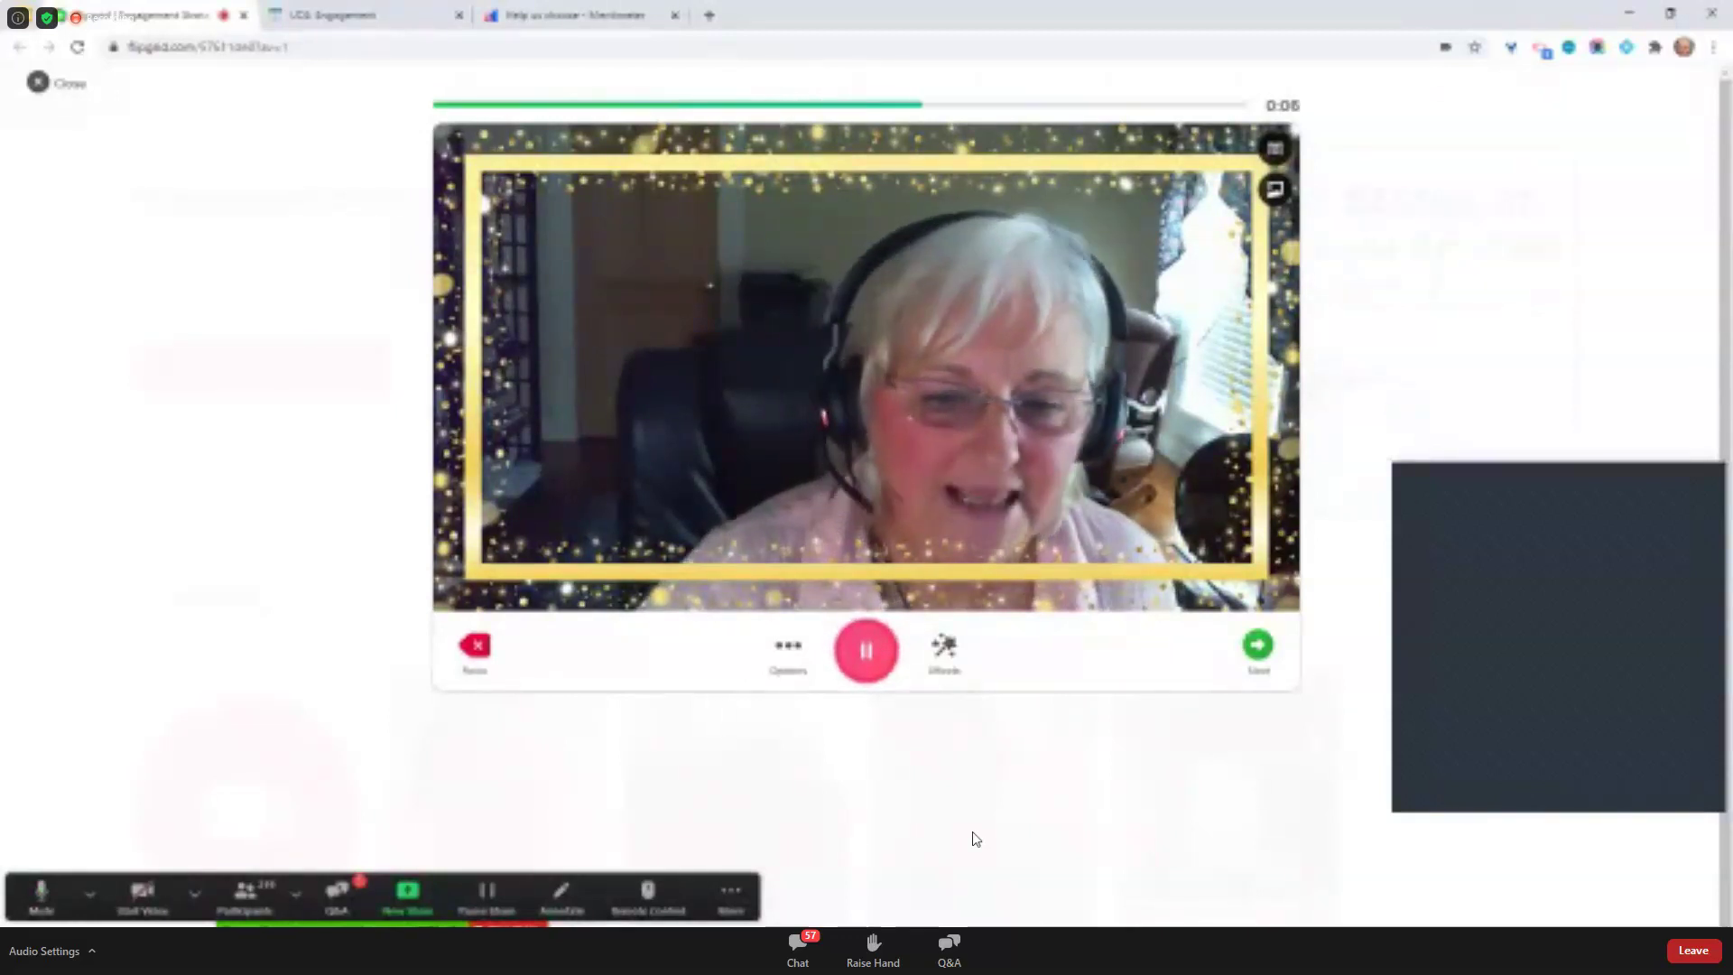
pyautogui.click(859, 664)
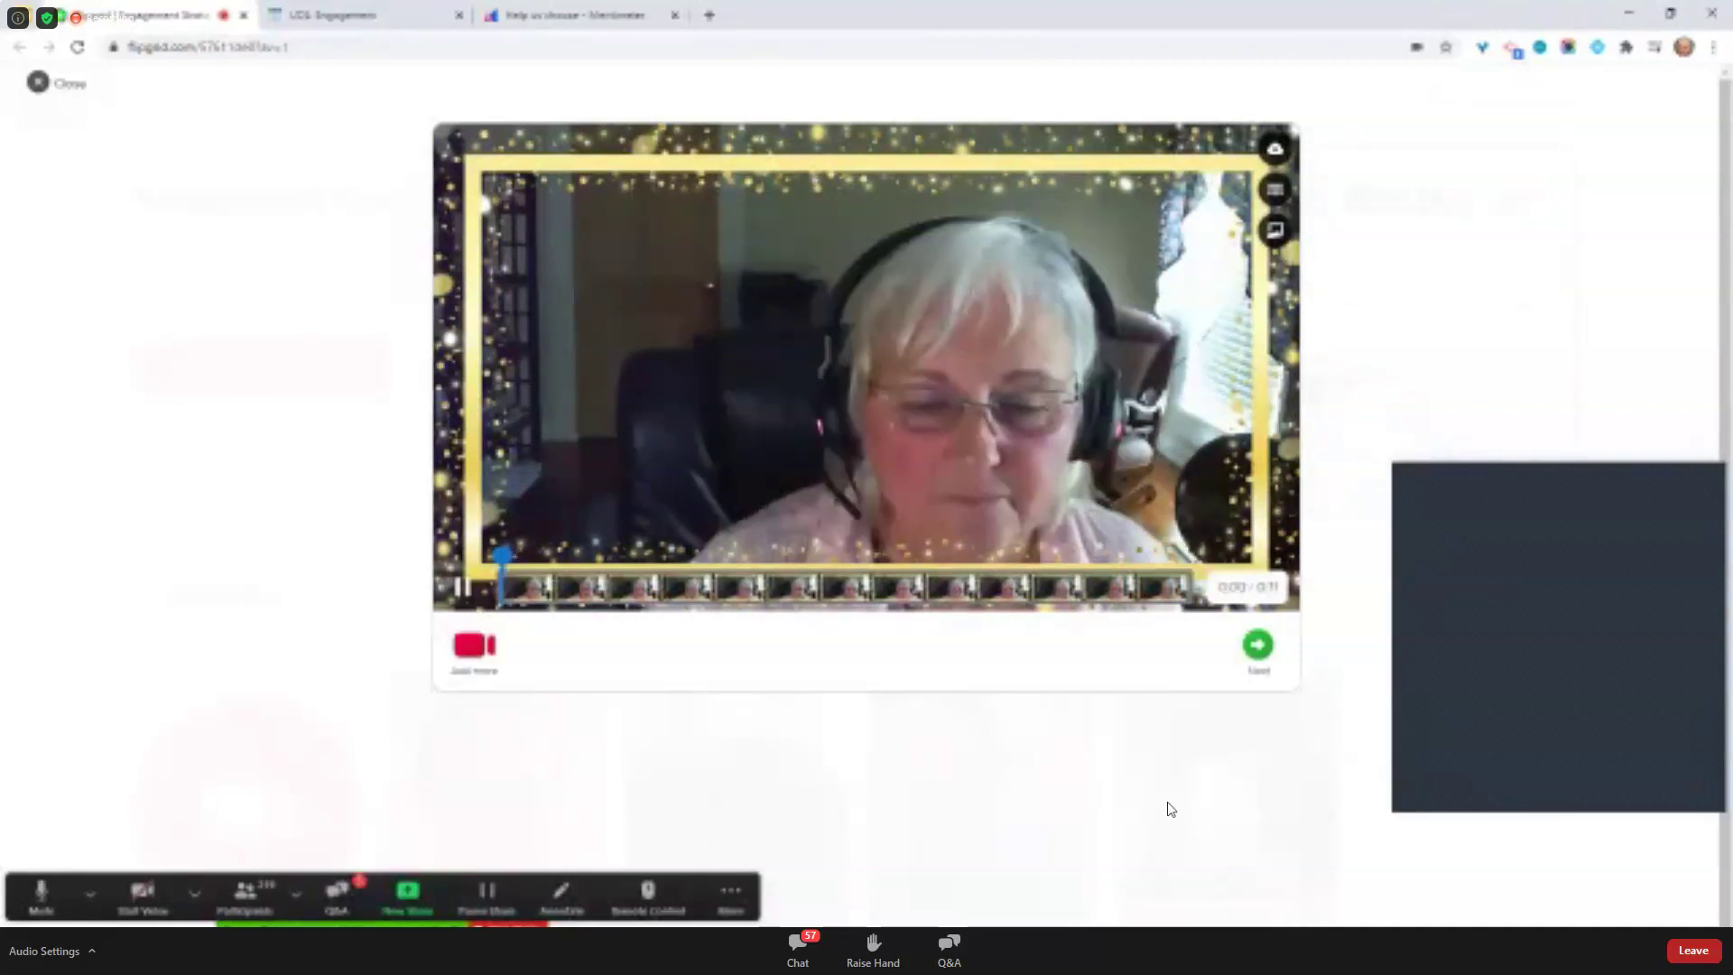
# Take a selfie for the recorded response and submit the video to the Engagement Strategies topic without a title or link
pyautogui.click(1240, 707)
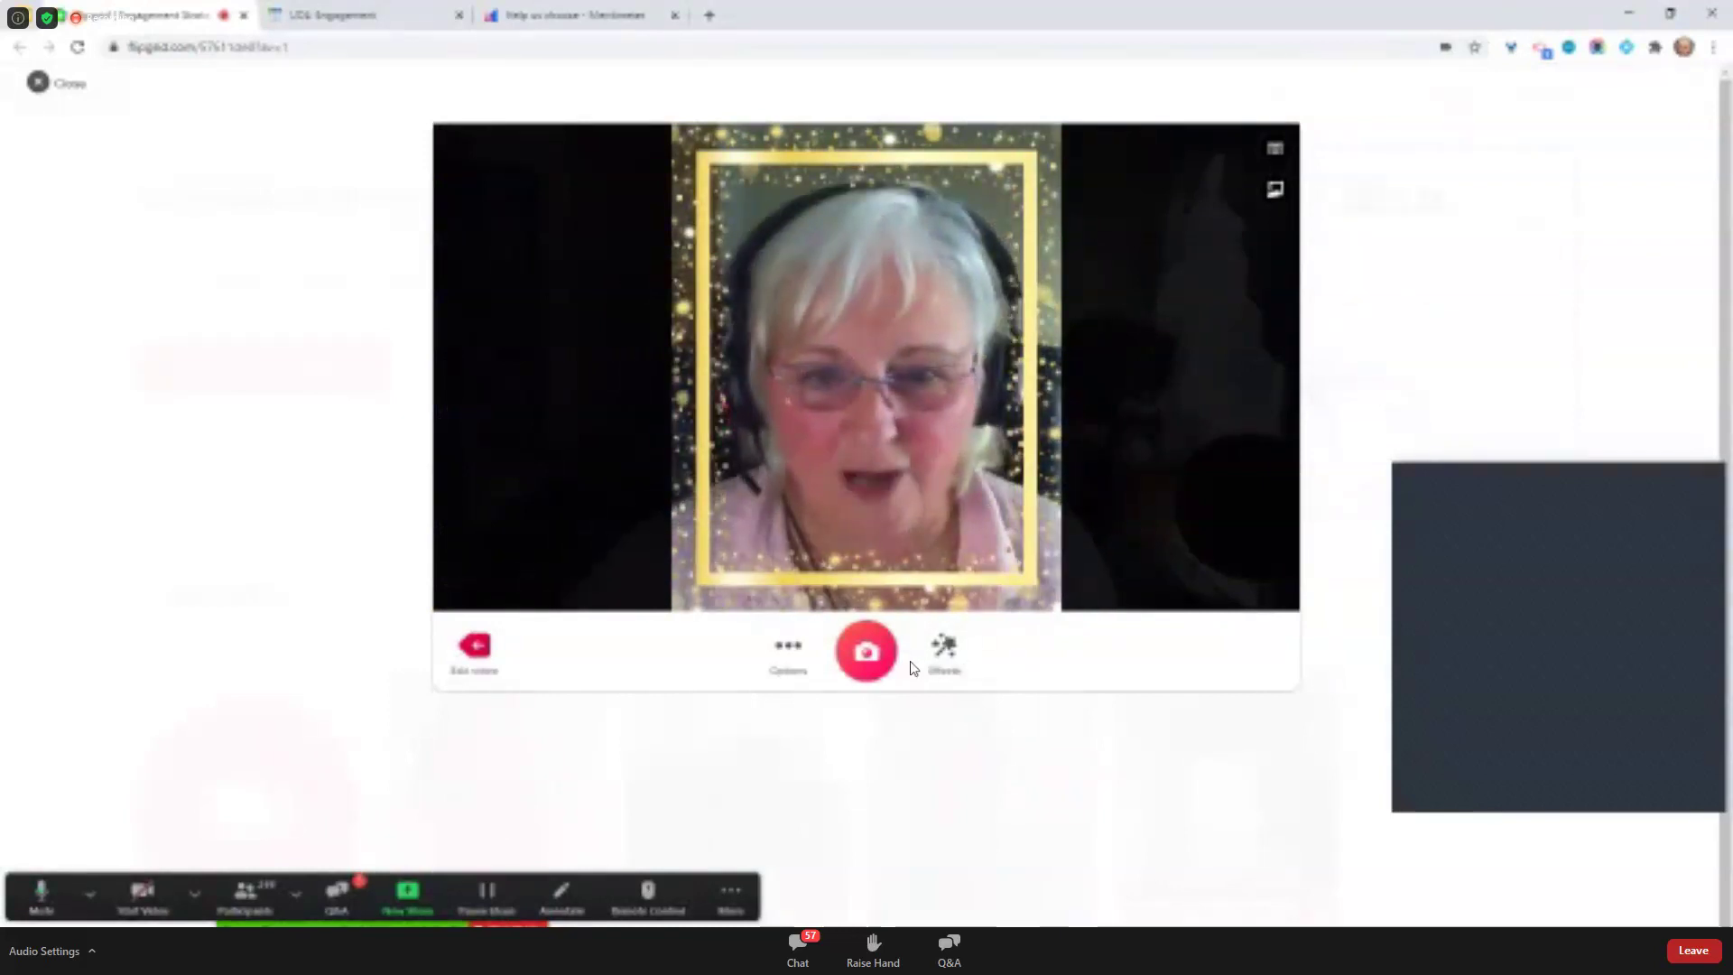
pyautogui.click(867, 655)
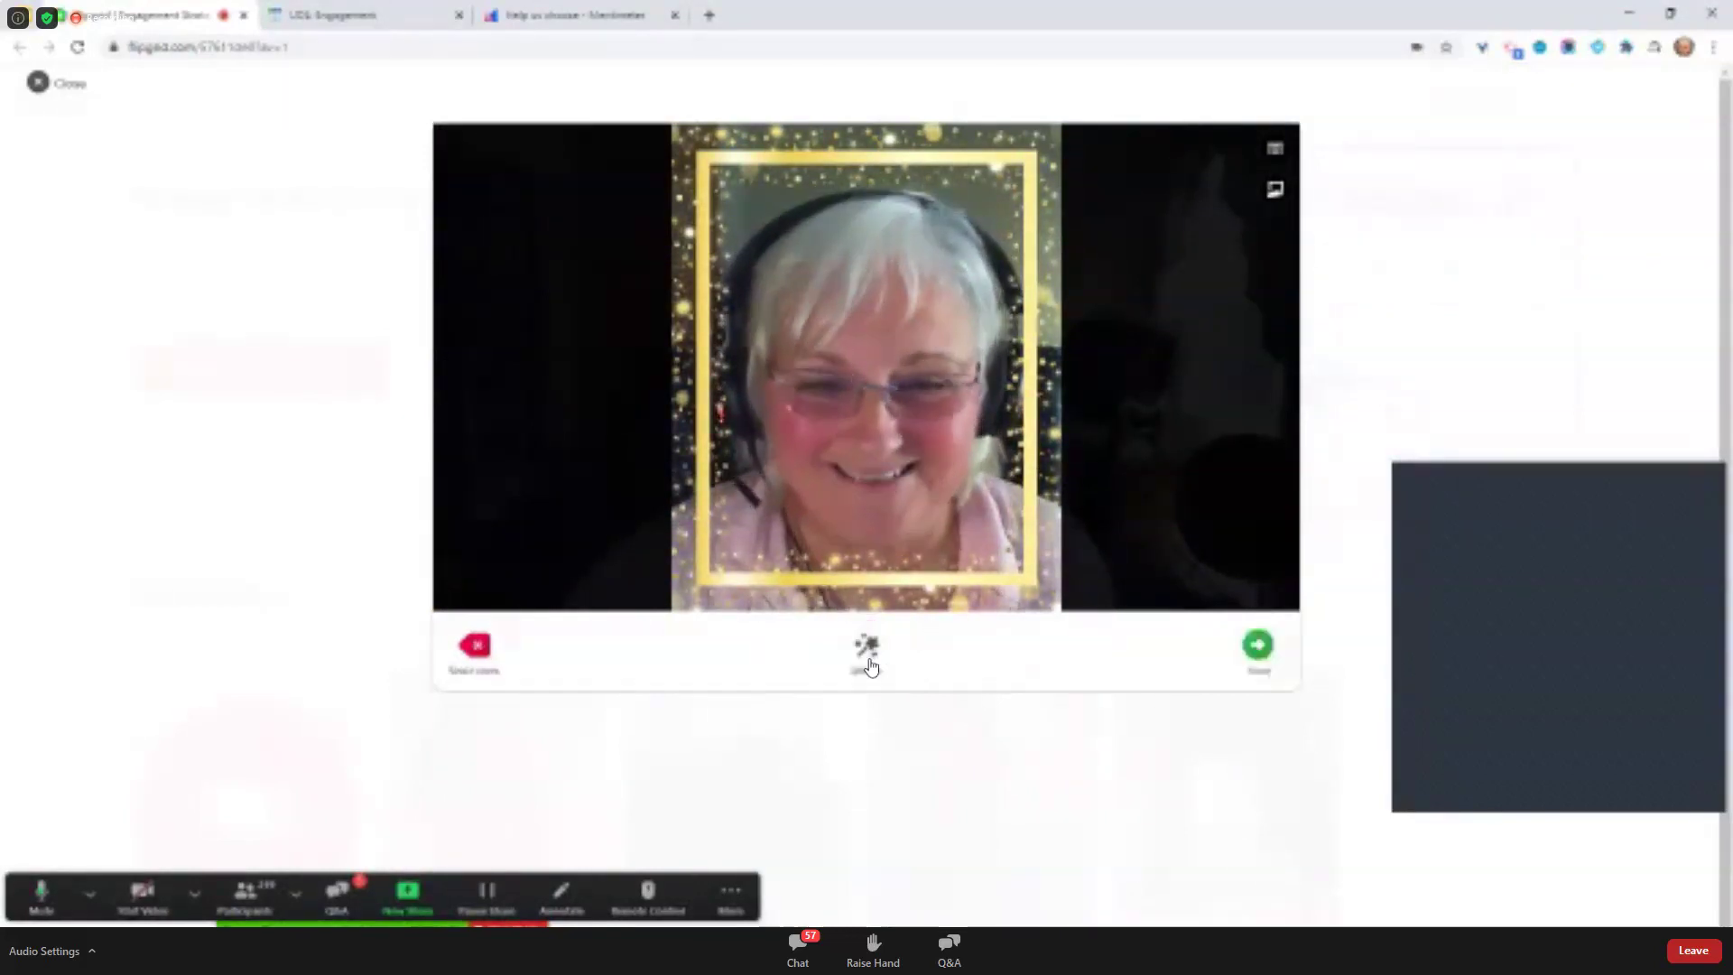
pyautogui.click(1258, 646)
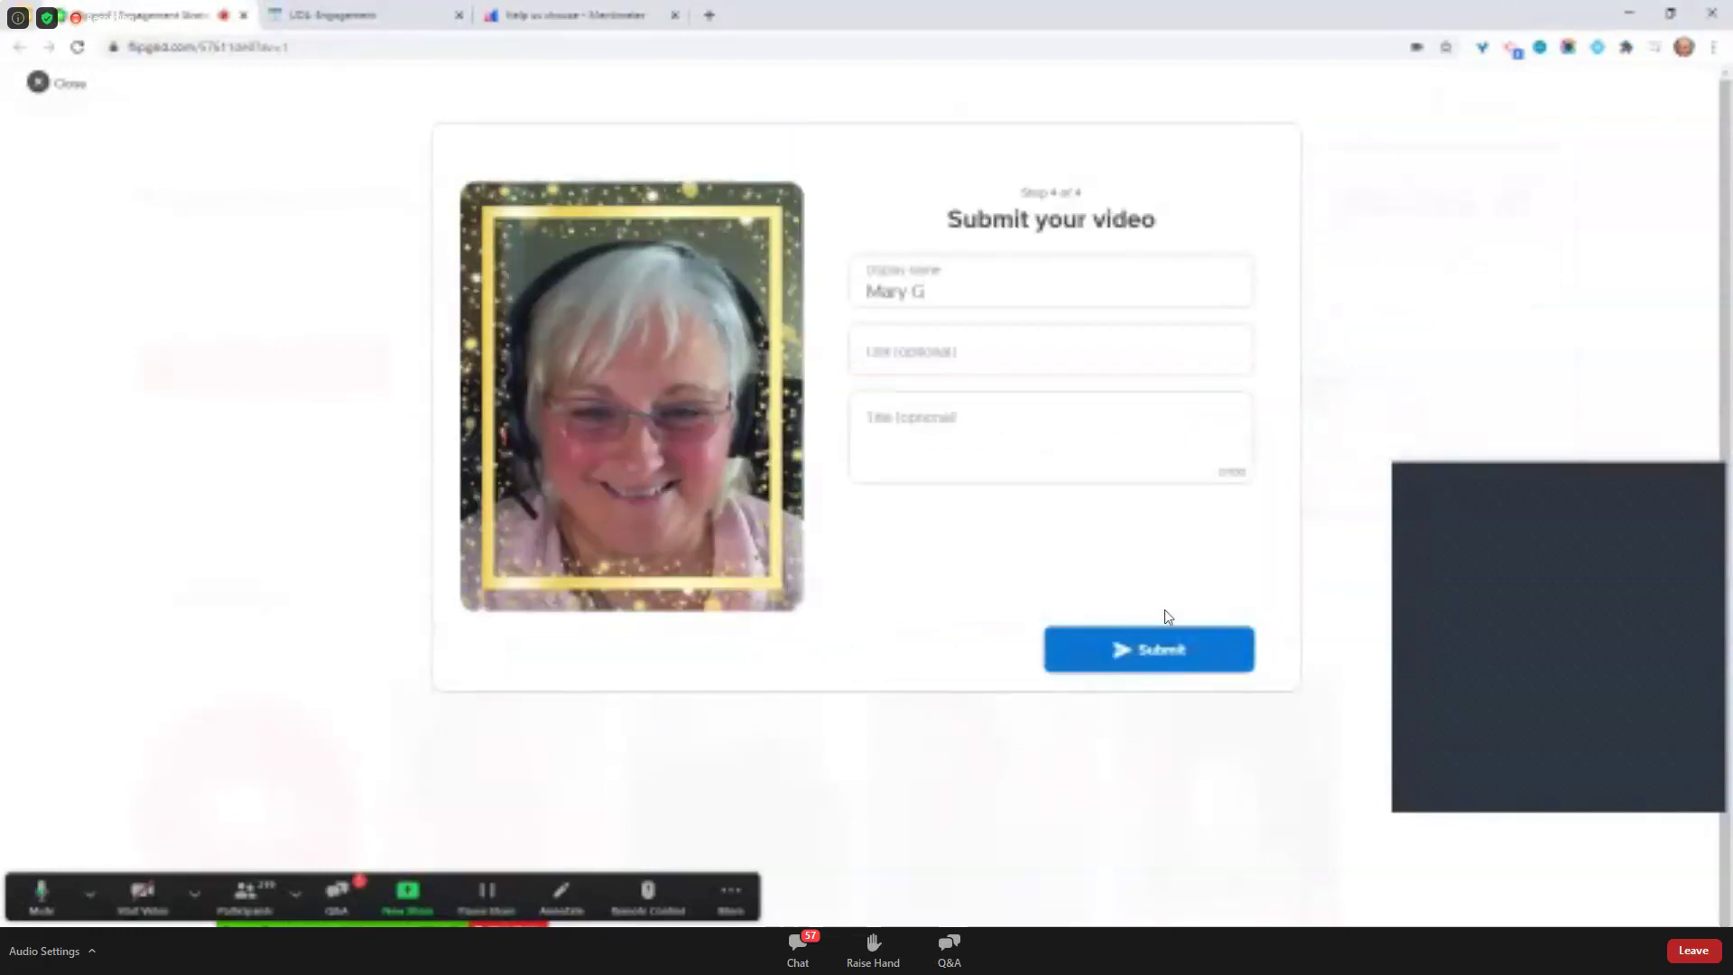
pyautogui.click(1155, 652)
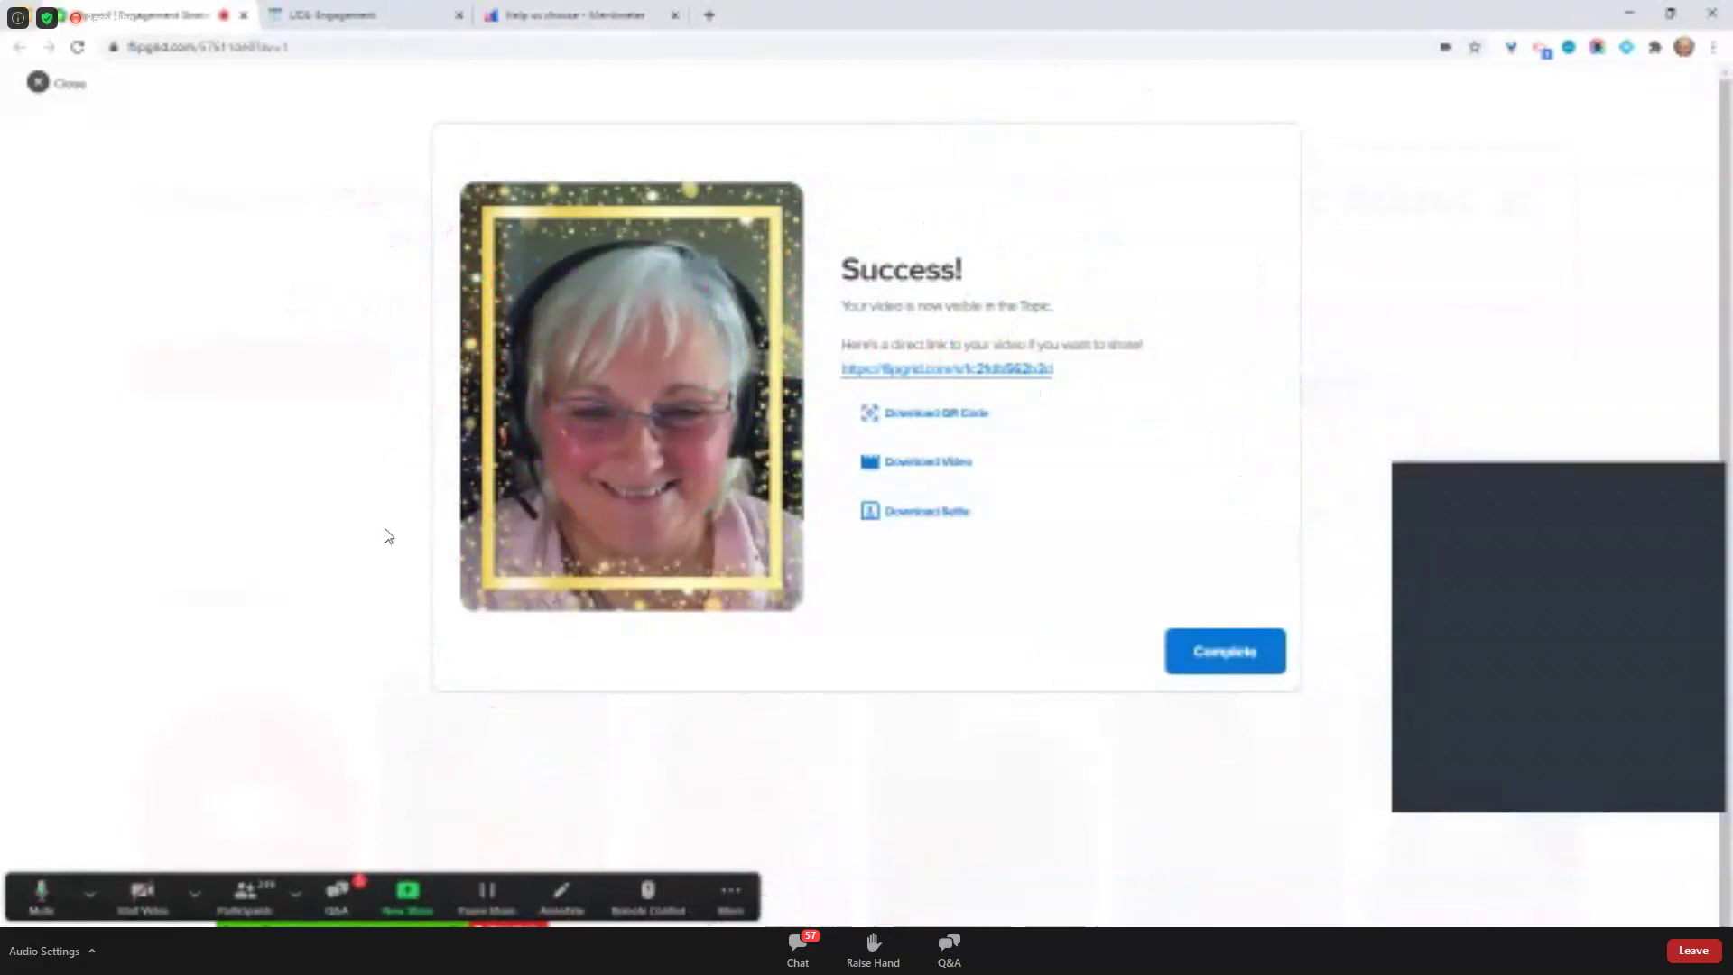
pyautogui.click(1214, 663)
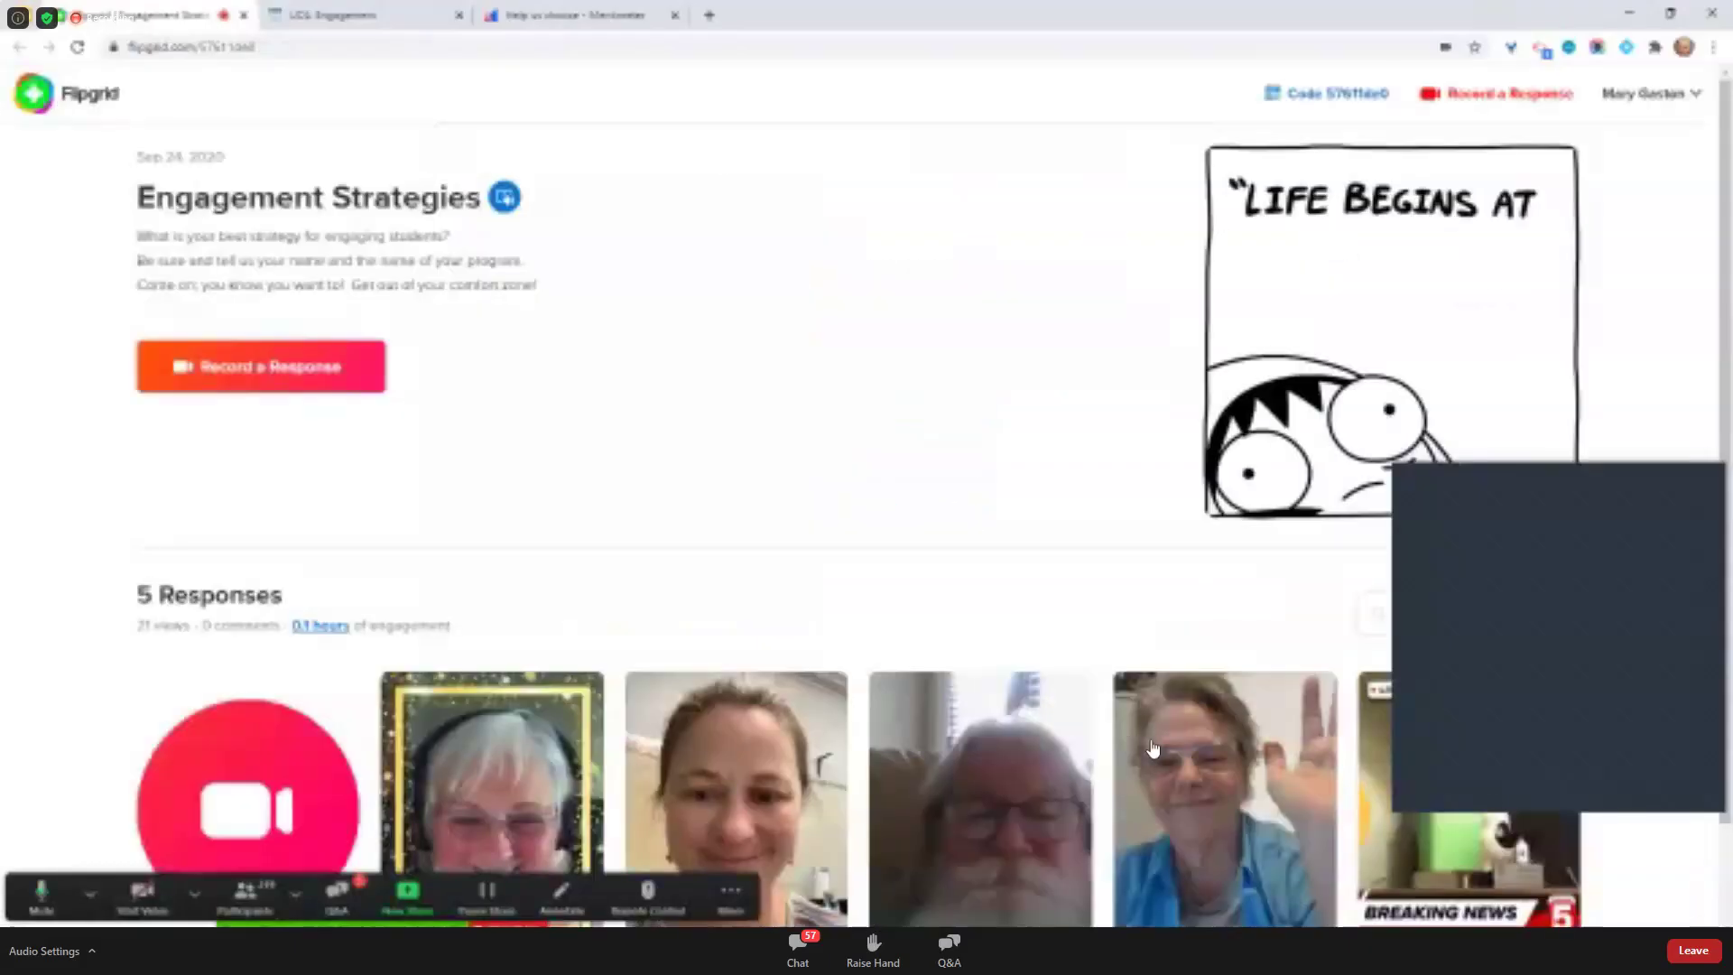
# Look over the topic description and the video responses in the Engagement Strategies topic
pyautogui.scroll(-2, 808, 329)
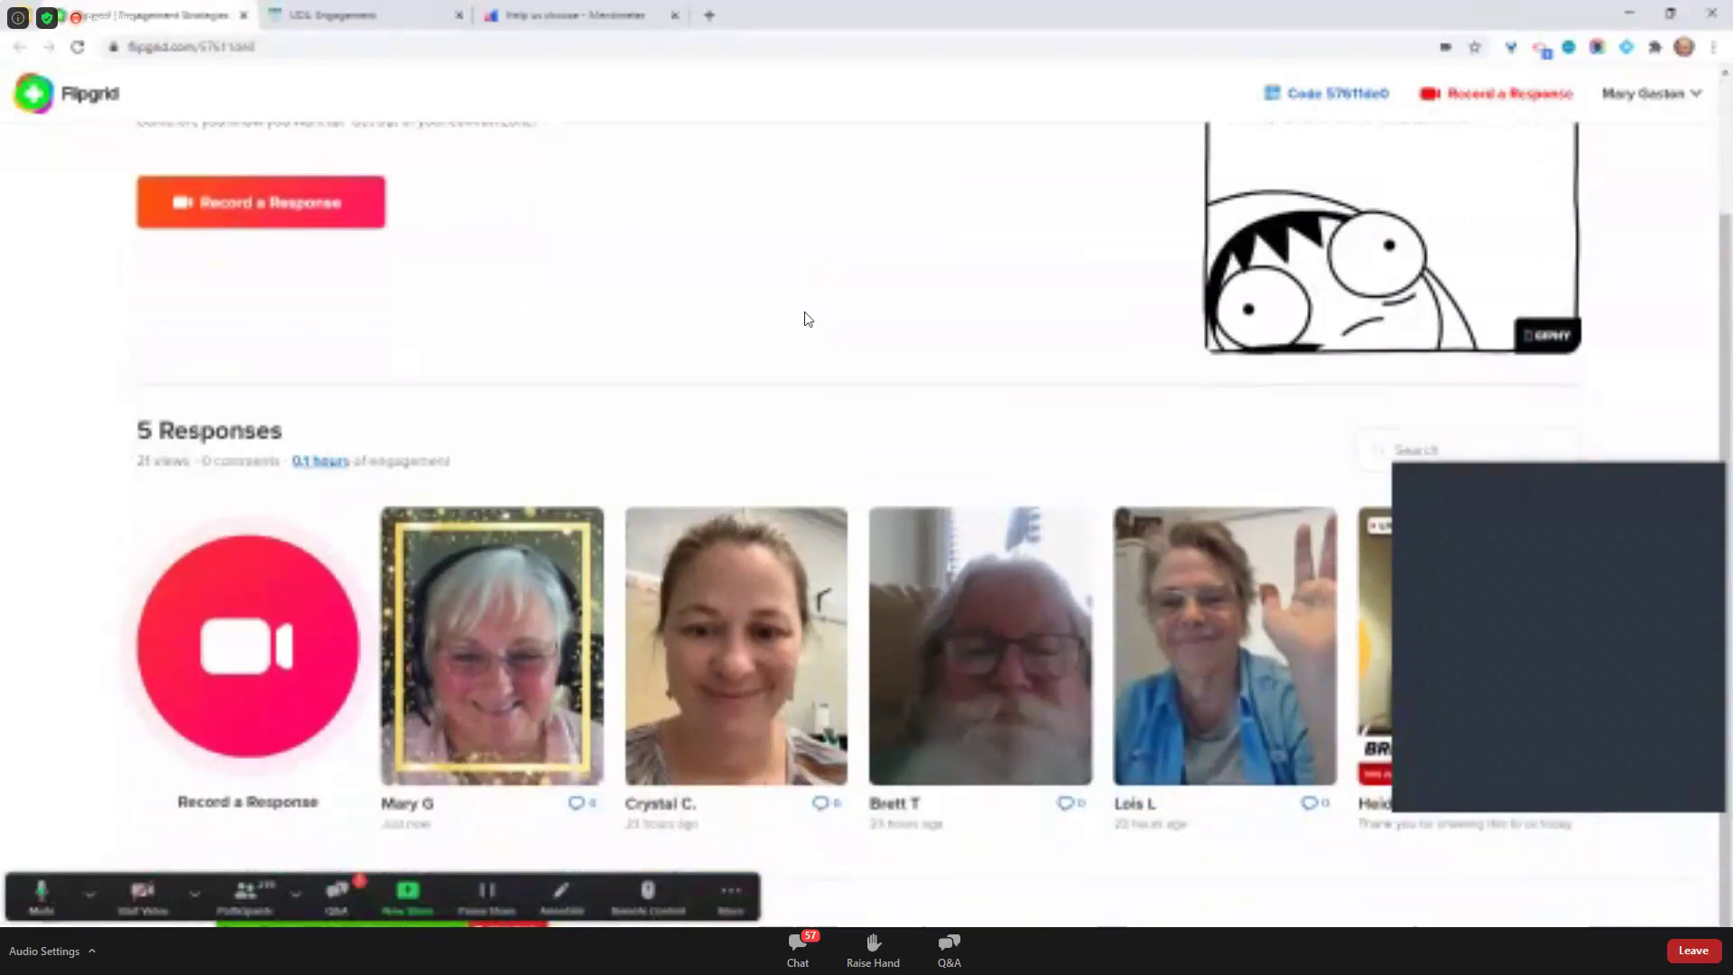
pyautogui.scroll(2, 807, 318)
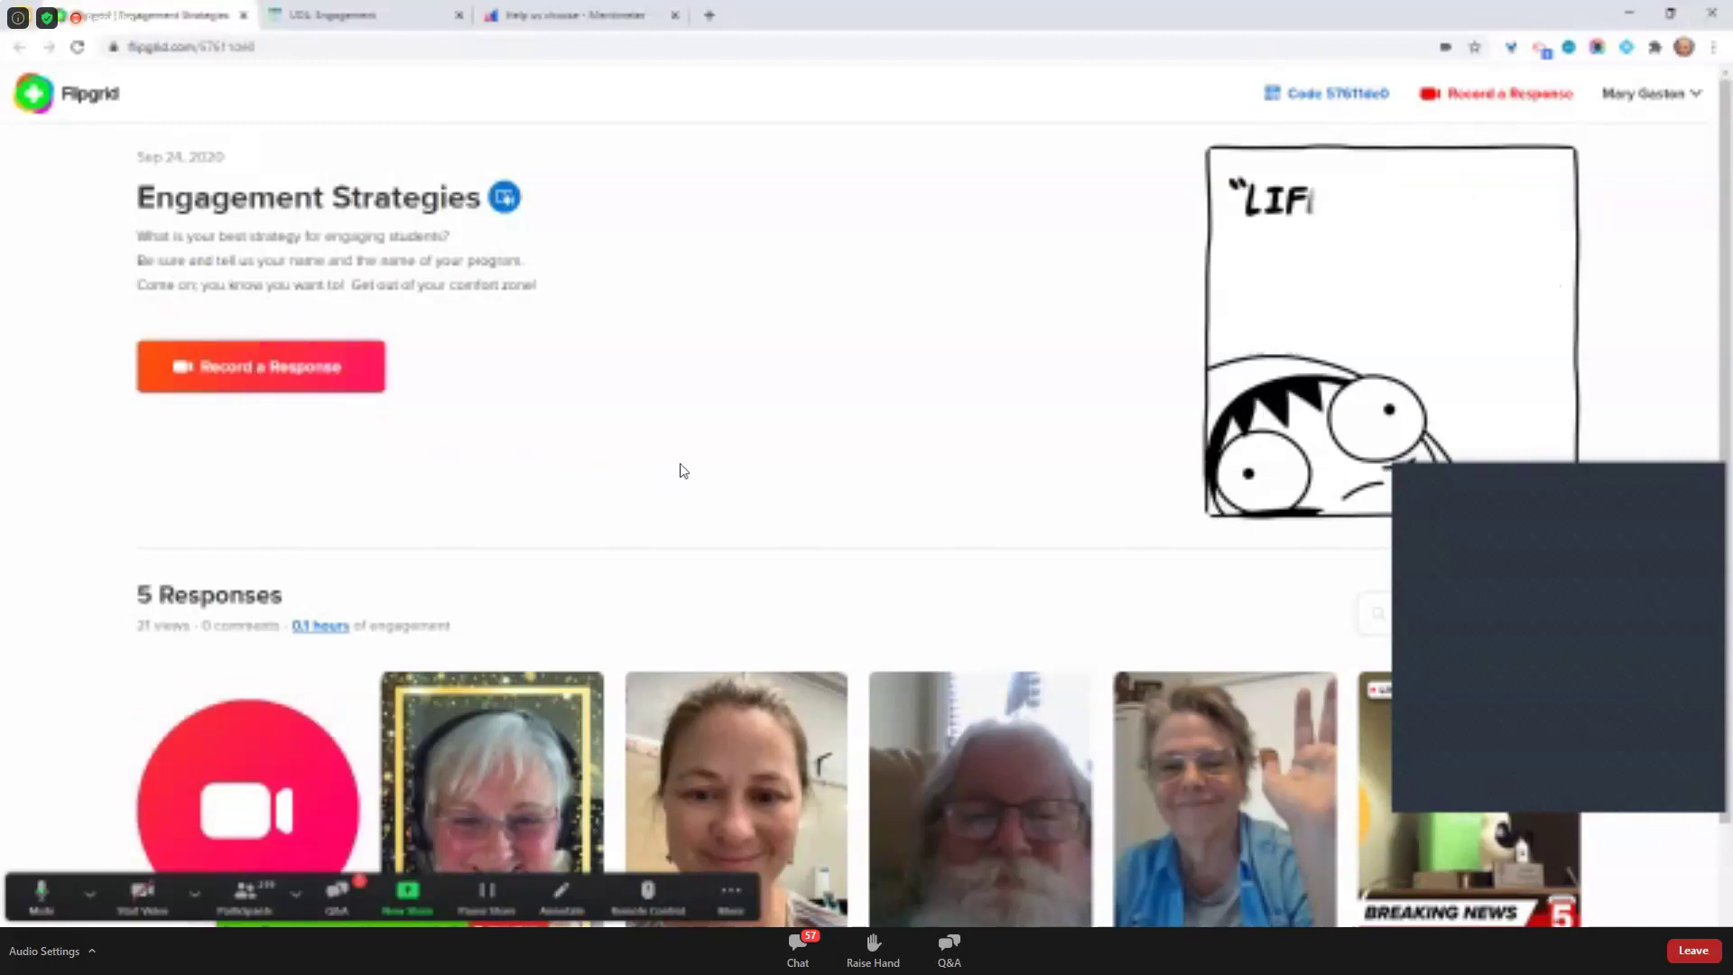
pyautogui.scroll(-1, 683, 470)
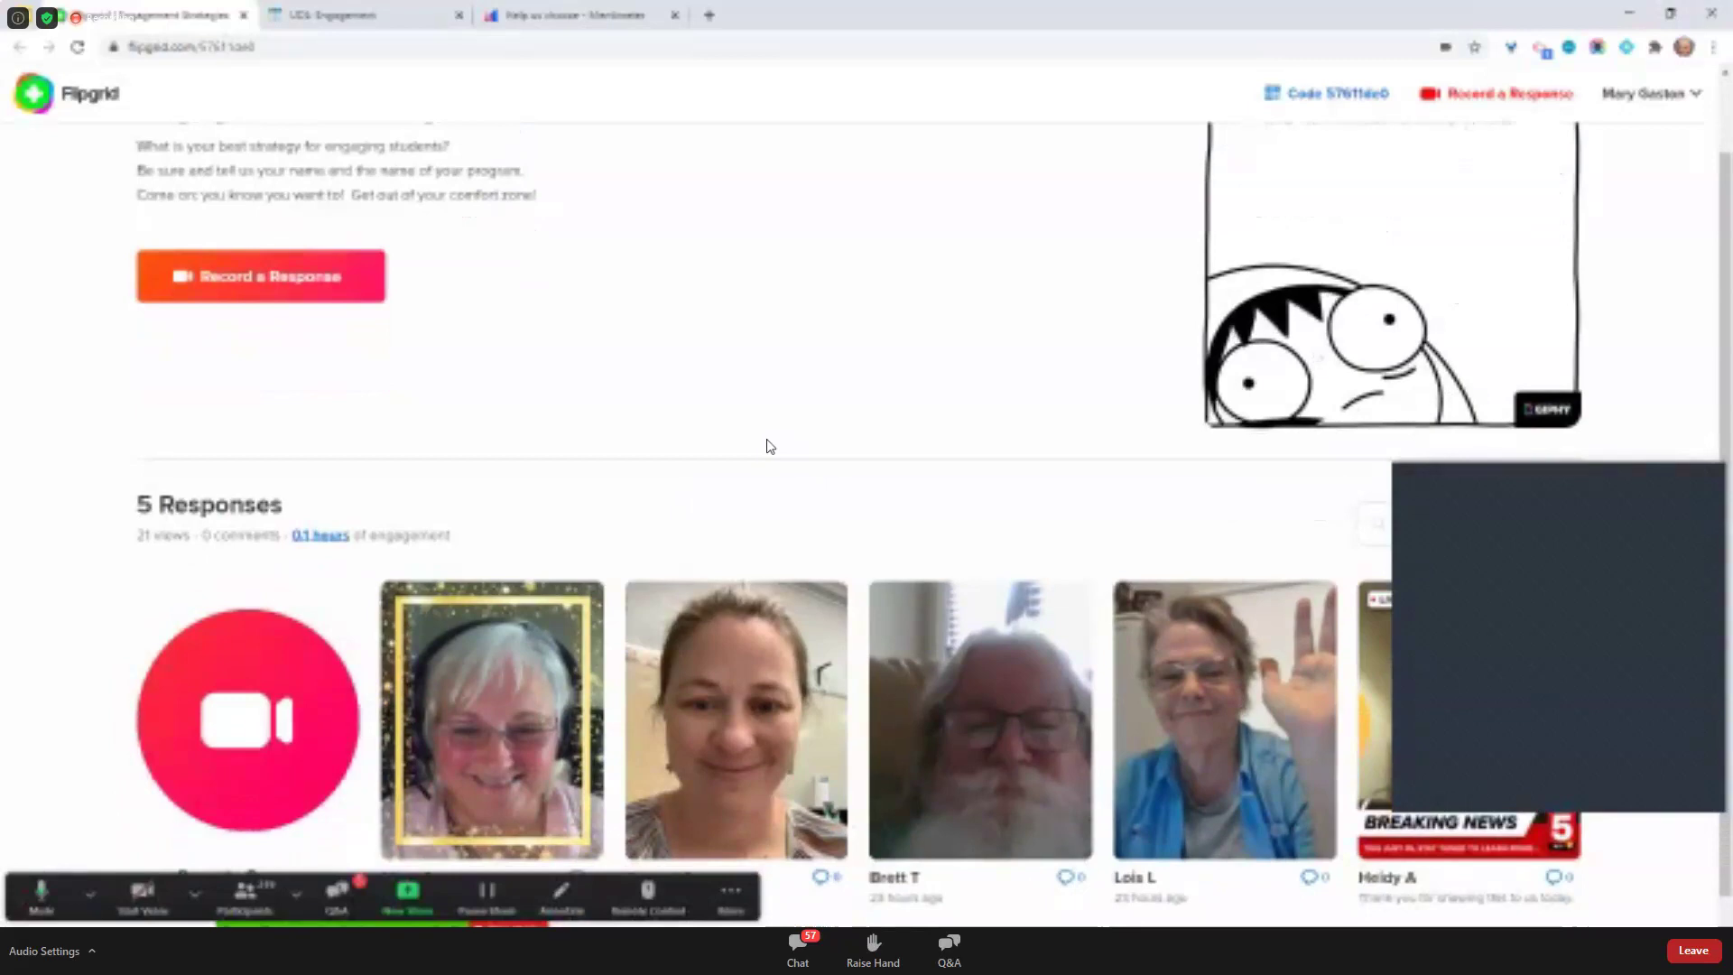
pyautogui.scroll(-1, 754, 451)
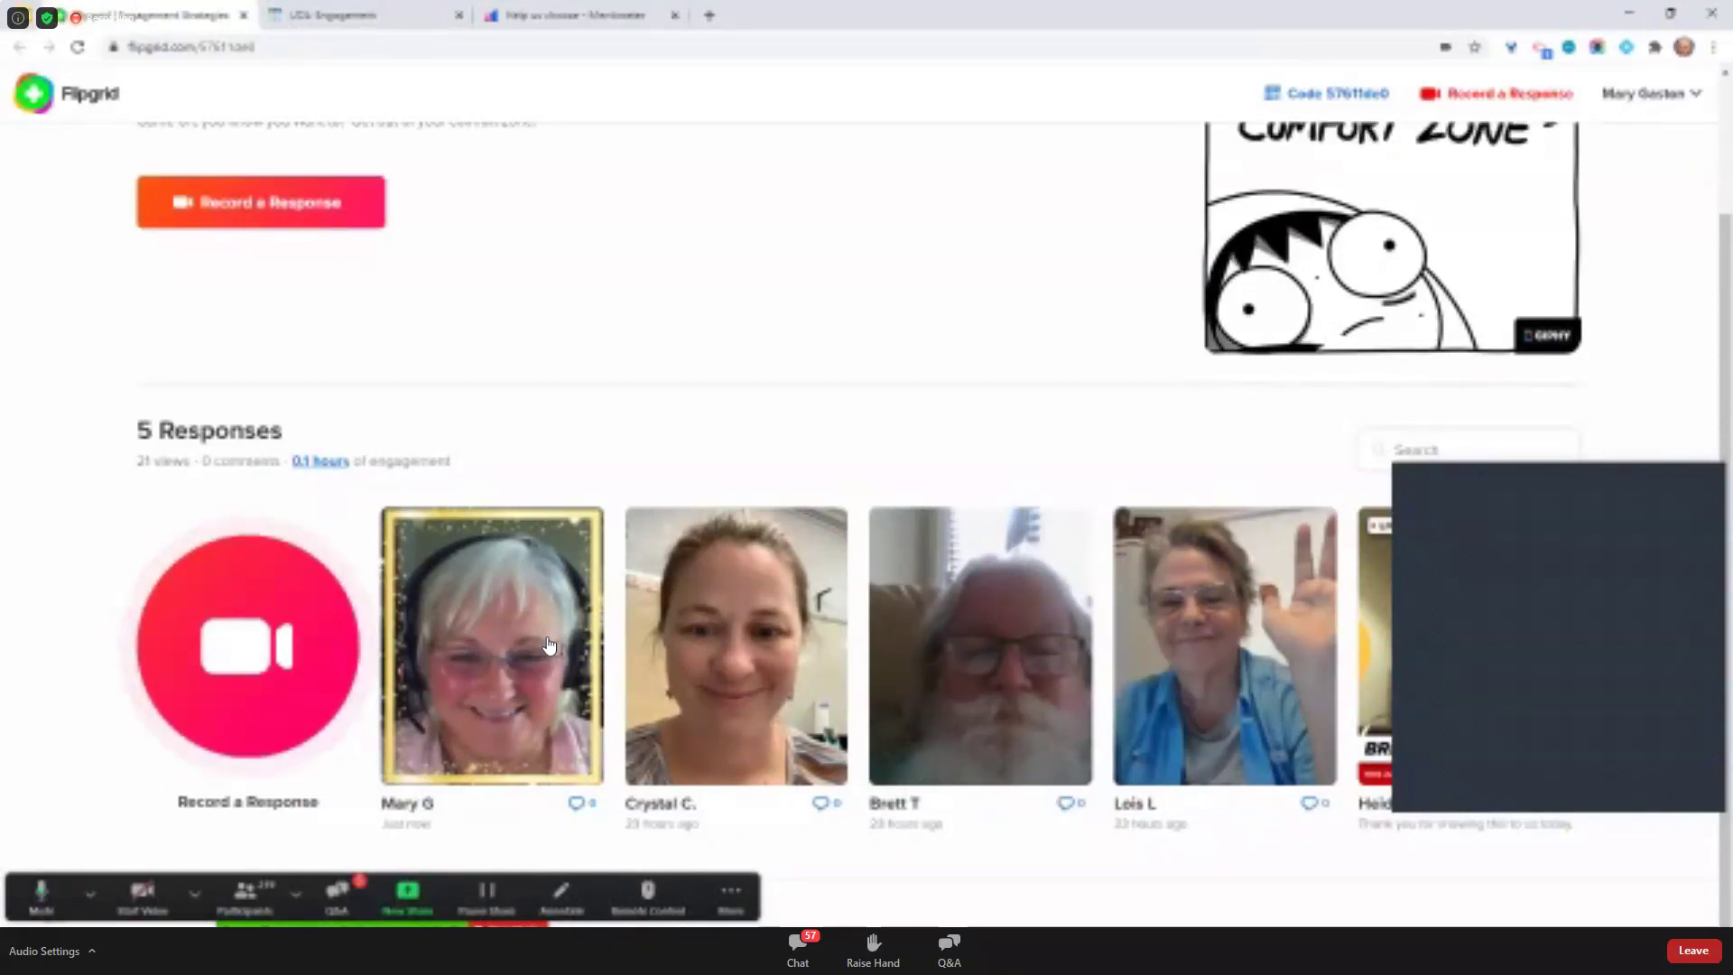
pyautogui.scroll(2, 547, 643)
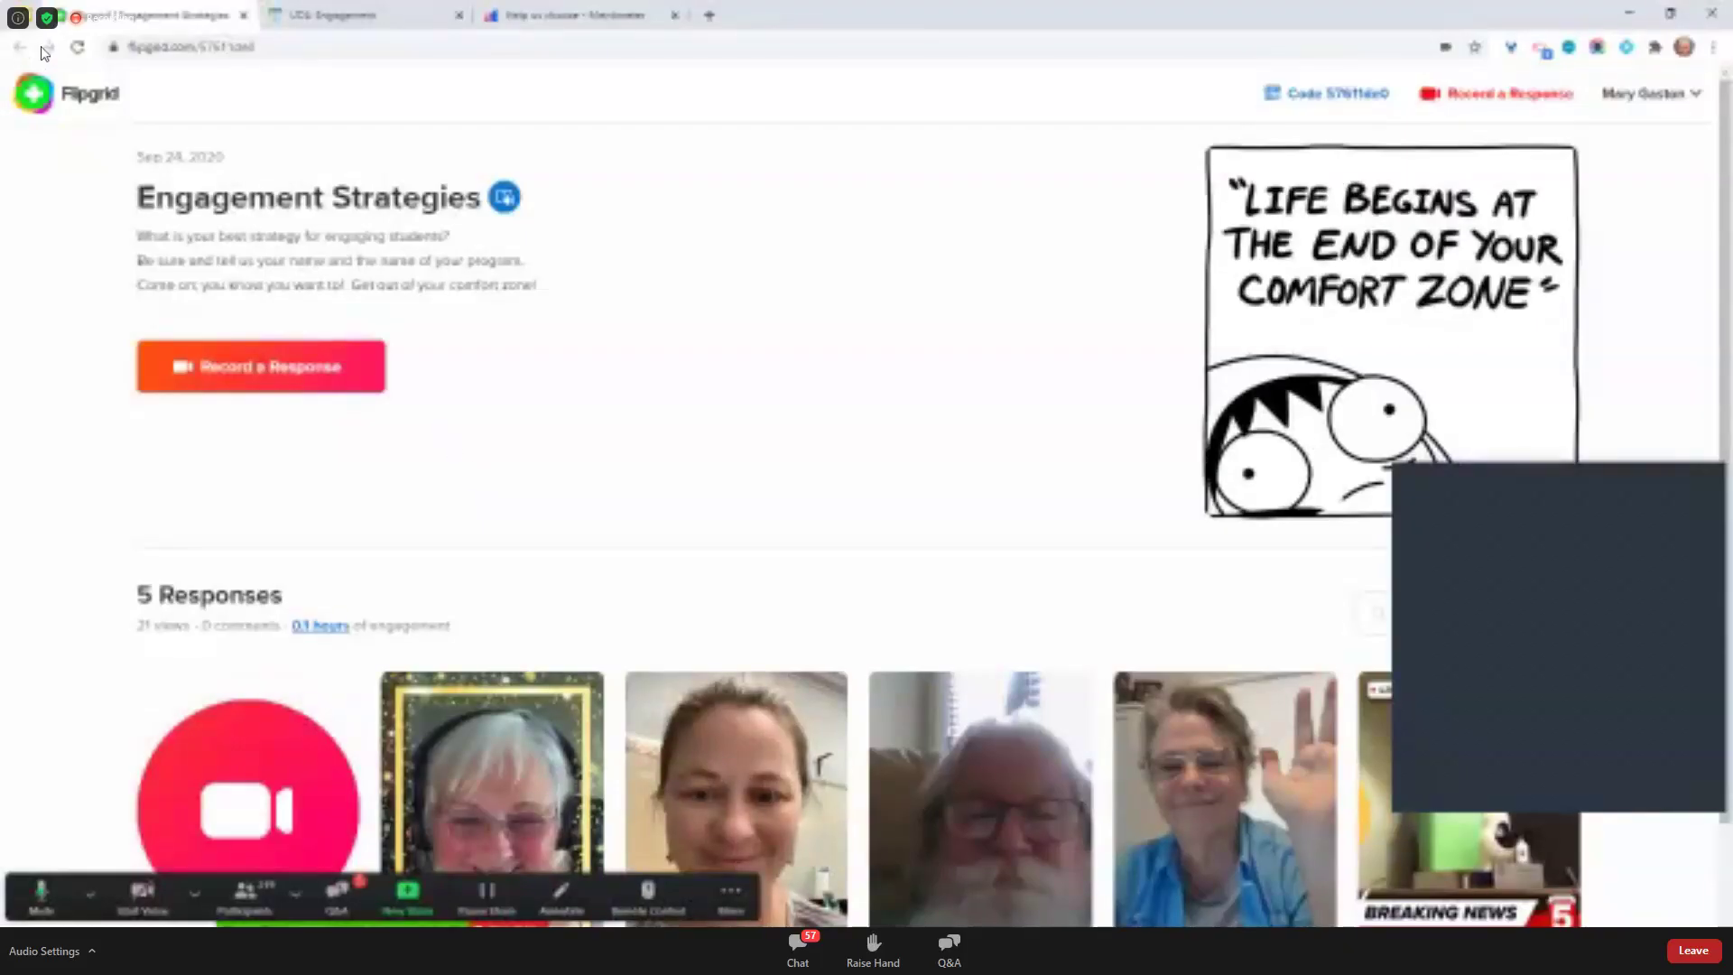
# Return to the webinar slides and start presenting from the Flippity slide, number 12
pyautogui.hotkey('alt', 'Tab')
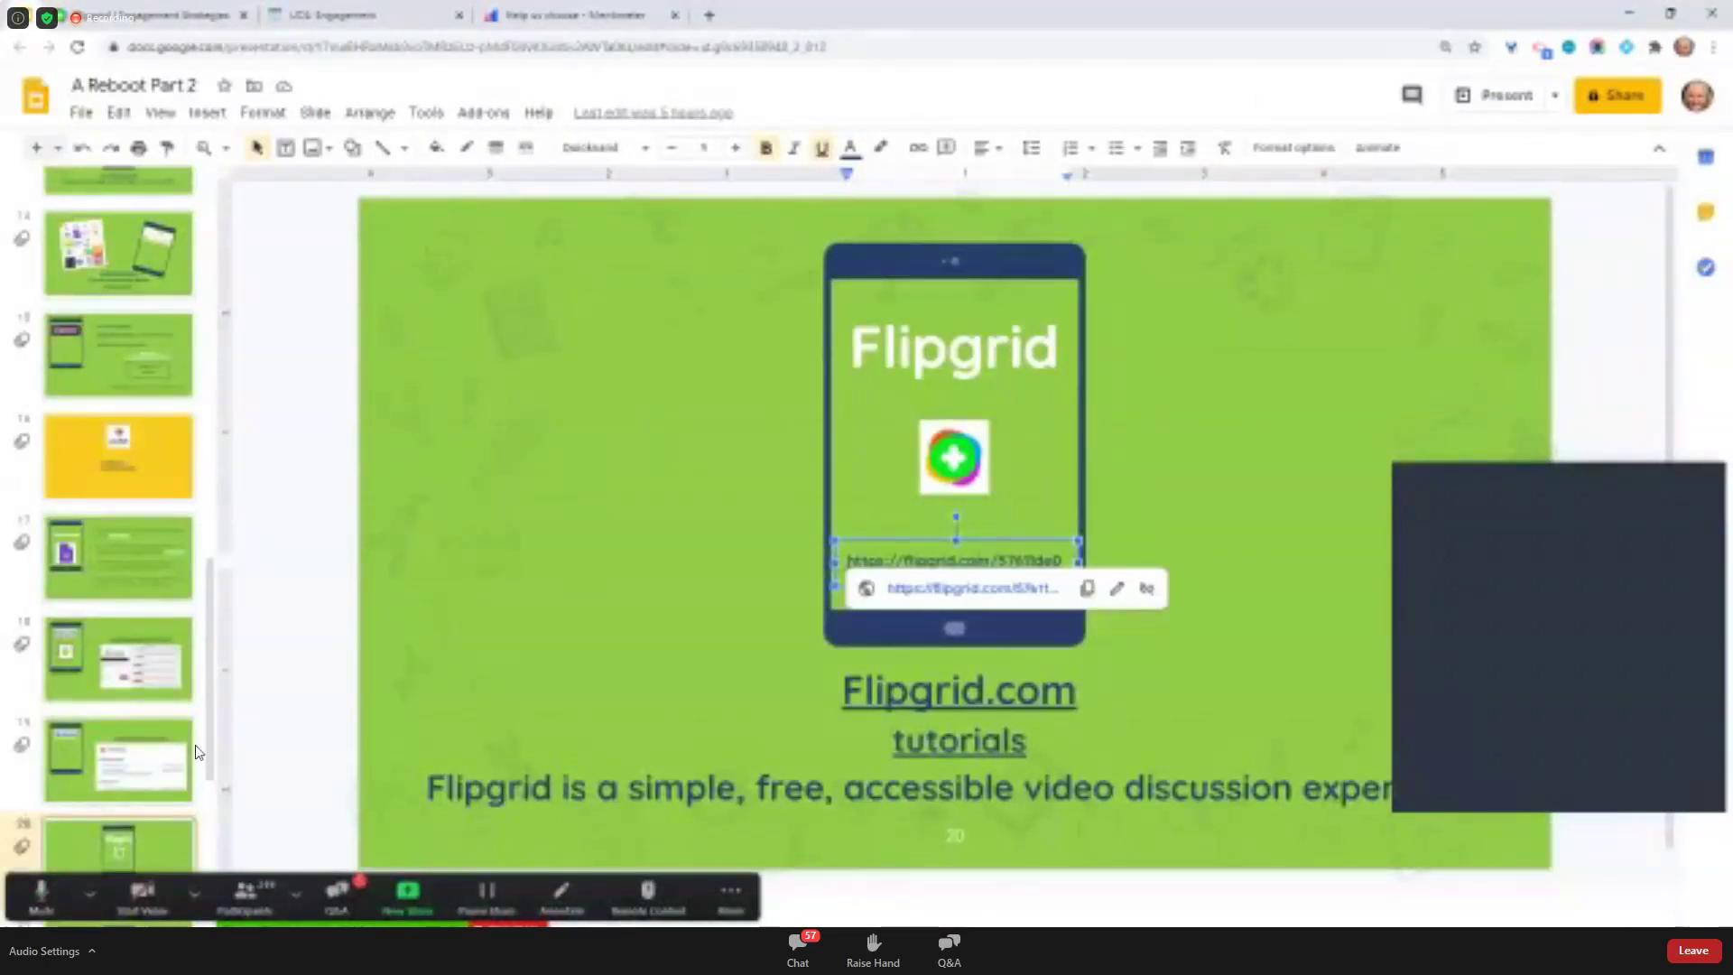
pyautogui.moveTo(206, 729); pyautogui.dragTo(130, 574)
pyautogui.click(130, 574)
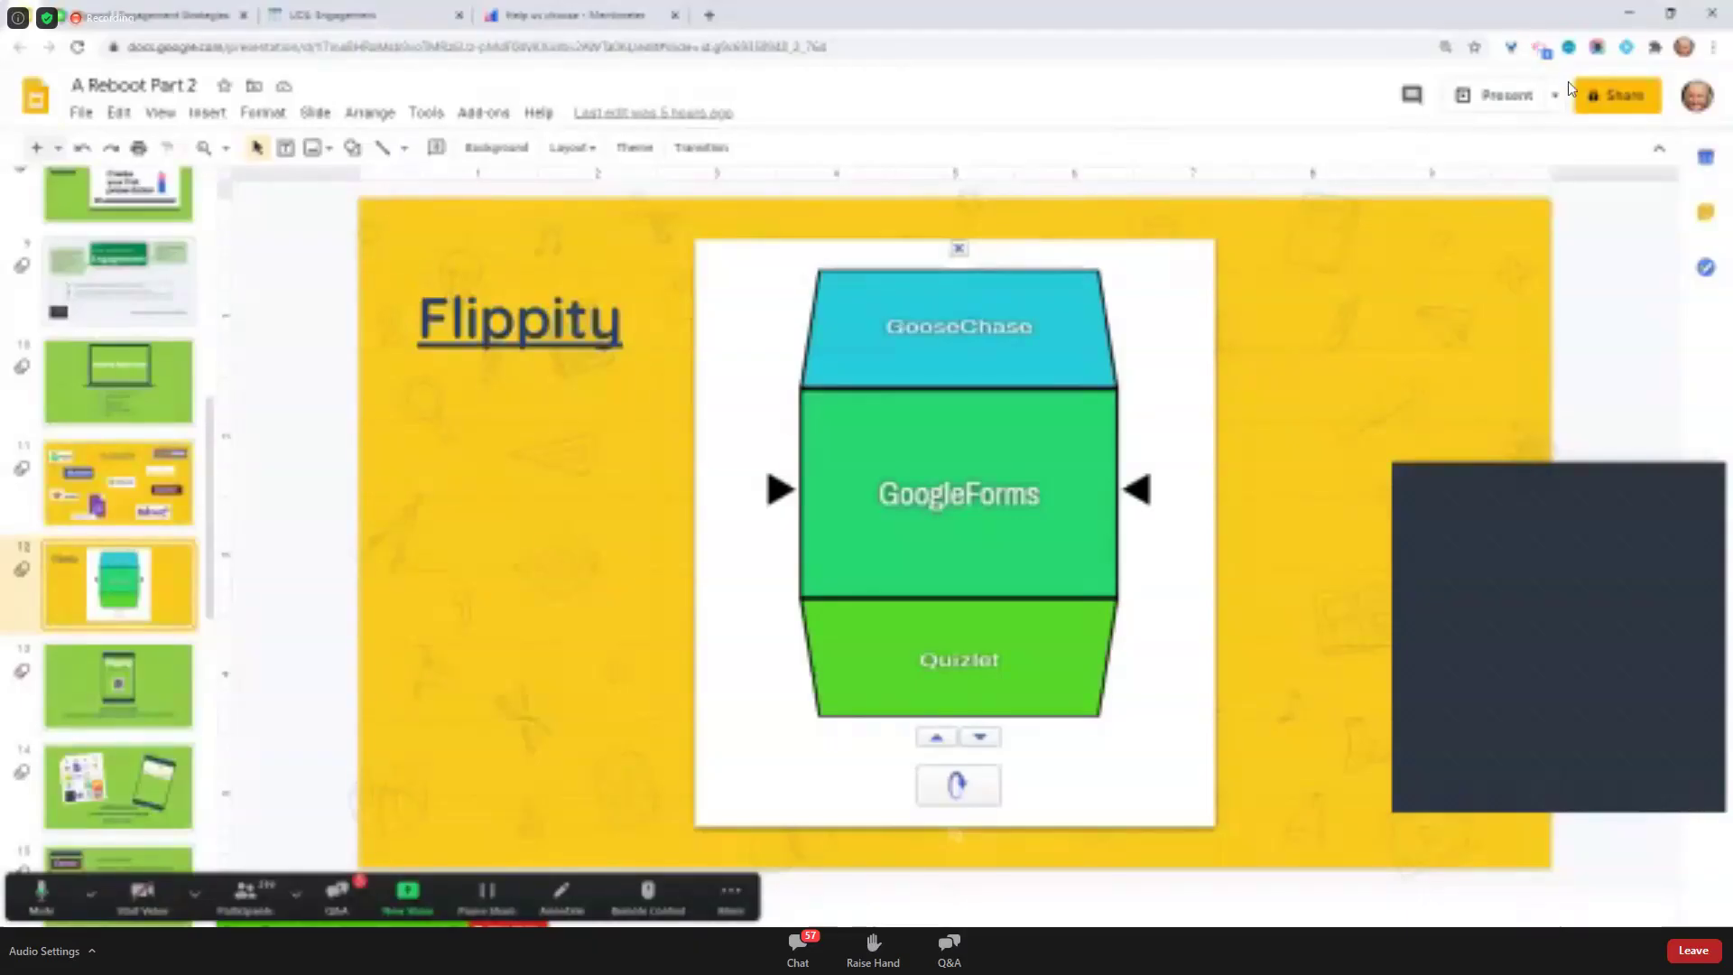
pyautogui.click(1501, 97)
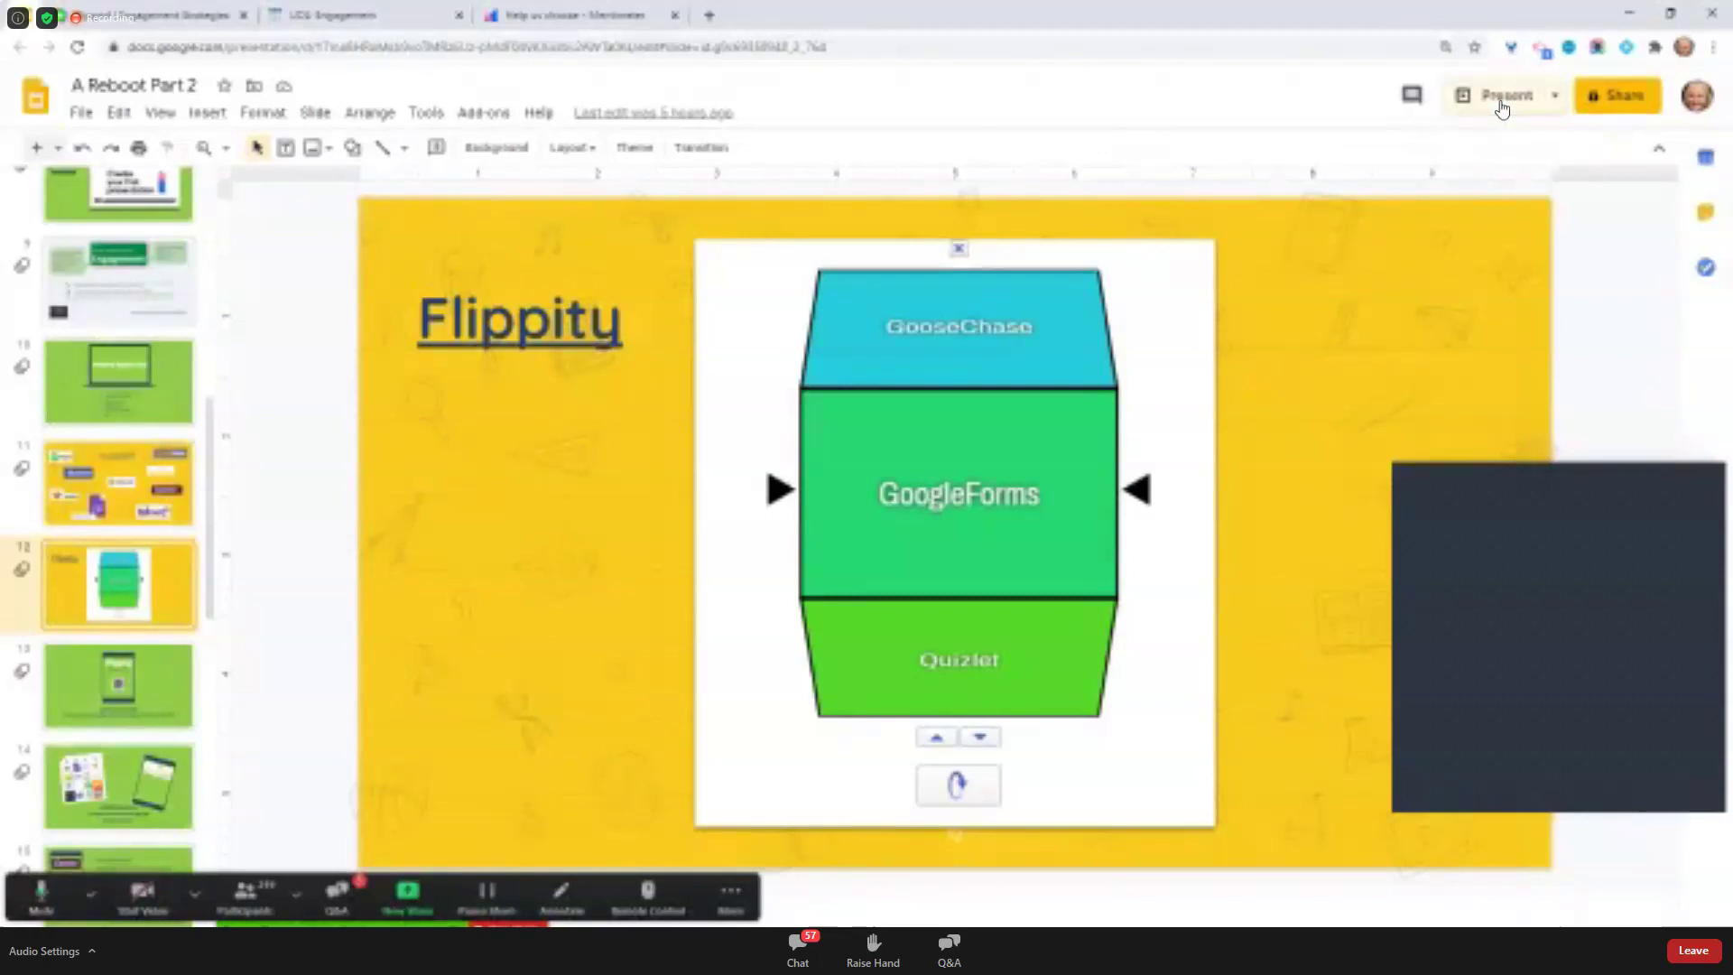
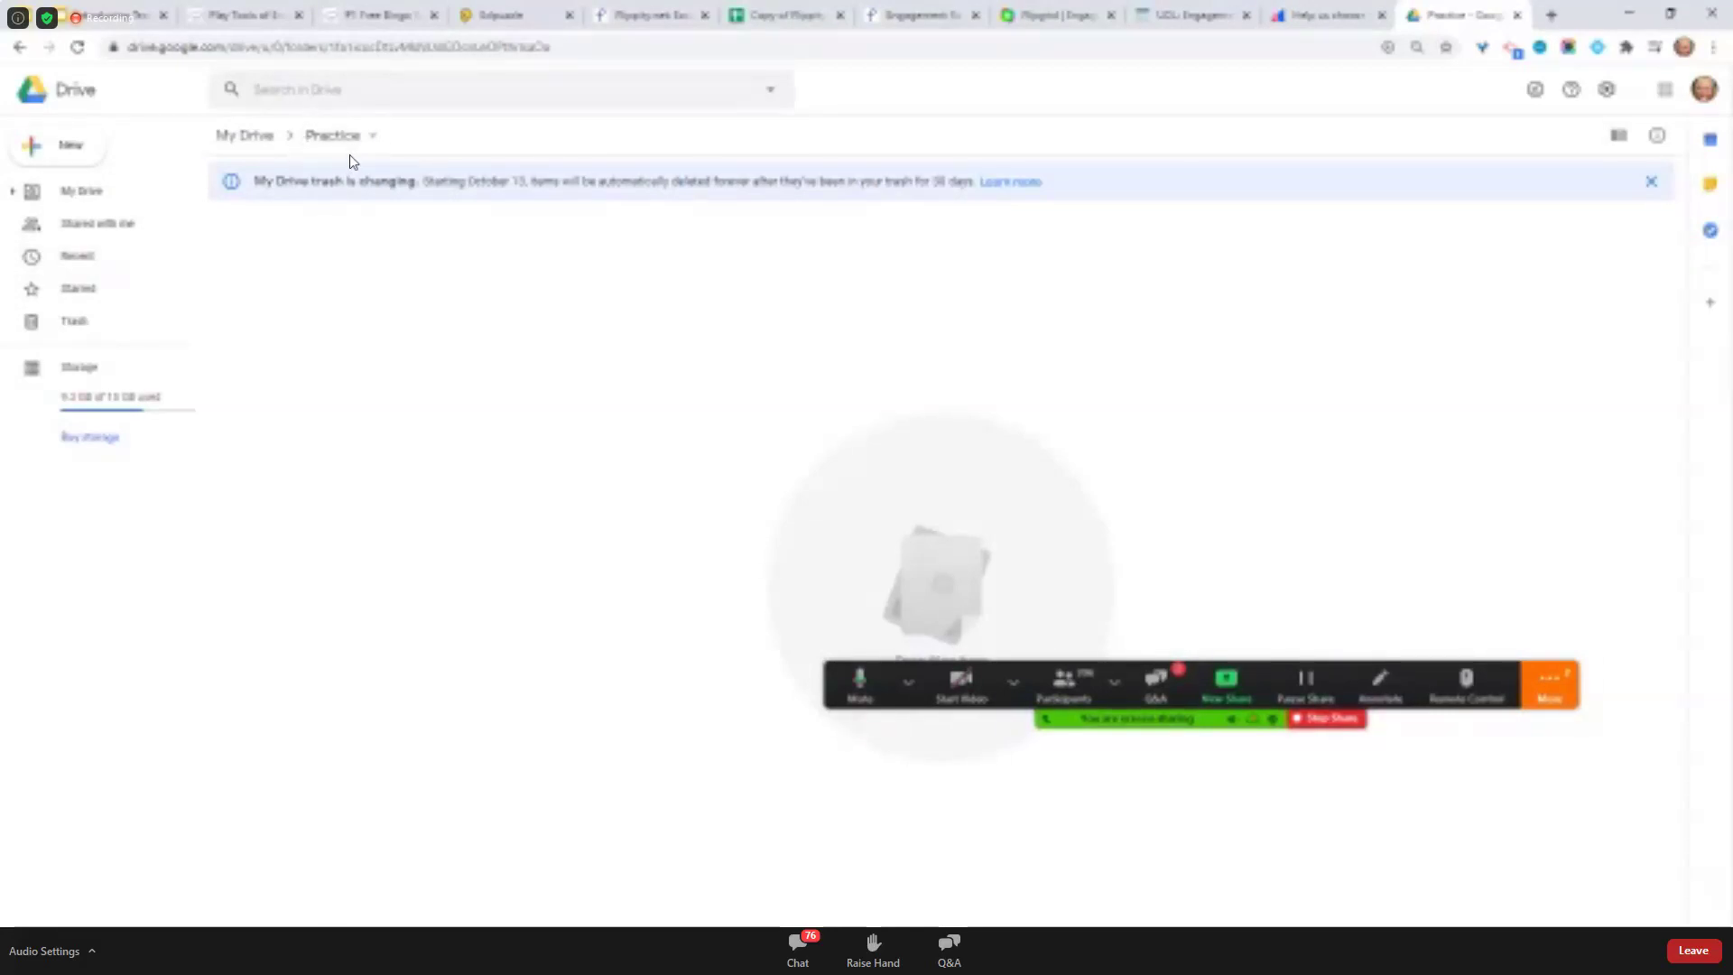
pyautogui.click(78, 163)
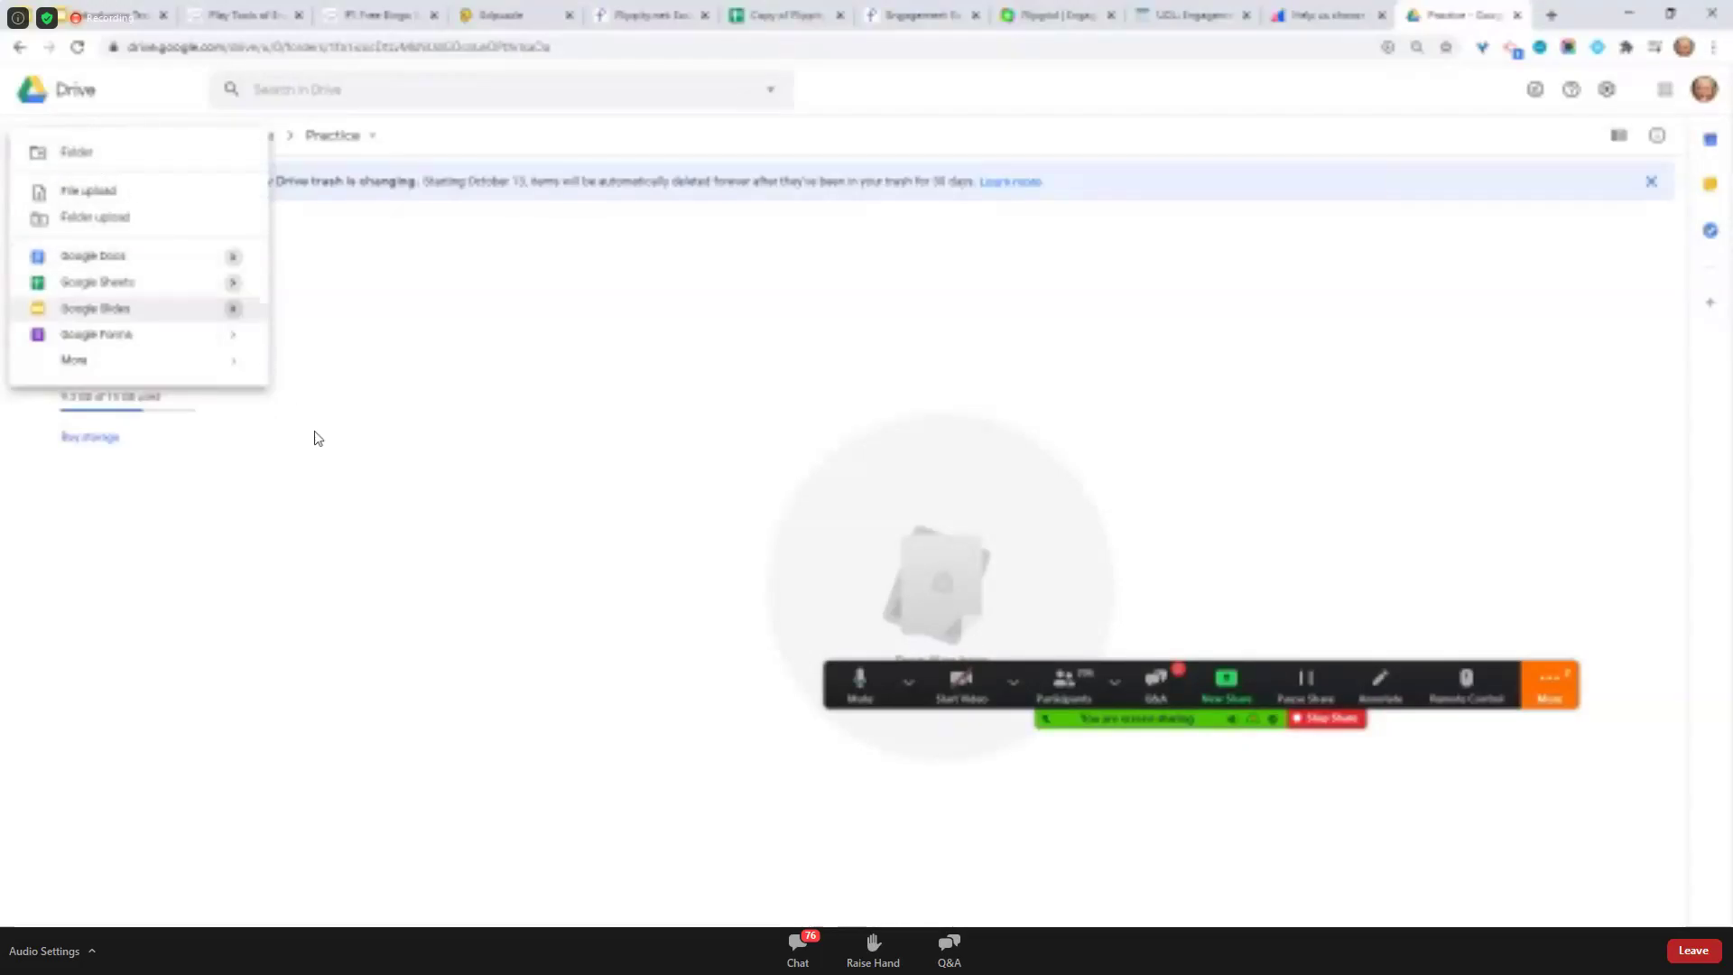
pyautogui.click(333, 394)
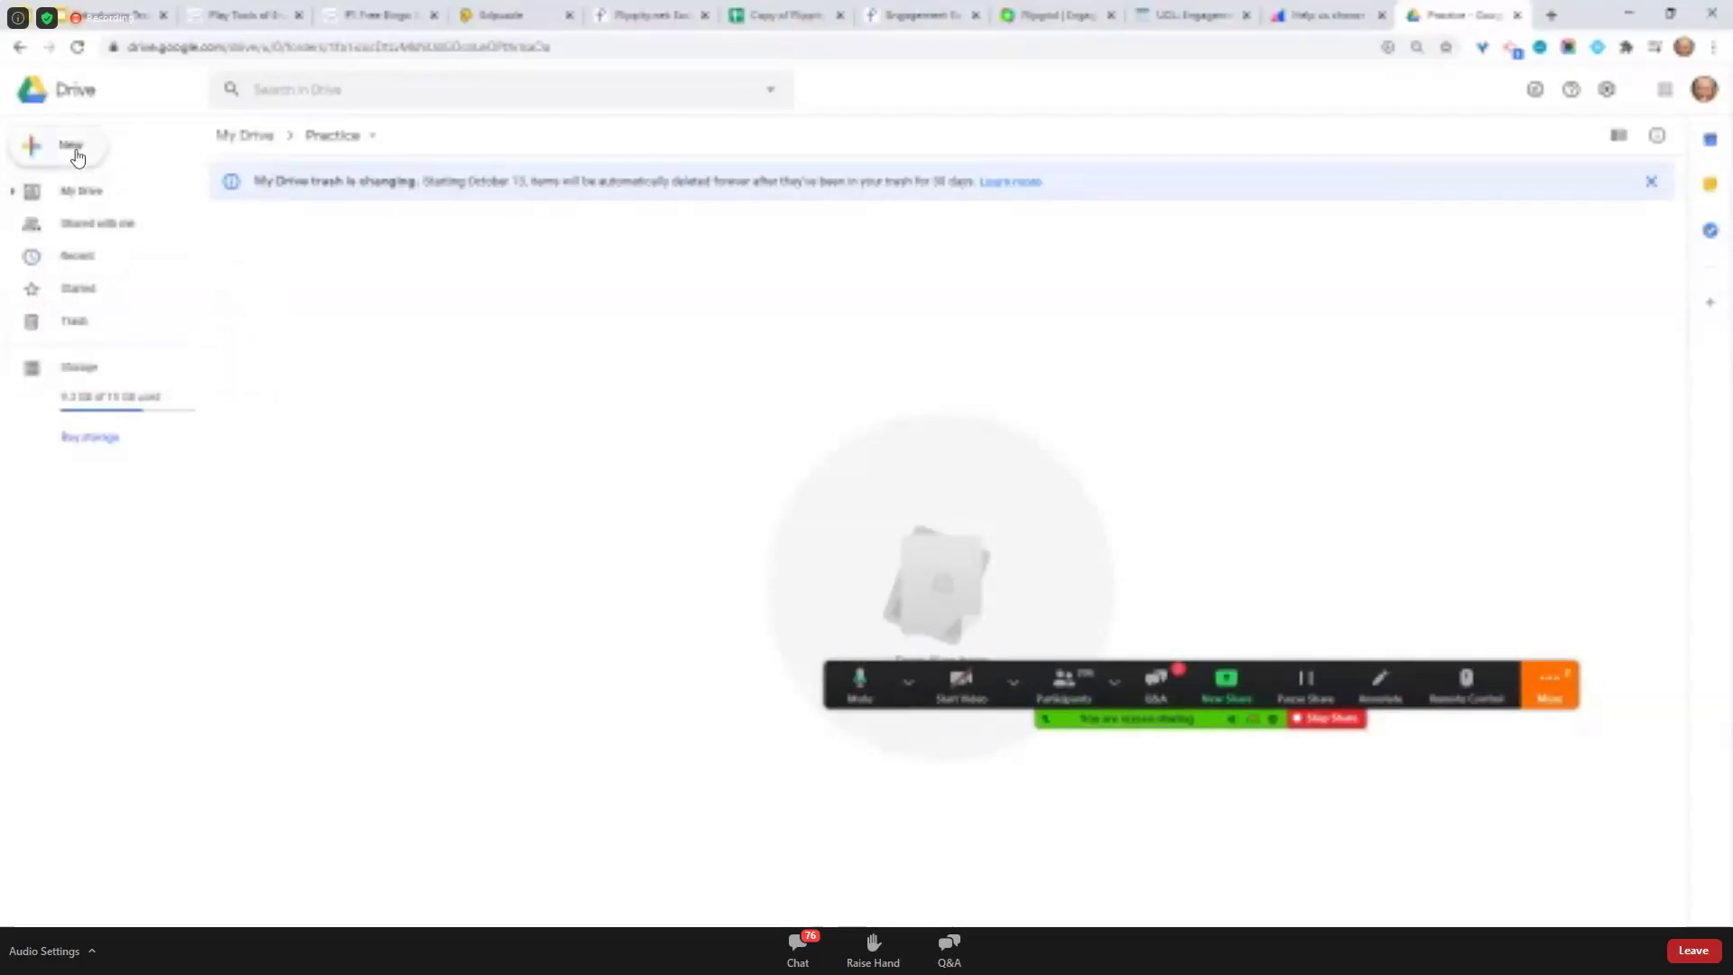
pyautogui.click(76, 157)
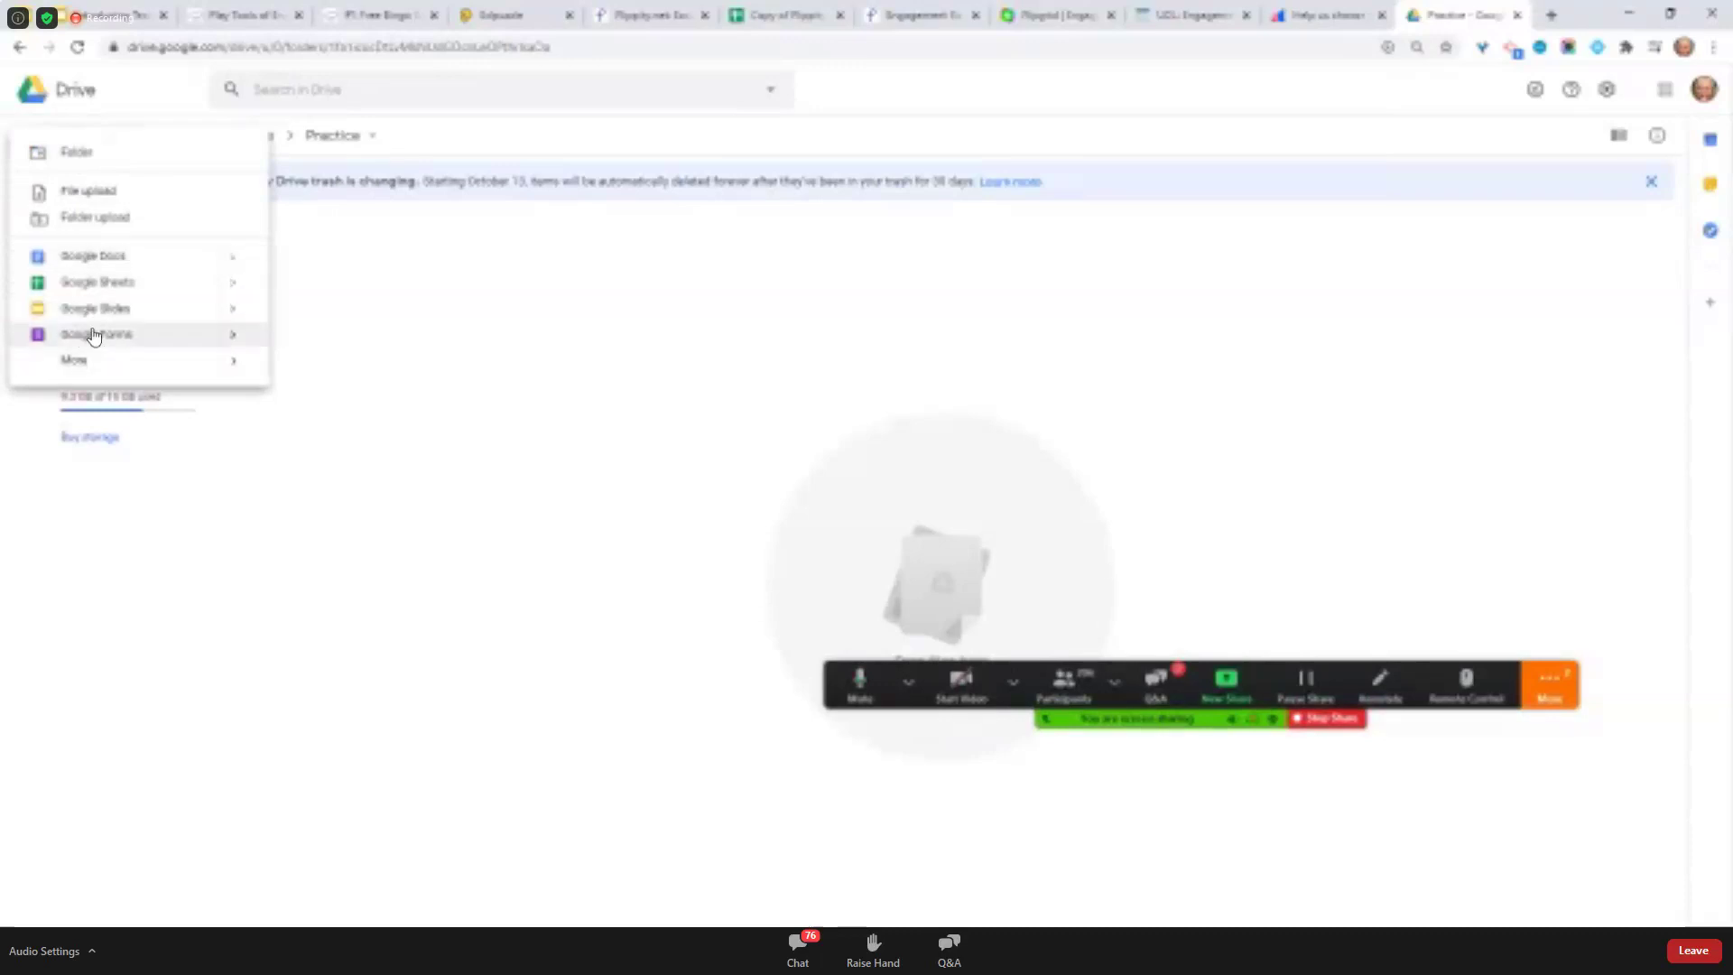
pyautogui.click(353, 463)
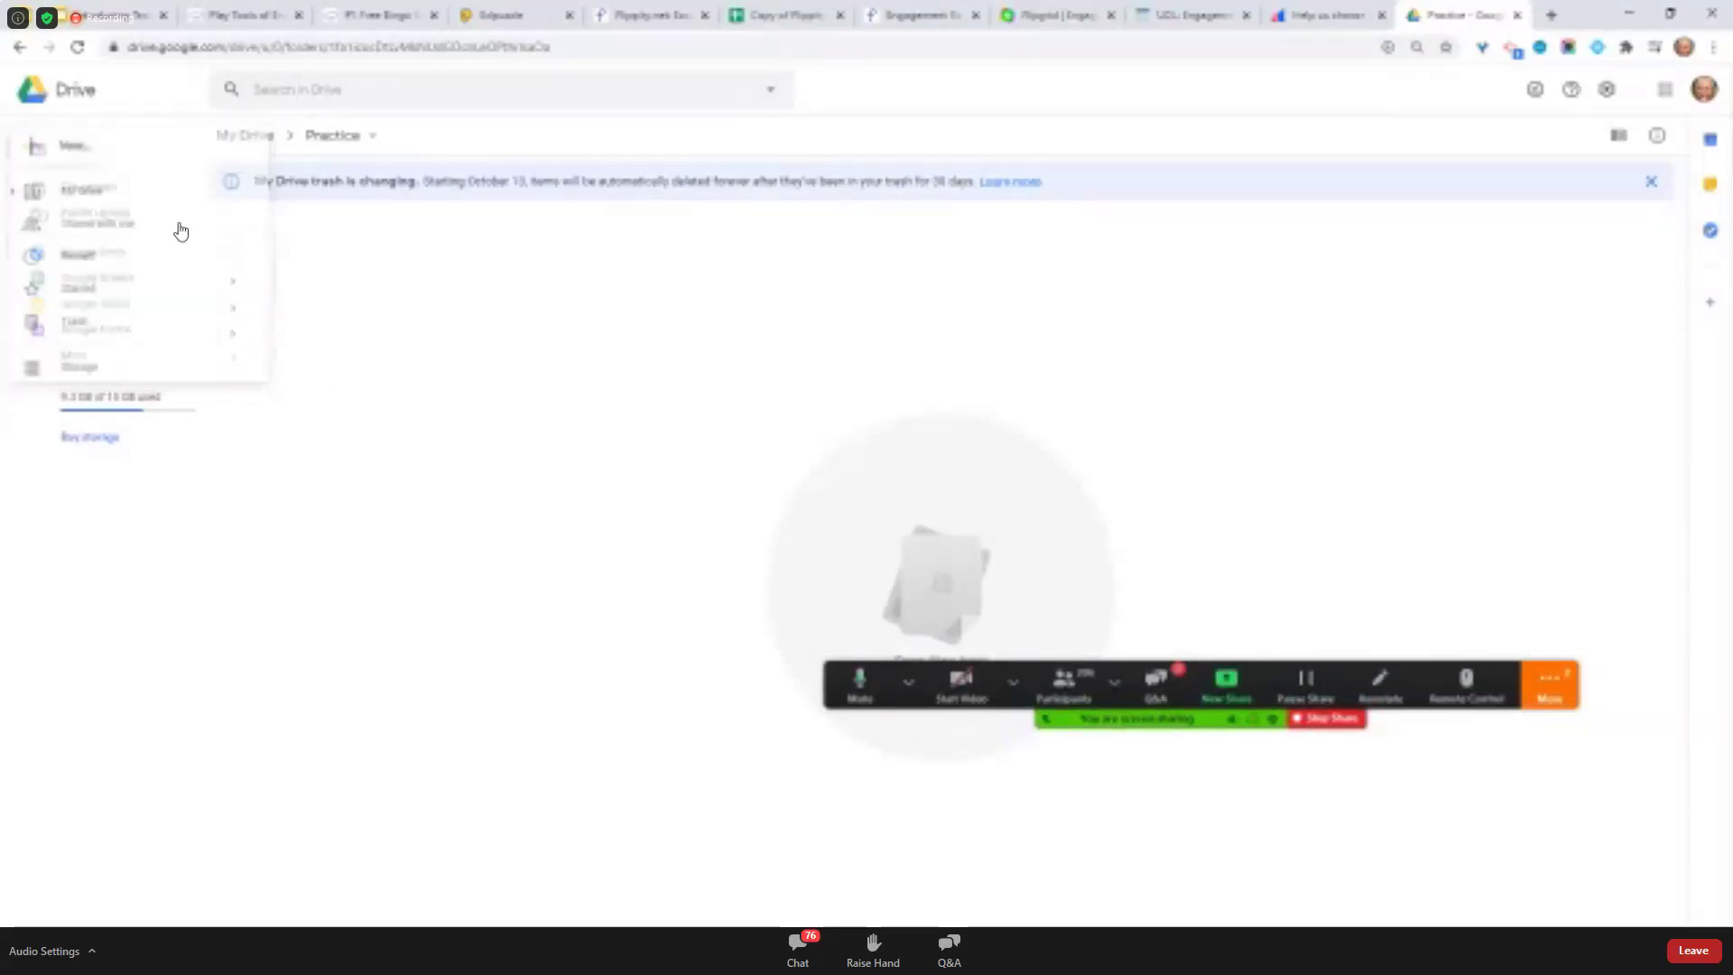
# Create a new blank Google Form in the Practice folder of Google Drive
pyautogui.click(72, 155)
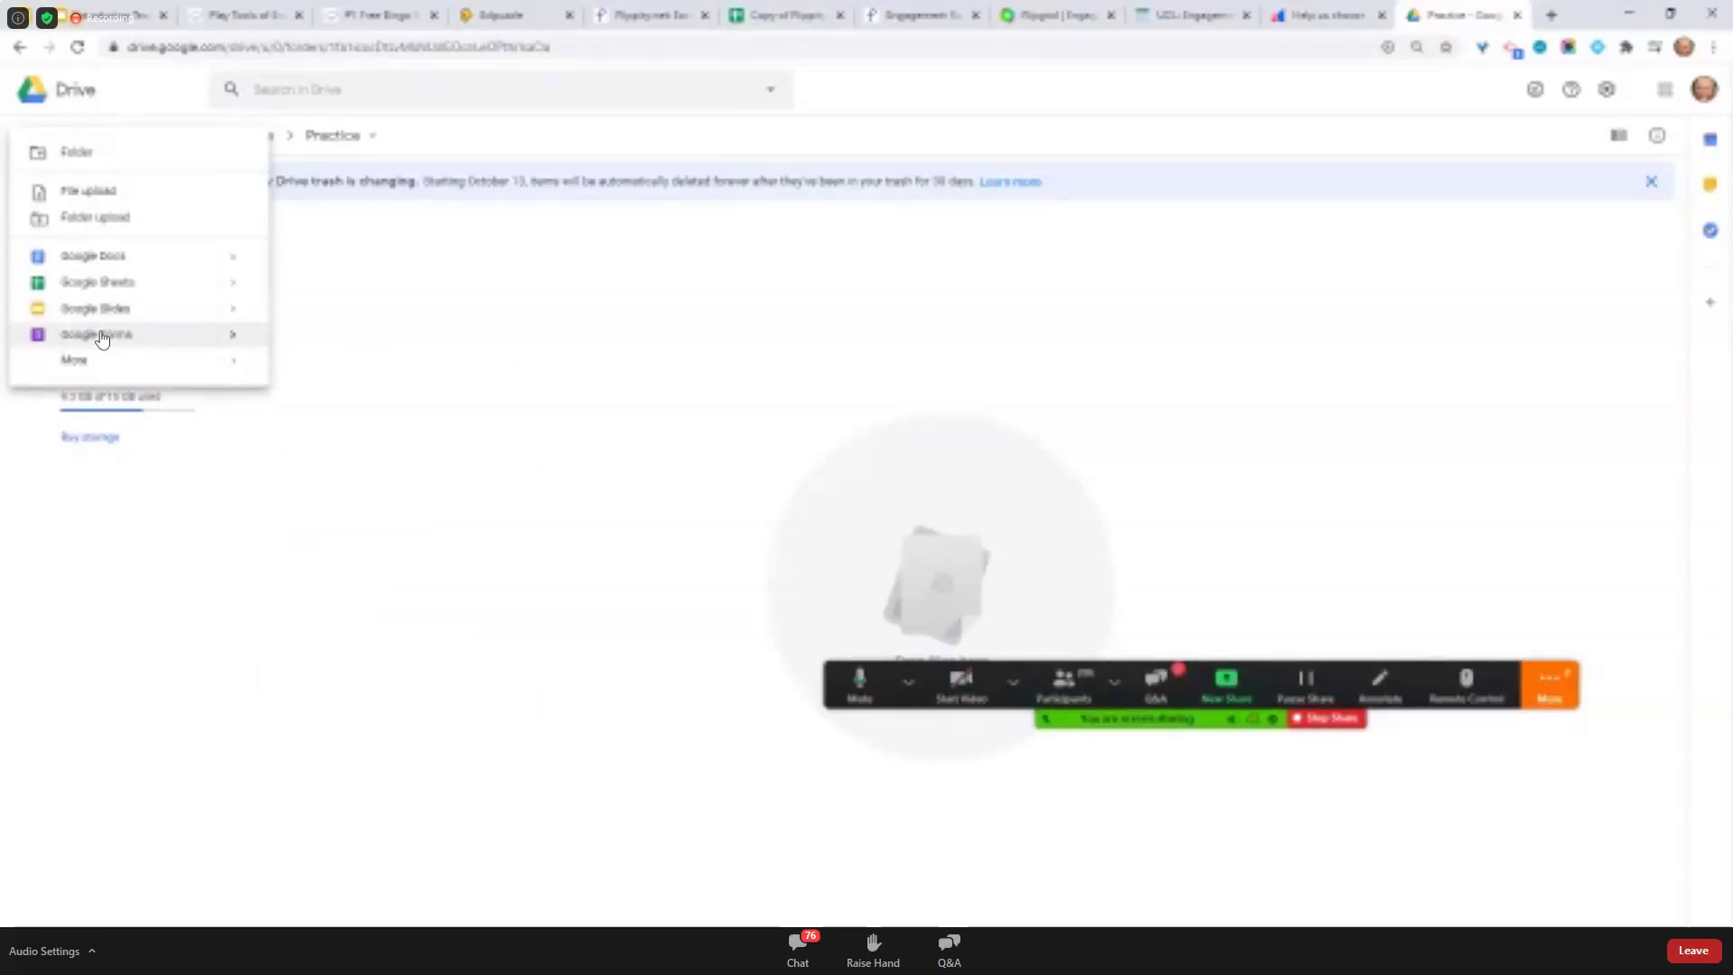
pyautogui.click(102, 336)
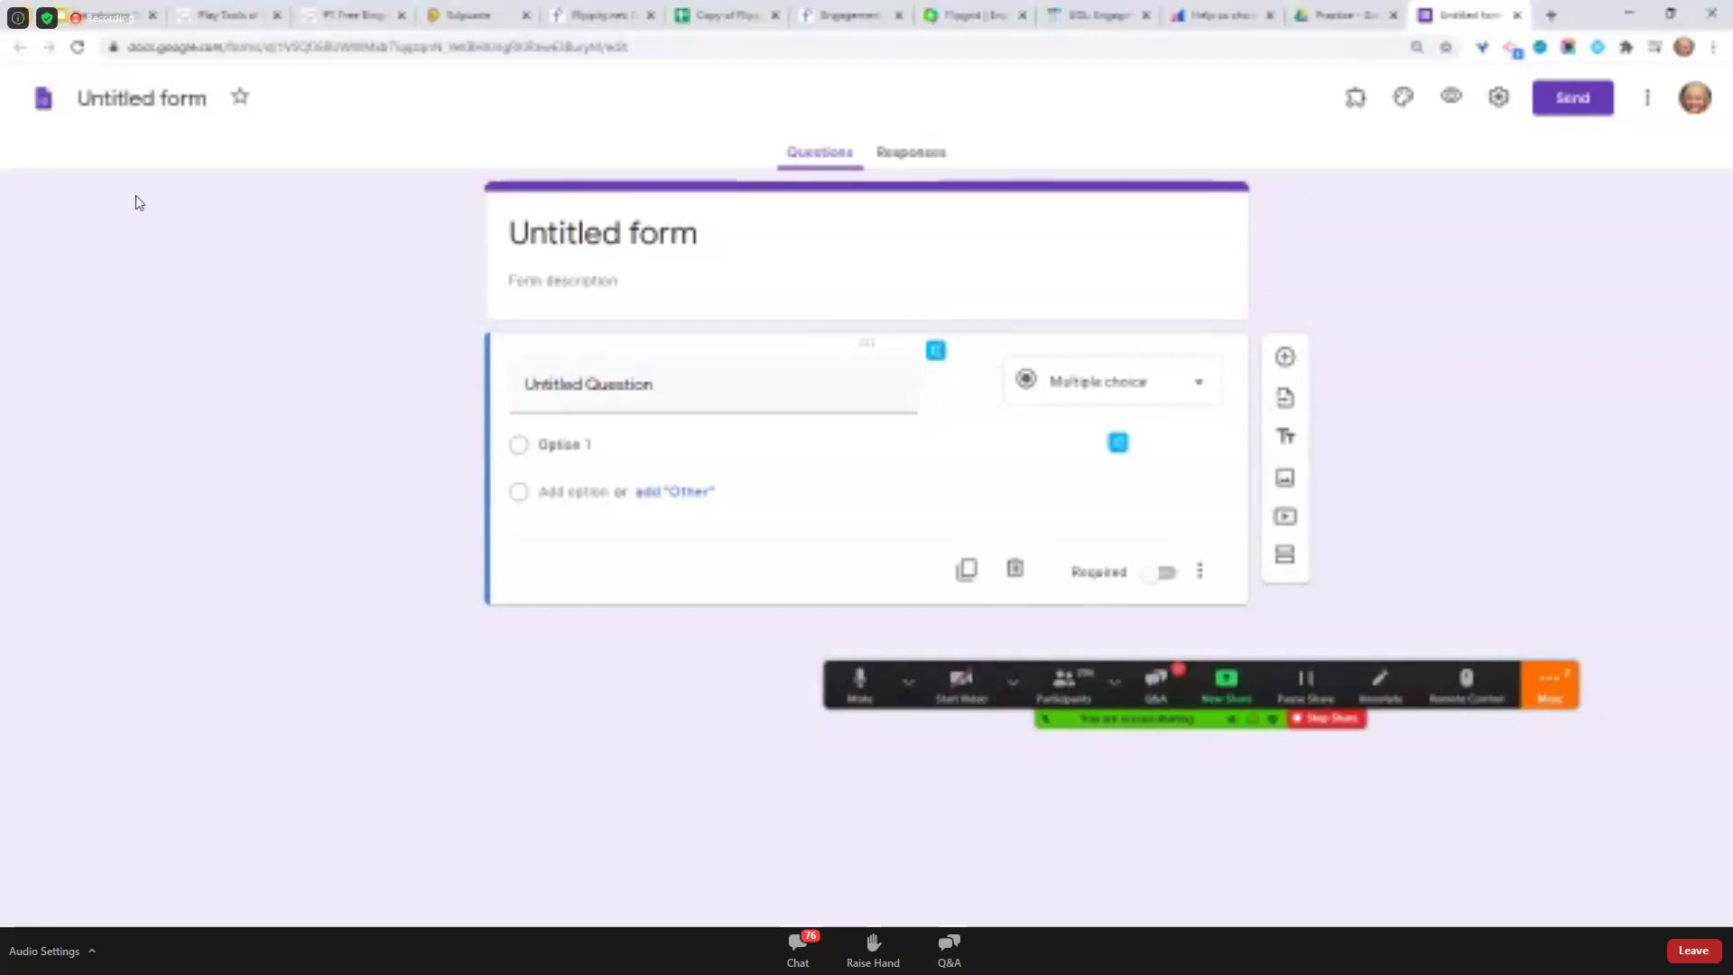
# Name the form Sample Quiz and apply the same title to its header
pyautogui.click(144, 100)
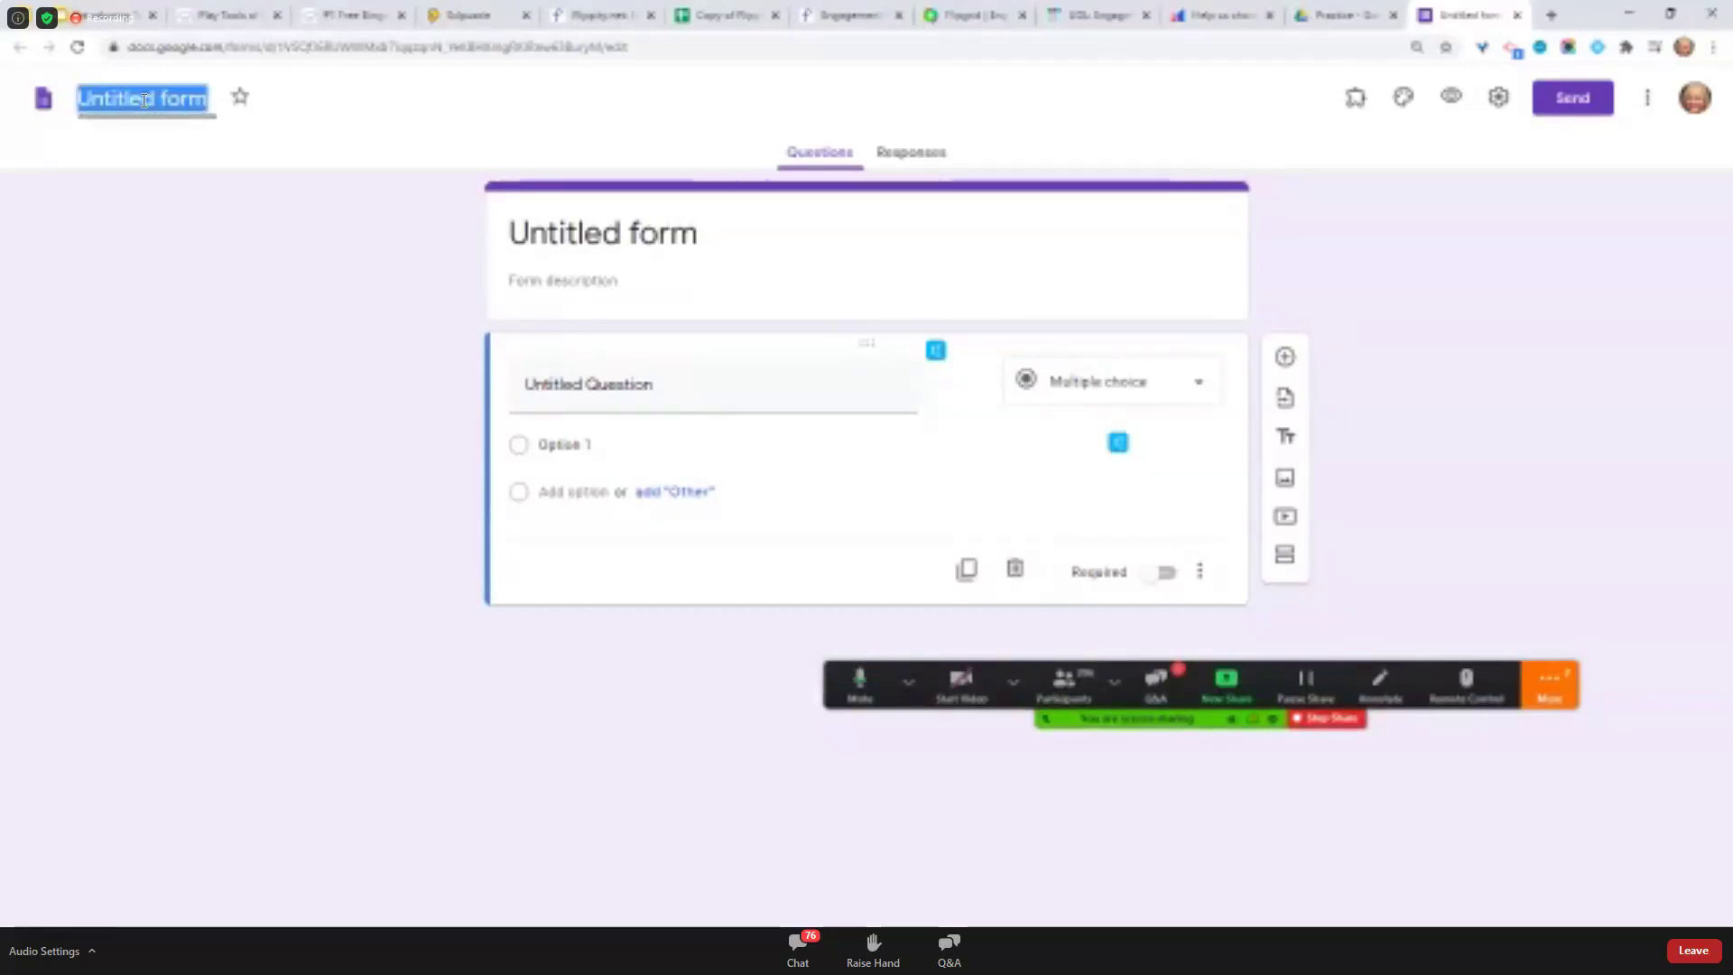
pyautogui.write('Sample Quiz')
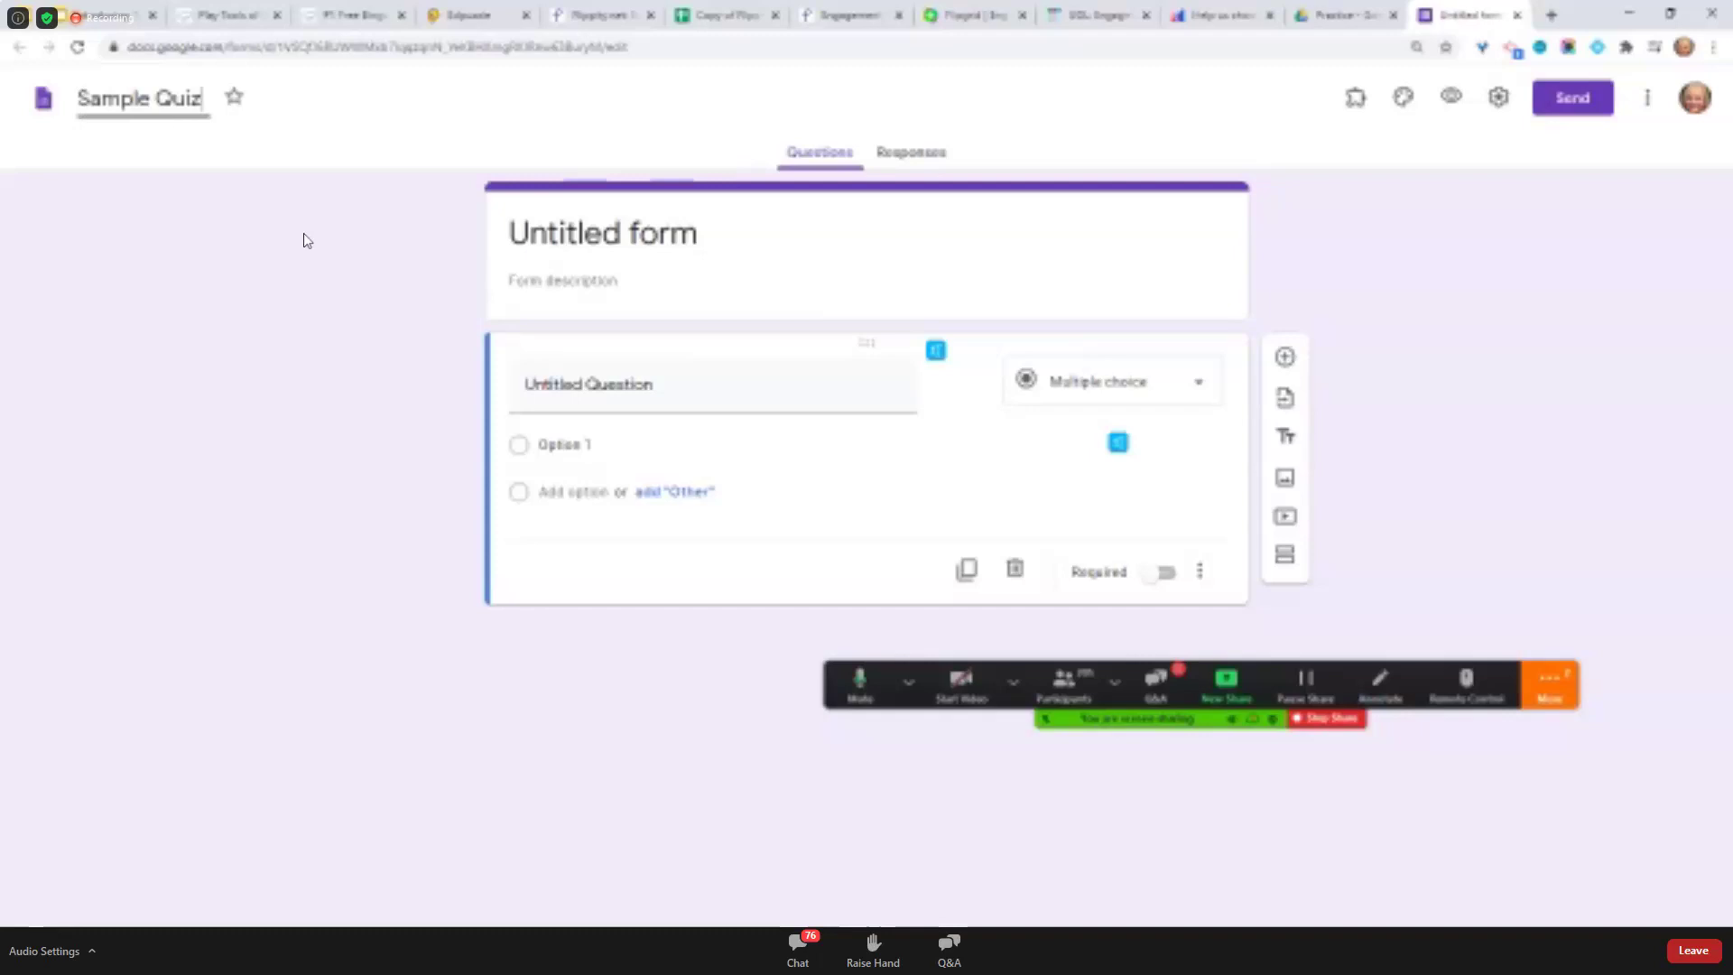
pyautogui.click(548, 233)
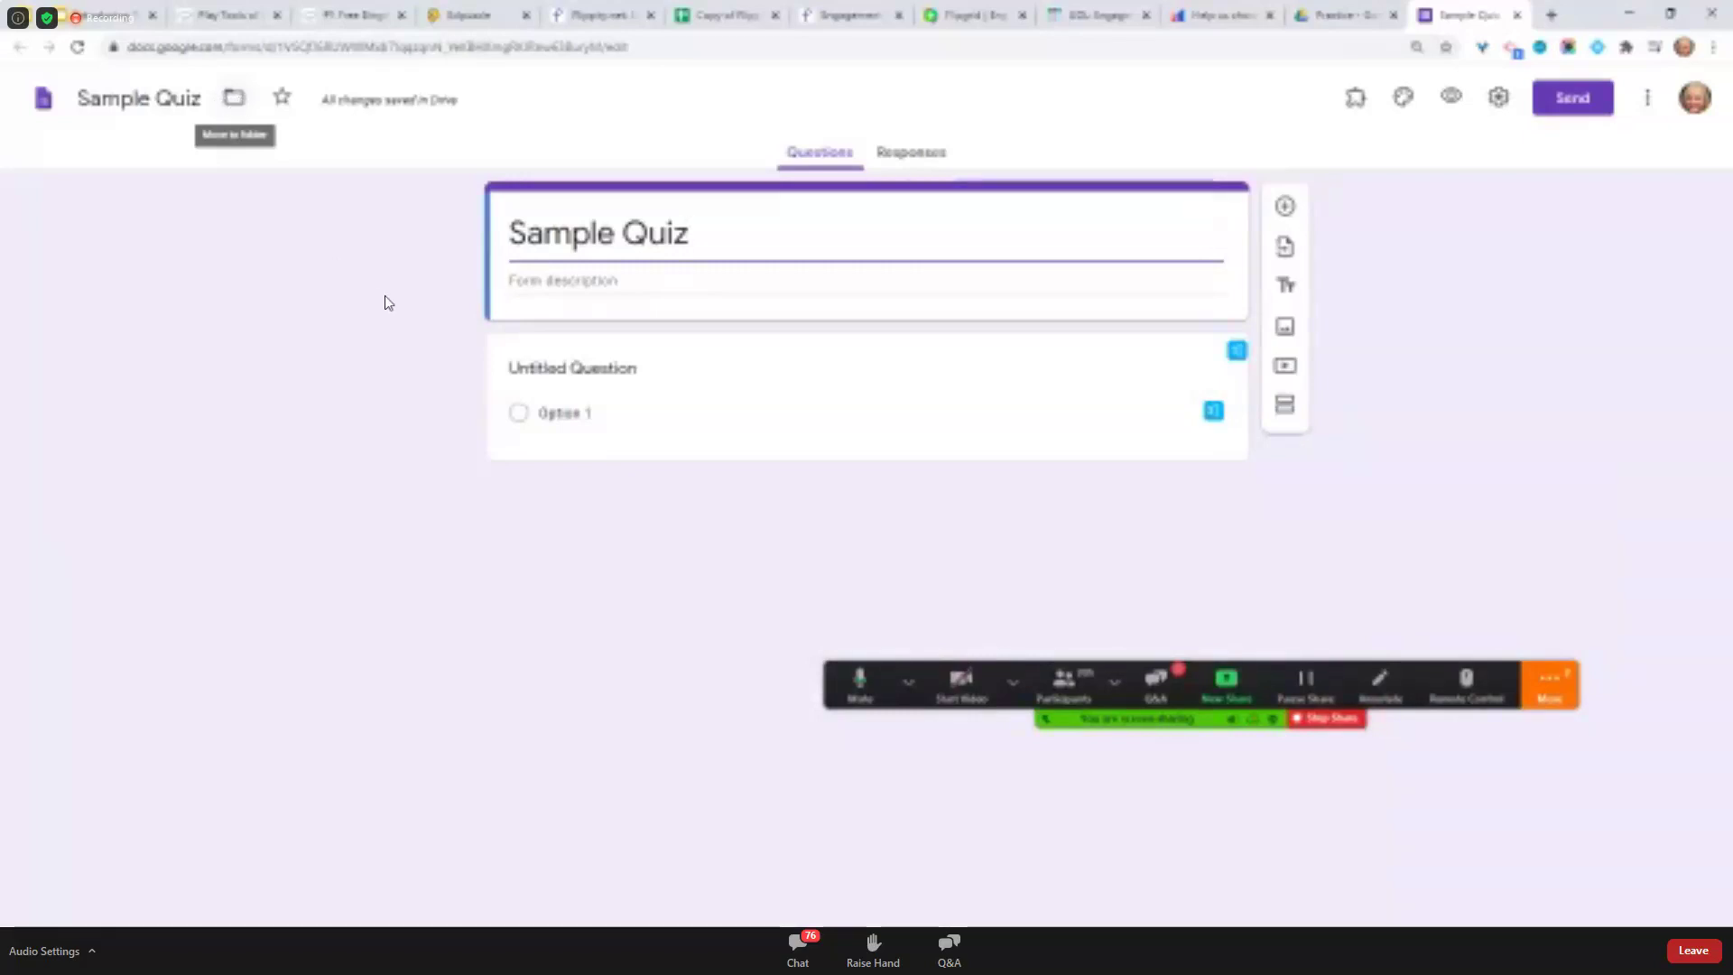
# Set the first question to "What is your first name?" as a required short answer
pyautogui.click(512, 364)
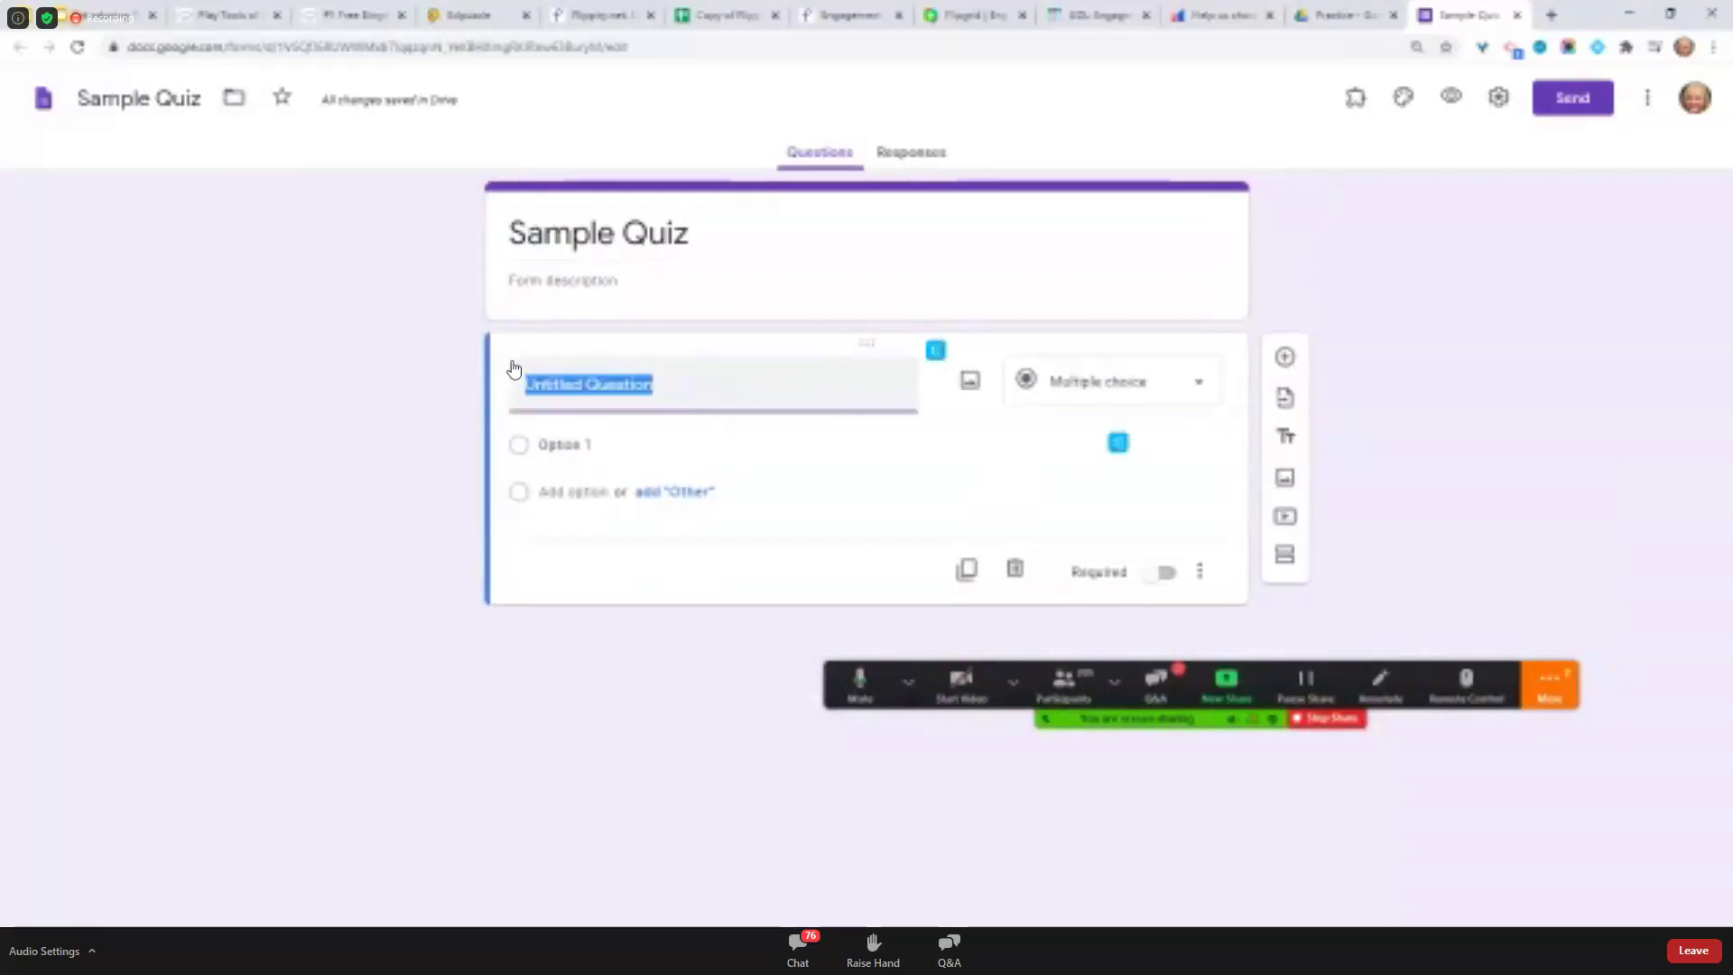
pyautogui.write('What is your first name?')
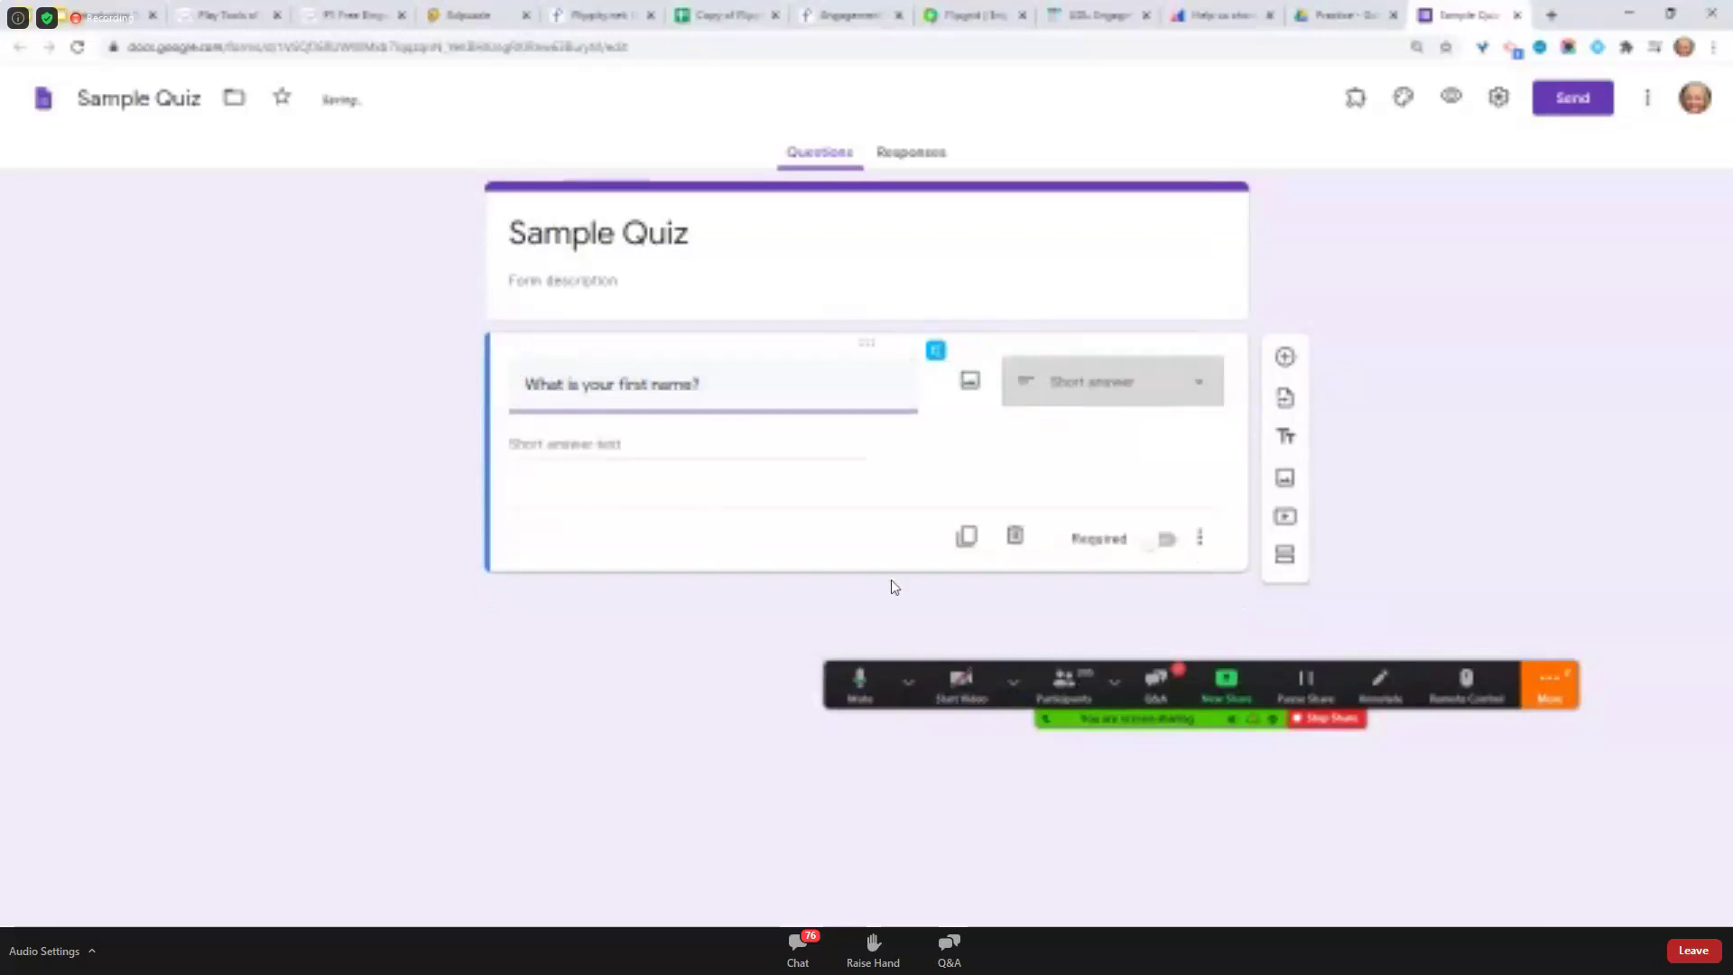
pyautogui.click(1154, 540)
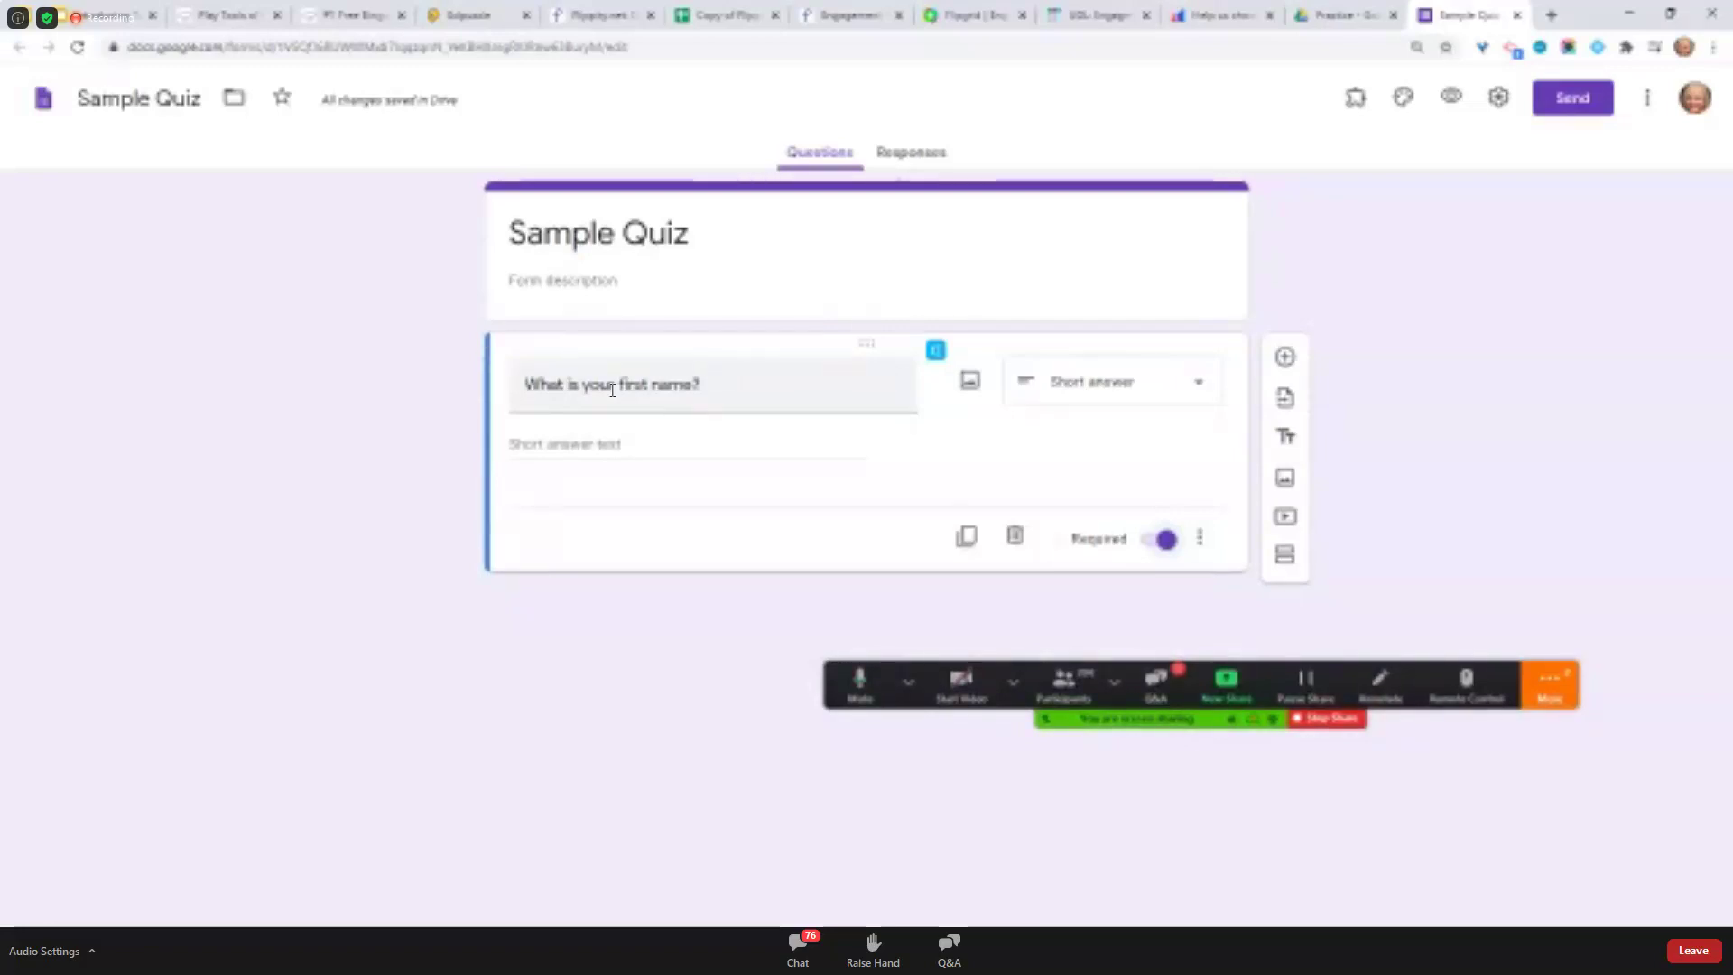
pyautogui.click(1155, 540)
pyautogui.click(1151, 541)
# Add a required short-answer question "What is your last name?"
pyautogui.click(1285, 358)
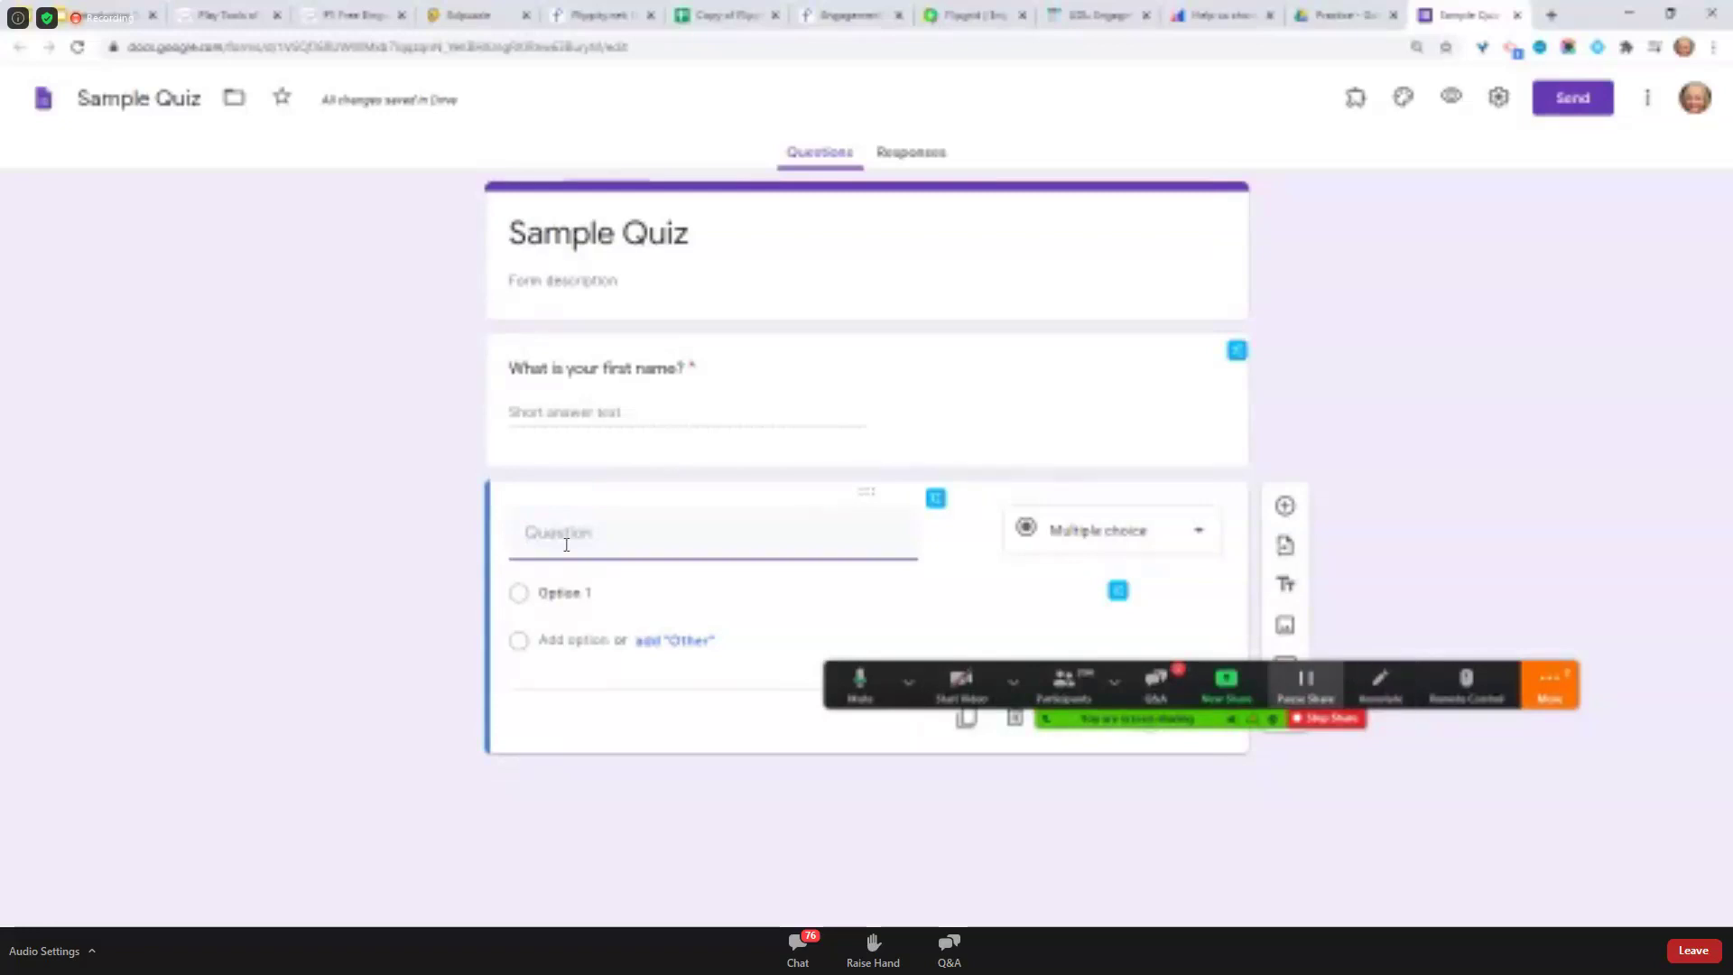
pyautogui.write('What is your last name?')
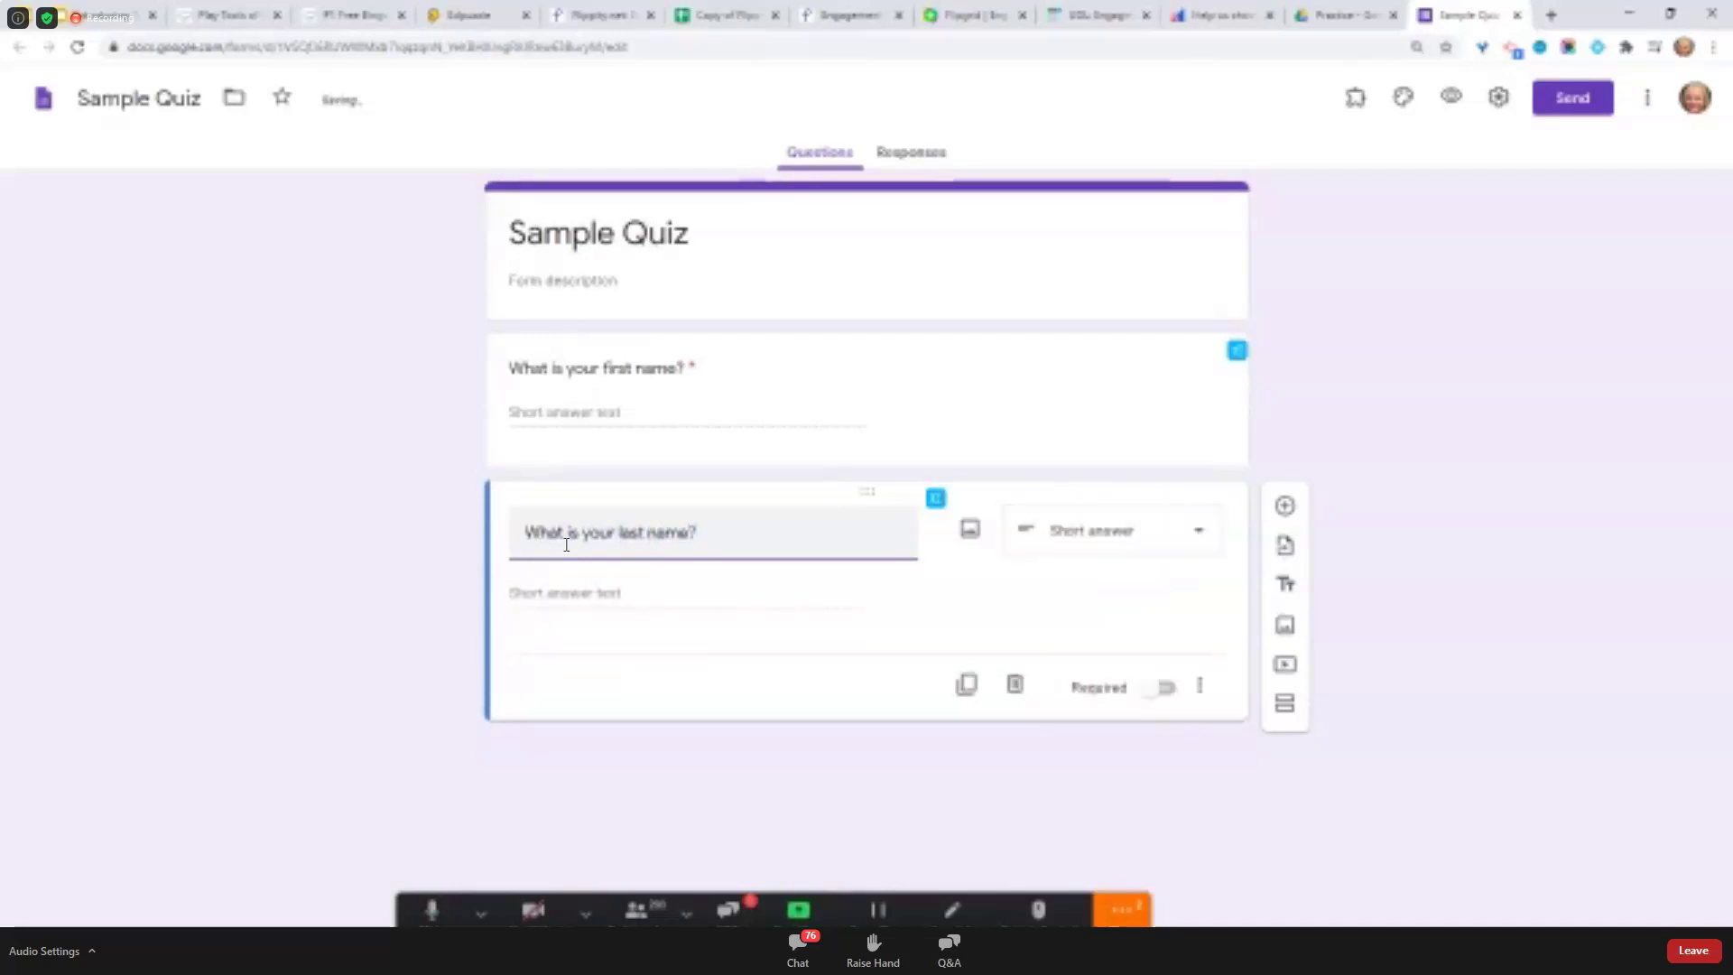
pyautogui.click(1159, 688)
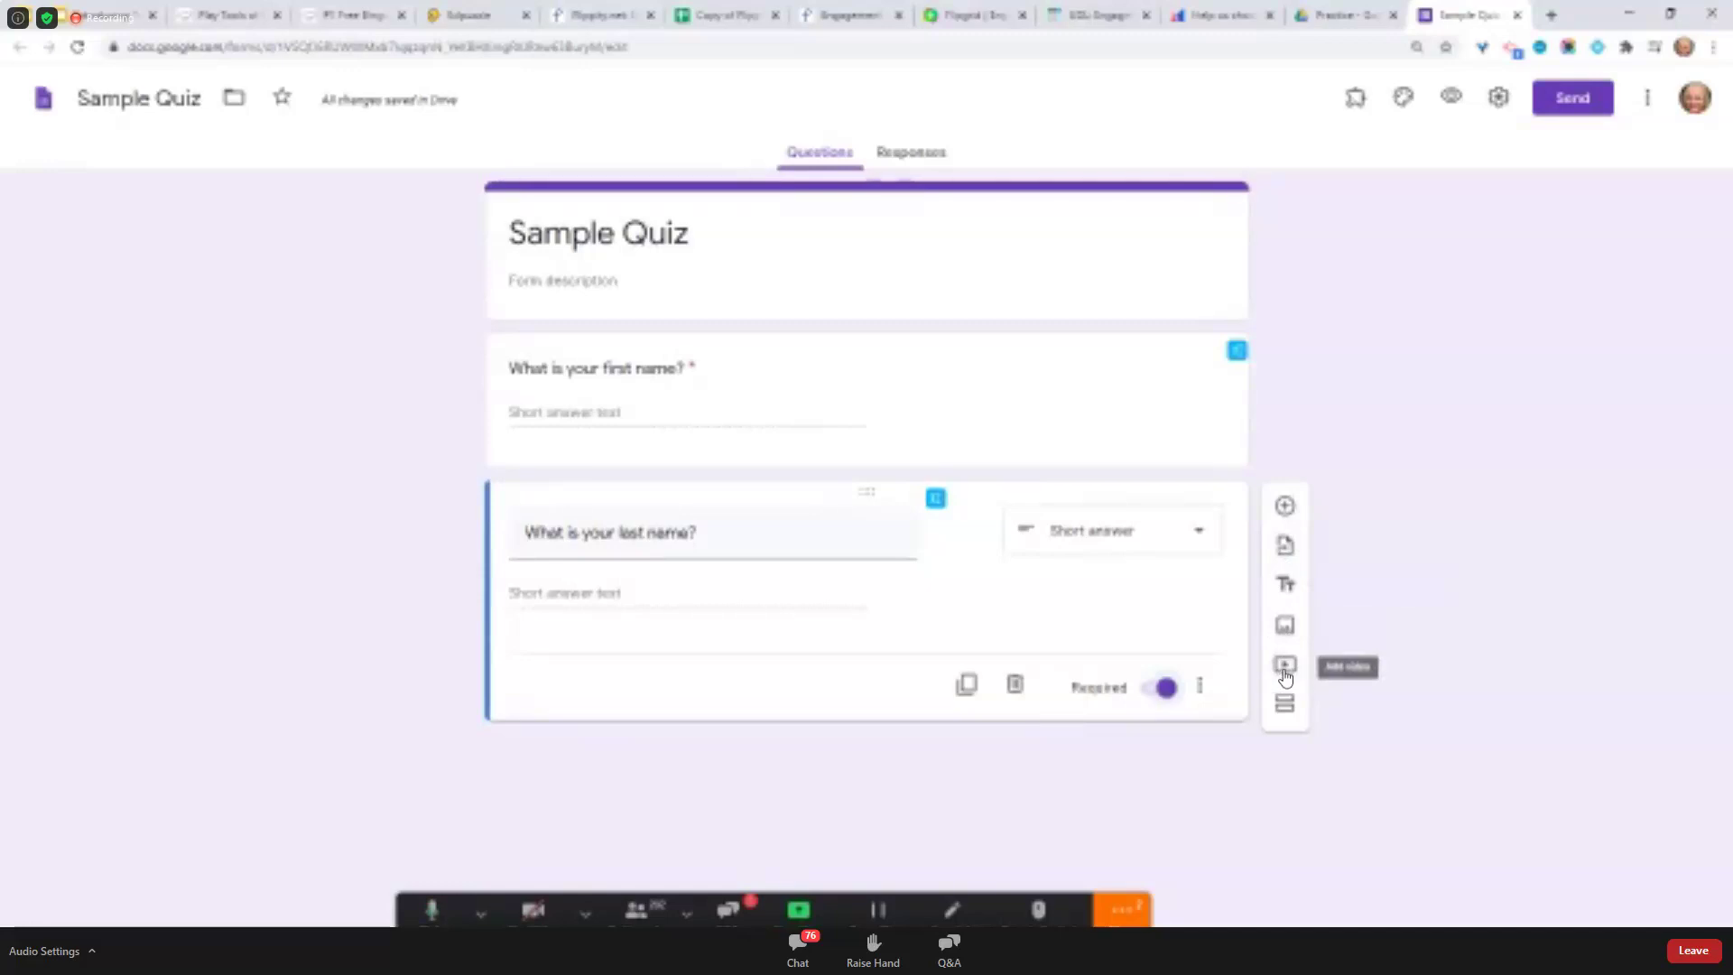
# Add the multiple-choice question "What is 2+2?" with the options 6, 4 and 2
pyautogui.click(1285, 508)
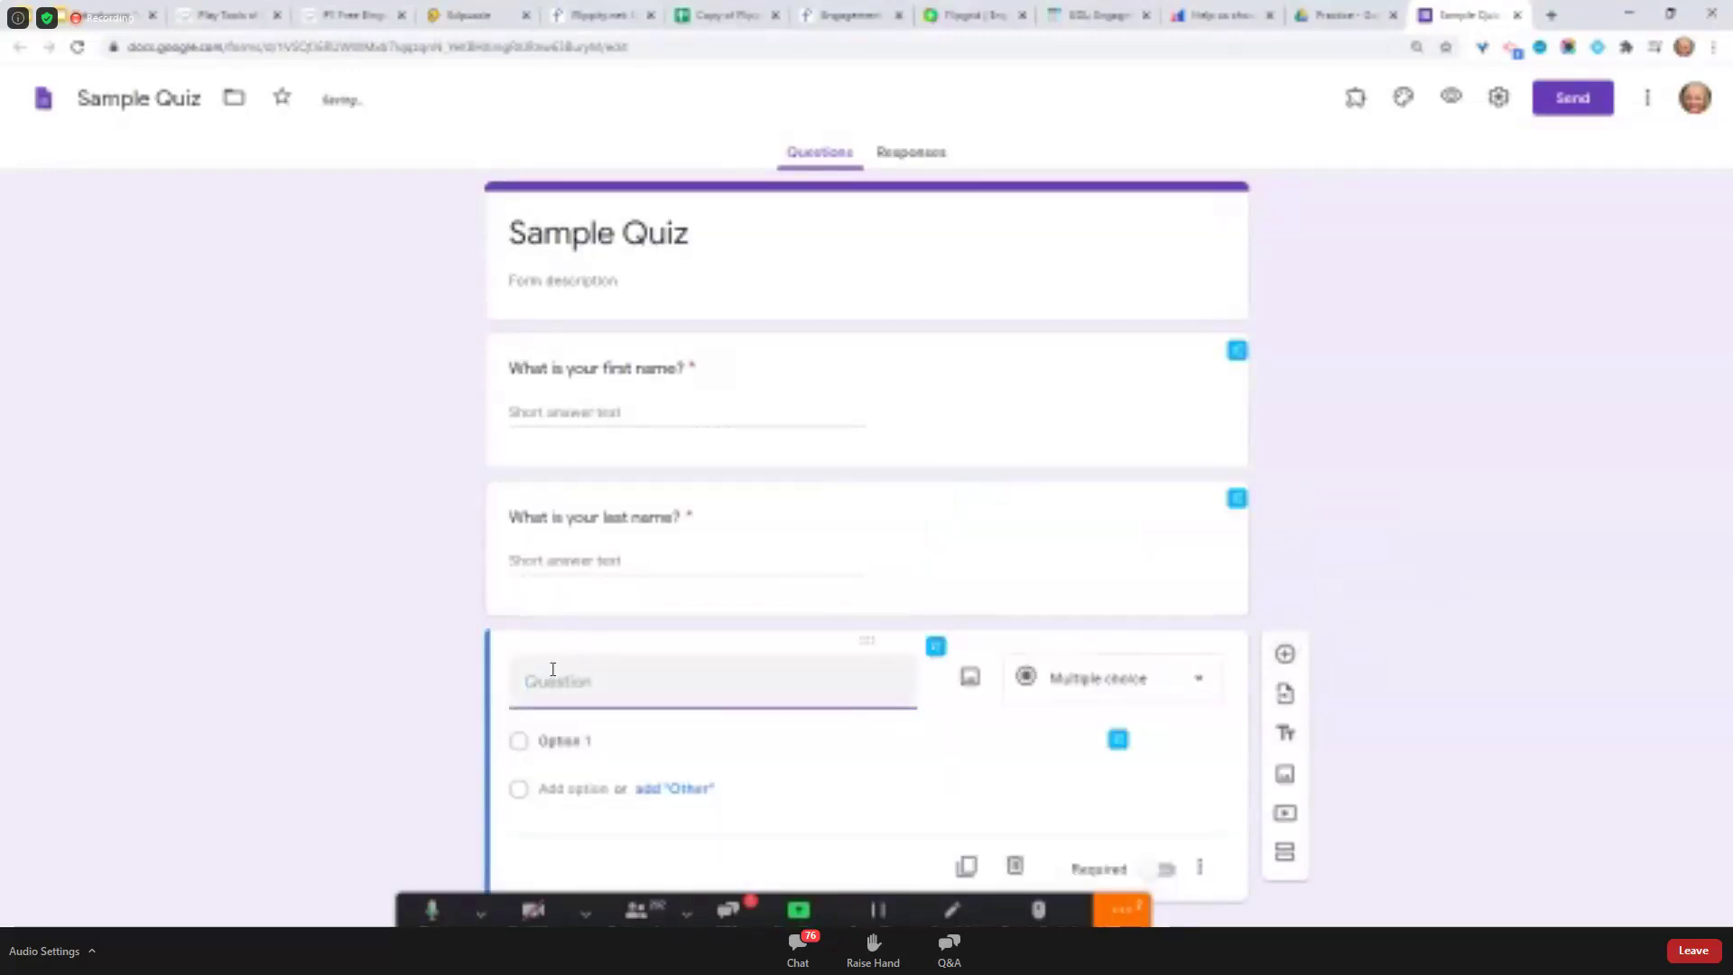
pyautogui.write('What is 2+2?')
pyautogui.click(1193, 686)
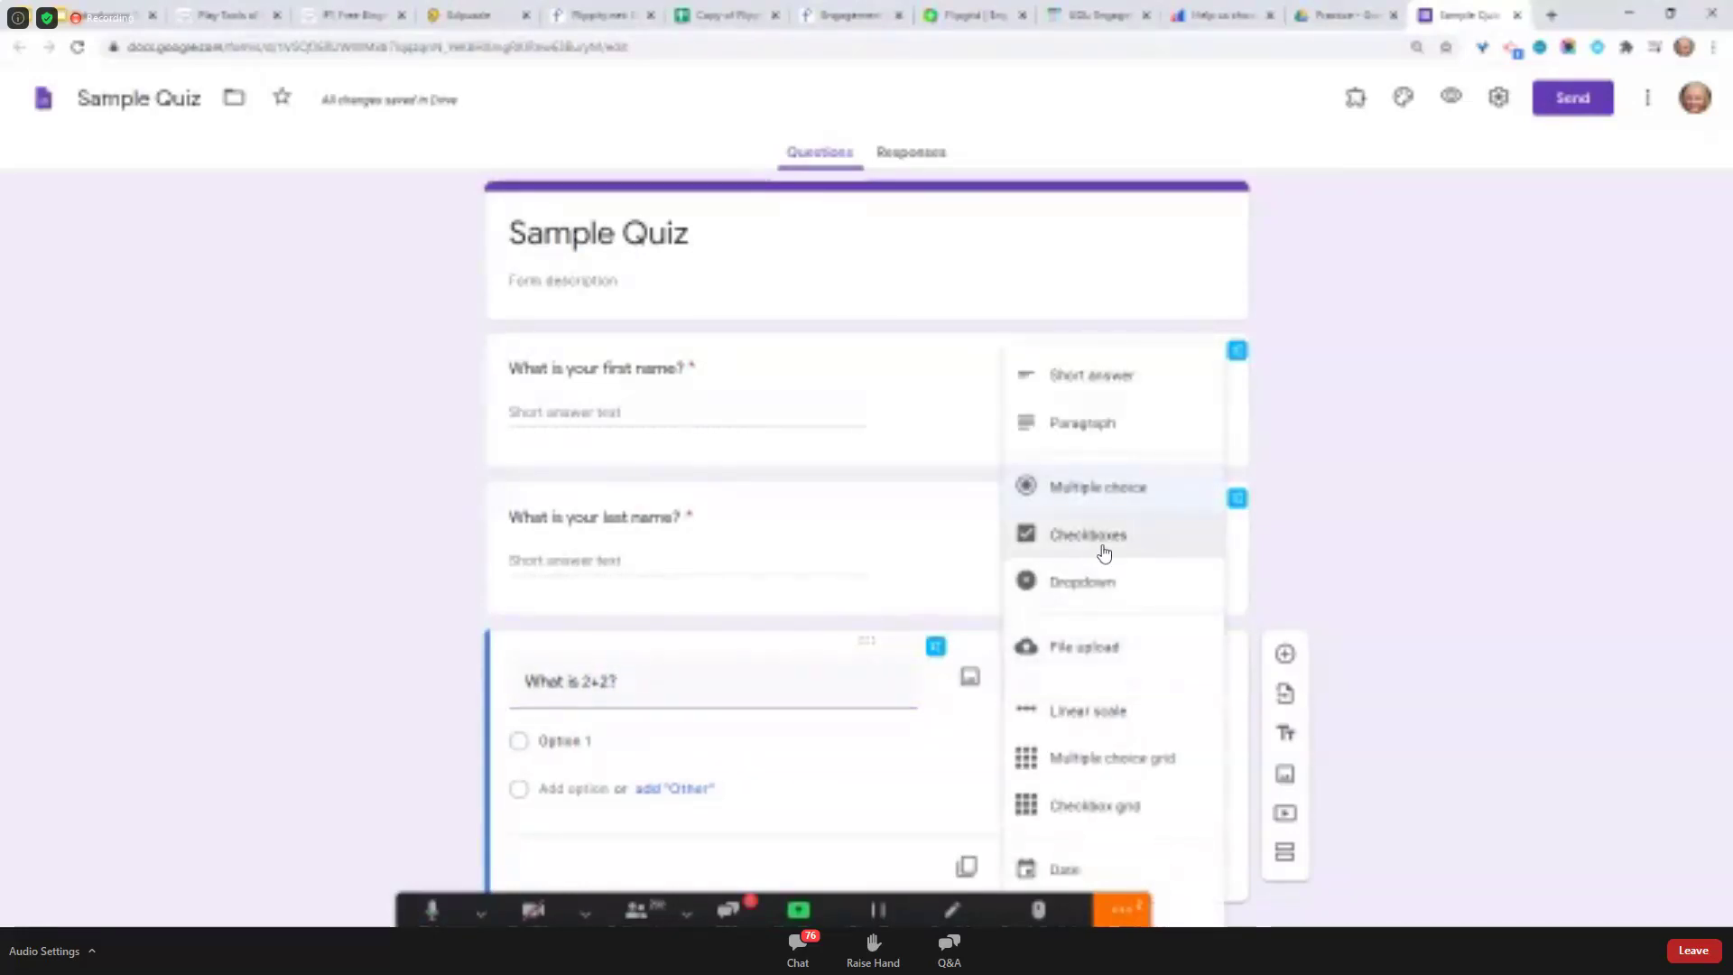
pyautogui.click(1097, 488)
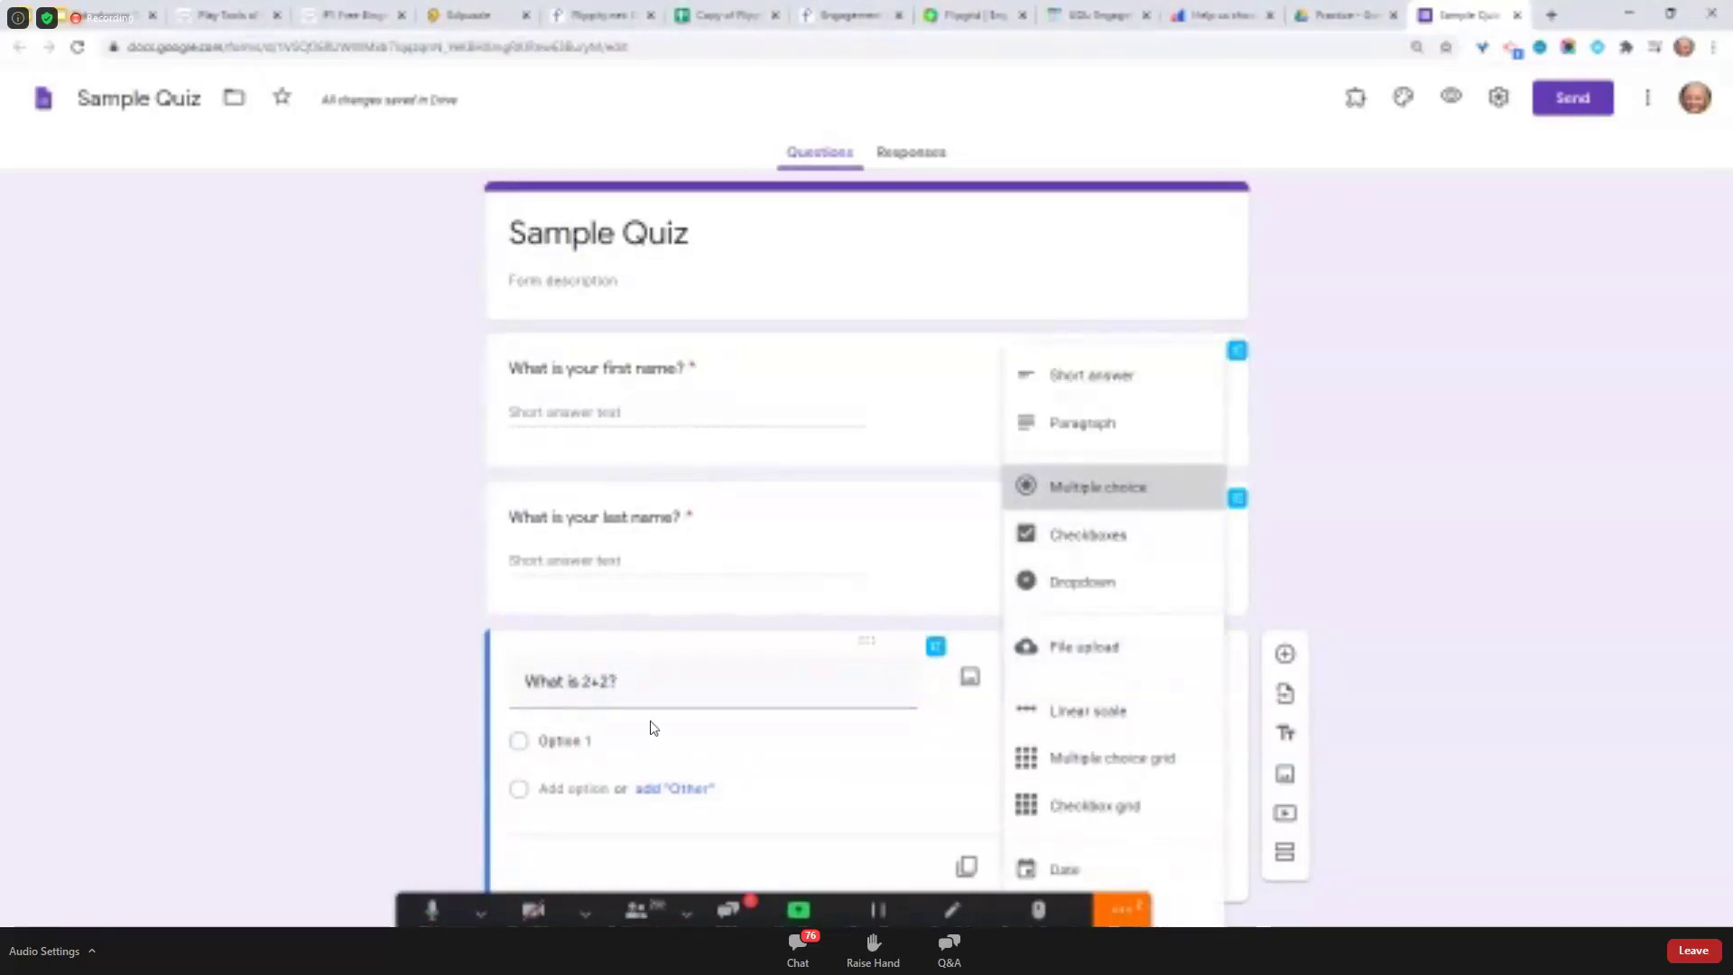
pyautogui.click(566, 742)
pyautogui.write('6')
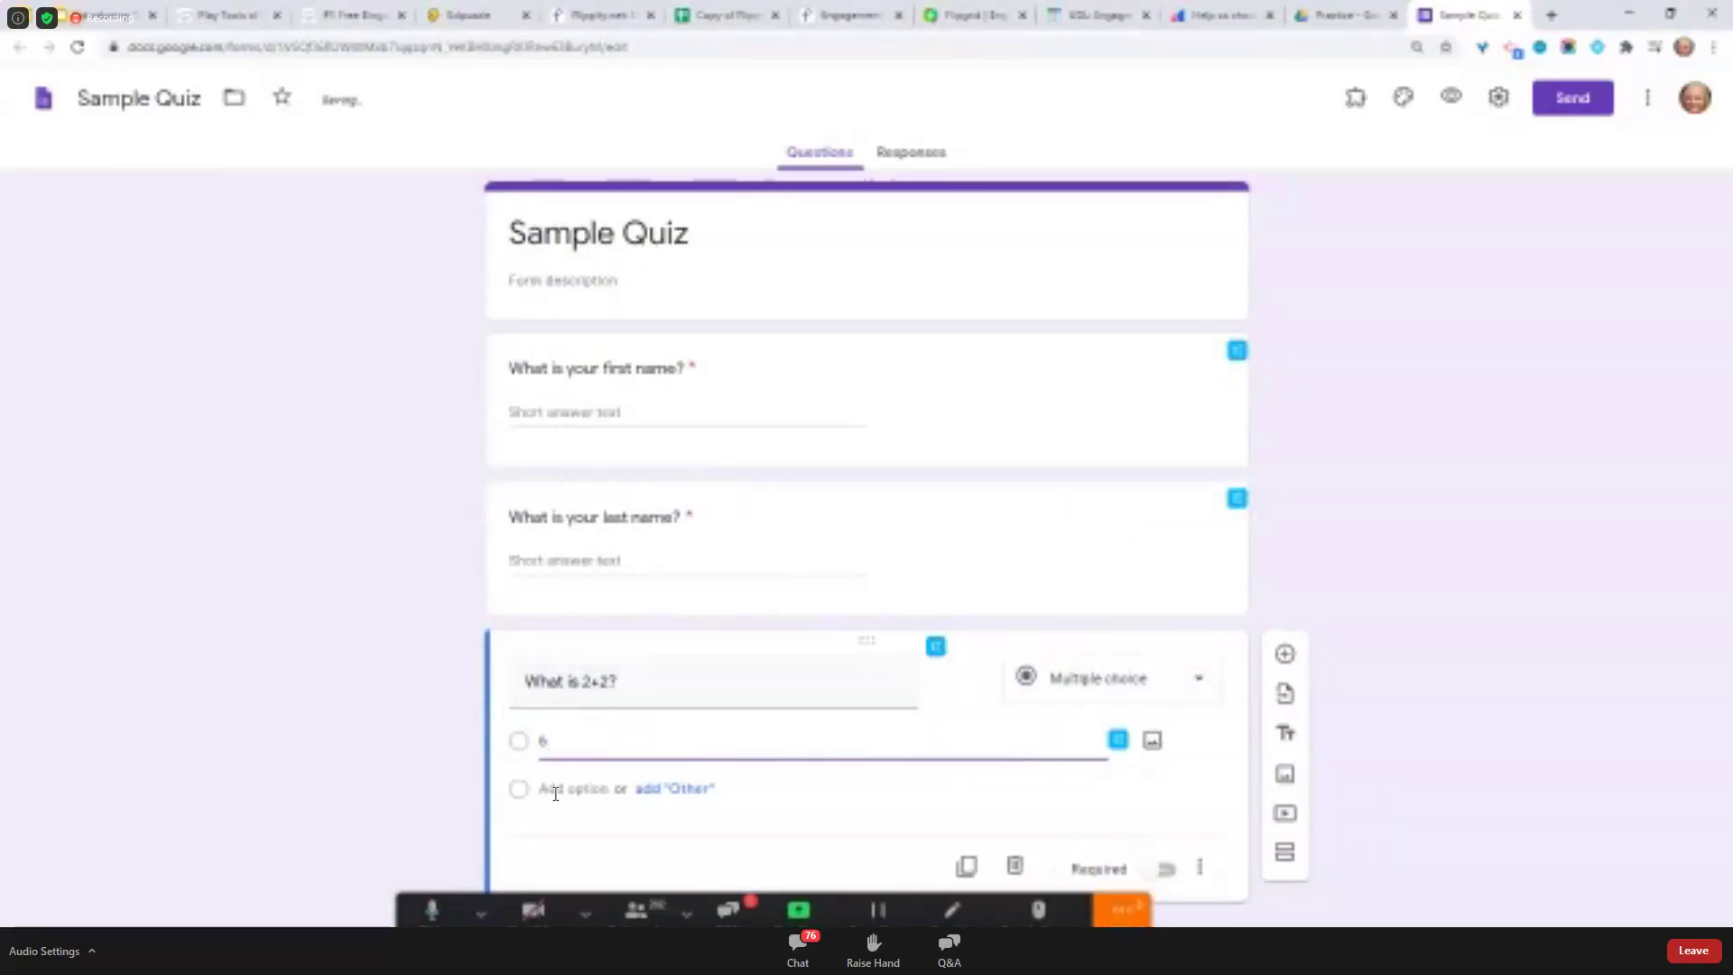
pyautogui.click(552, 790)
pyautogui.write('4')
pyautogui.click(544, 836)
pyautogui.write('2')
# Add the multiple-choice question "What is the correct spelling?" with the options receve, recieve and receive
pyautogui.scroll(-1, 1444, 785)
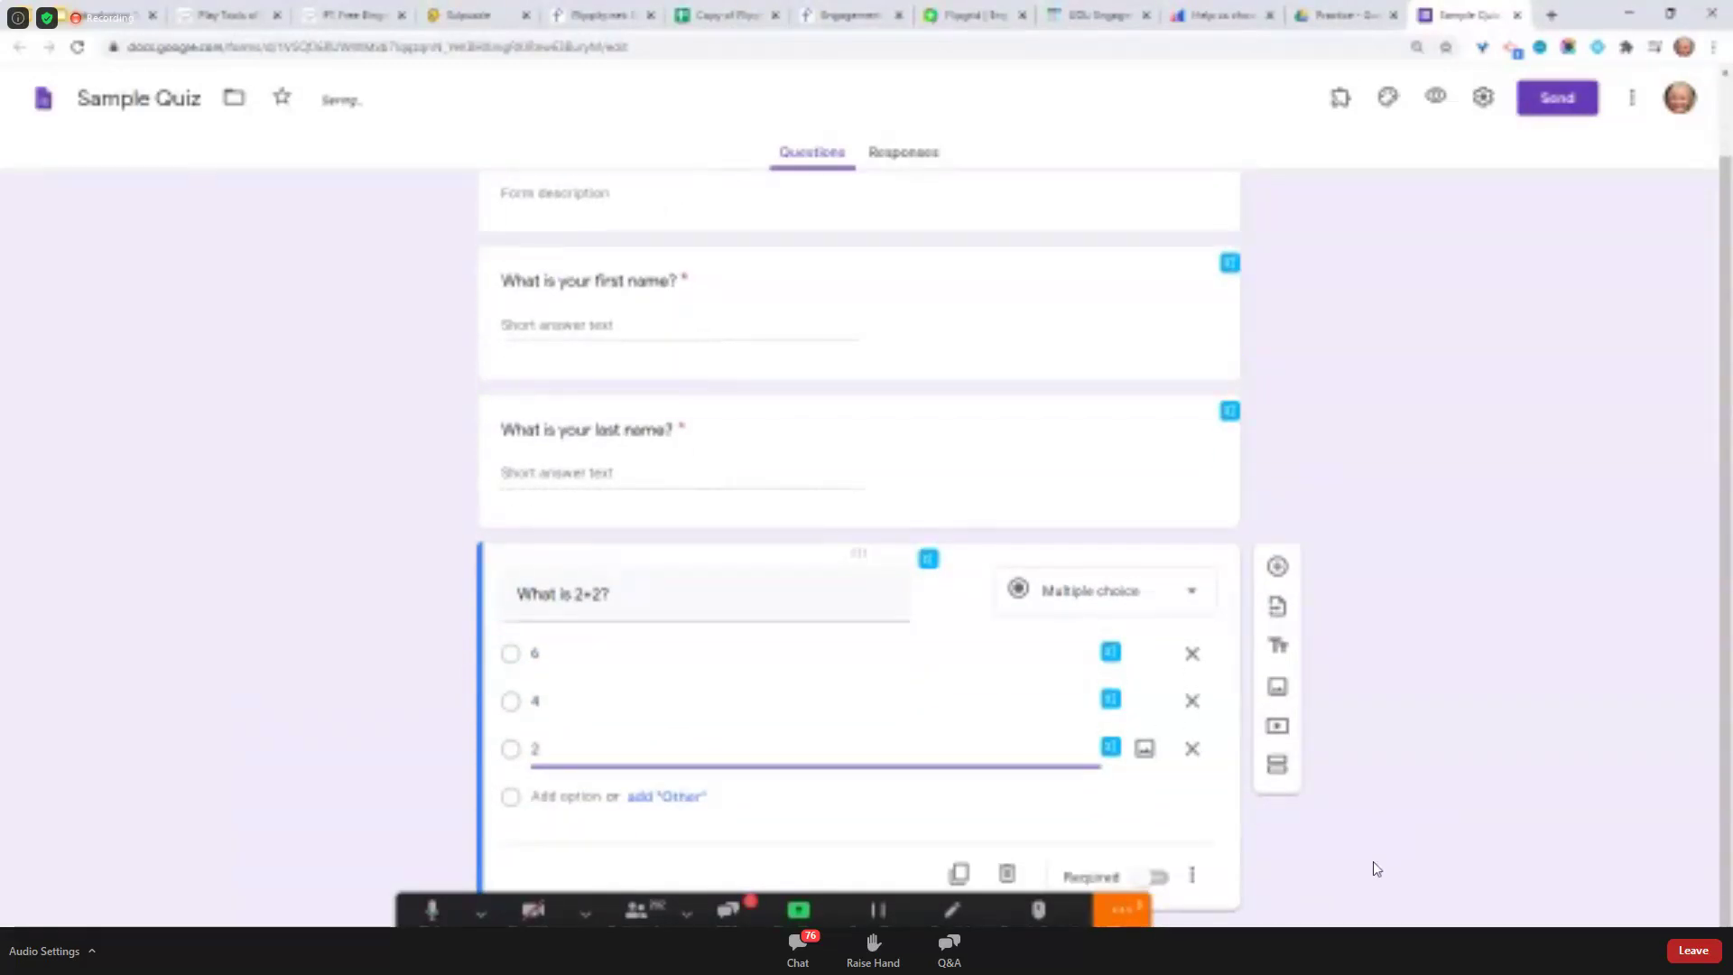
pyautogui.click(1277, 566)
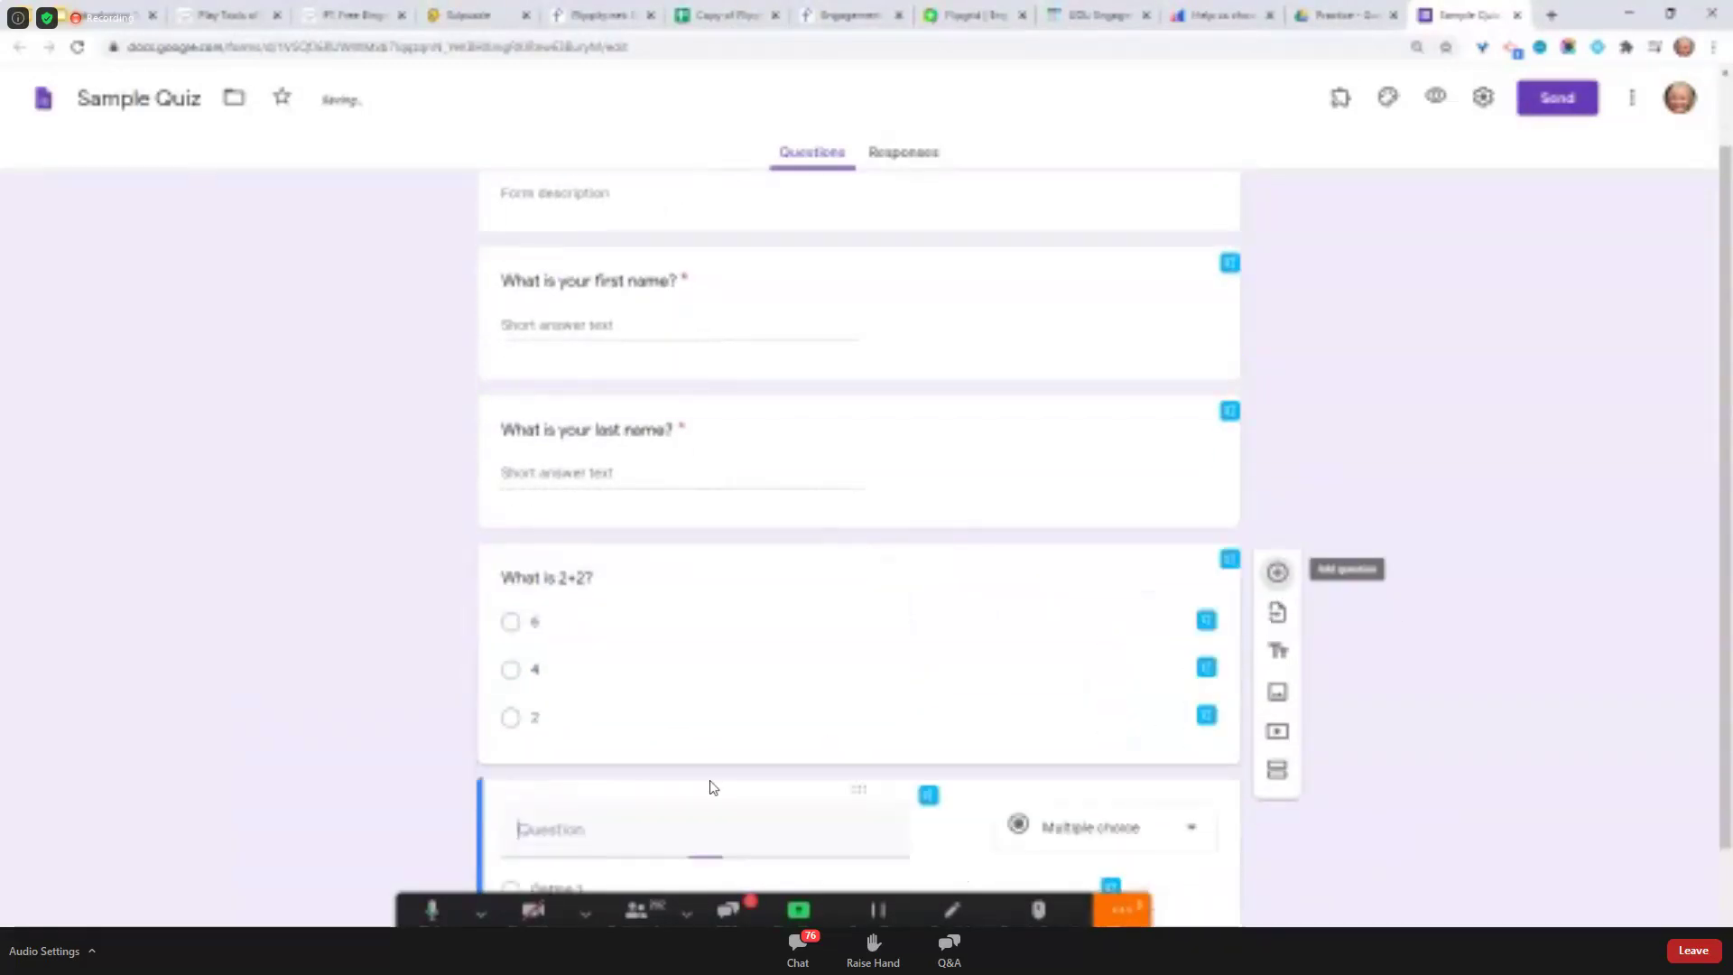
pyautogui.write('Wha')
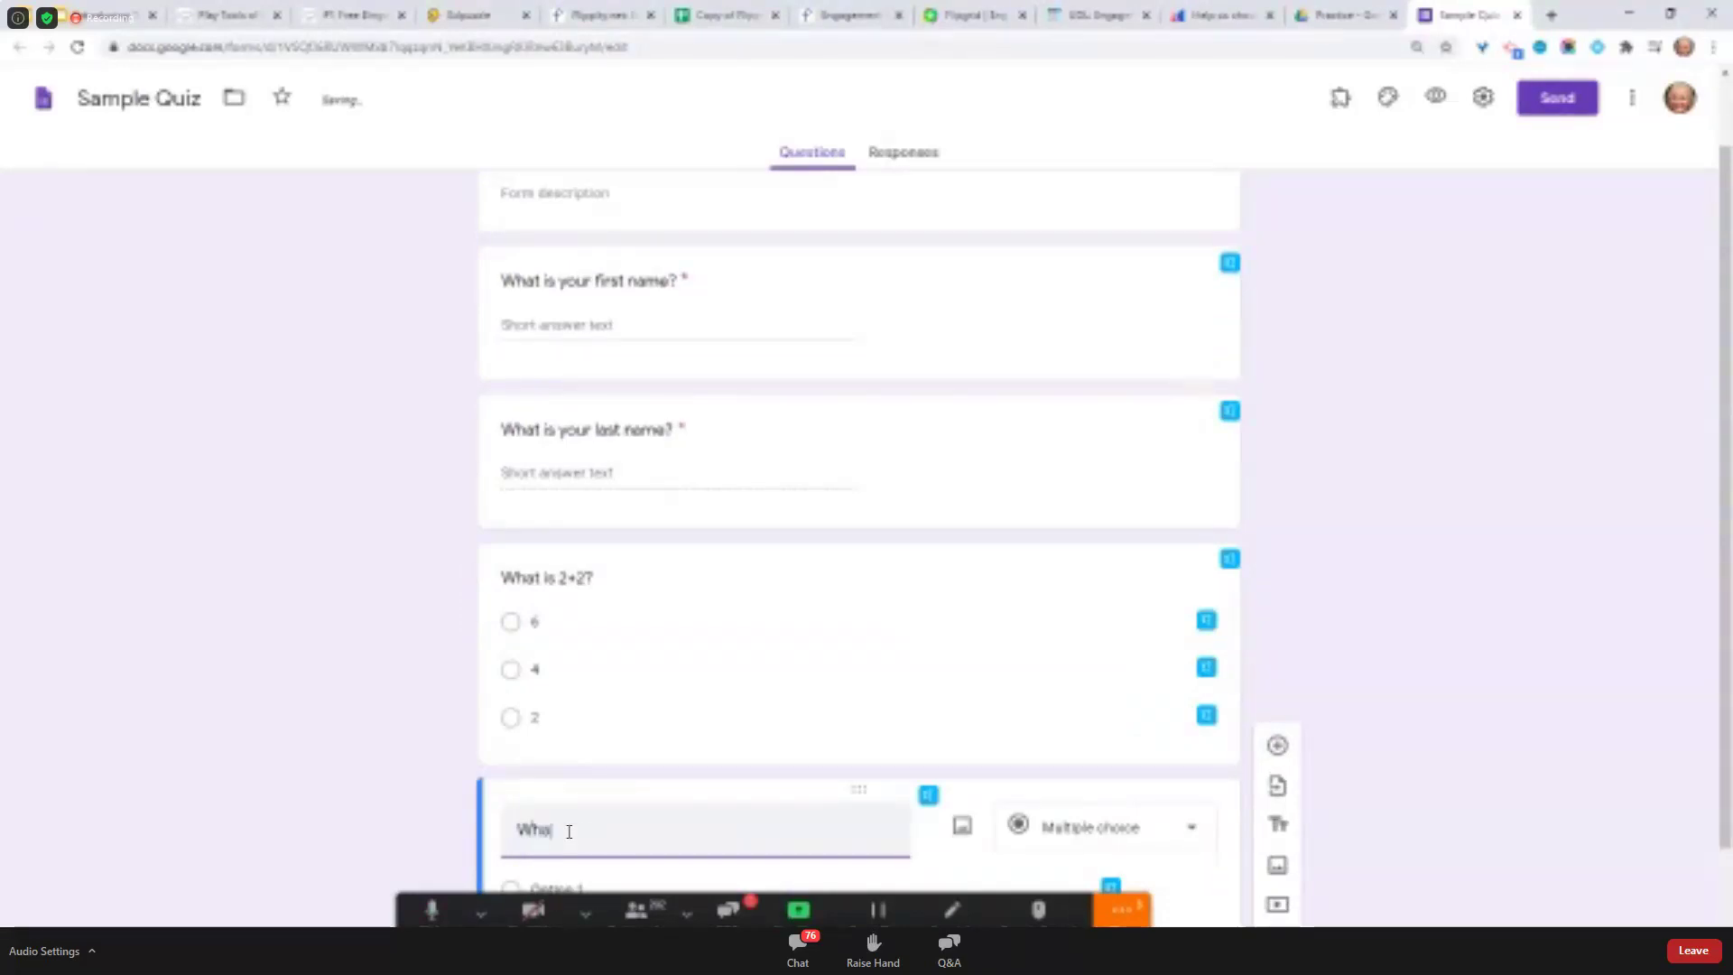
pyautogui.write('t is the correct spelling?')
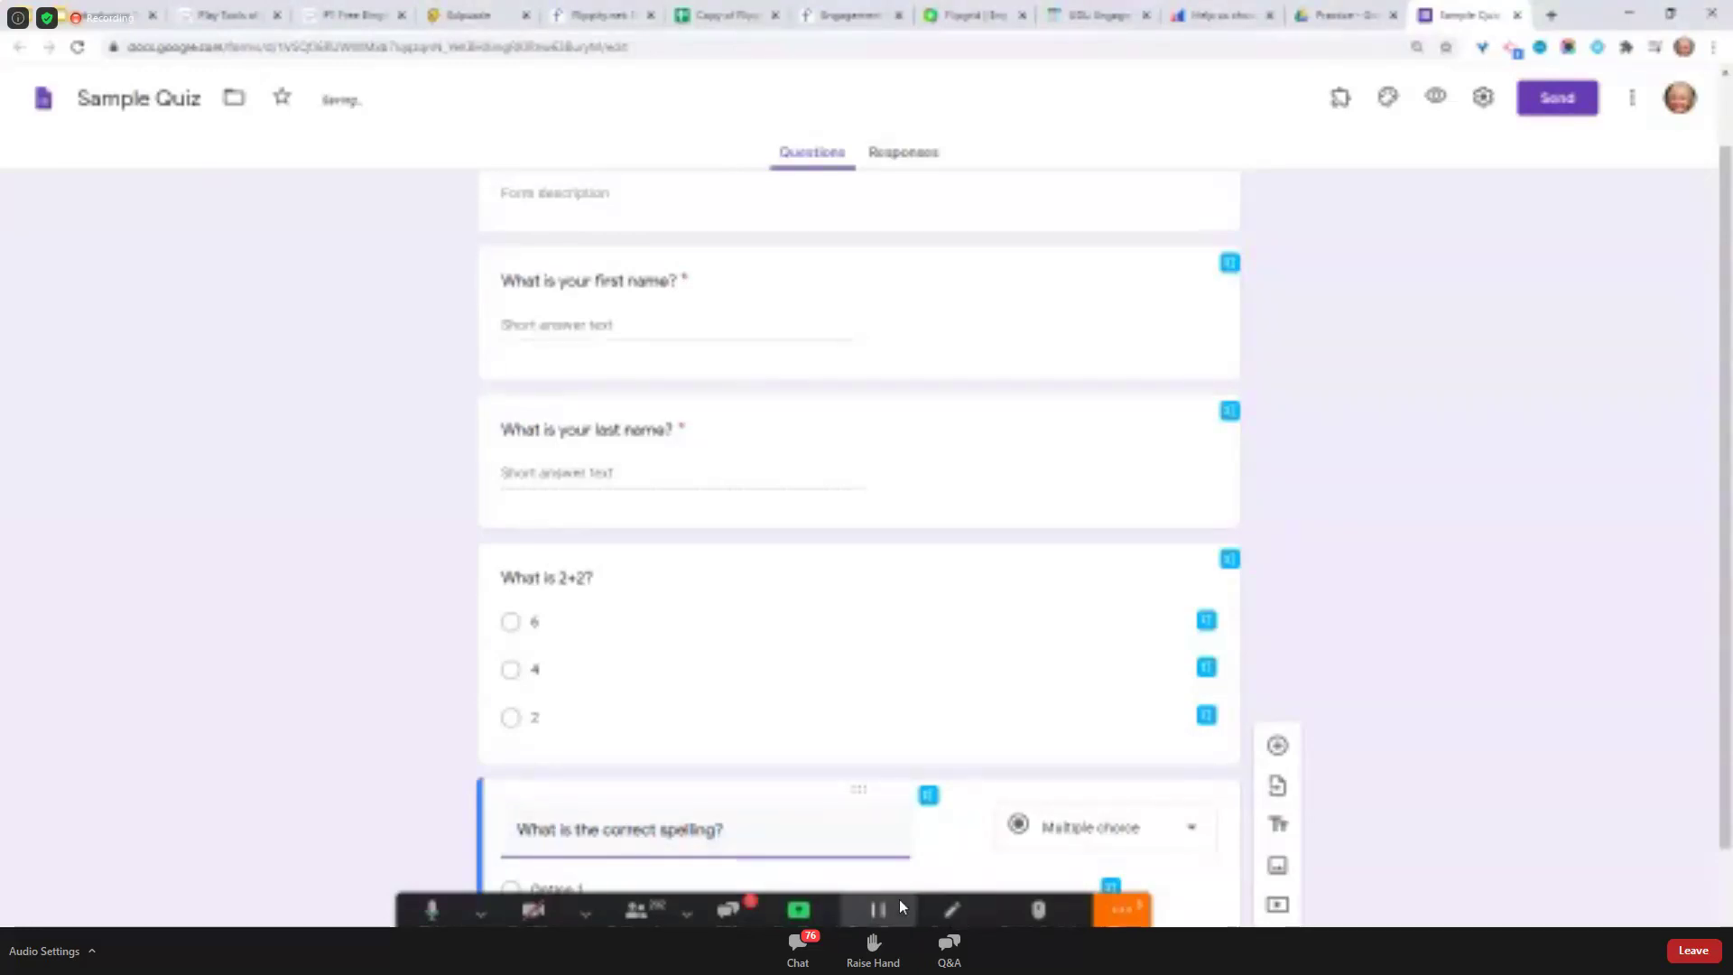
pyautogui.click(541, 889)
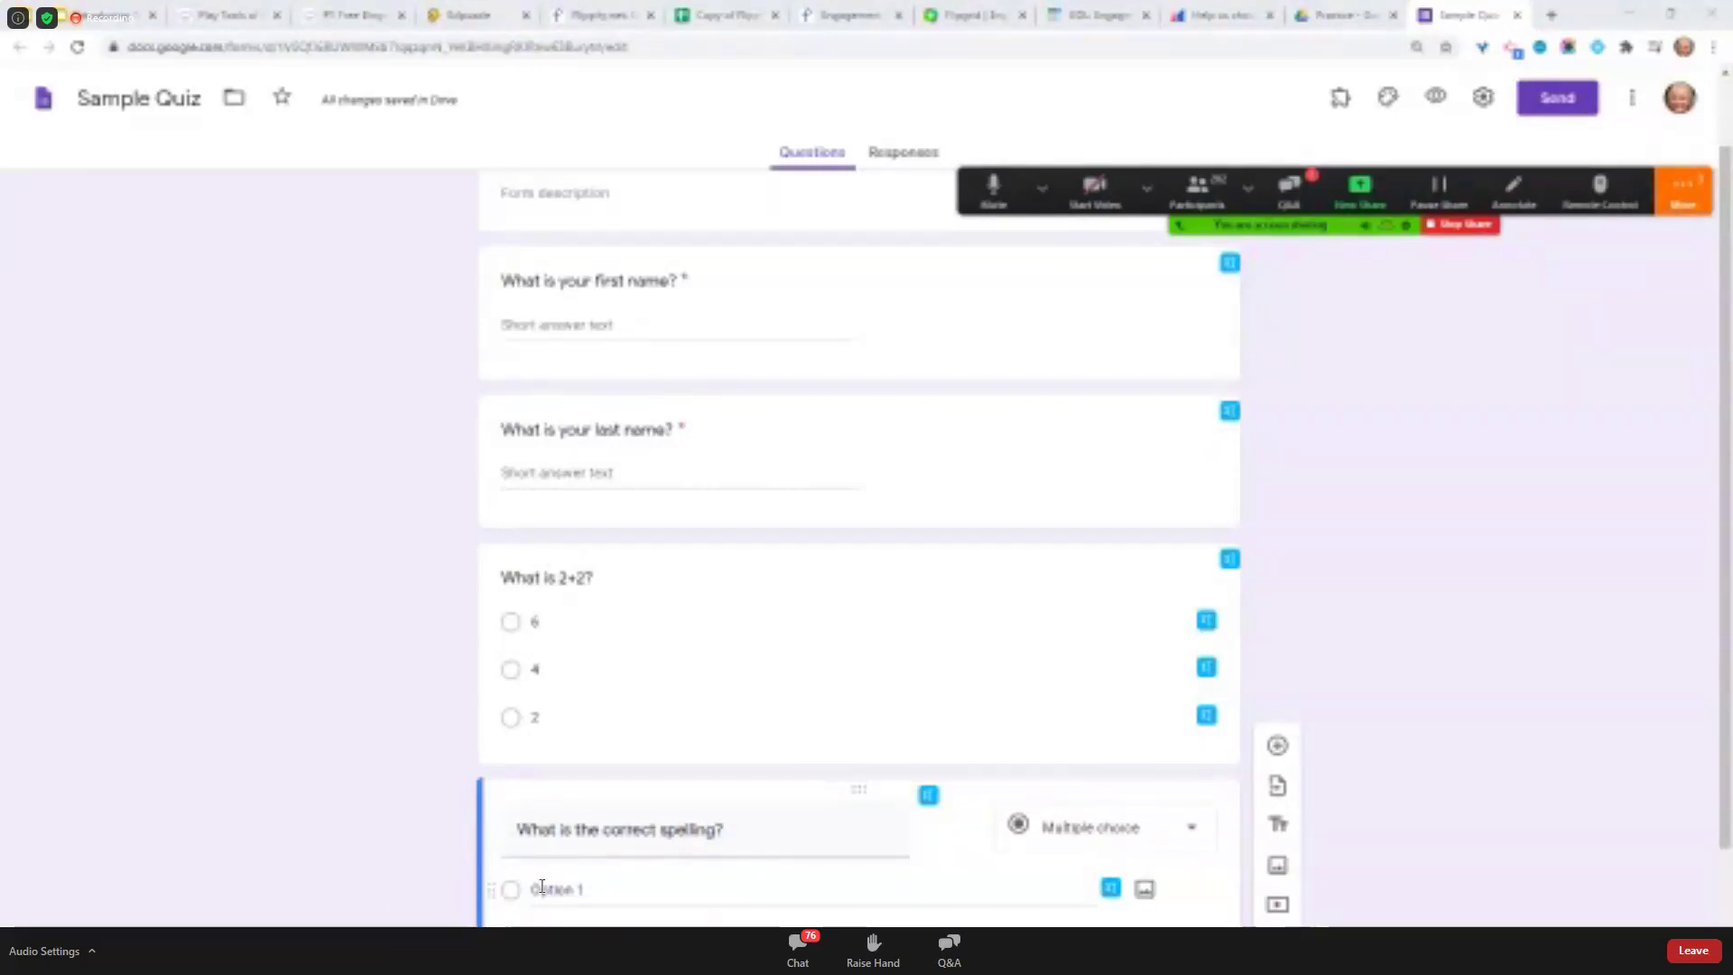
pyautogui.write('receiv')
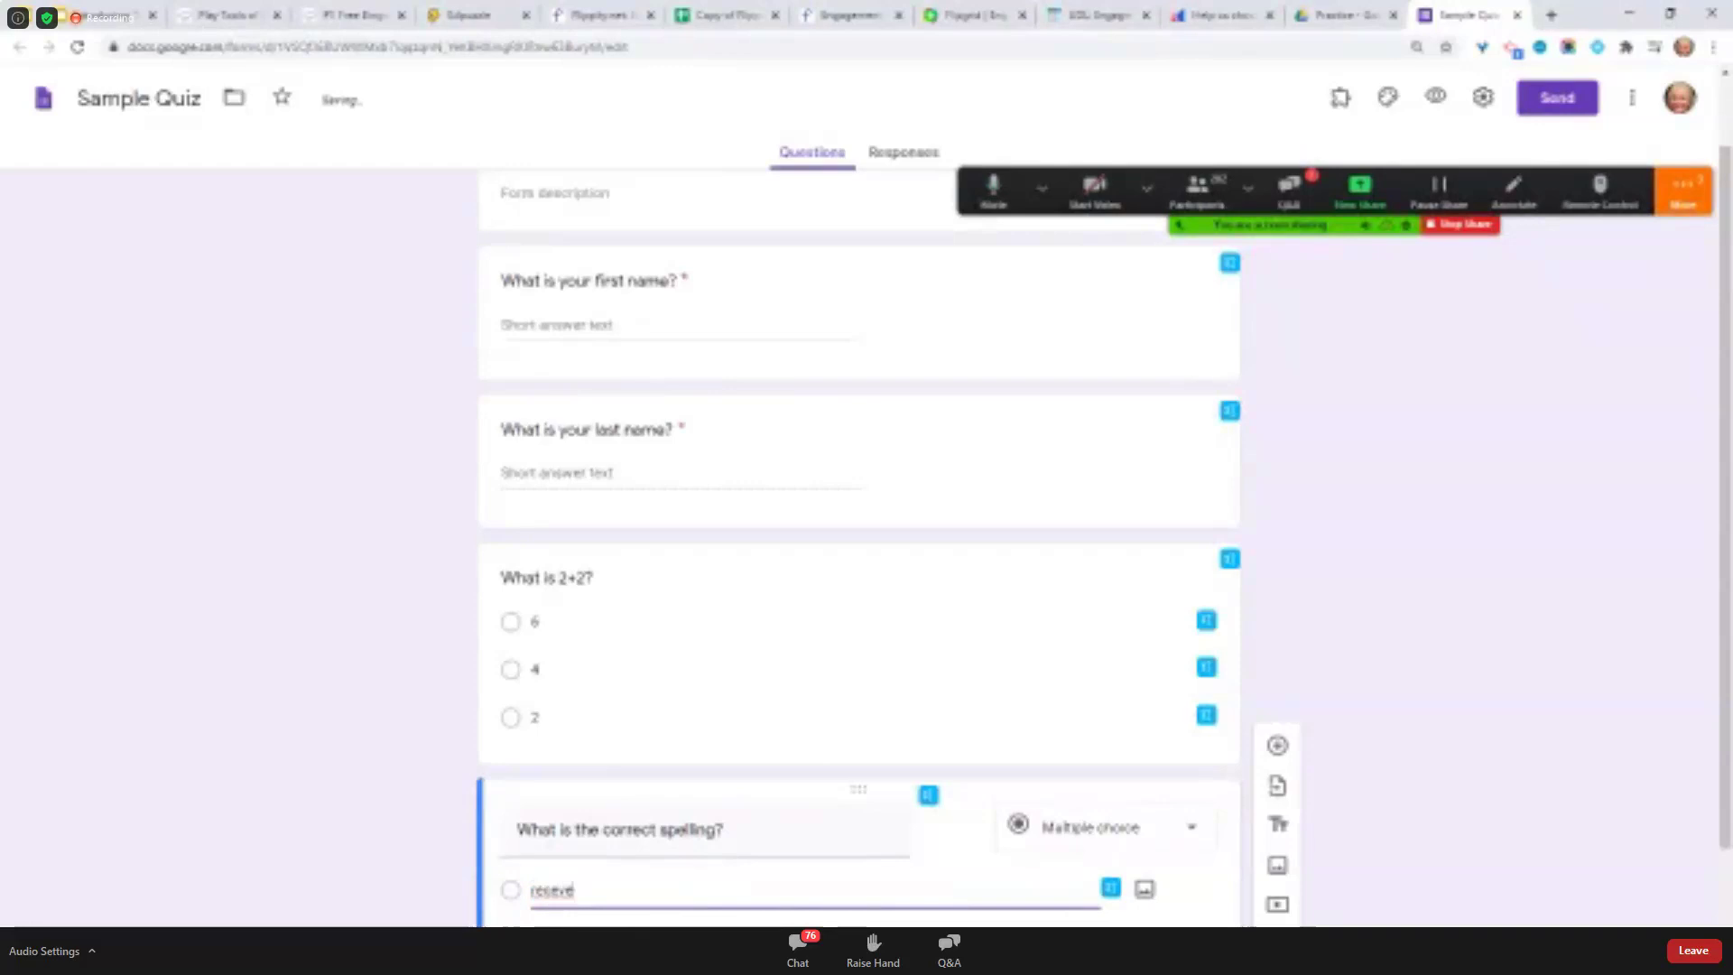
pyautogui.press('Return')
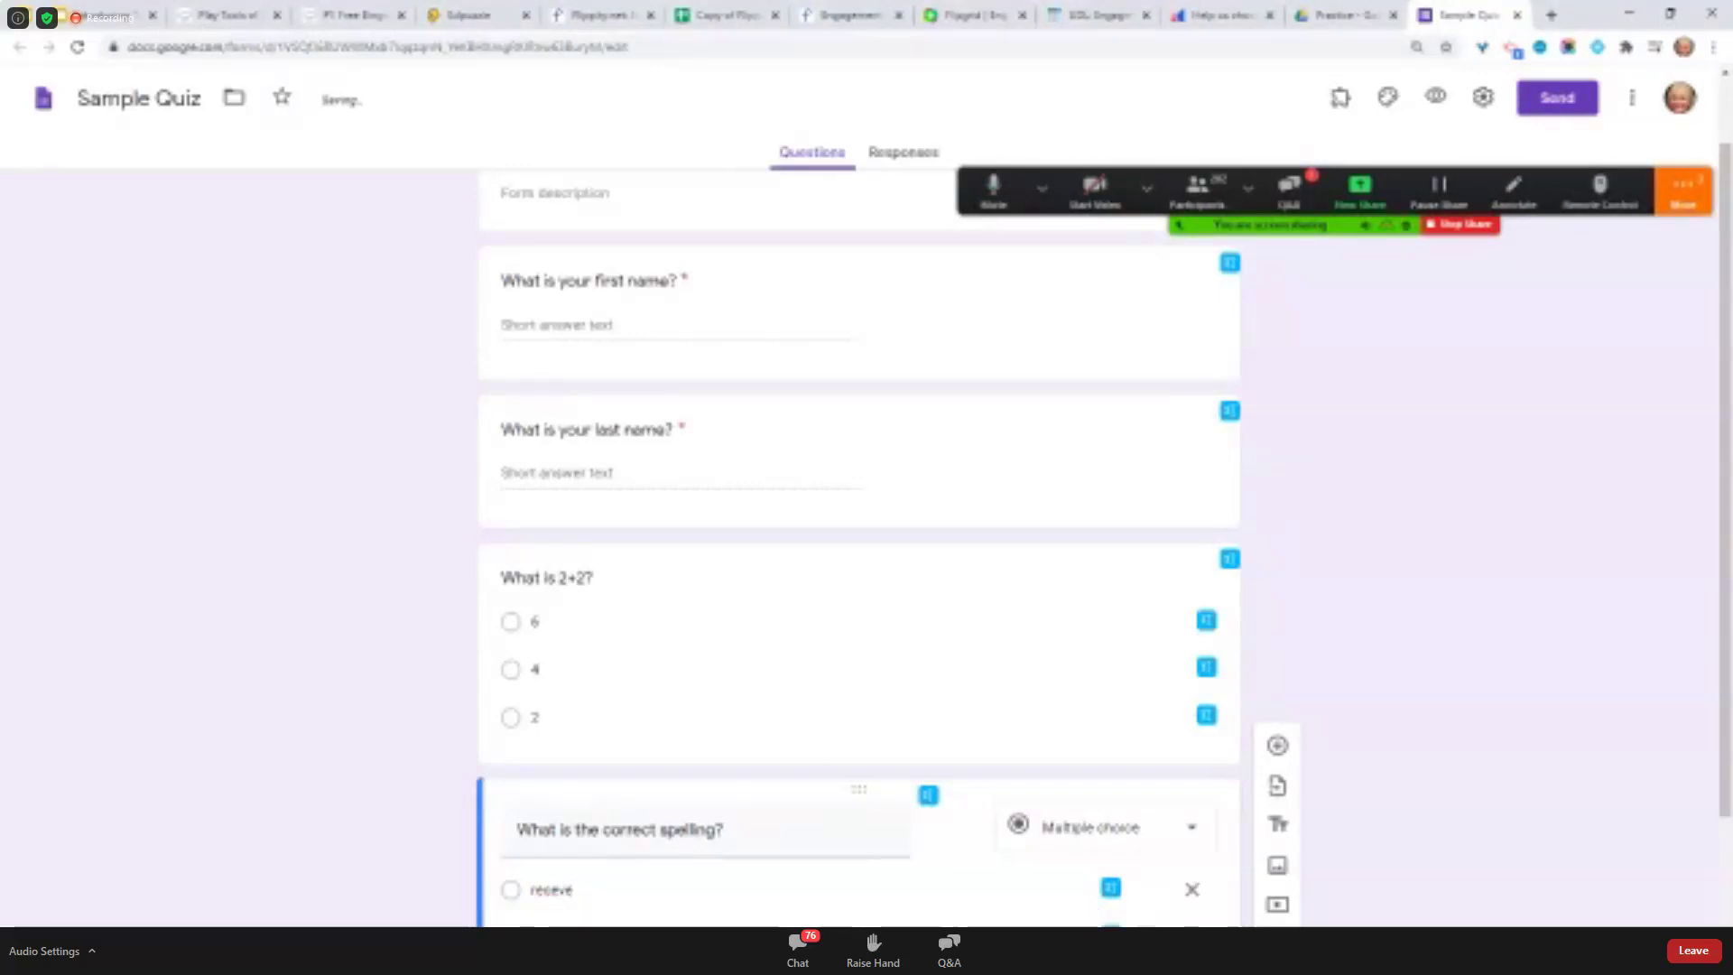
pyautogui.write('recieve')
pyautogui.press('Return')
pyautogui.write('receive')
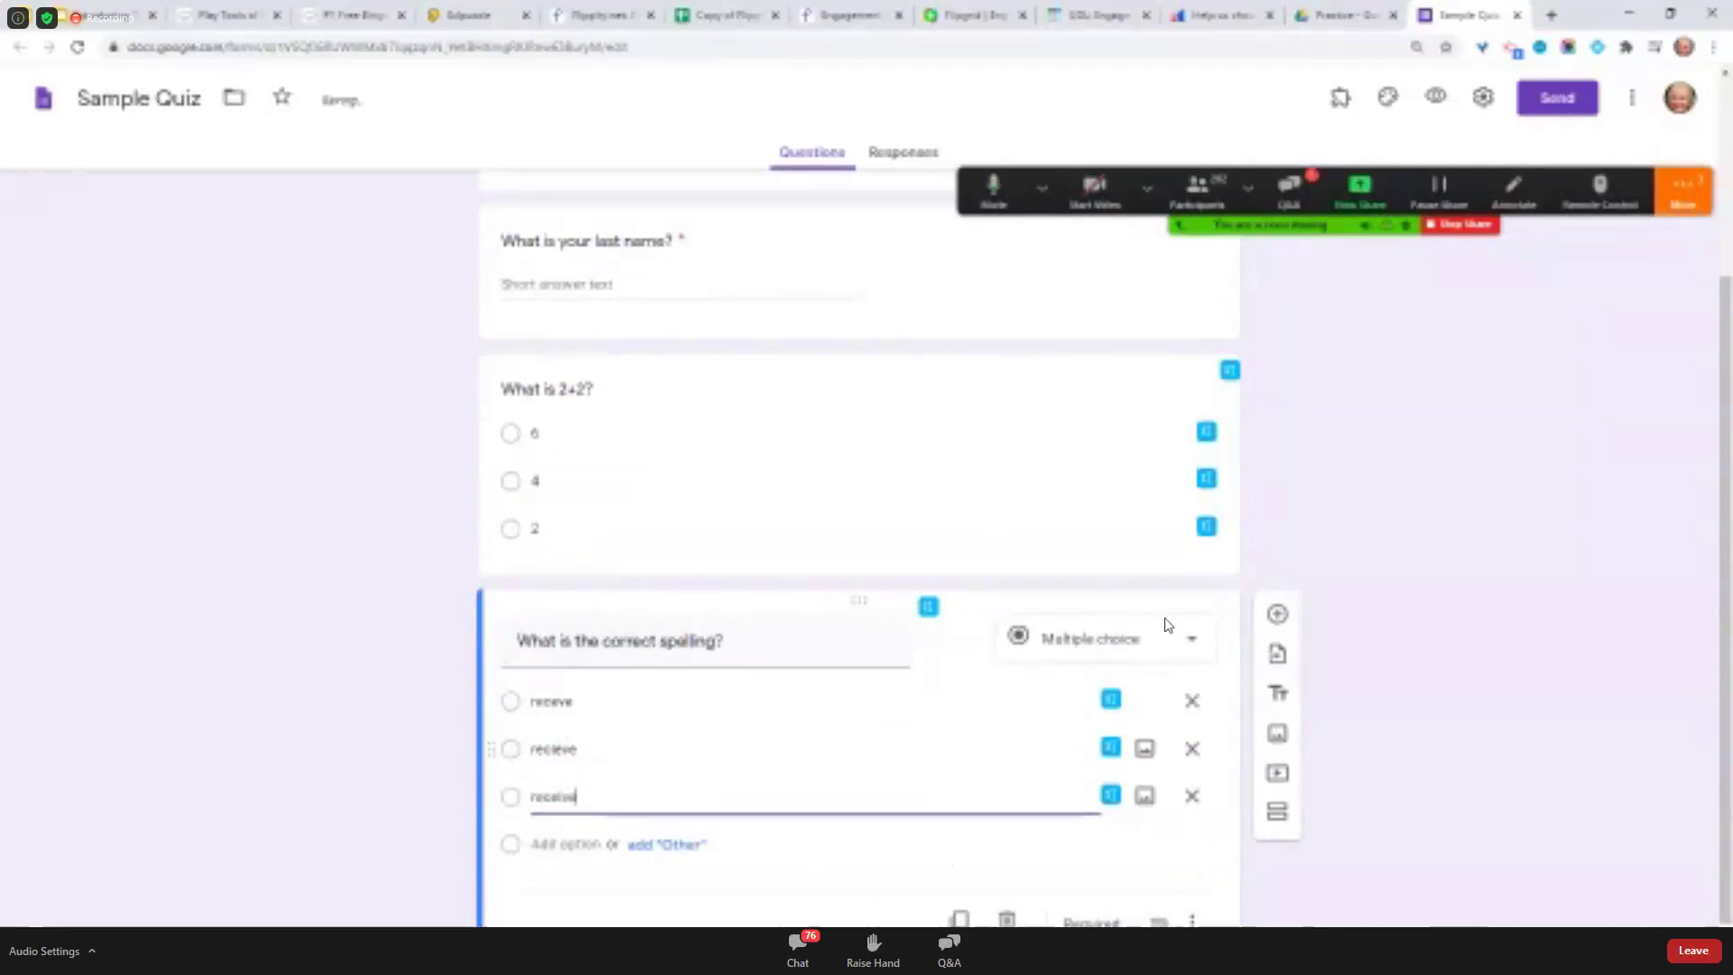
# Make the spelling question and the 2+2 question required
pyautogui.click(1156, 921)
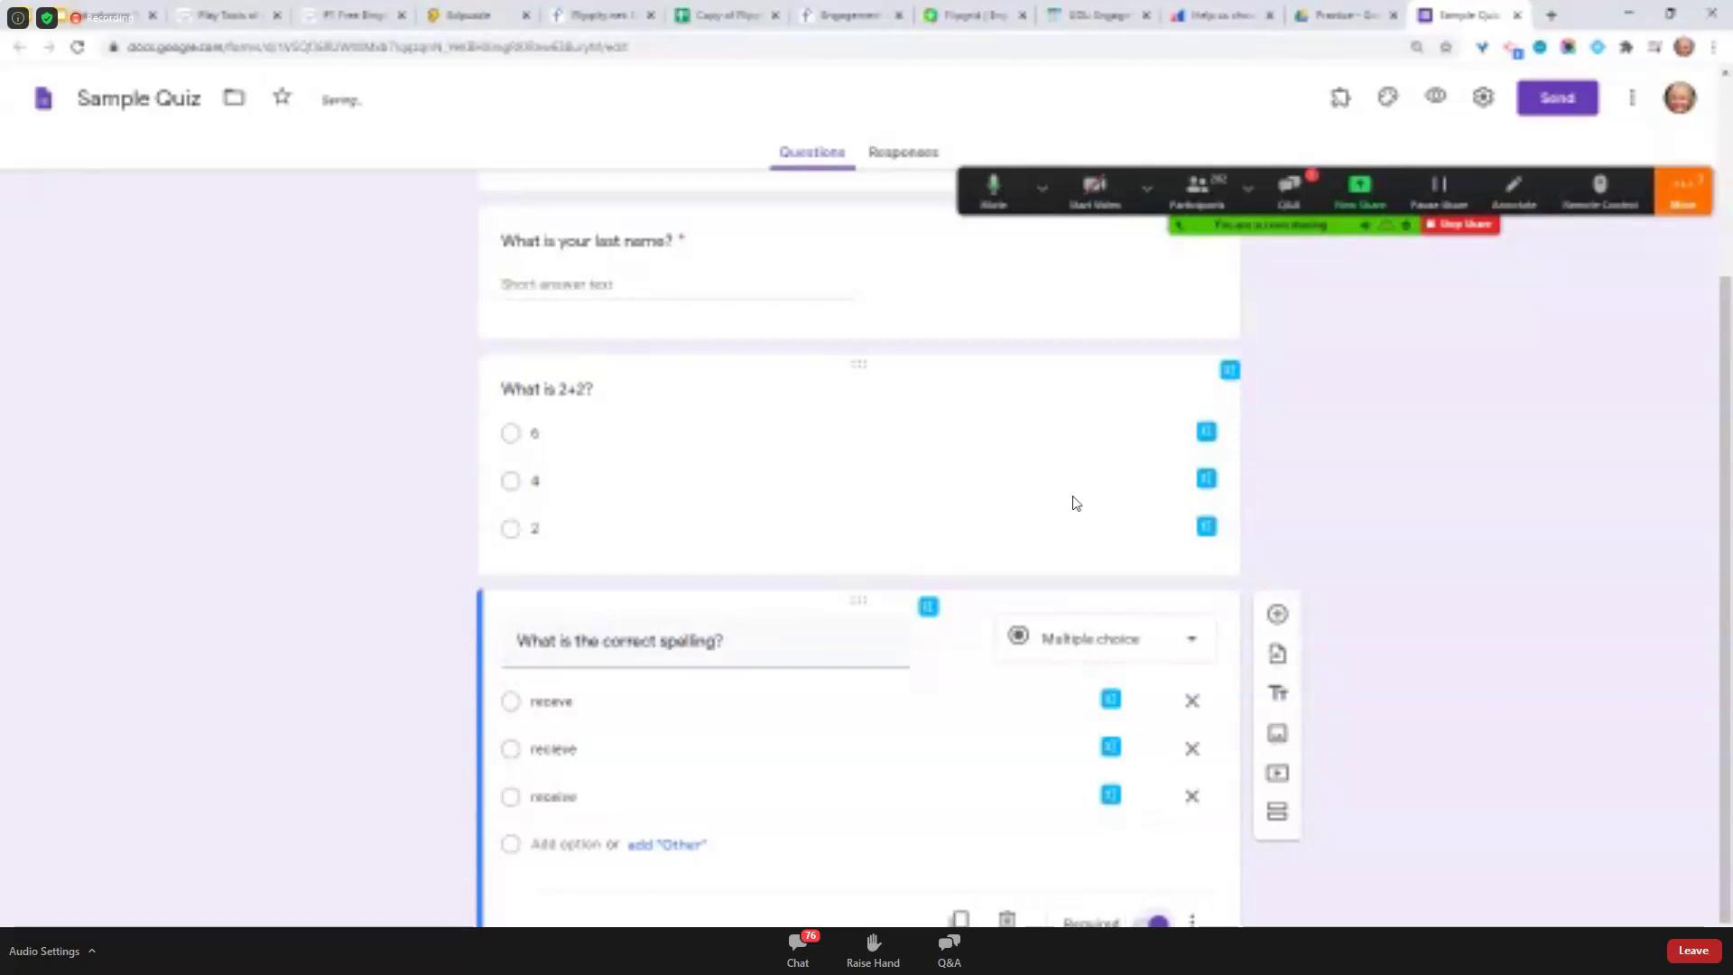
pyautogui.click(1076, 503)
pyautogui.click(1156, 656)
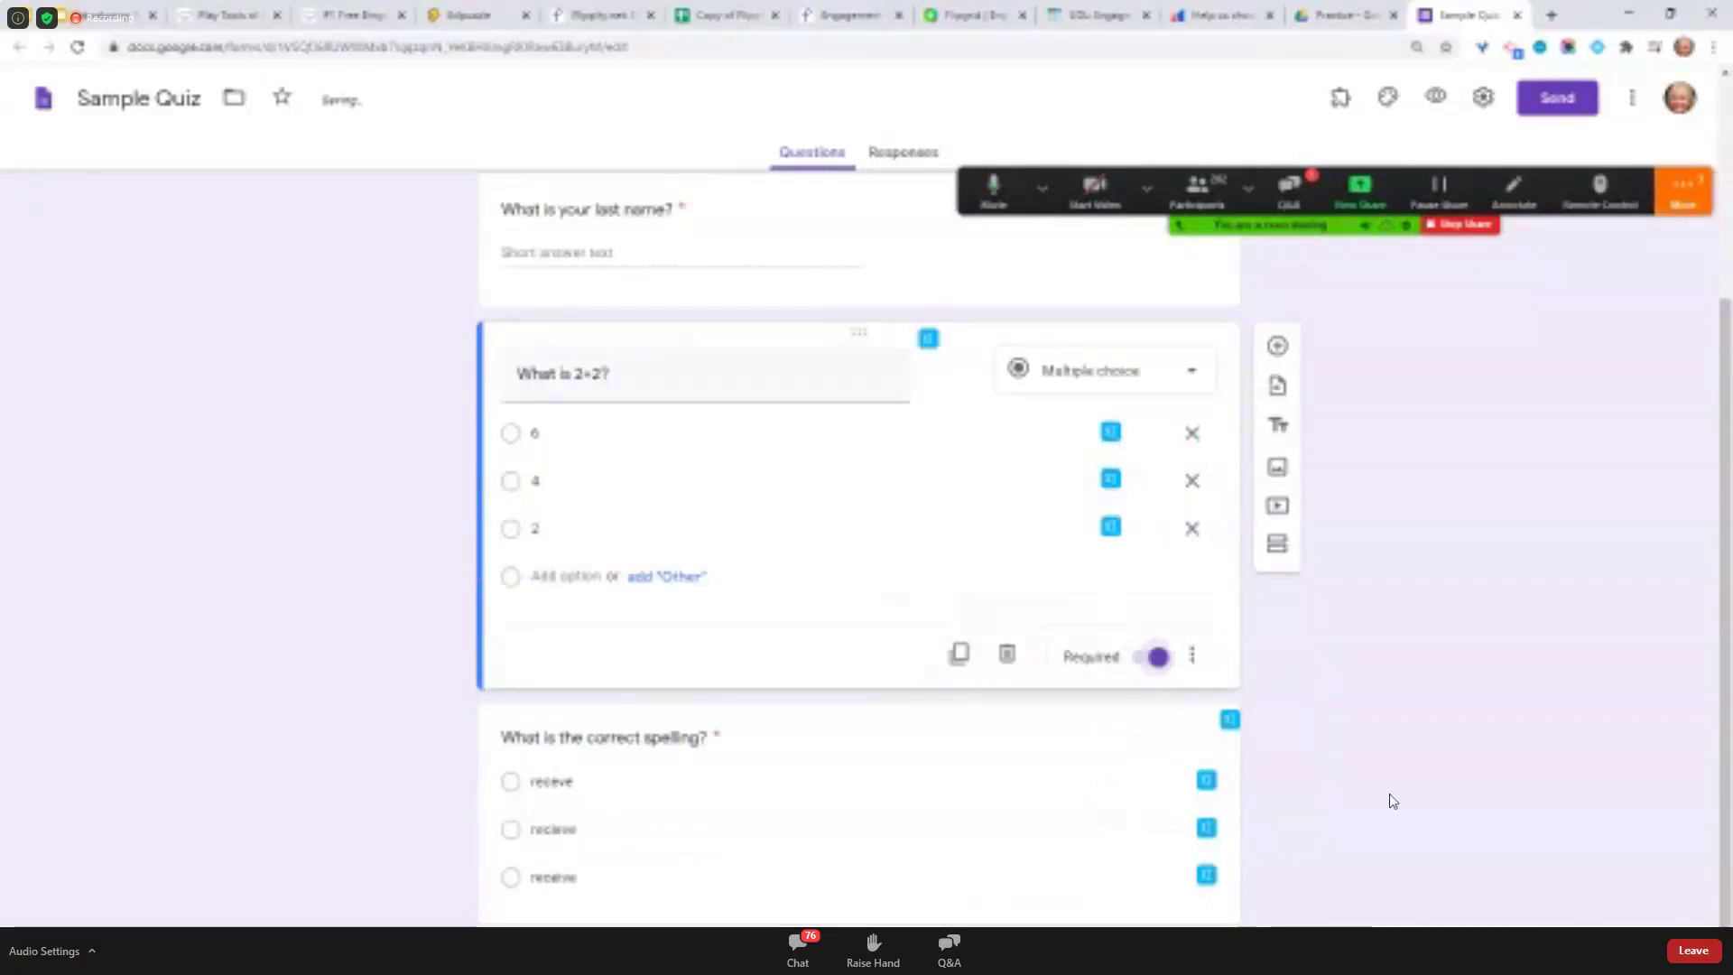
# Send the form's responses to a new spreadsheet named Sample Quiz (Responses)
pyautogui.scroll(4, 1393, 800)
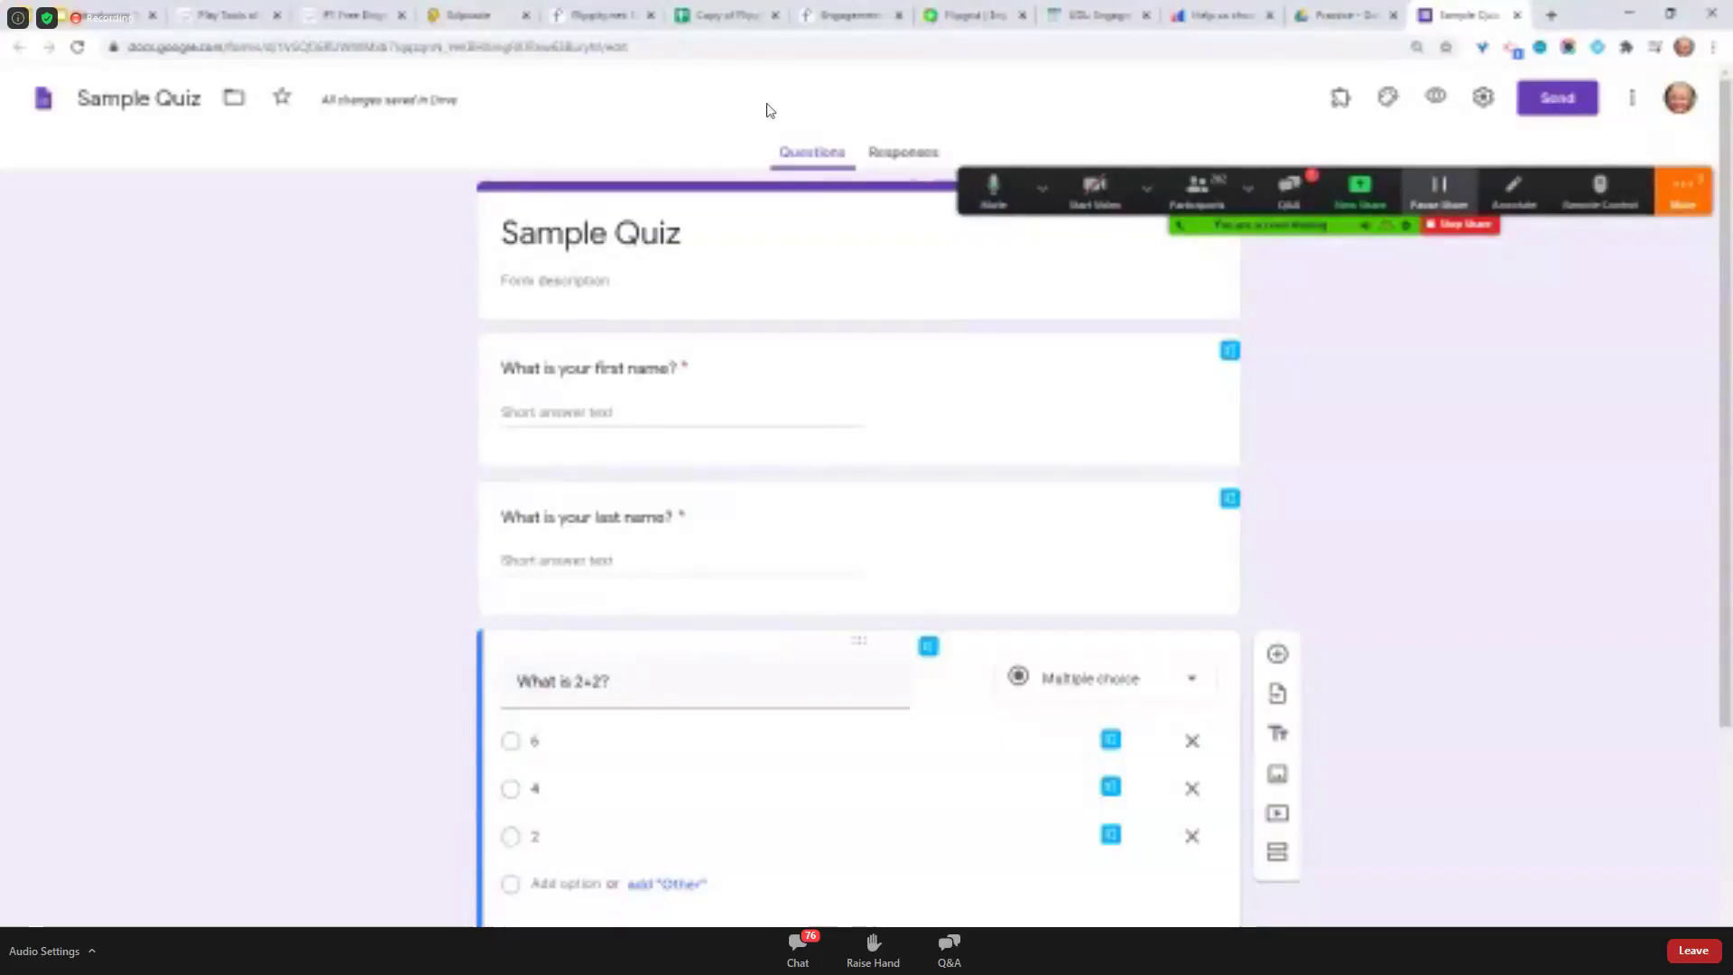
pyautogui.click(905, 152)
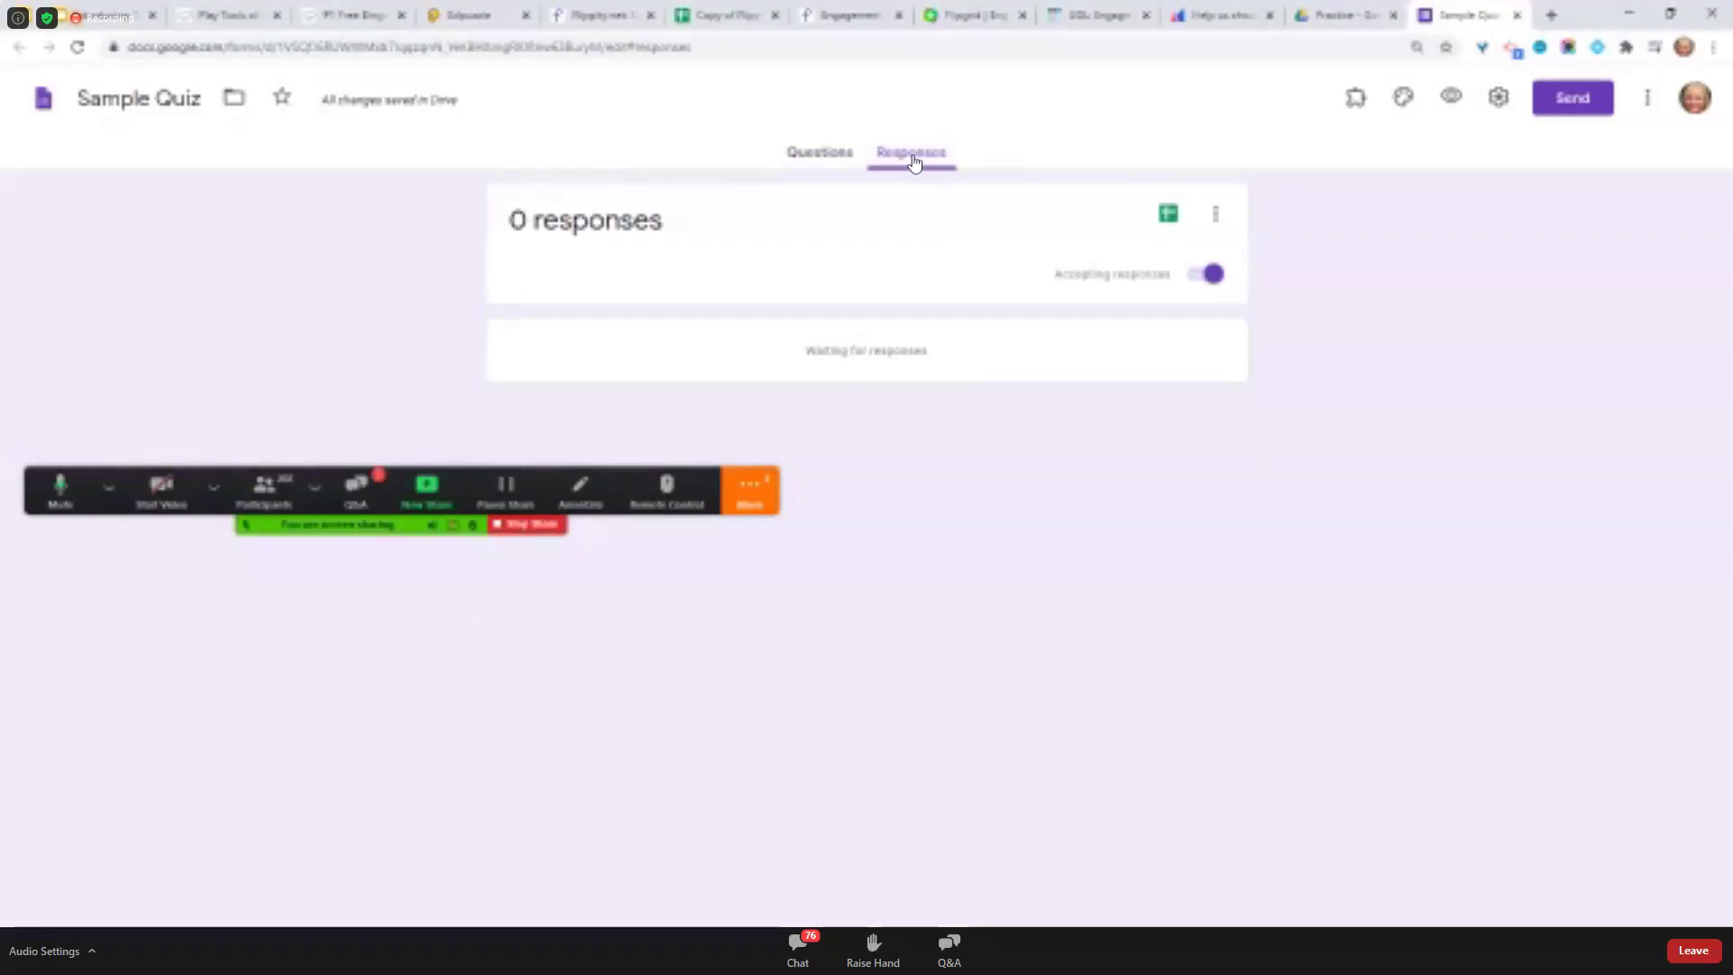
pyautogui.click(794, 153)
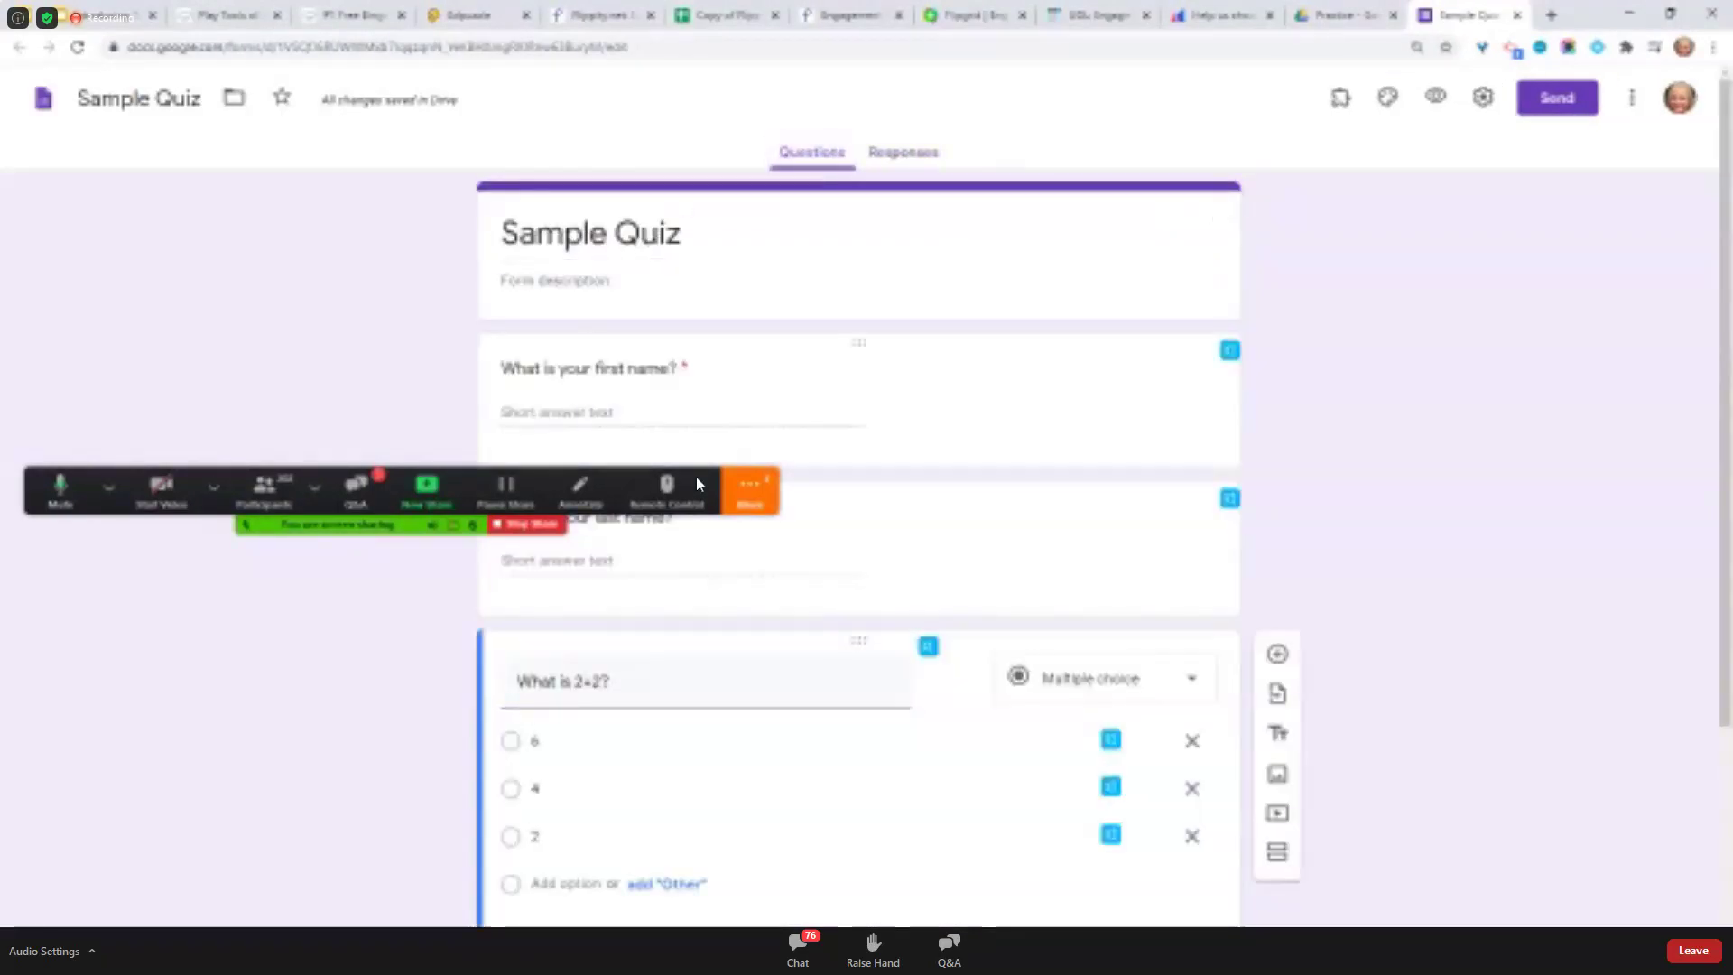
pyautogui.click(907, 153)
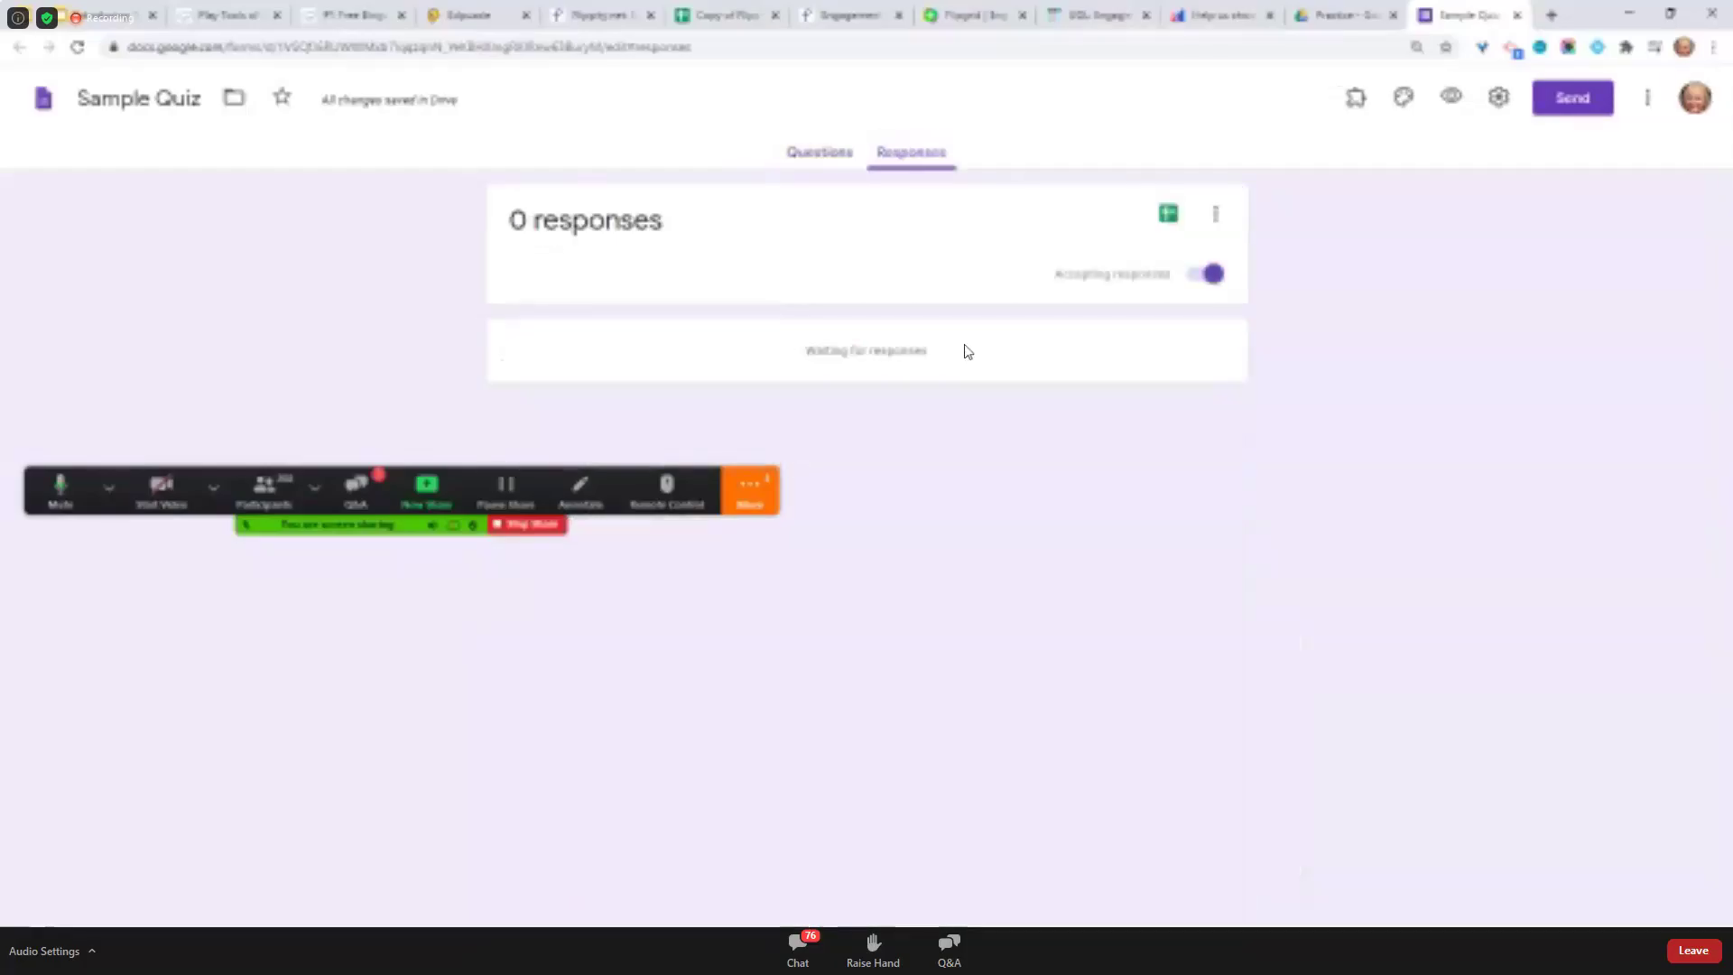
pyautogui.click(1171, 215)
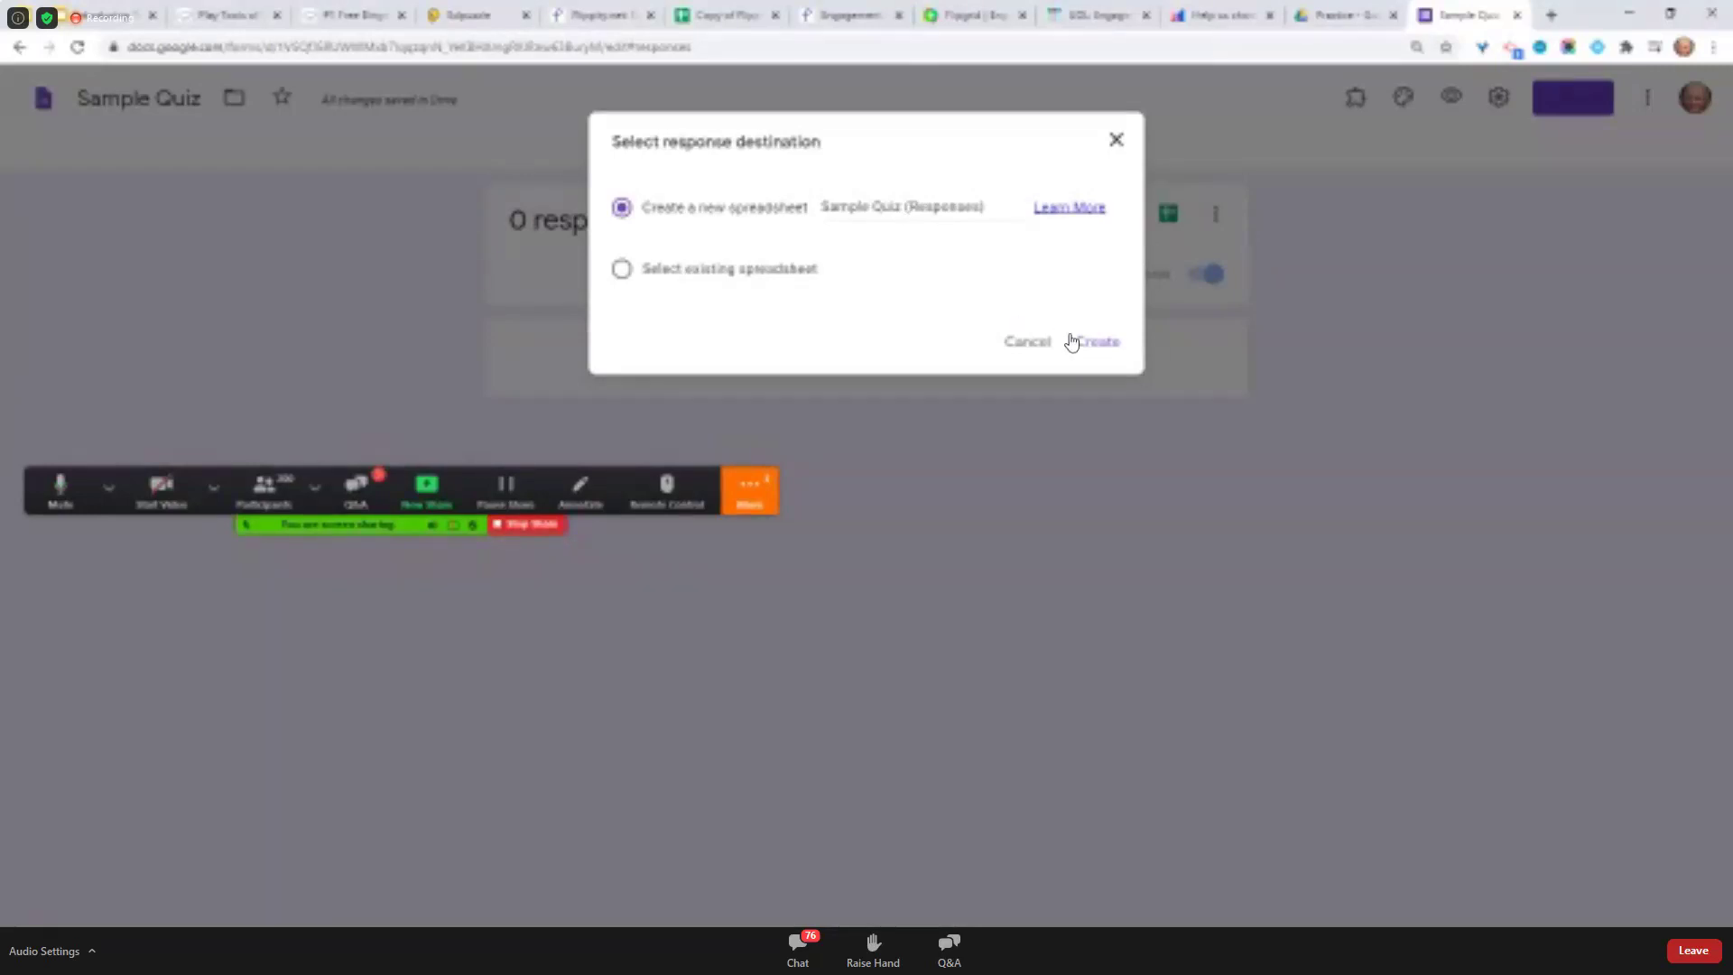
pyautogui.click(1103, 345)
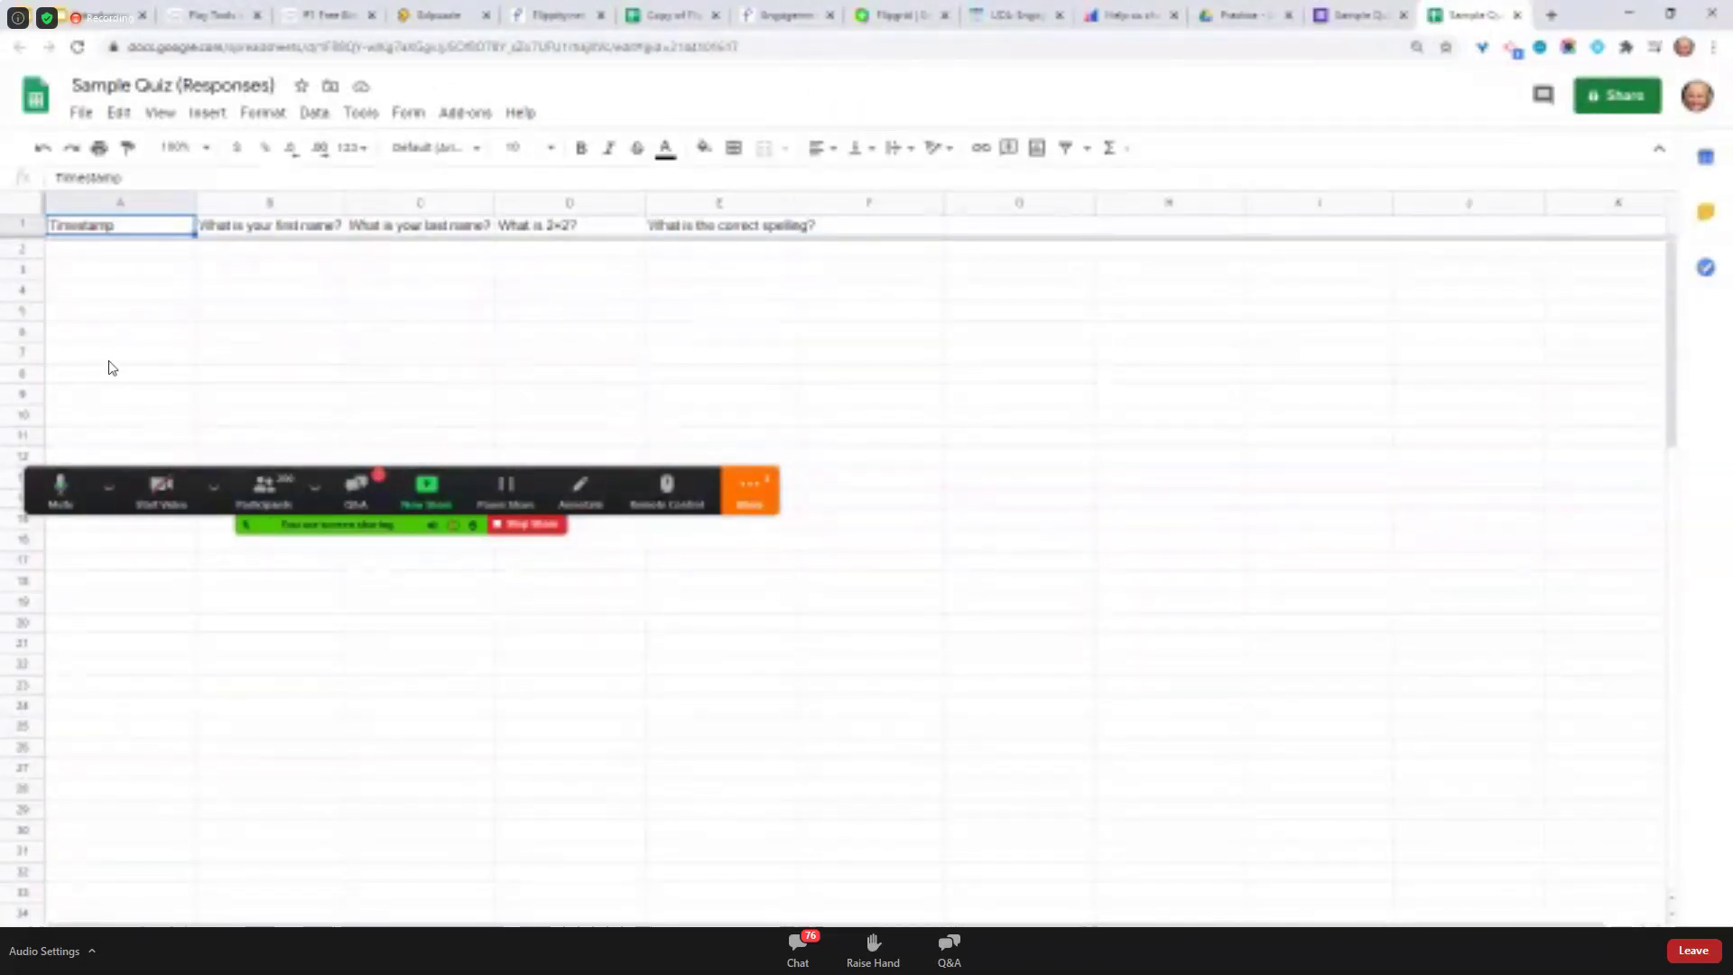
# Return to the form's questions and turn the form into a quiz, saving the settings with grades released immediately after each submission
pyautogui.click(1352, 14)
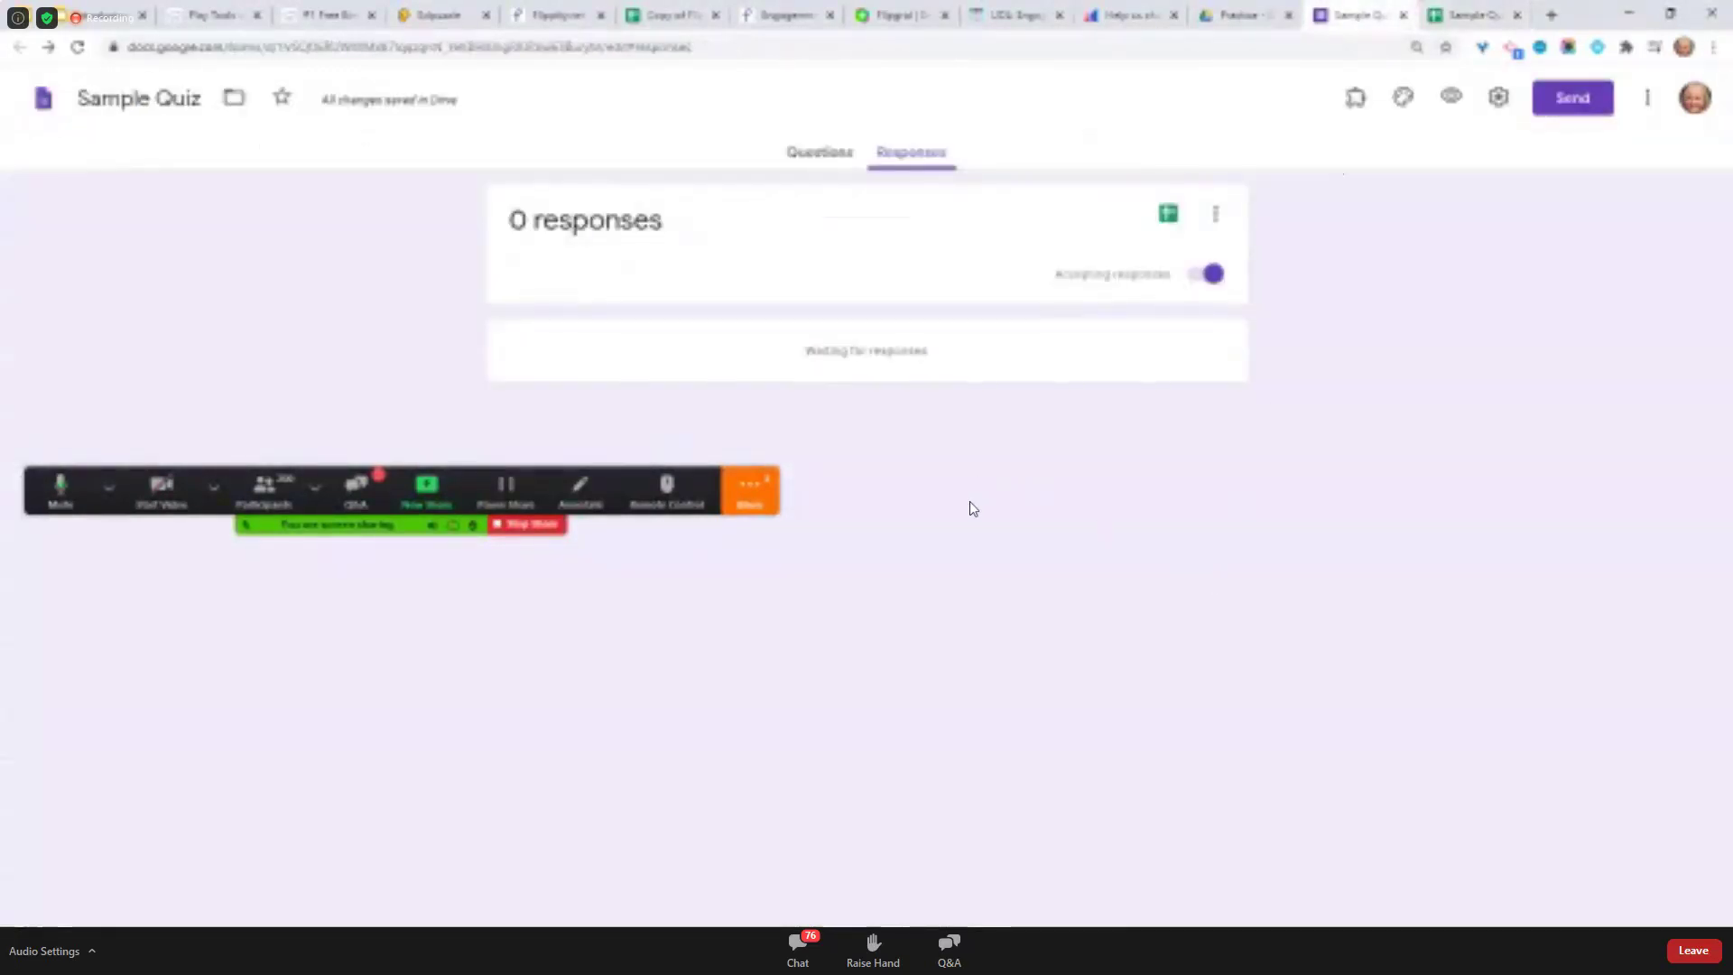
pyautogui.click(823, 155)
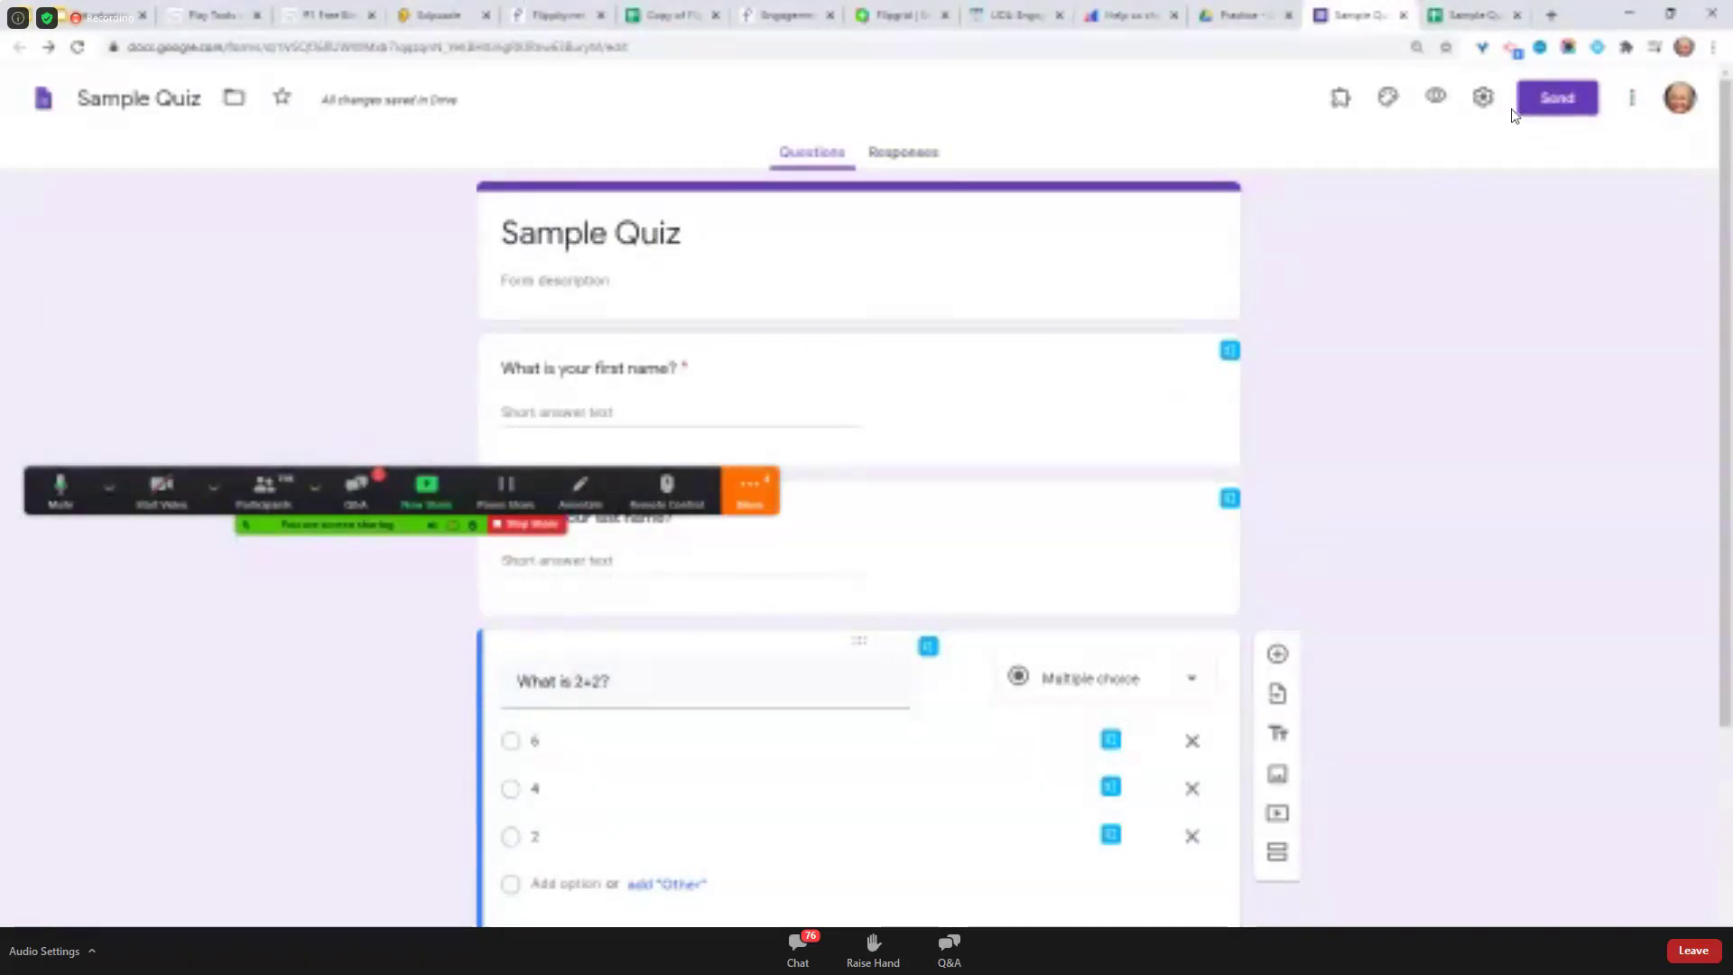
pyautogui.click(1484, 99)
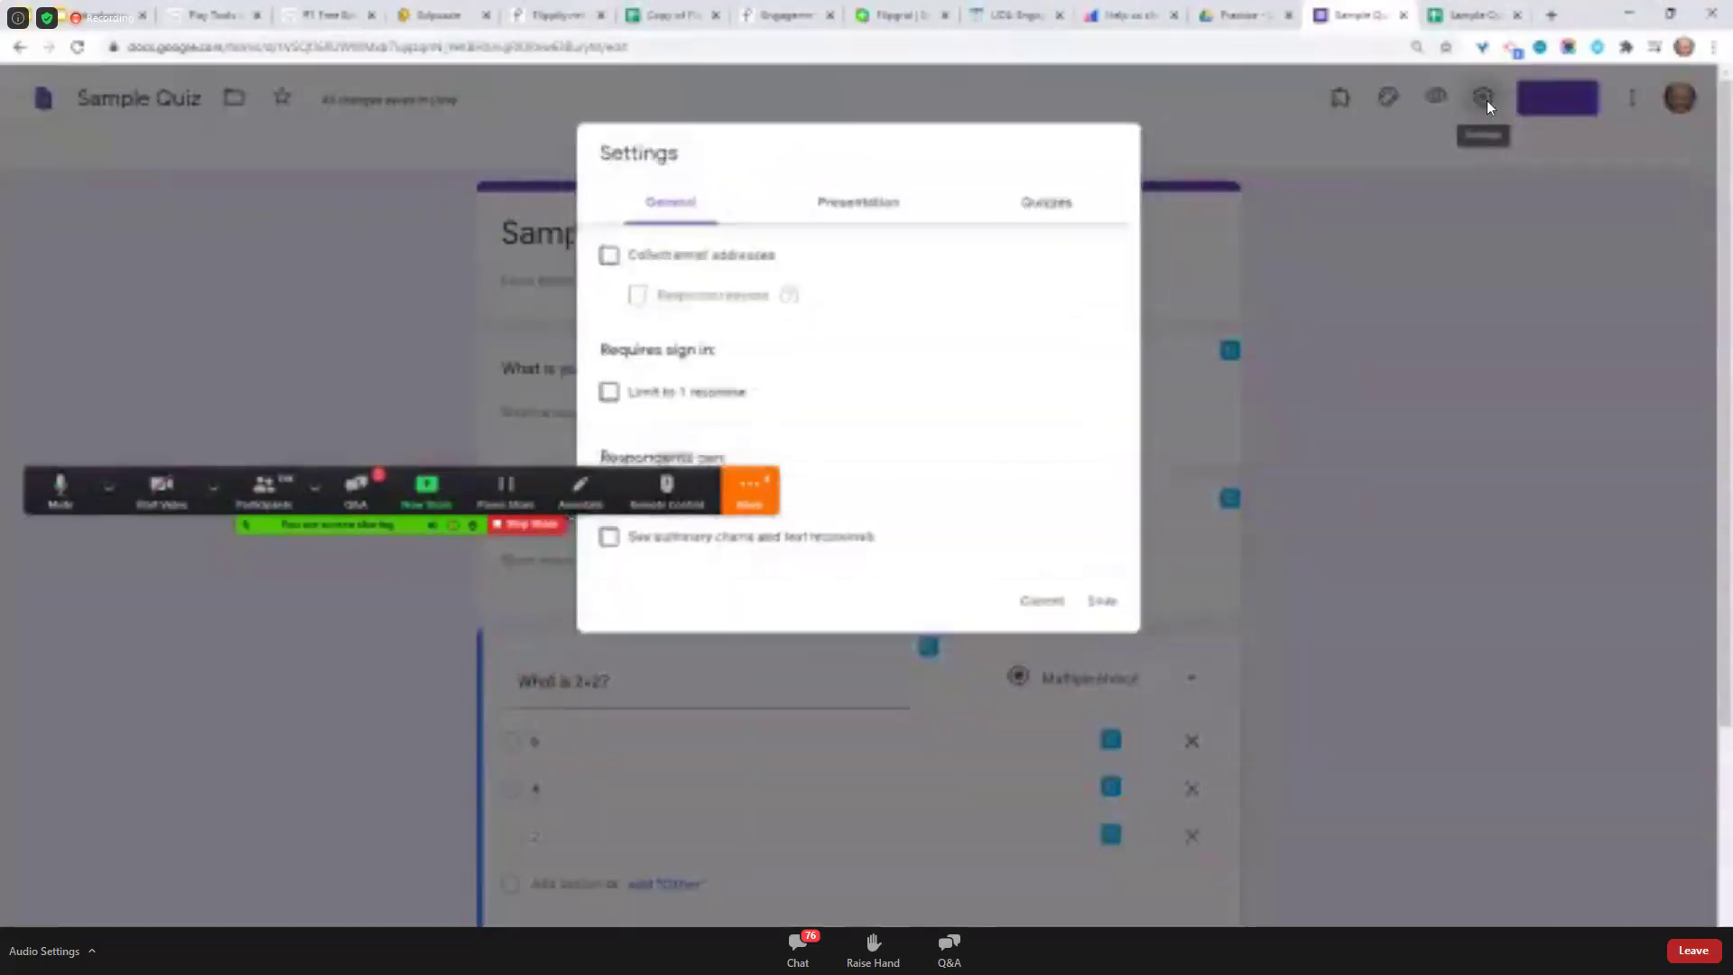
pyautogui.click(1056, 205)
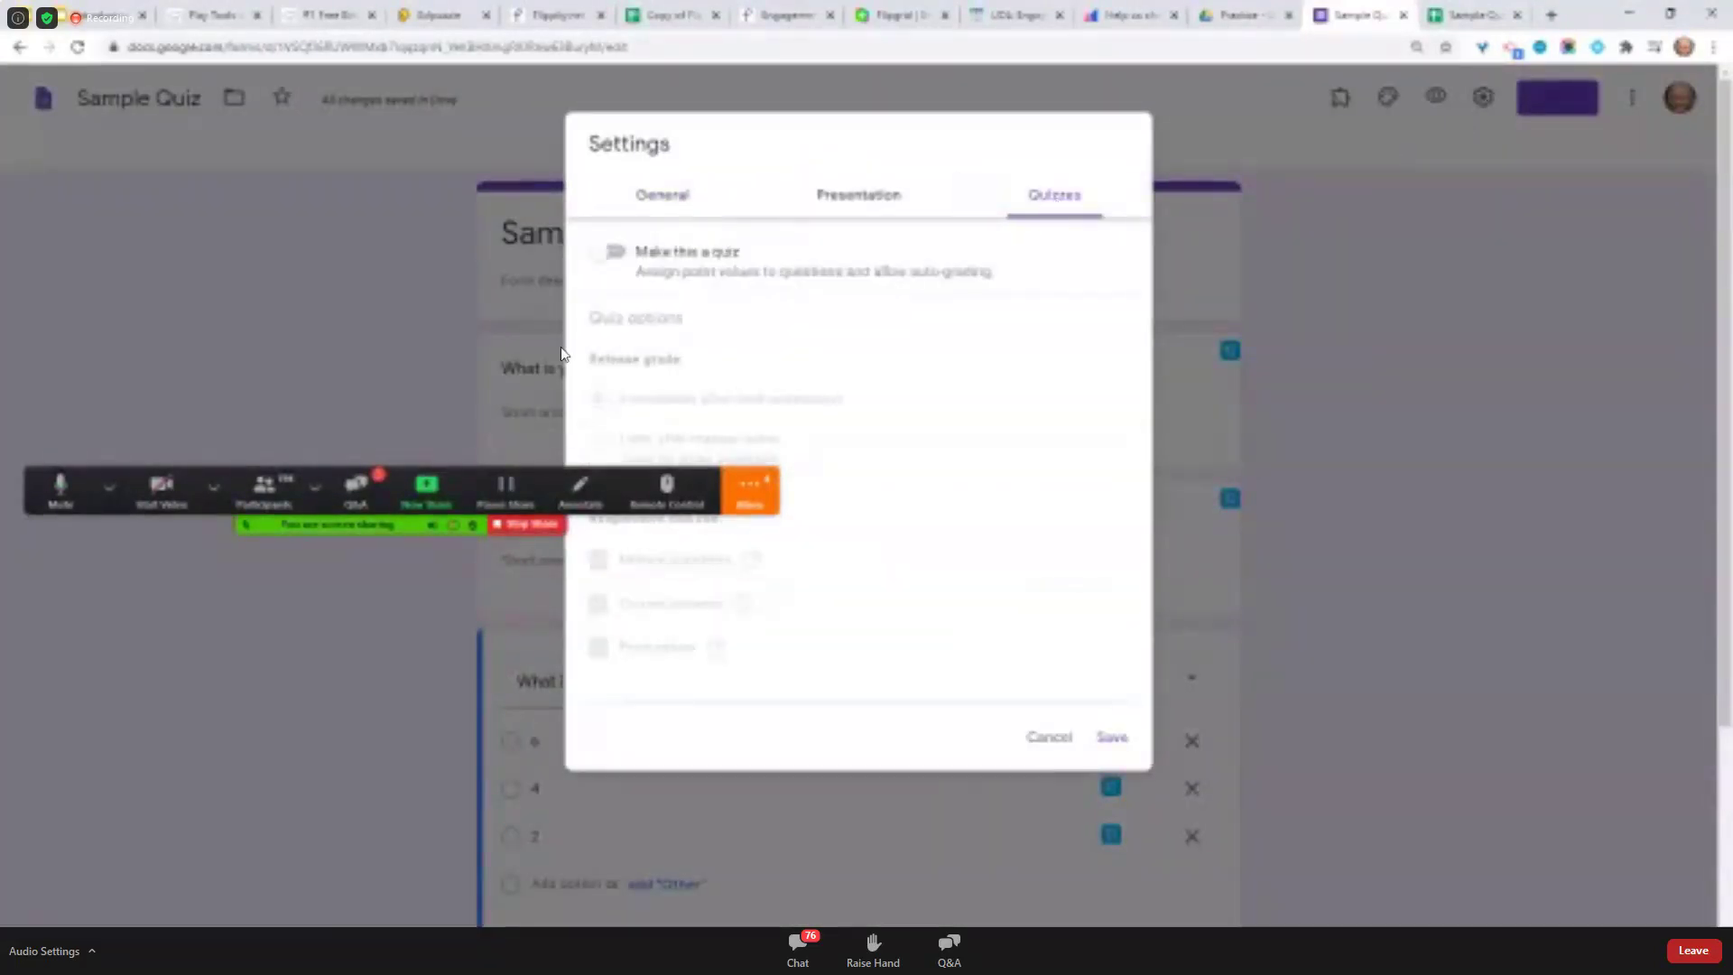
pyautogui.click(605, 260)
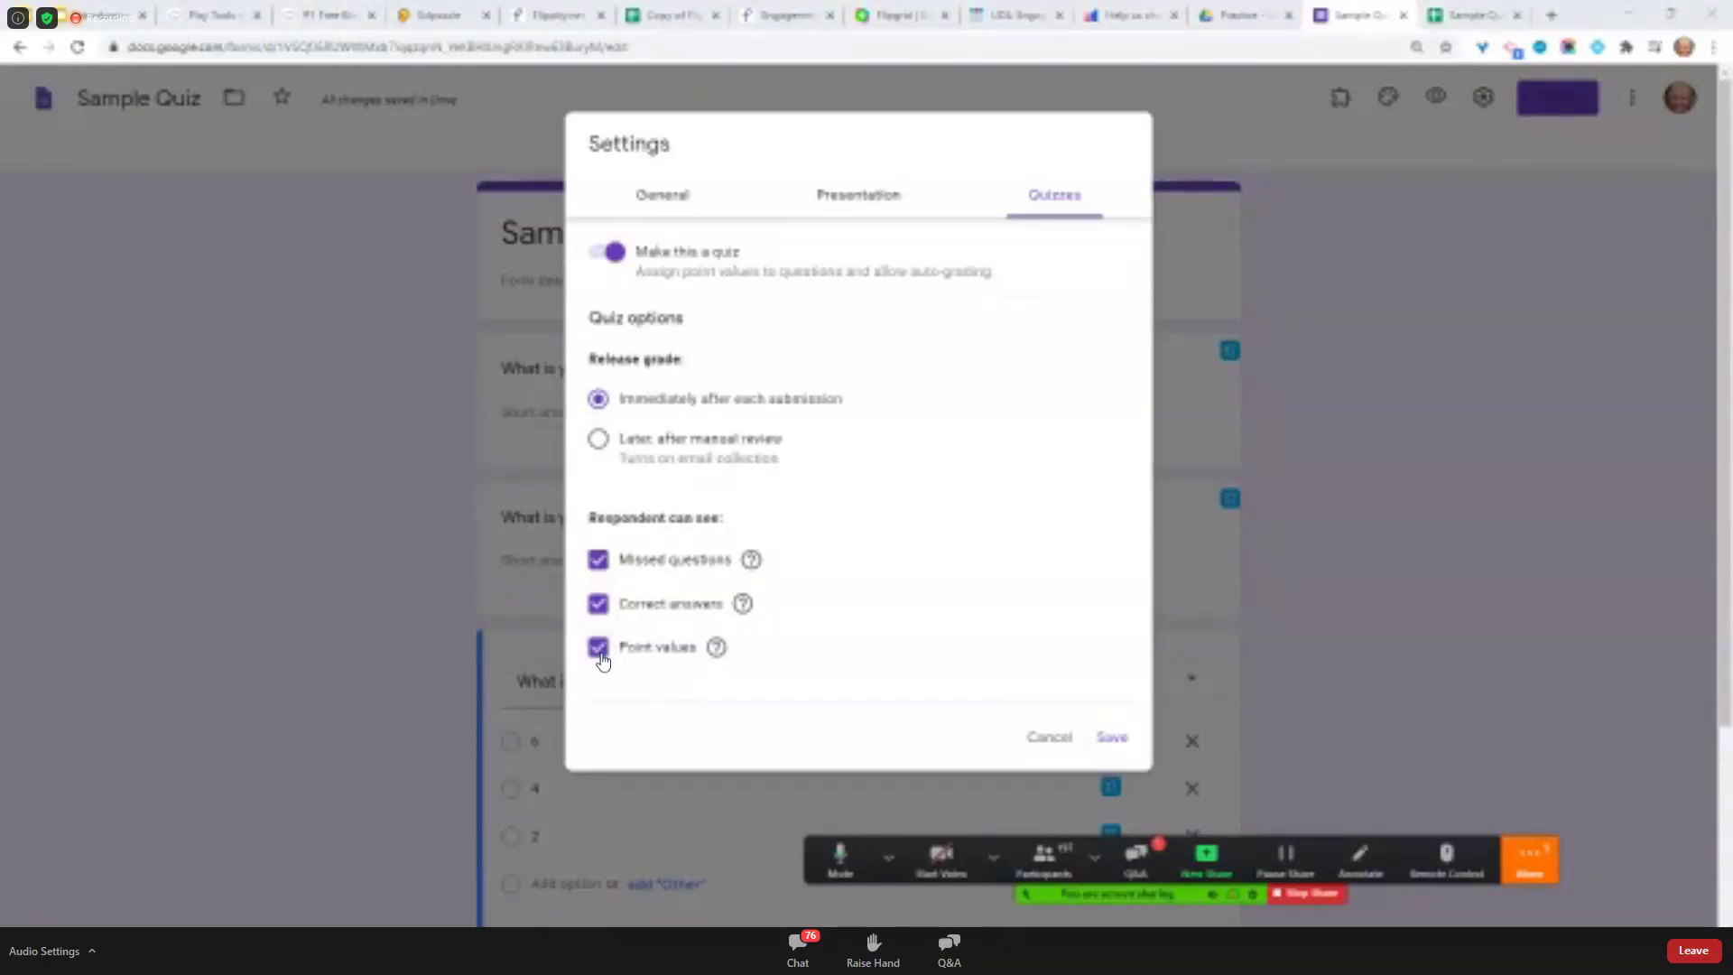
pyautogui.click(1113, 740)
pyautogui.scroll(-3, 1091, 379)
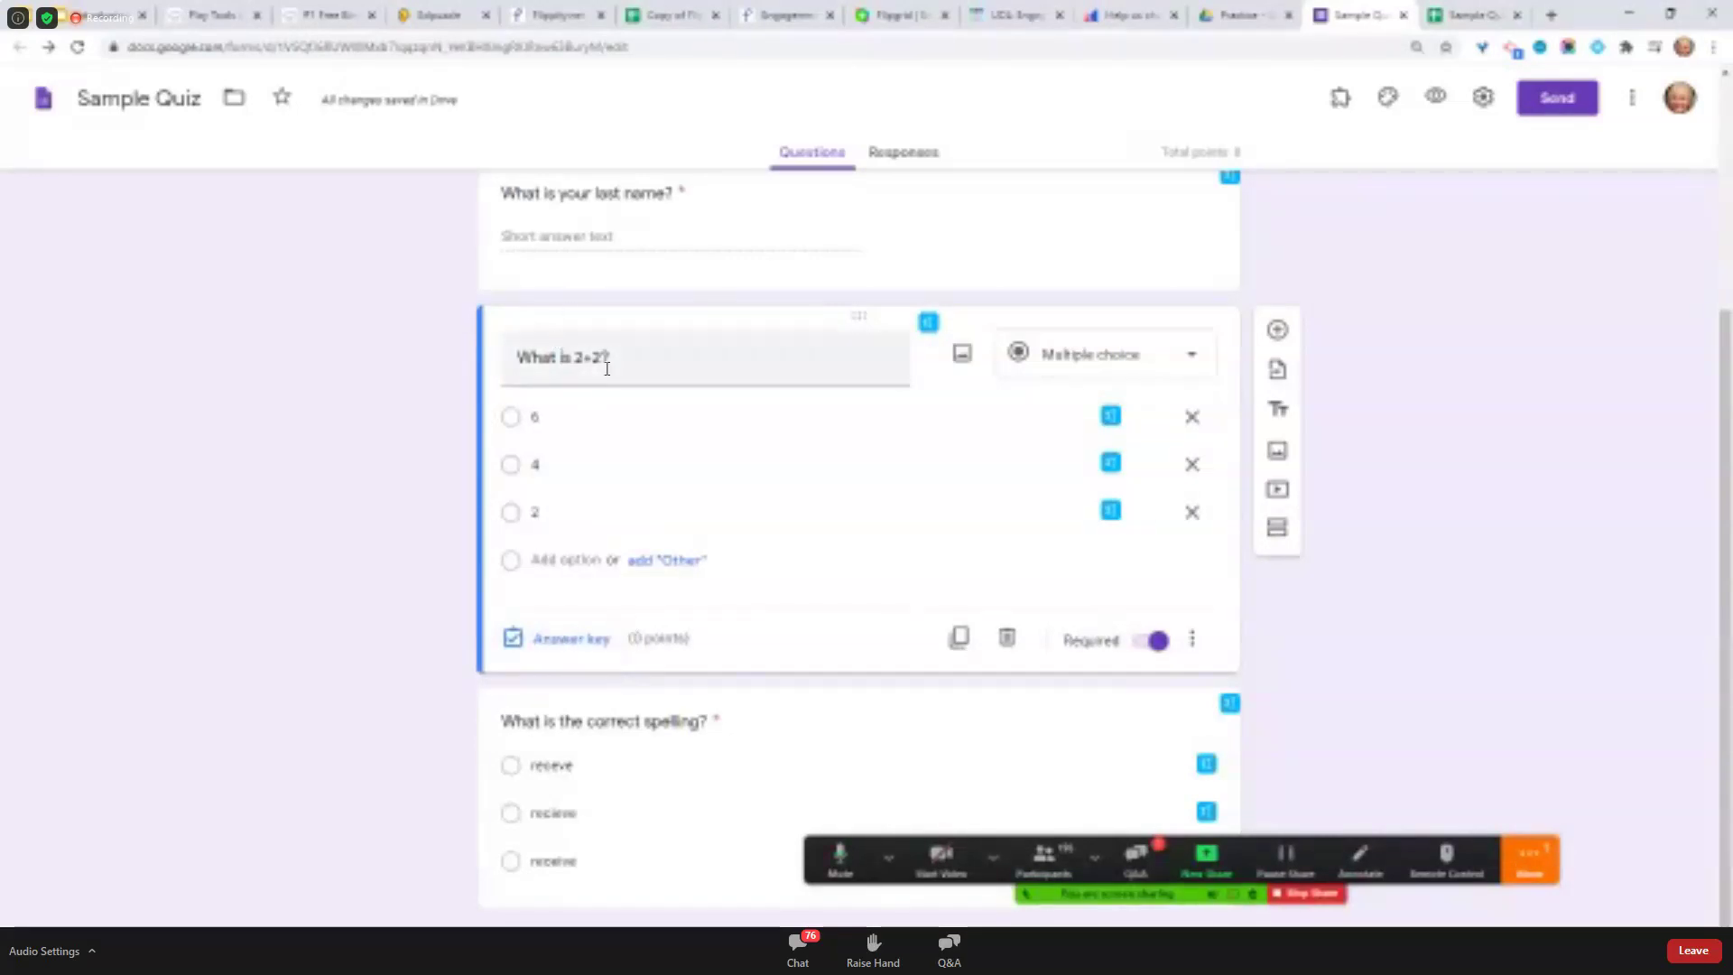
# Set the answer key of the "What is 2+2?" question to 4 and make it worth 10 points
pyautogui.click(563, 641)
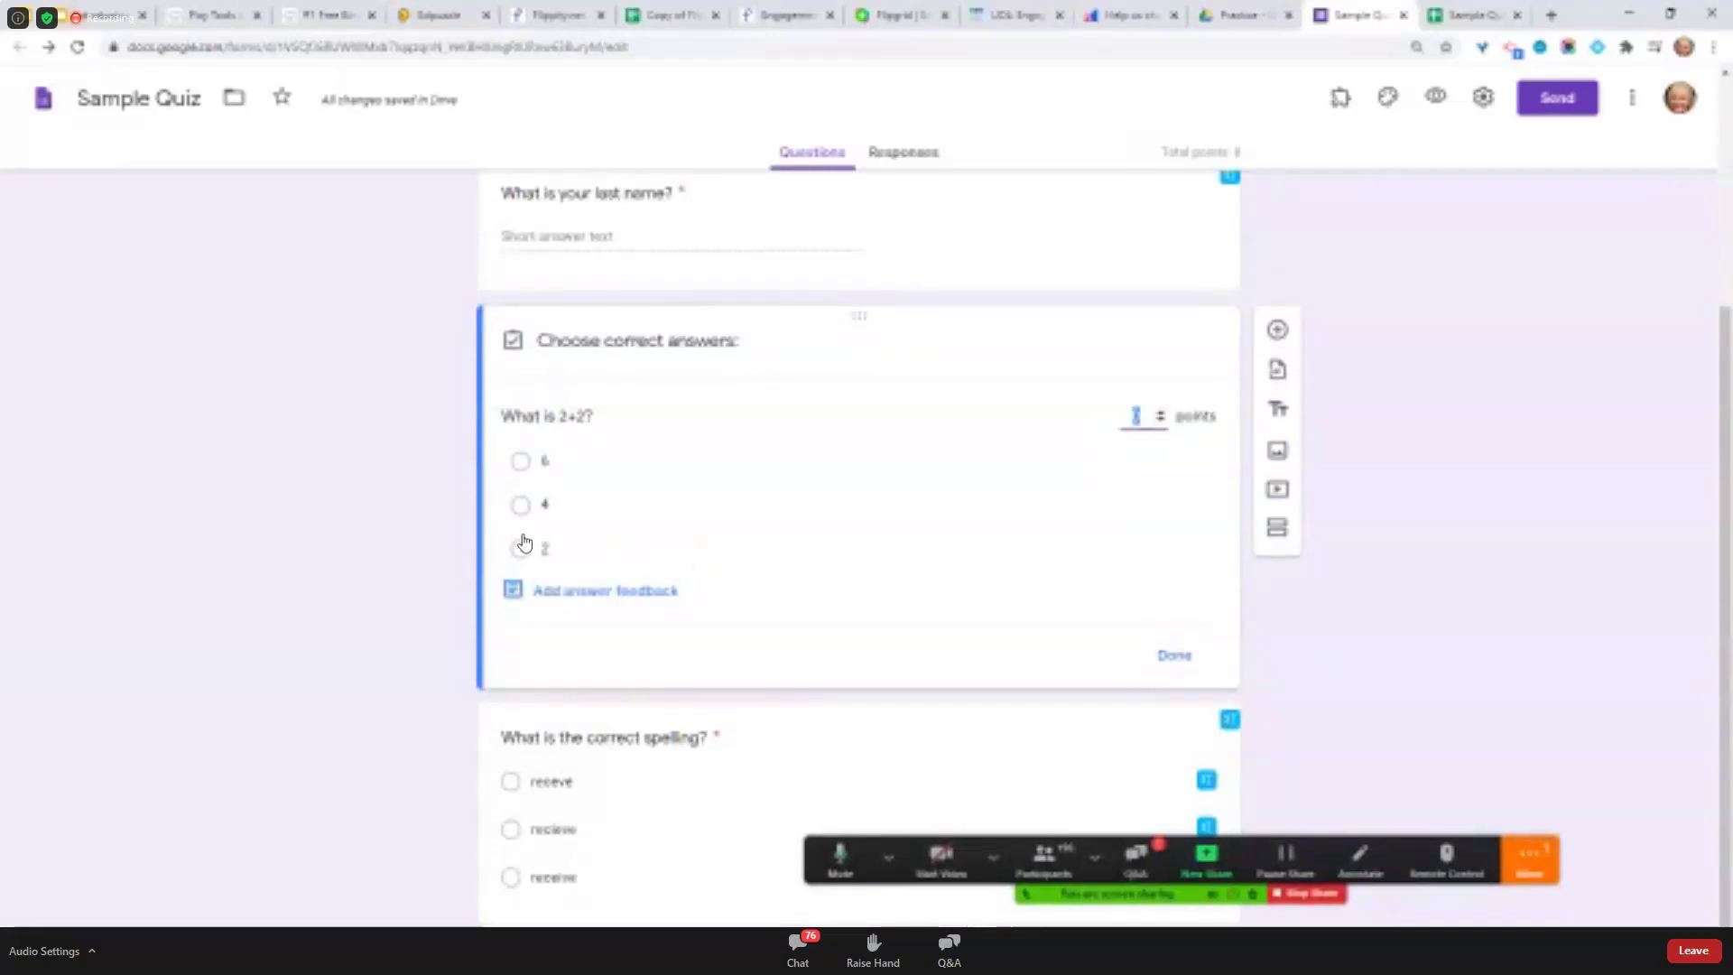
pyautogui.click(521, 507)
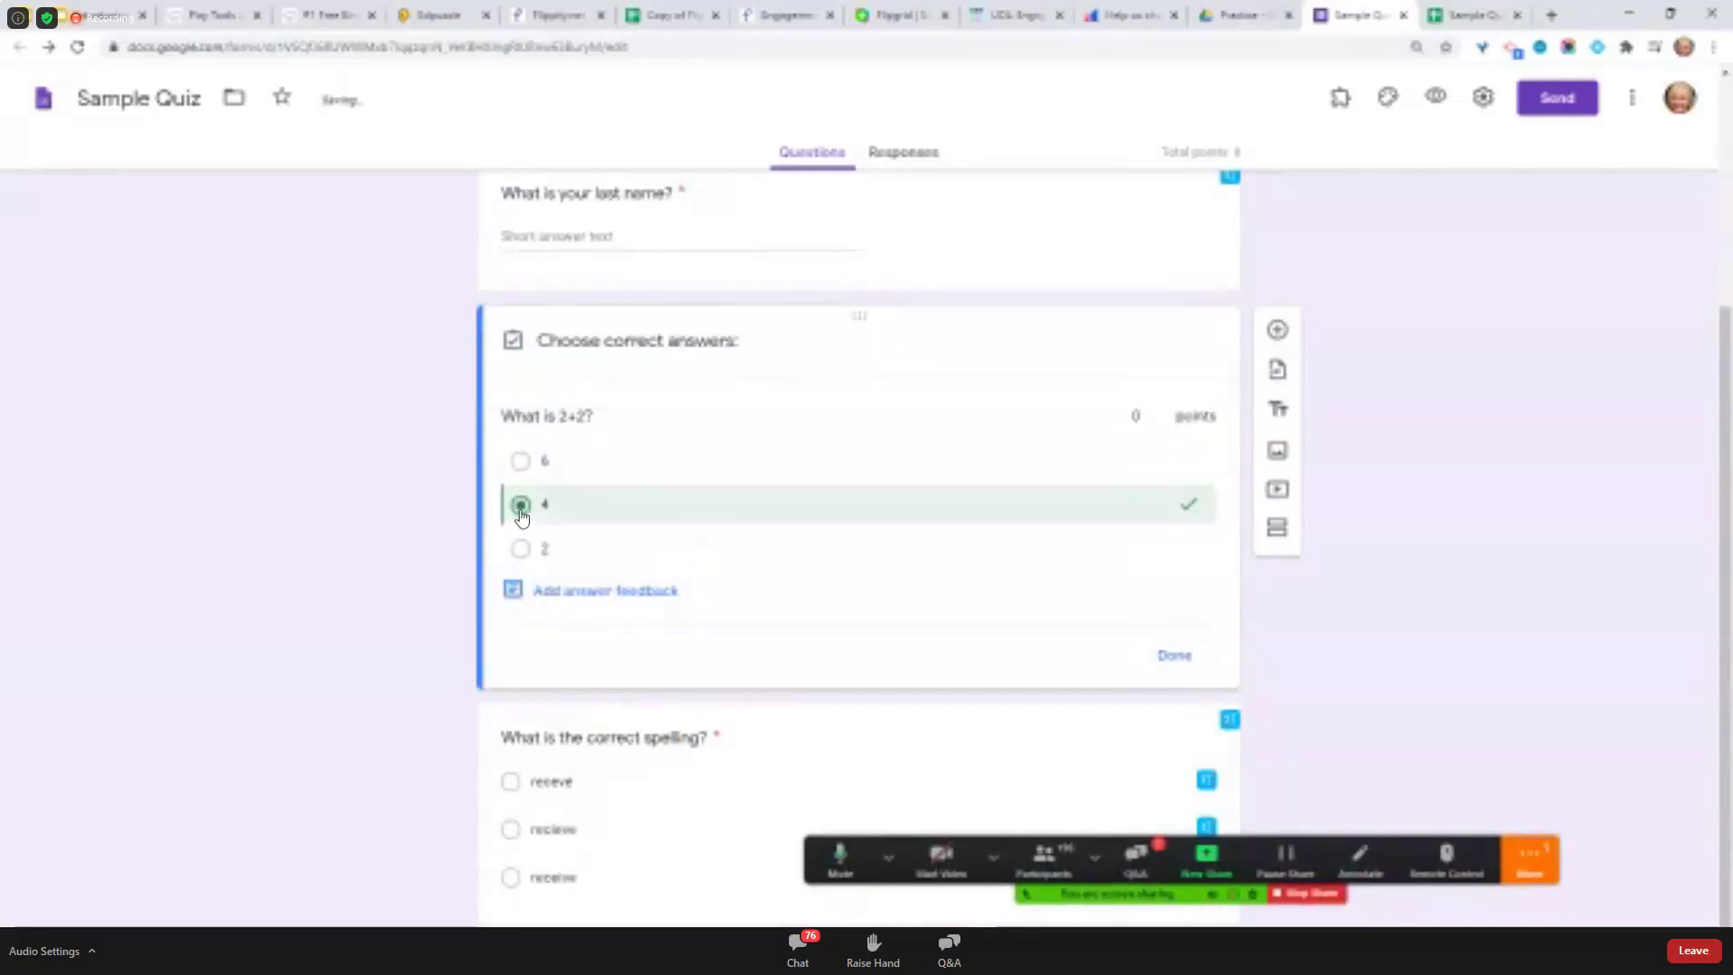
pyautogui.click(595, 593)
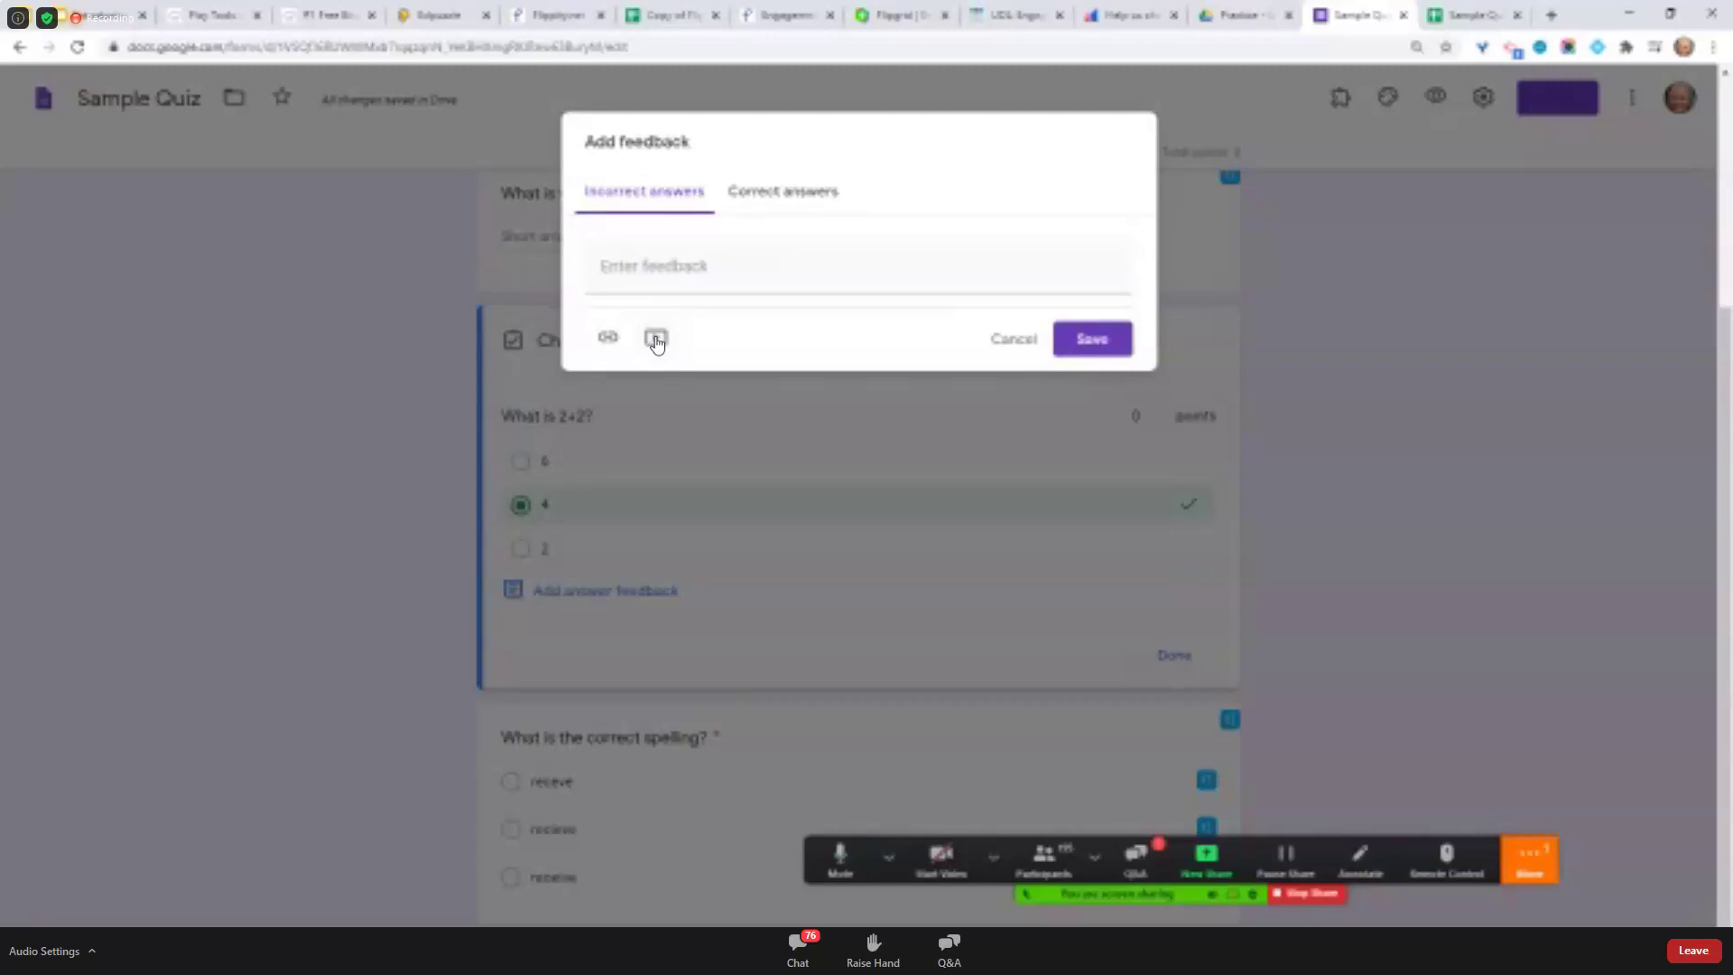
pyautogui.click(1075, 340)
pyautogui.click(1005, 394)
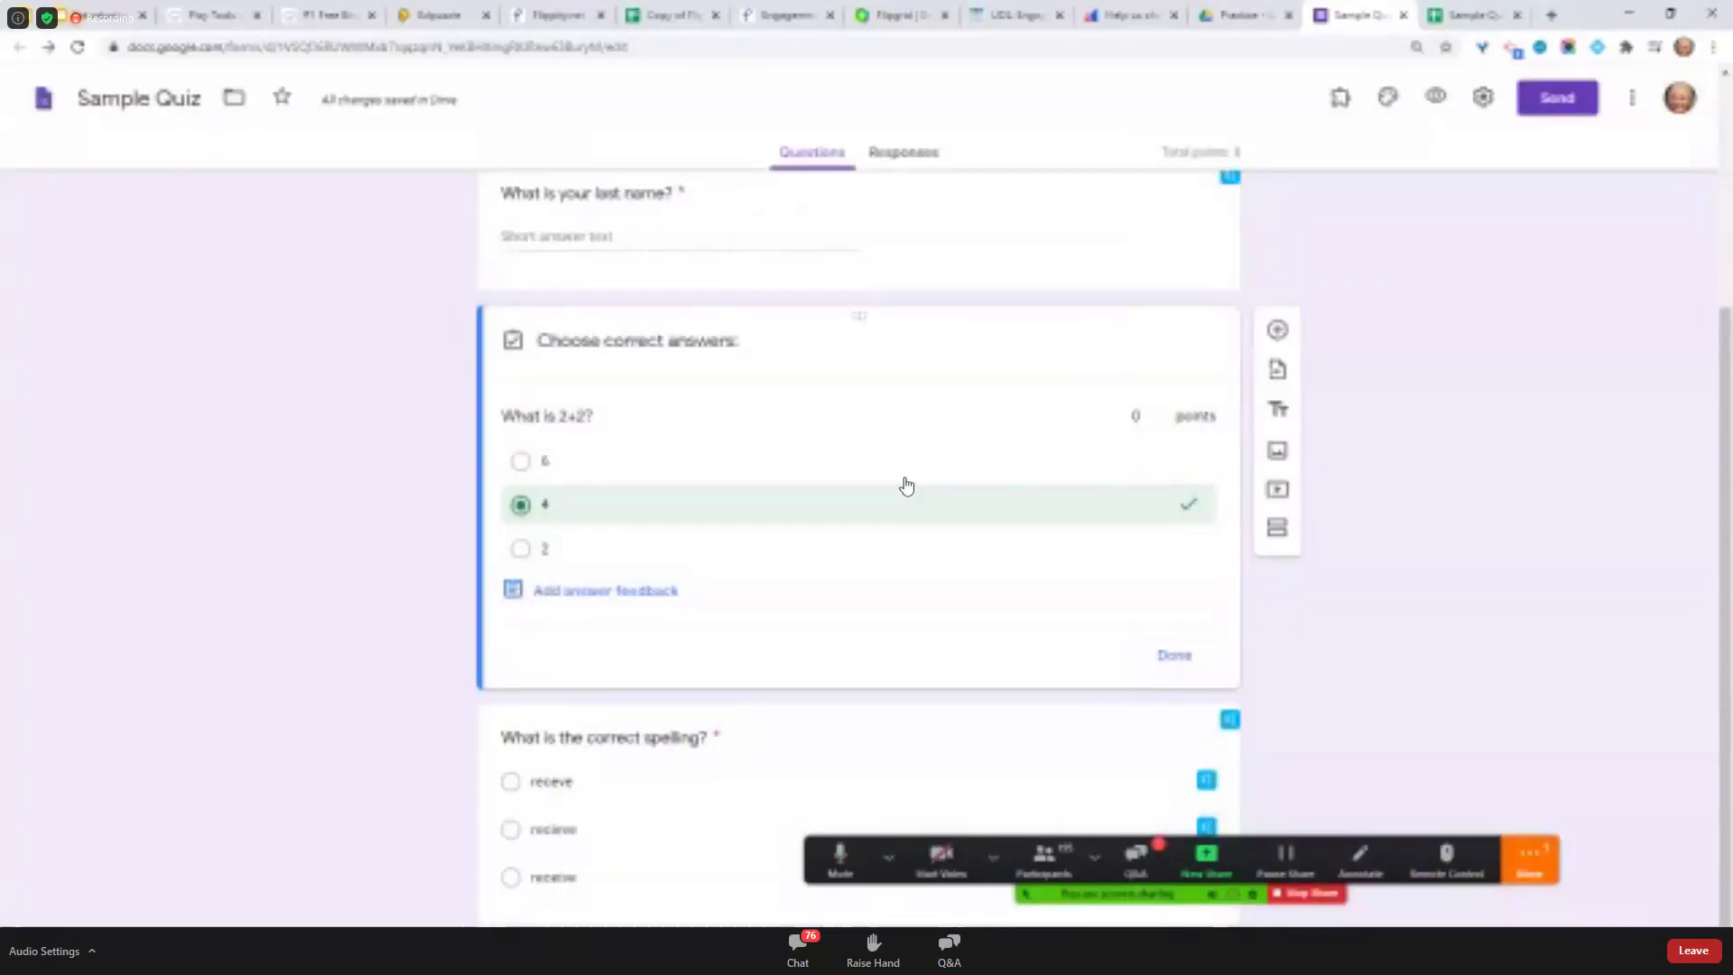
pyautogui.click(1144, 410)
pyautogui.click(1006, 526)
# Mark receive as the correct answer to the spelling question and make it worth 10 points
pyautogui.scroll(-1, 963, 491)
pyautogui.click(675, 806)
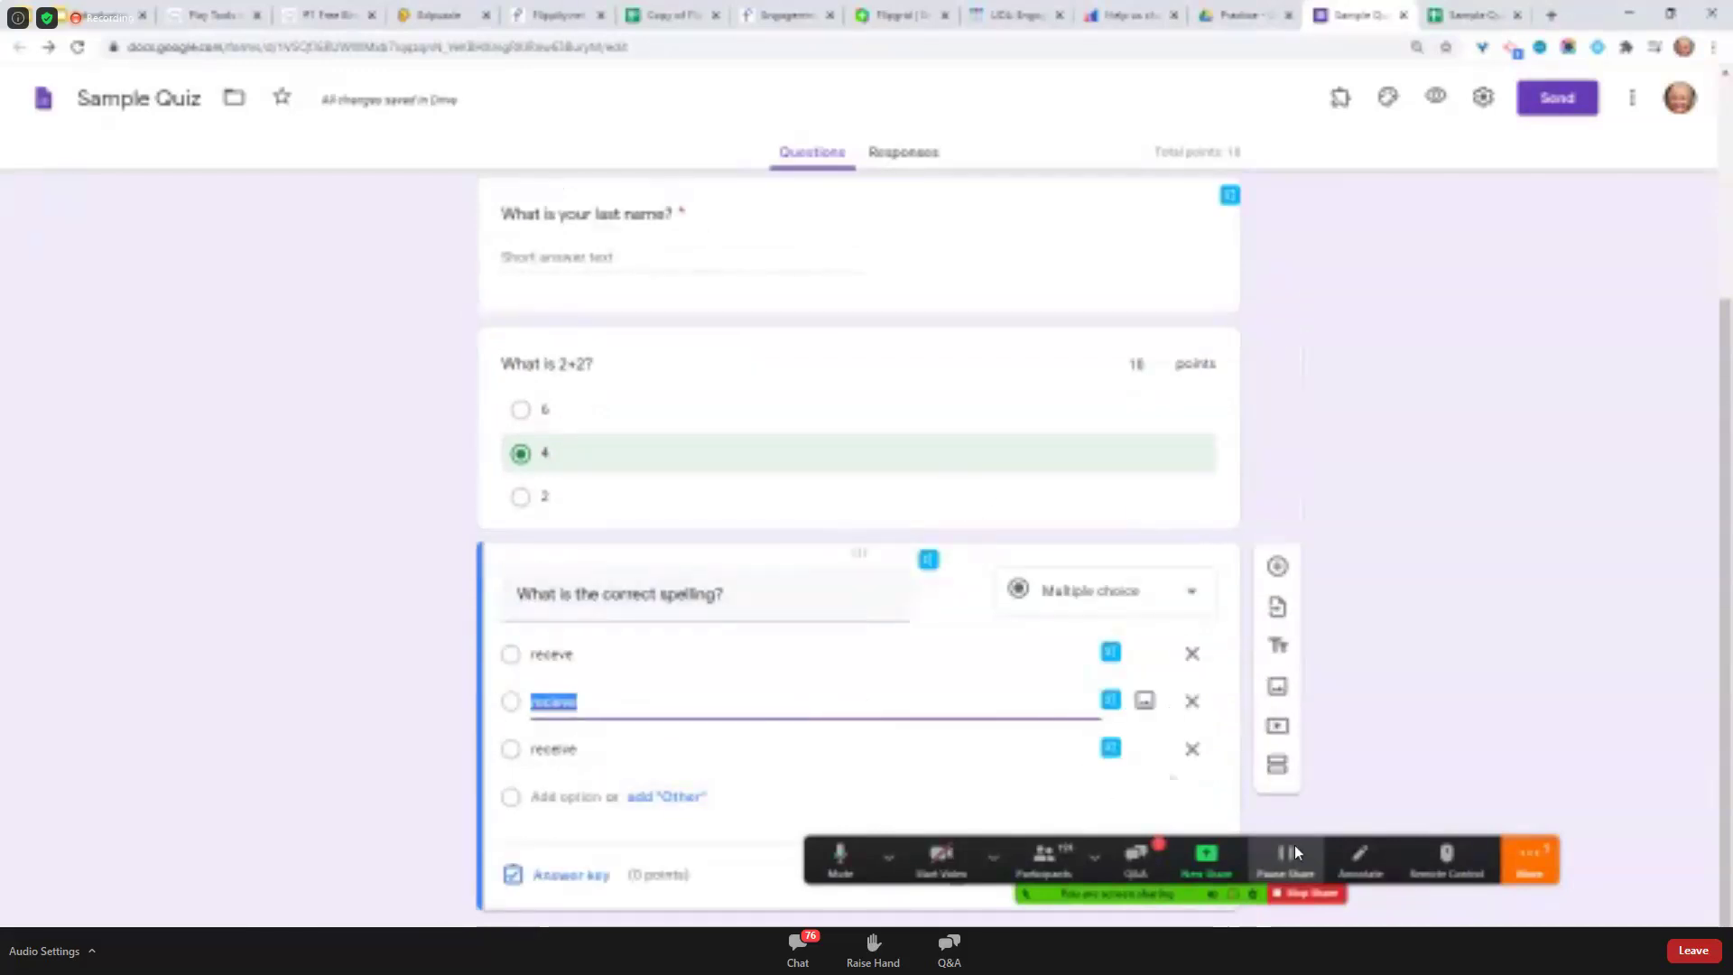
pyautogui.click(1248, 844)
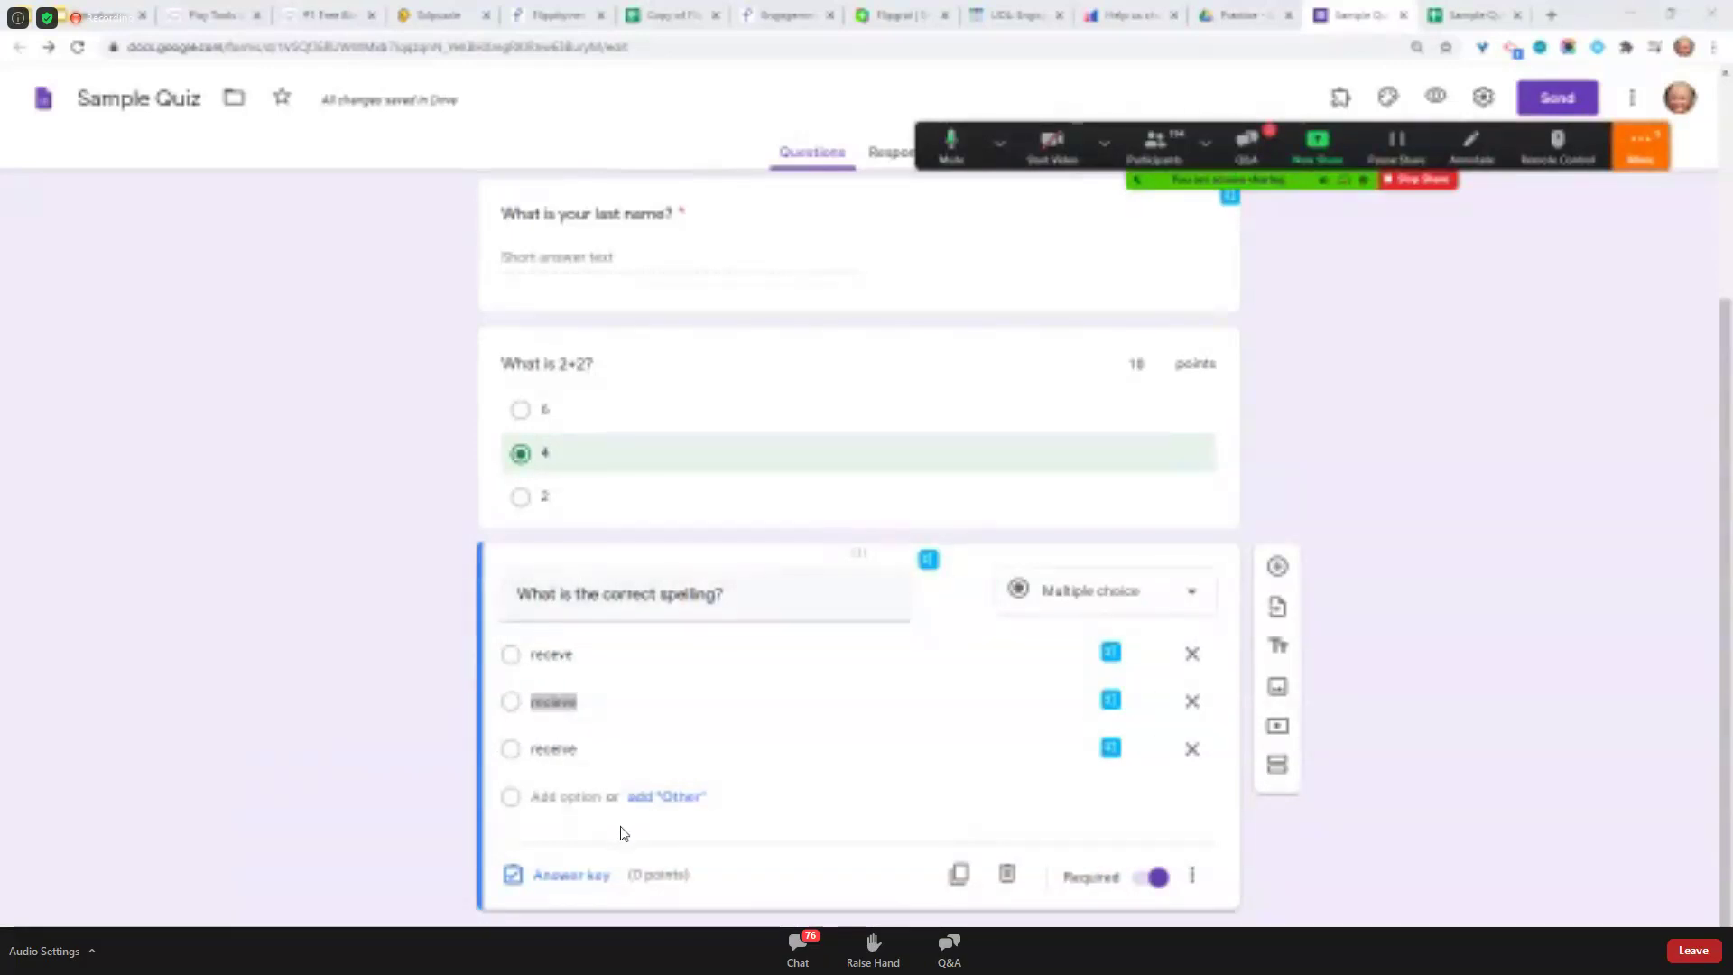
pyautogui.click(554, 875)
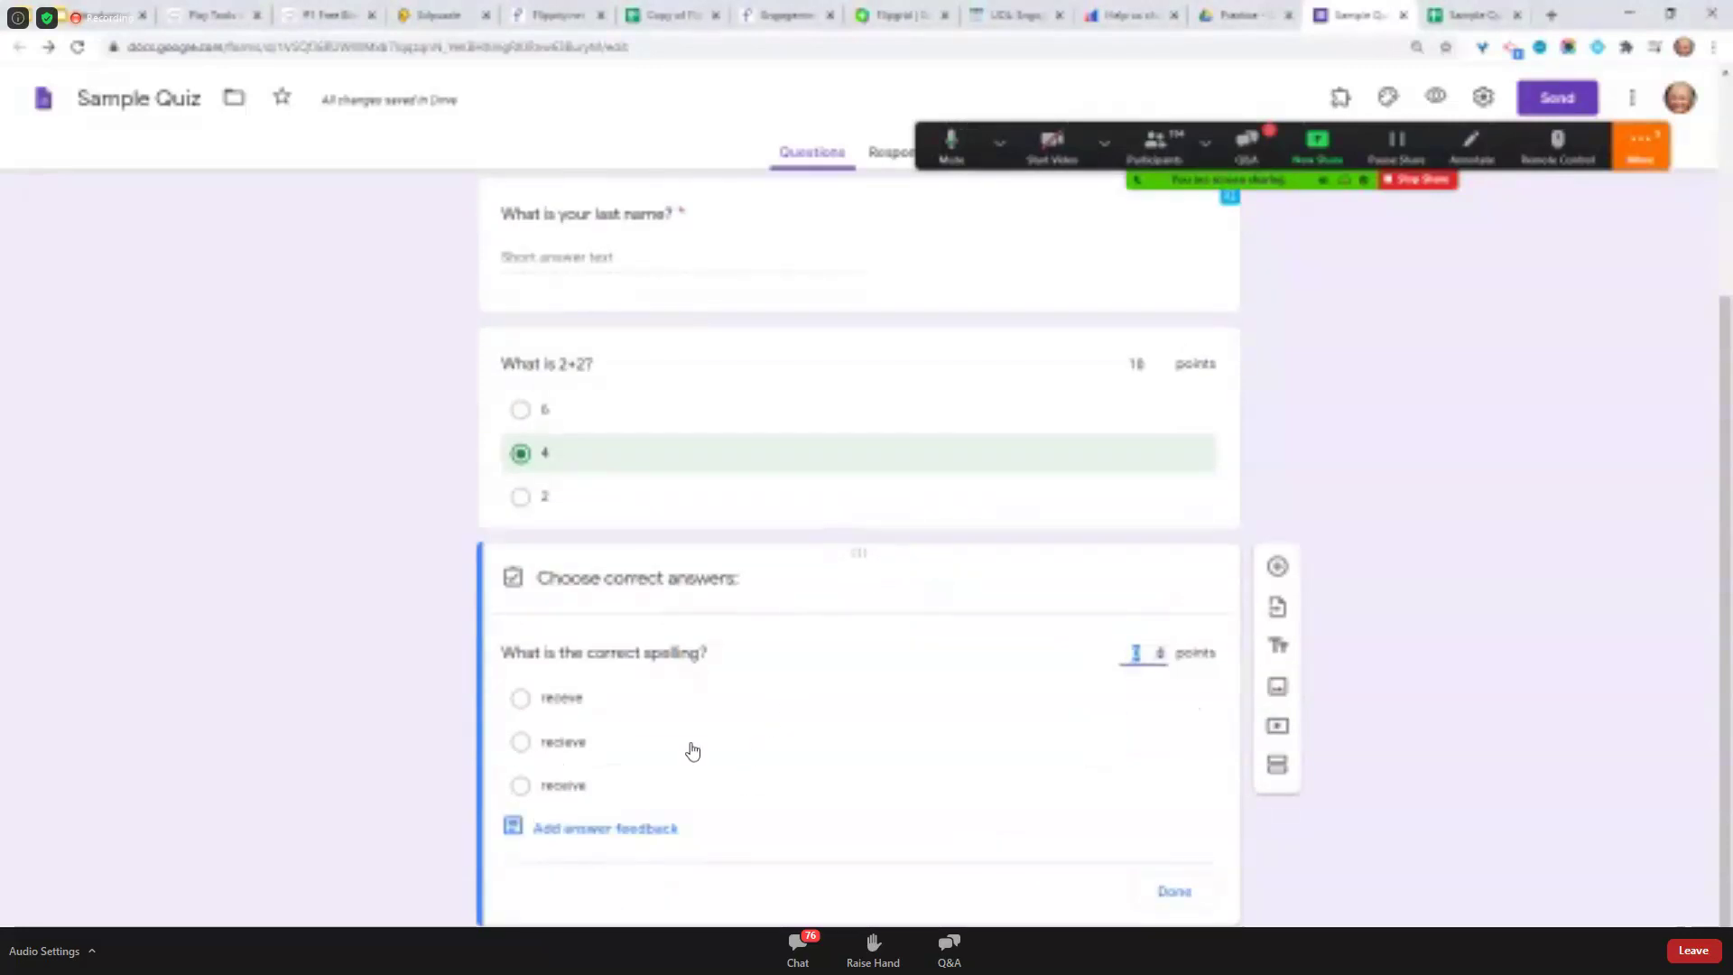
pyautogui.click(521, 786)
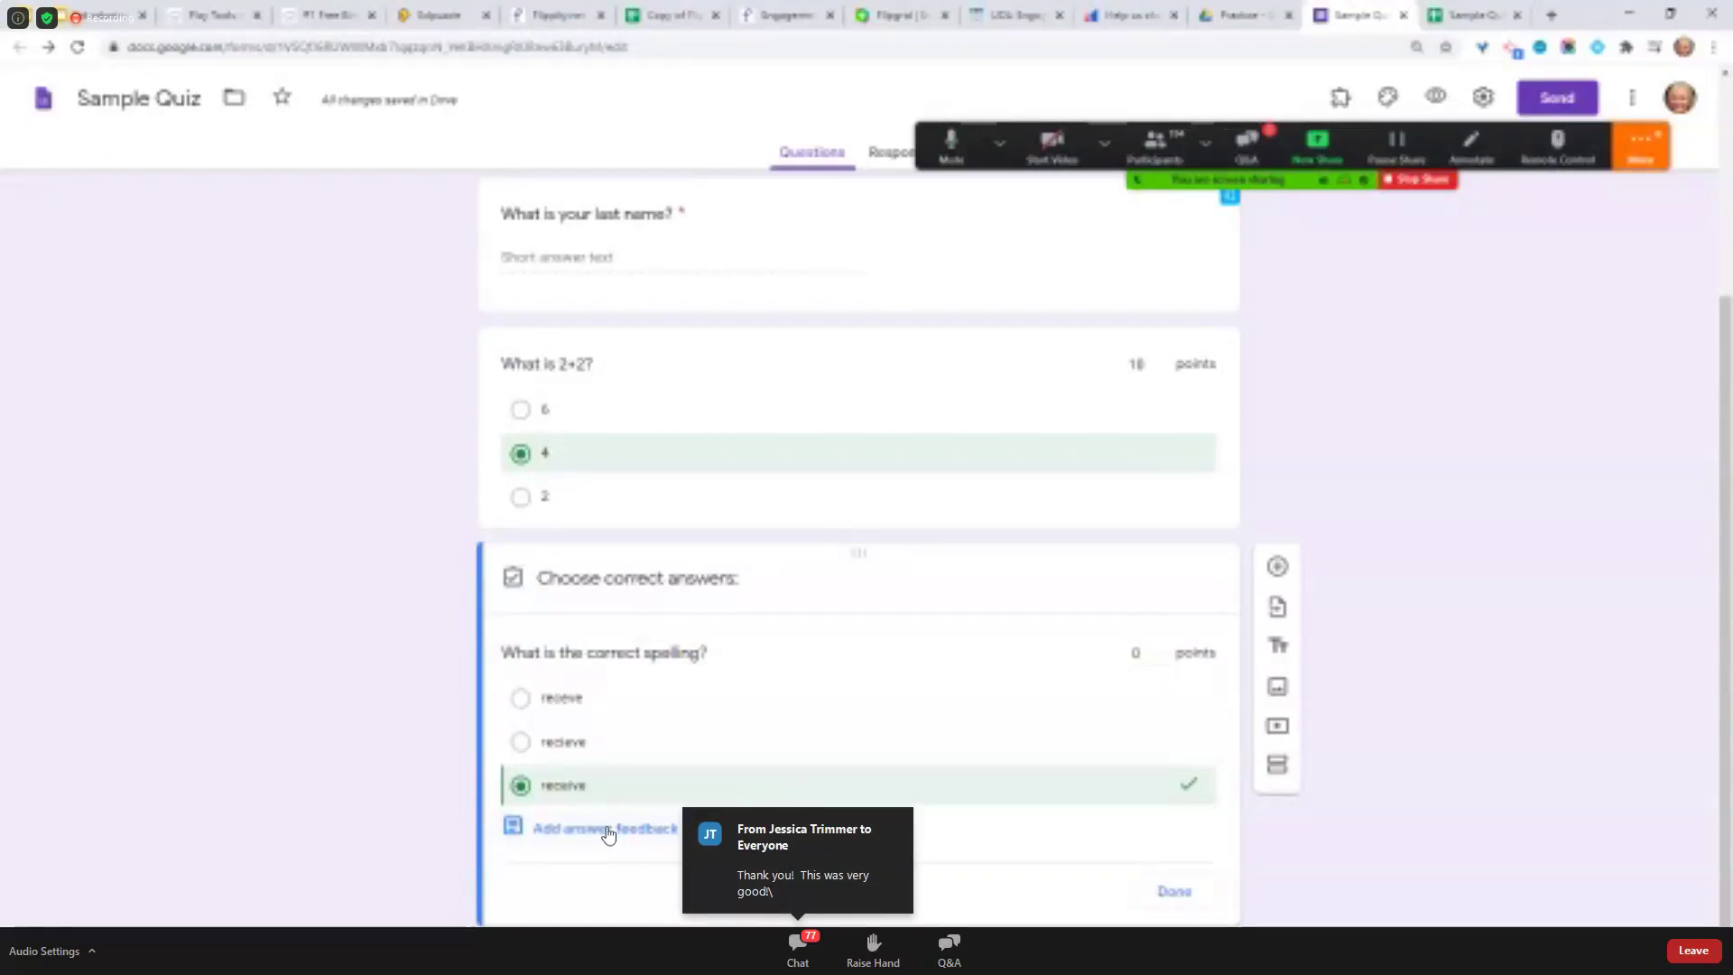
pyautogui.click(1148, 653)
pyautogui.write('10')
pyautogui.click(1168, 894)
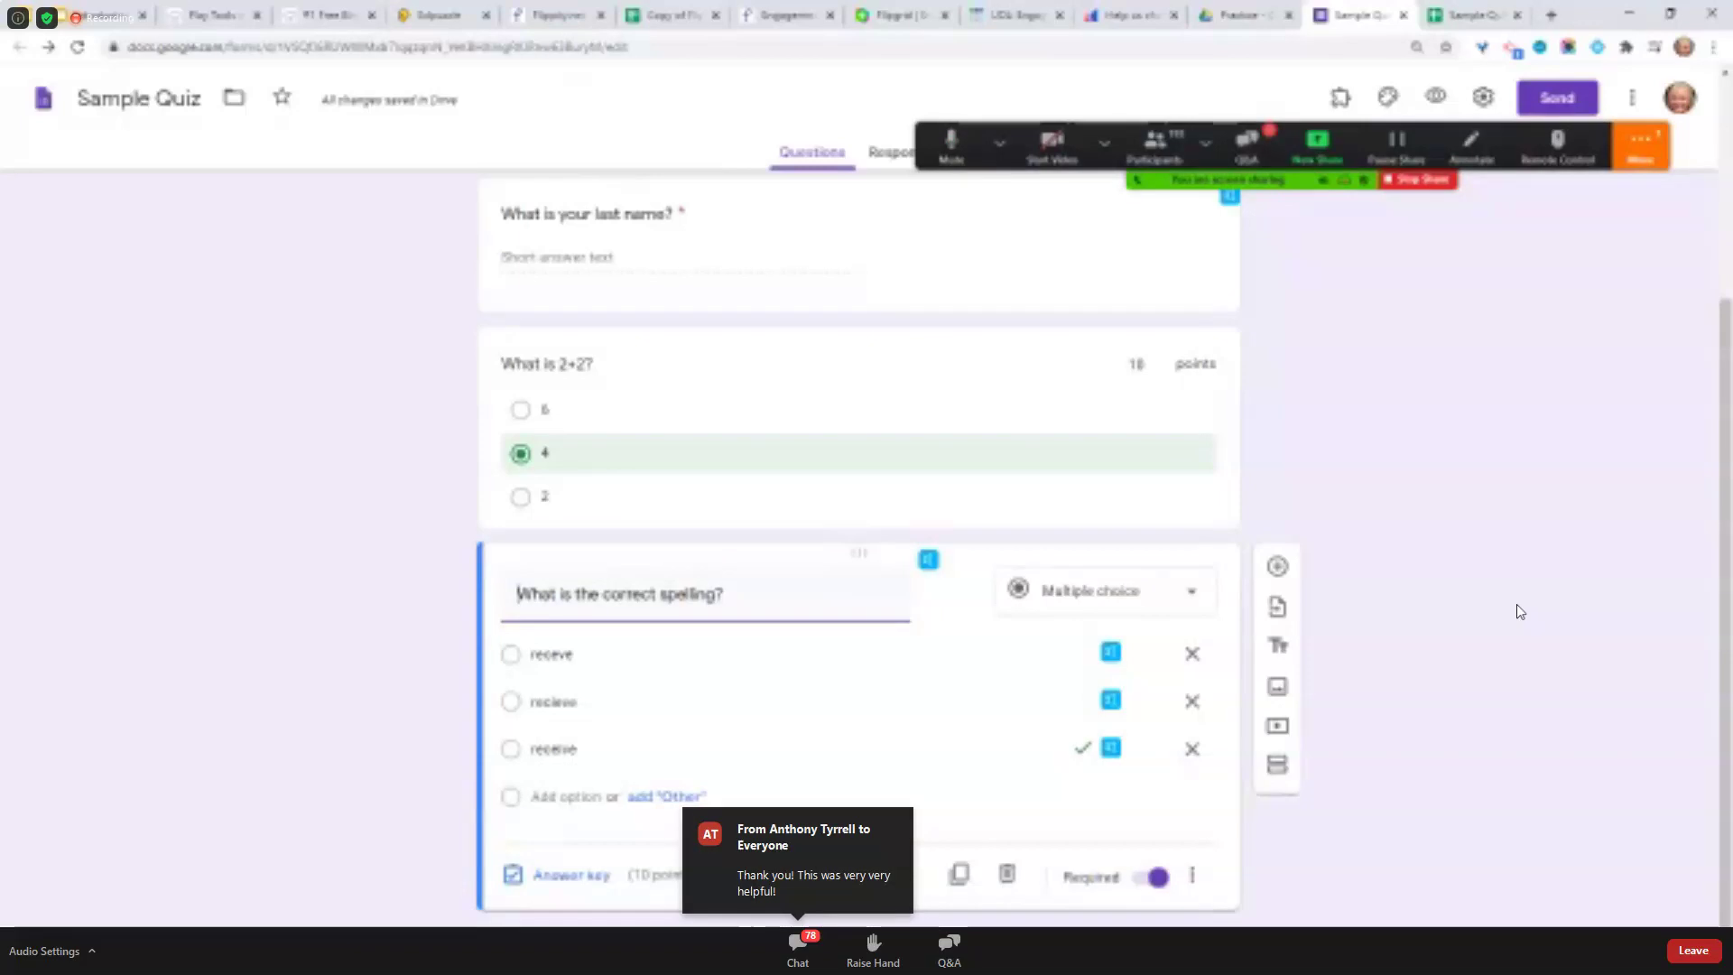
# Check the Sample Quiz form's responses and return to its questions
pyautogui.scroll(3, 1516, 604)
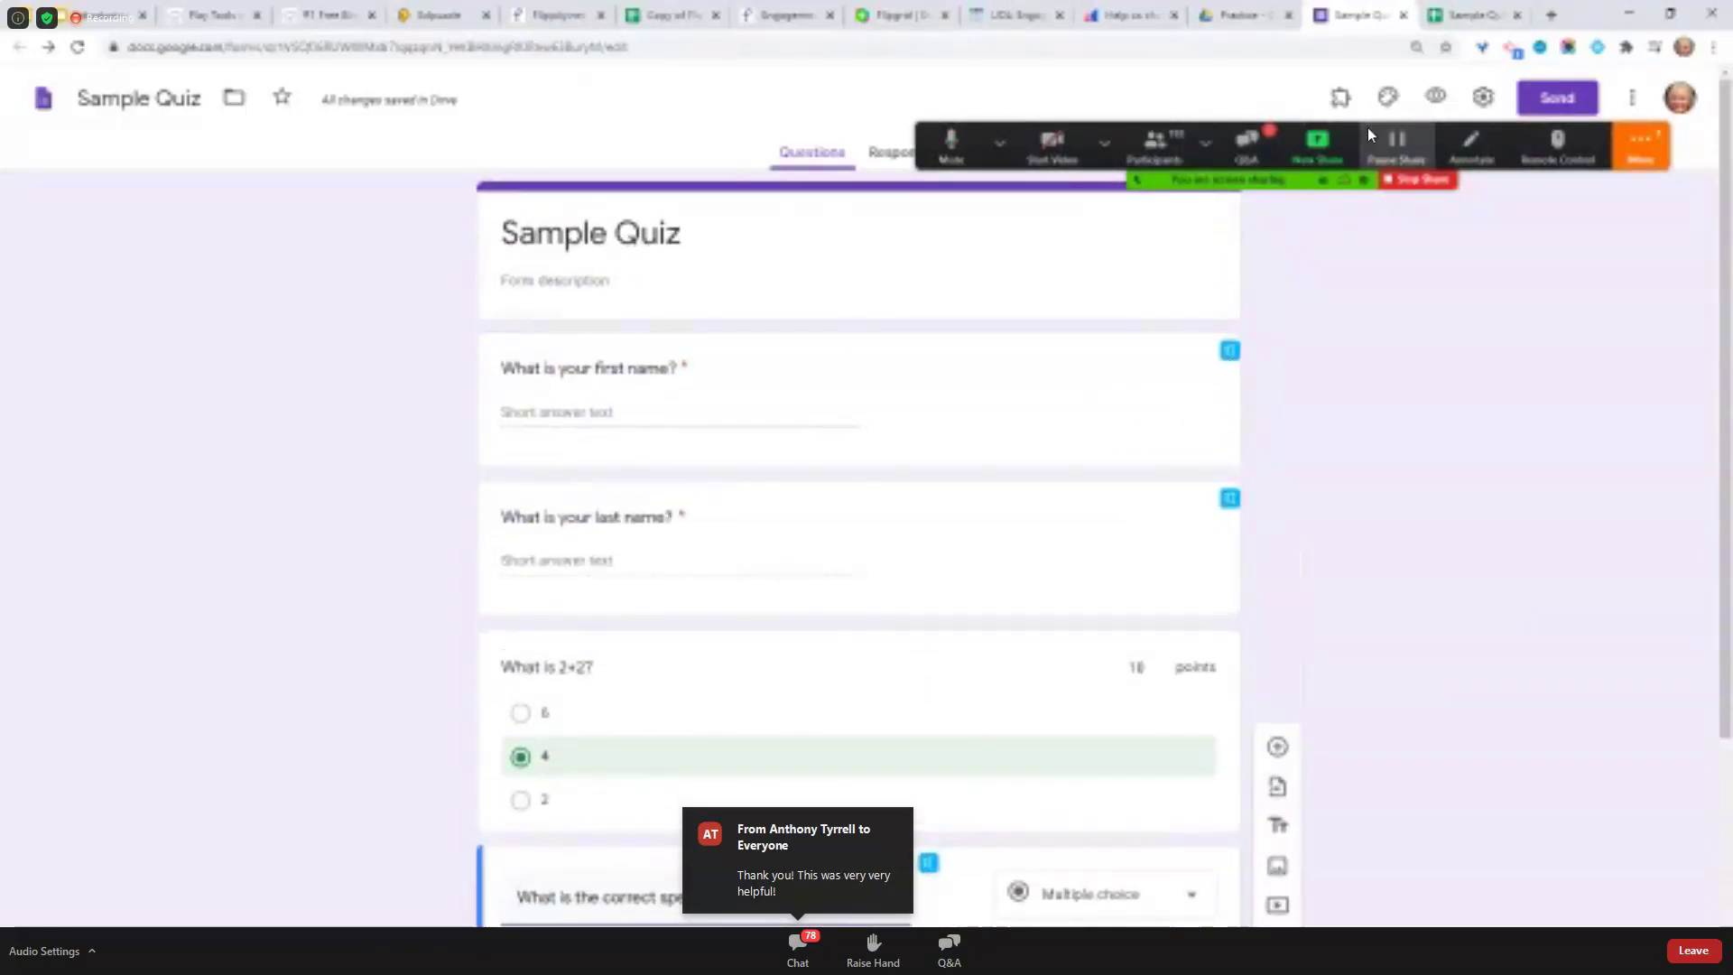
pyautogui.moveTo(1367, 127); pyautogui.dragTo(458, 813)
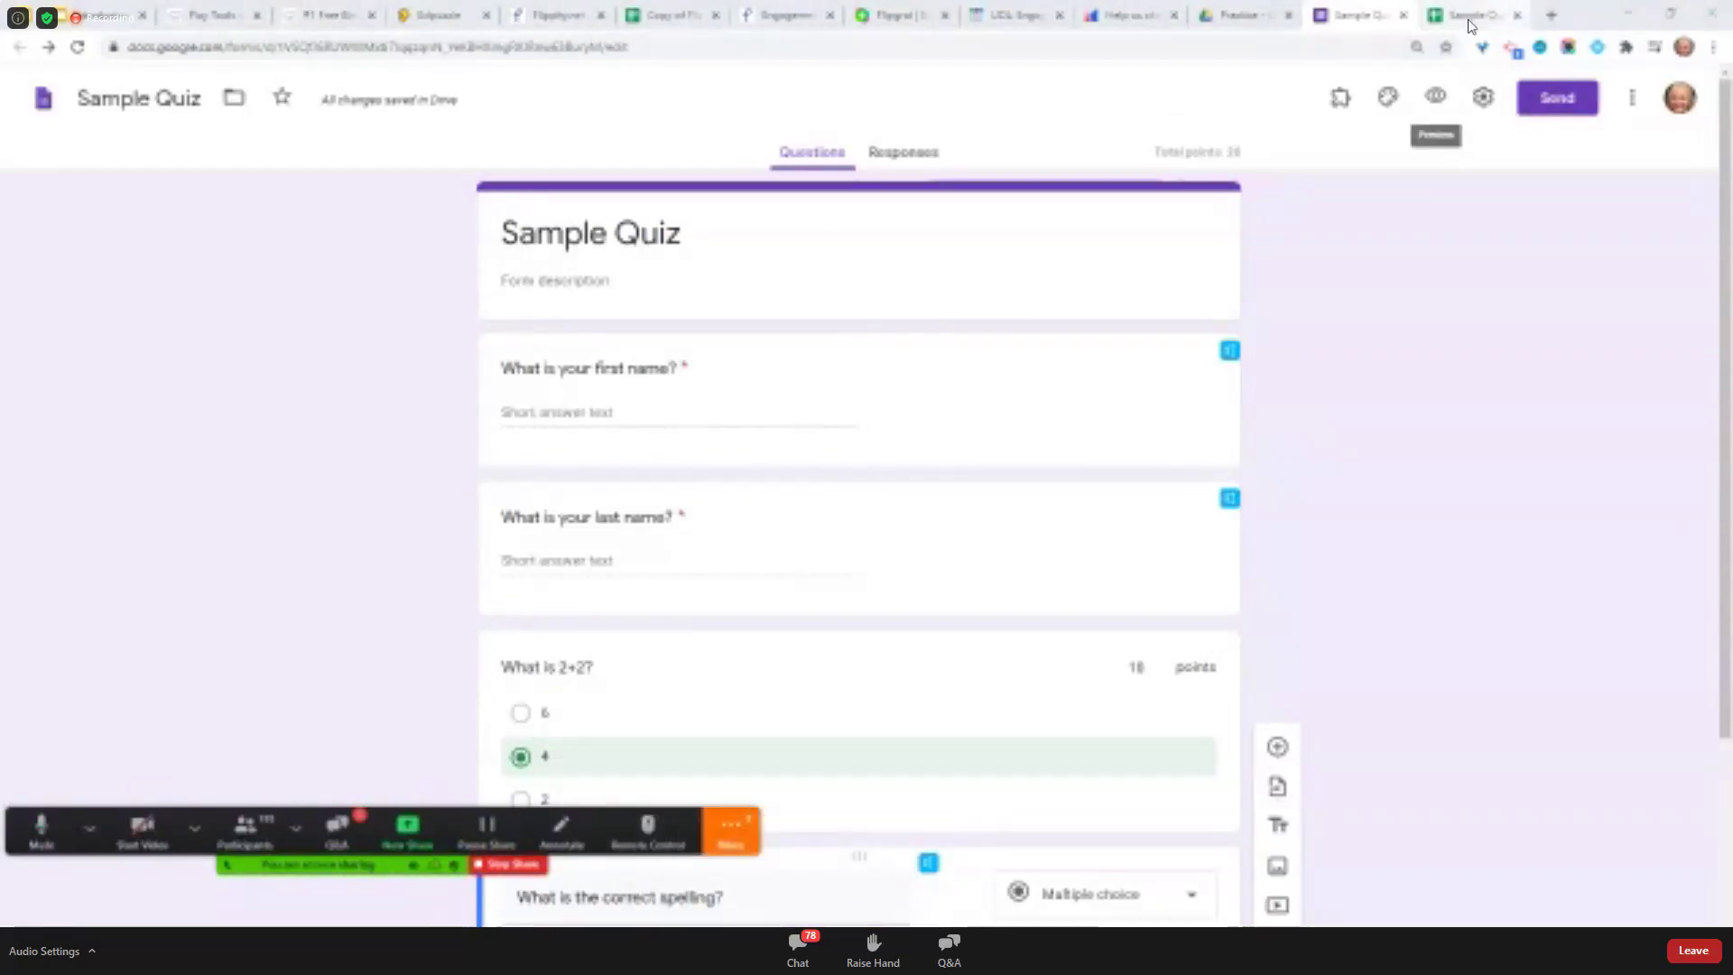
pyautogui.click(898, 160)
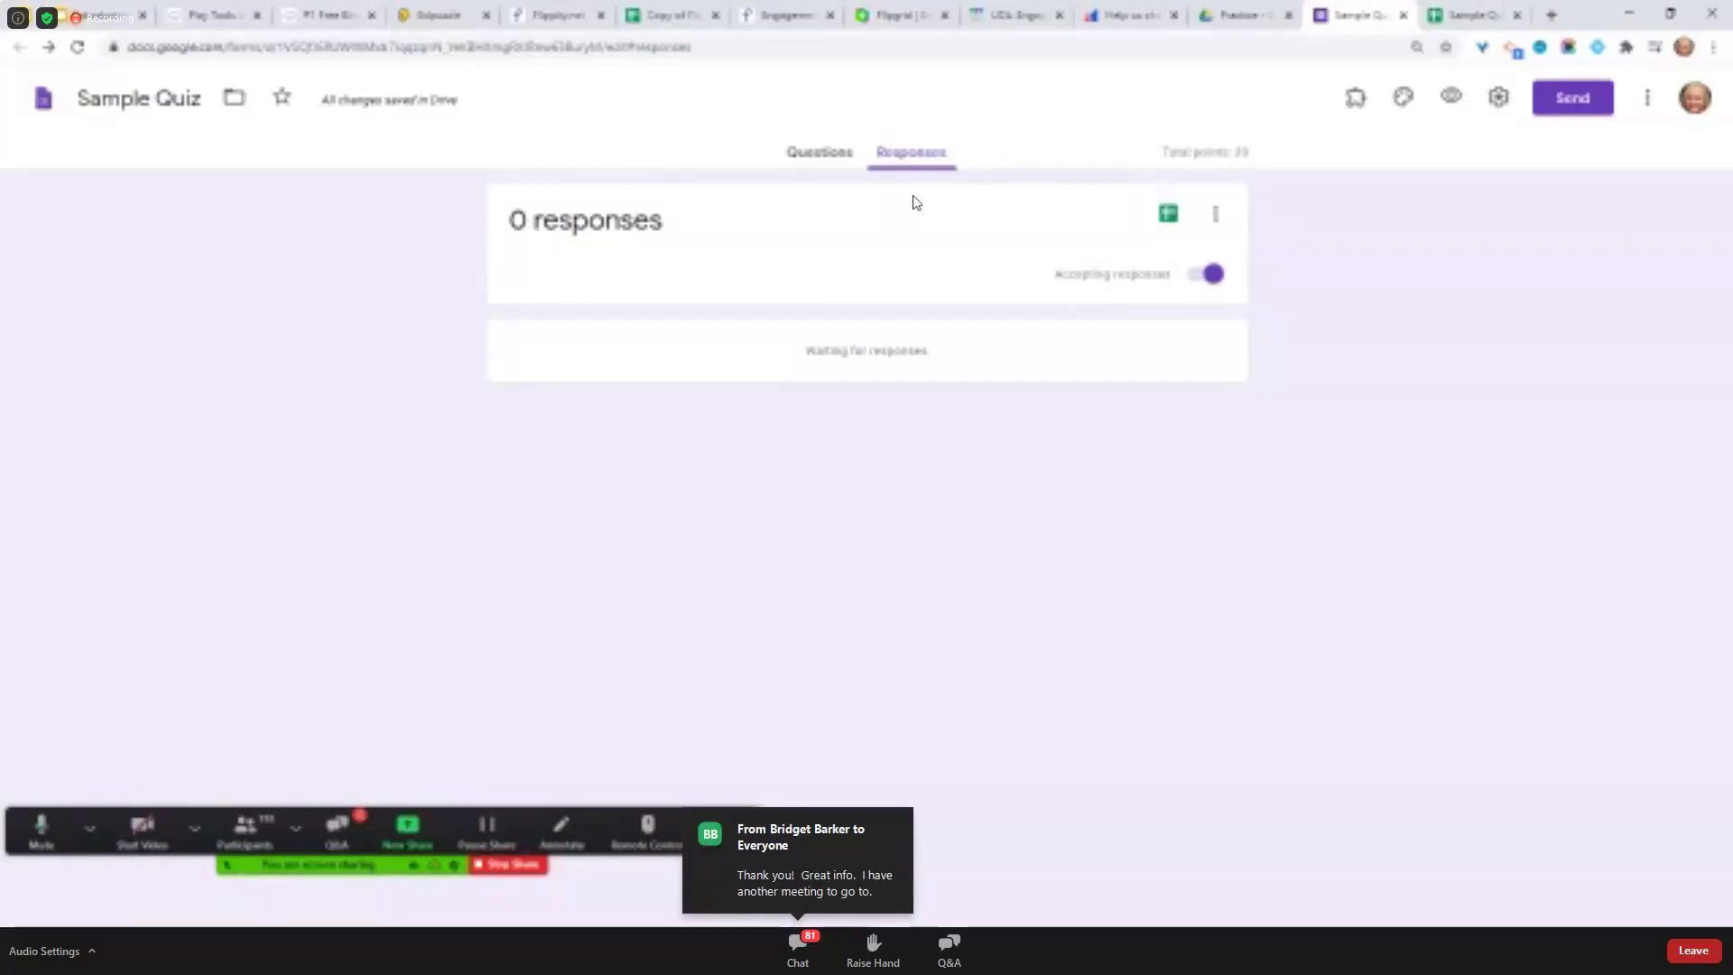
pyautogui.click(810, 158)
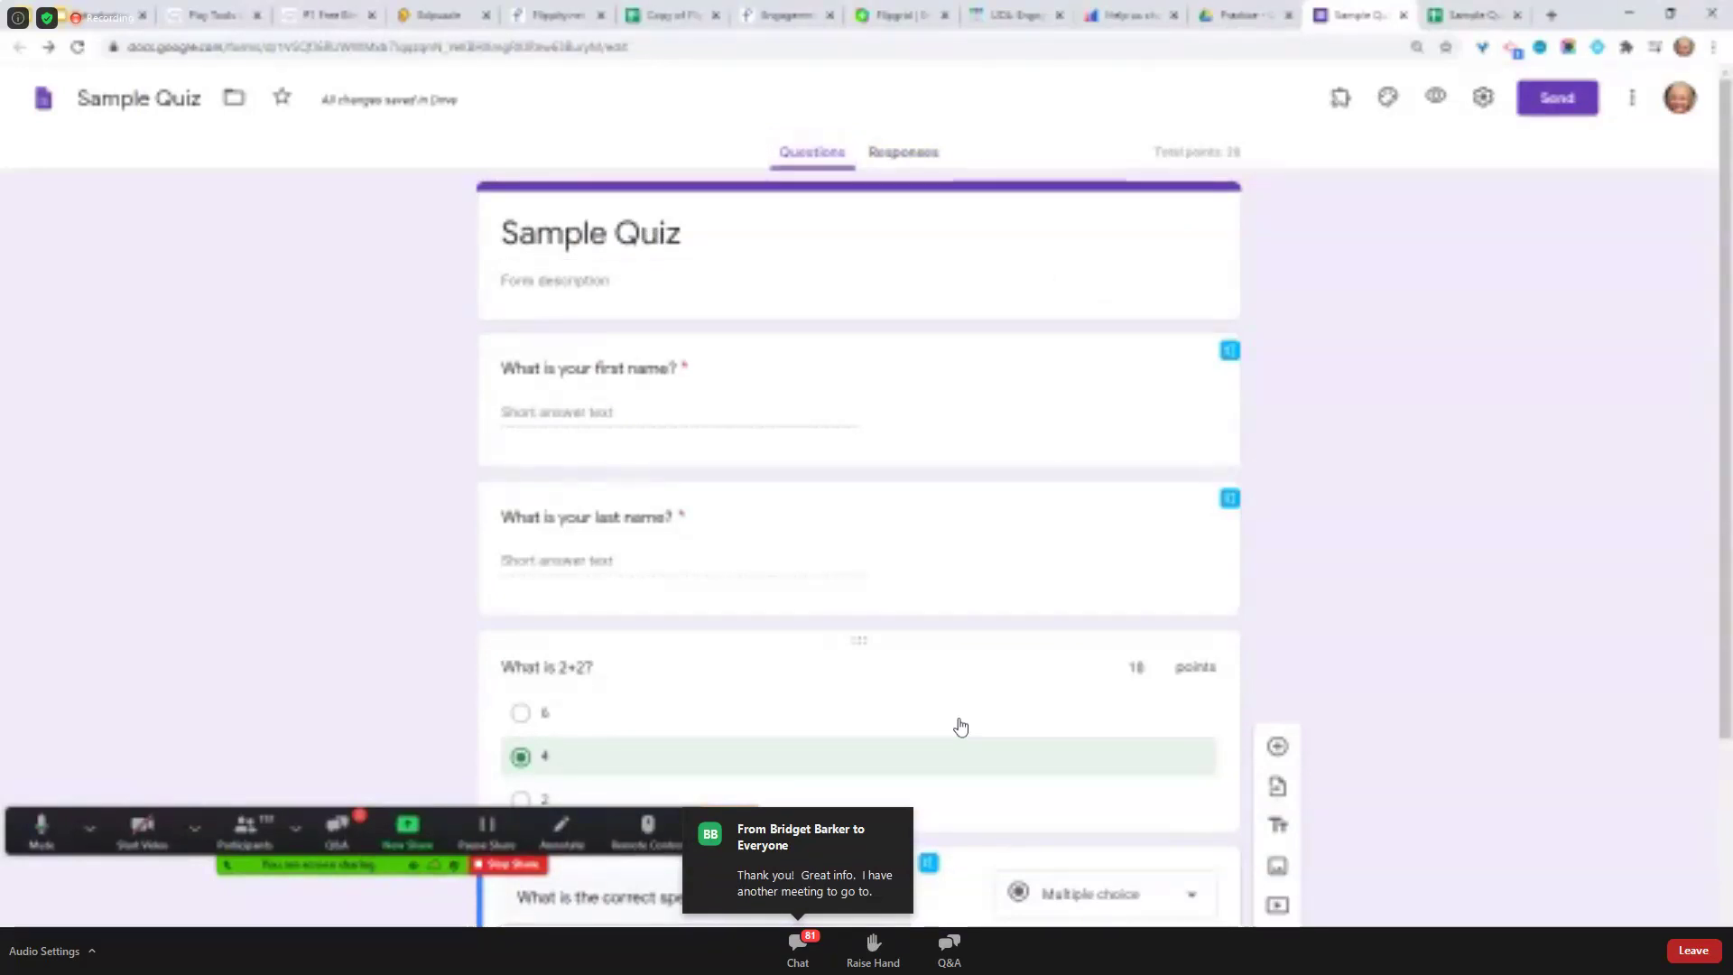
# Generate a shortened link for sending the Sample Quiz form, copy it, and close the sending options
pyautogui.click(1557, 101)
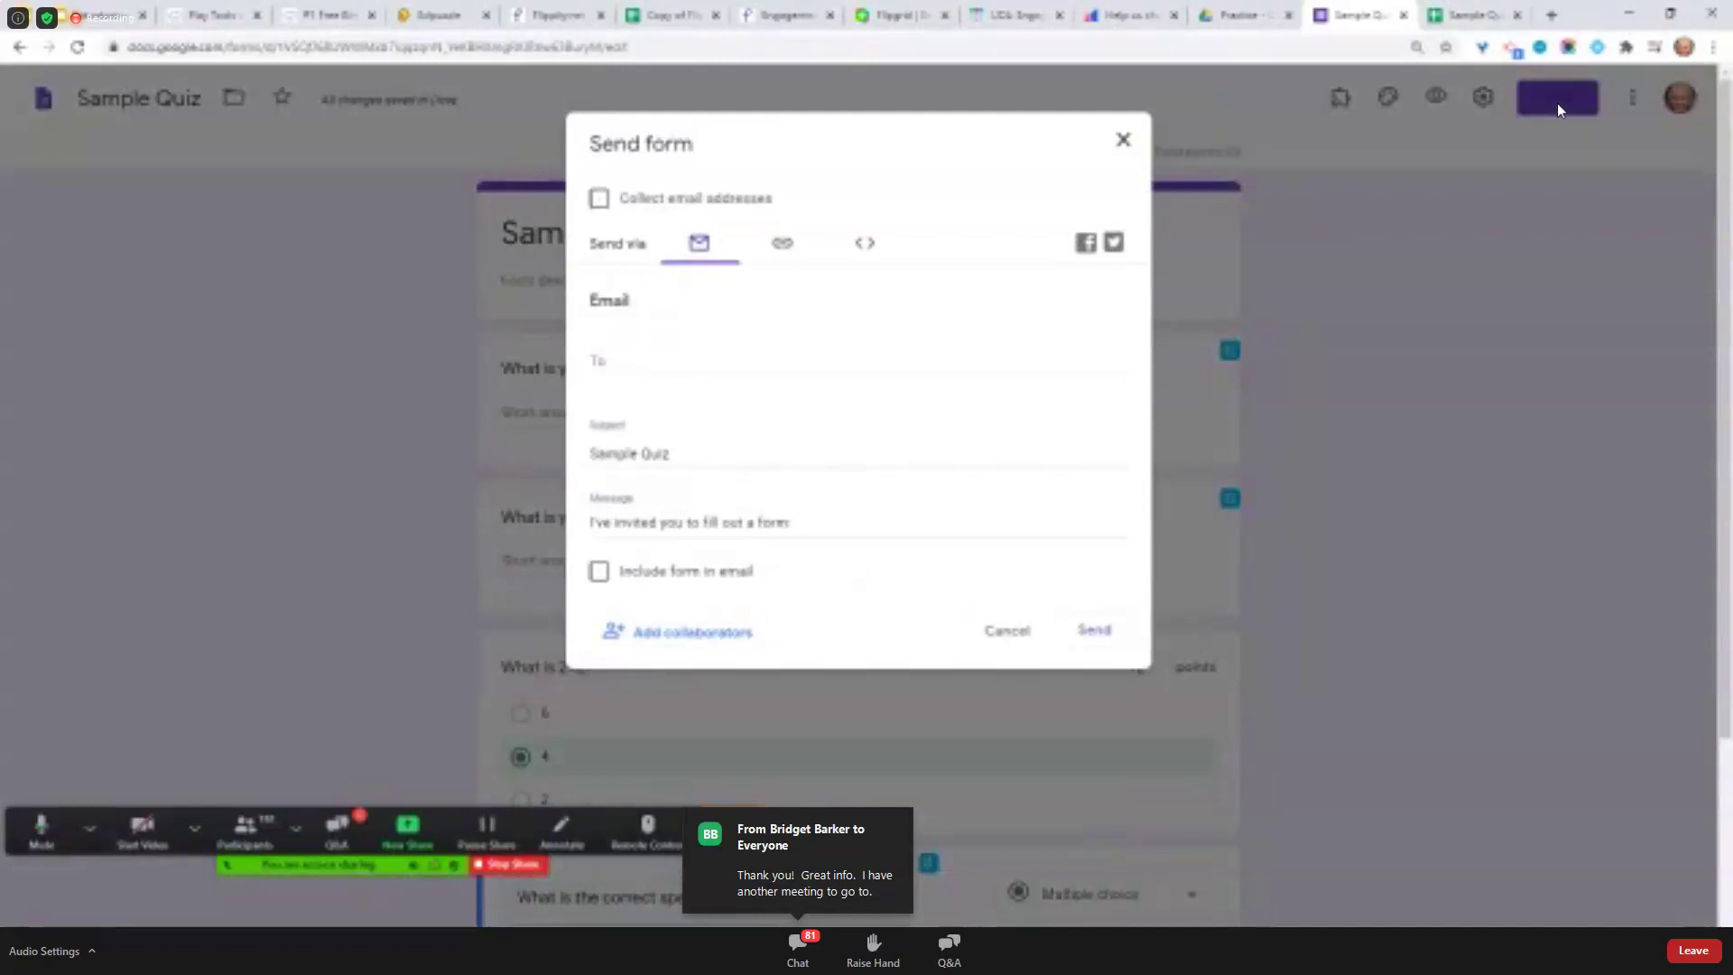
pyautogui.click(784, 246)
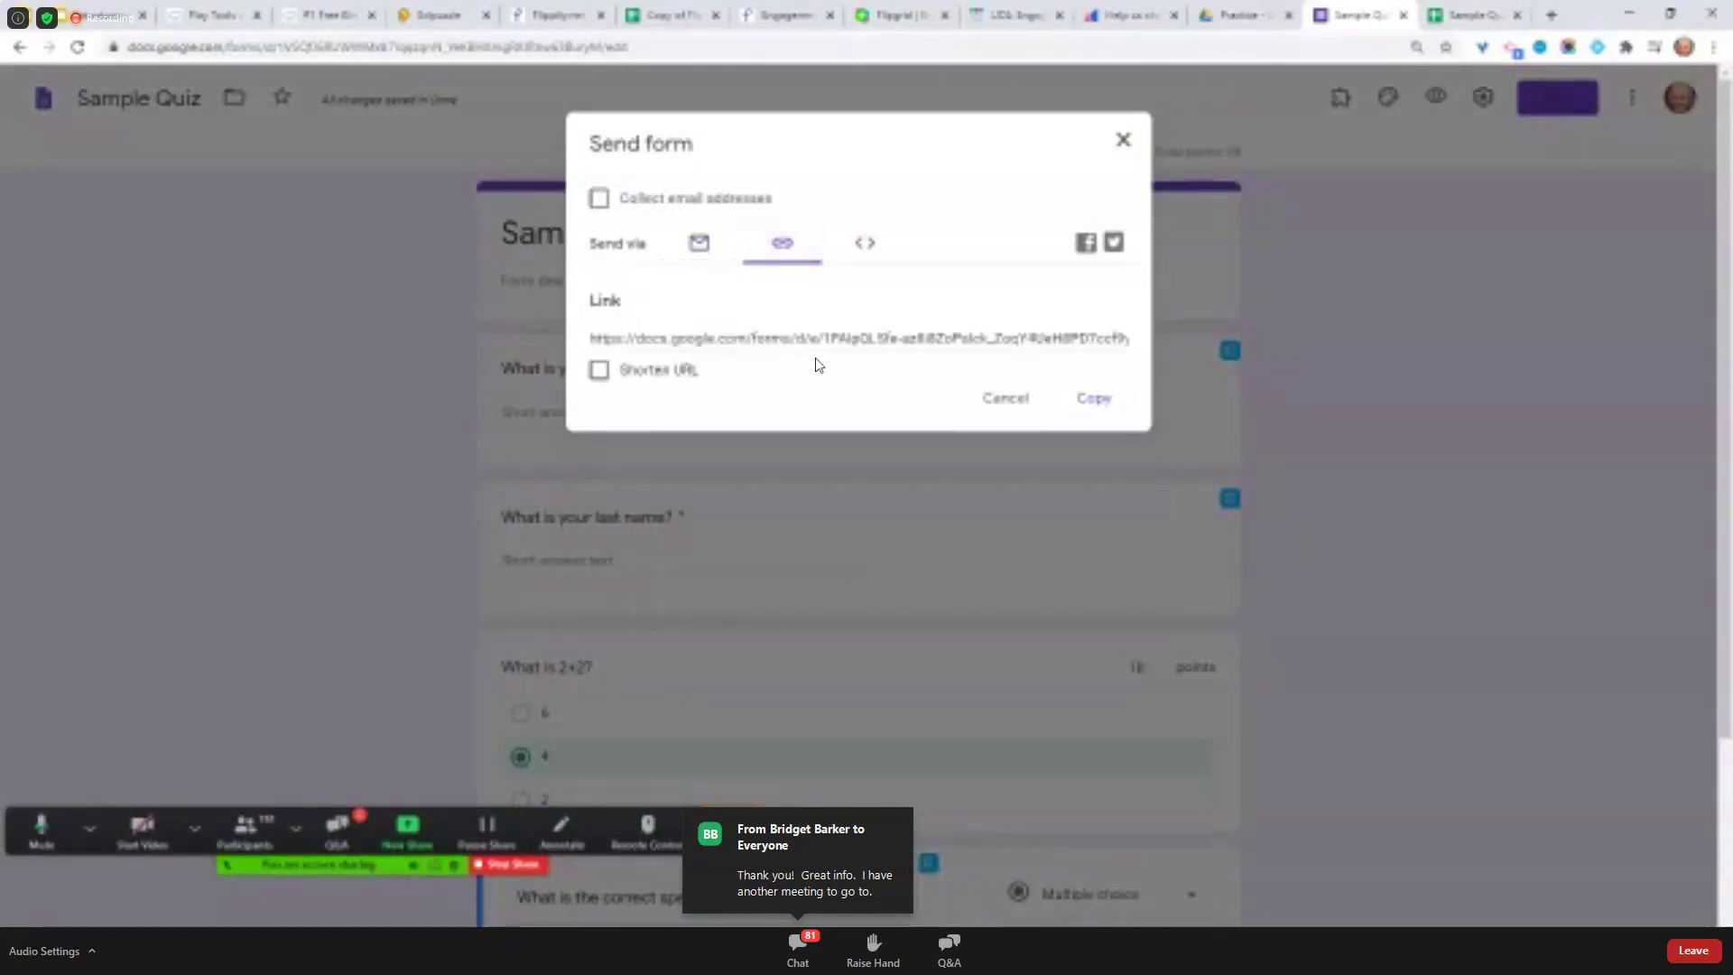
pyautogui.click(599, 370)
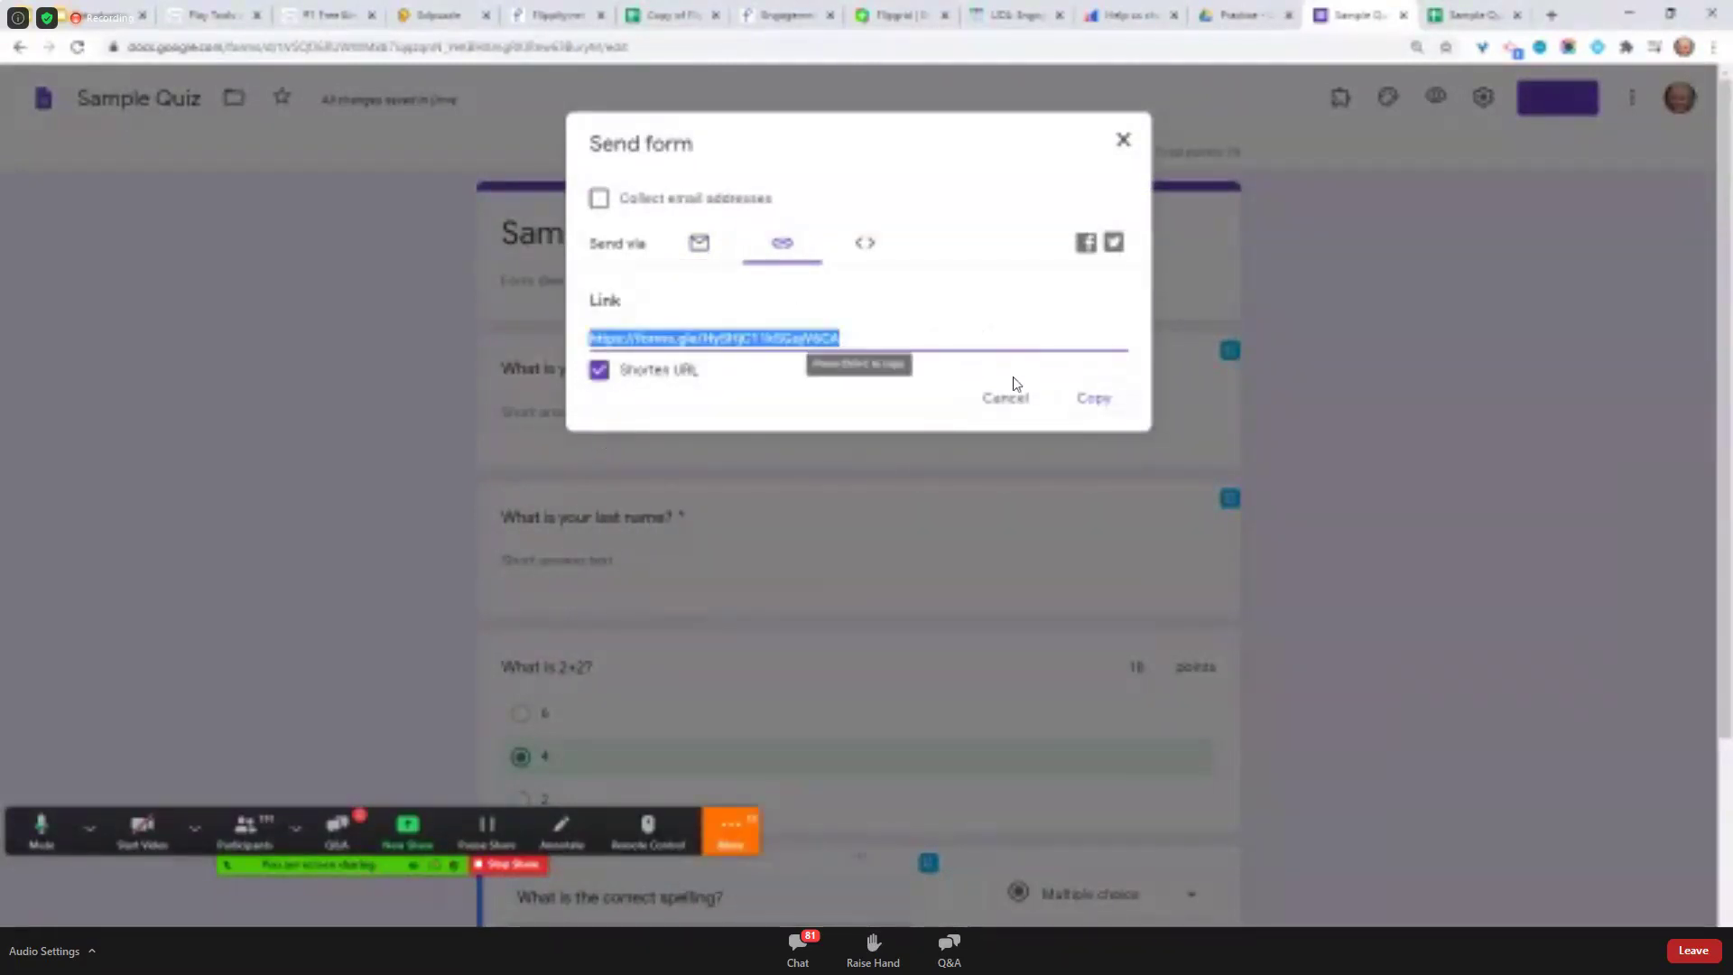
pyautogui.click(1092, 398)
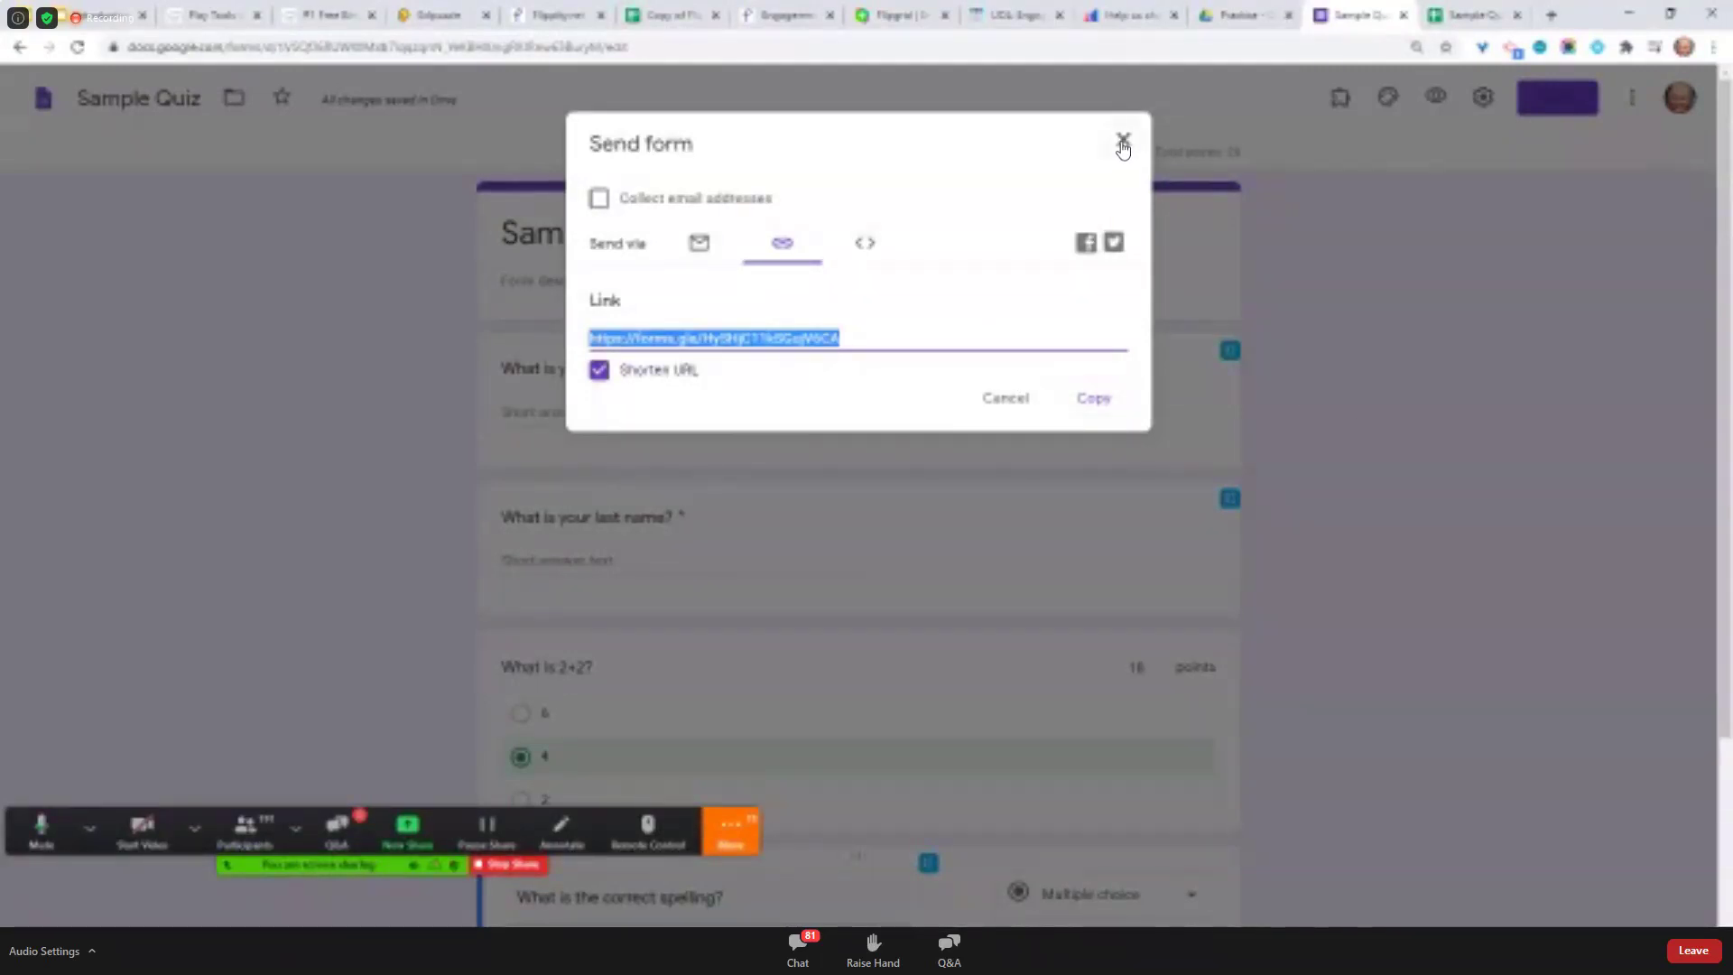
pyautogui.click(1123, 142)
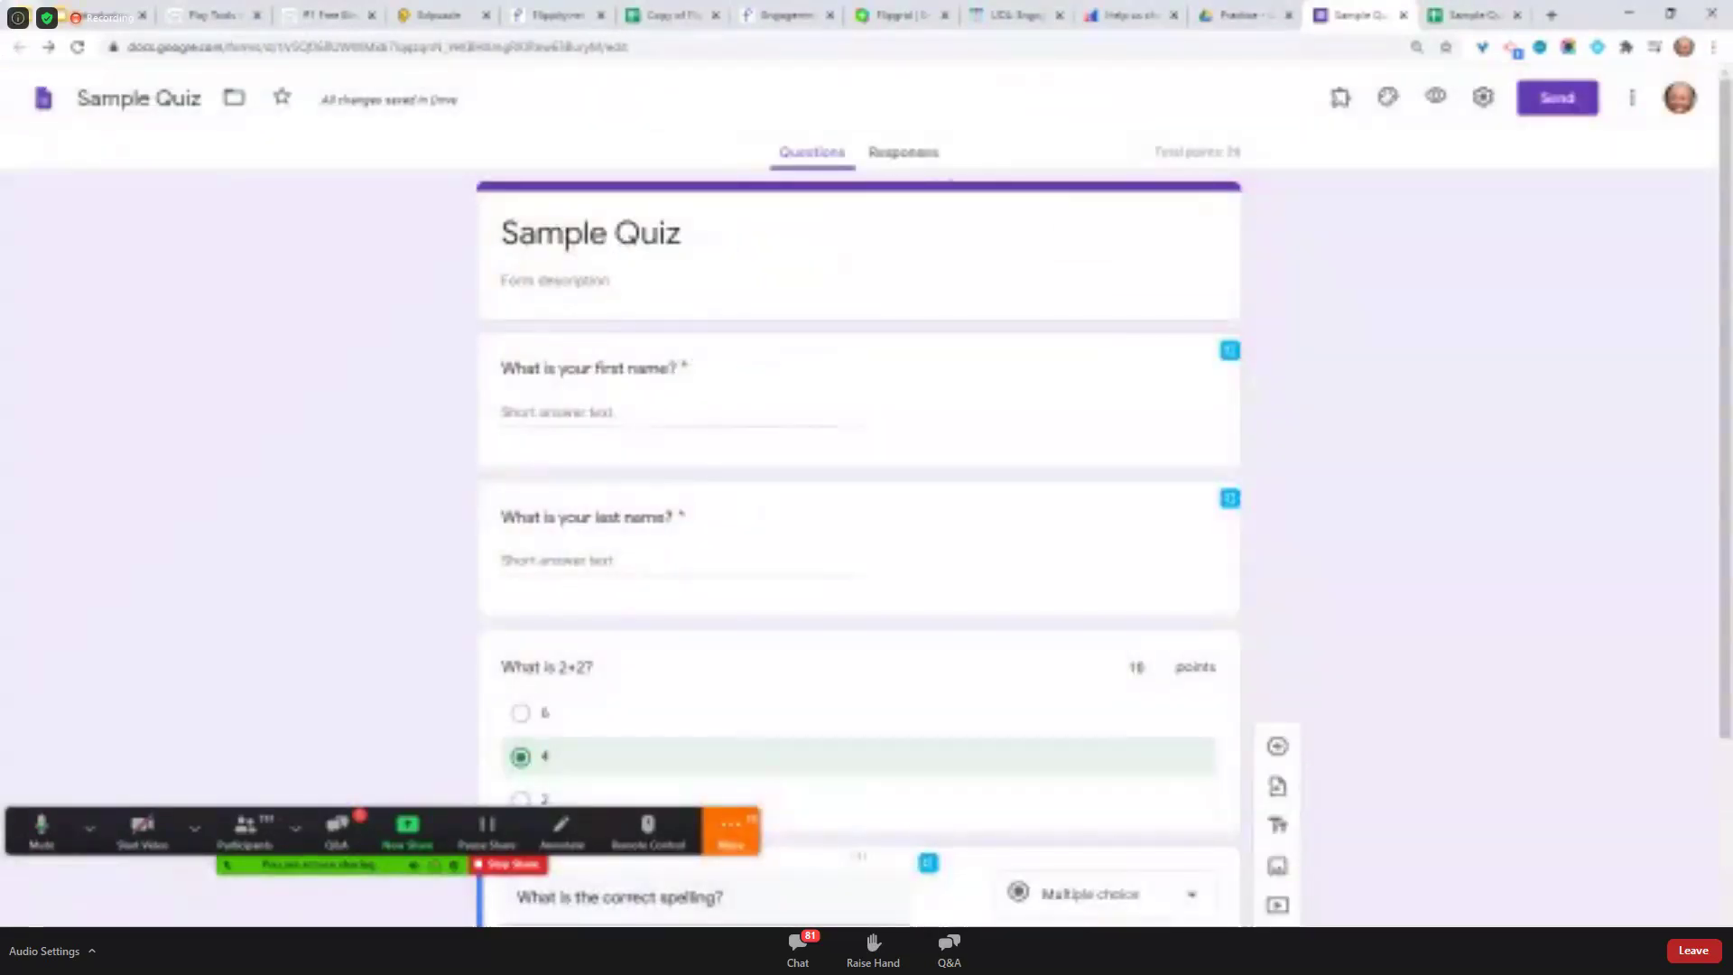